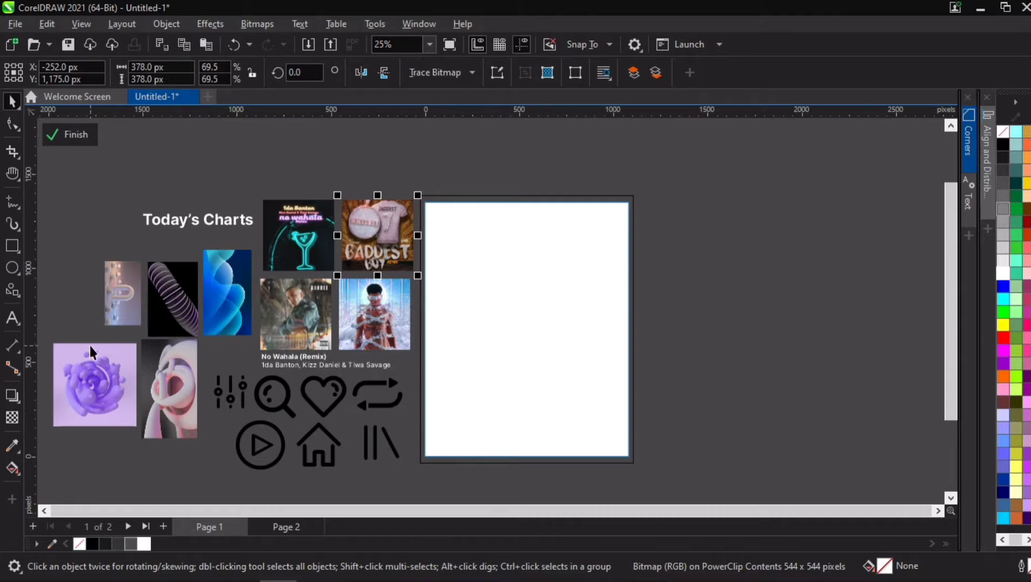
- Inspect the album covers and abstract images arranged beside the page, selecting them one by one
scroll(80, 306, up, 1)
mouse_move(67, 371)
mouse_down()
mouse_move(82, 369)
mouse_move(72, 364)
mouse_up()
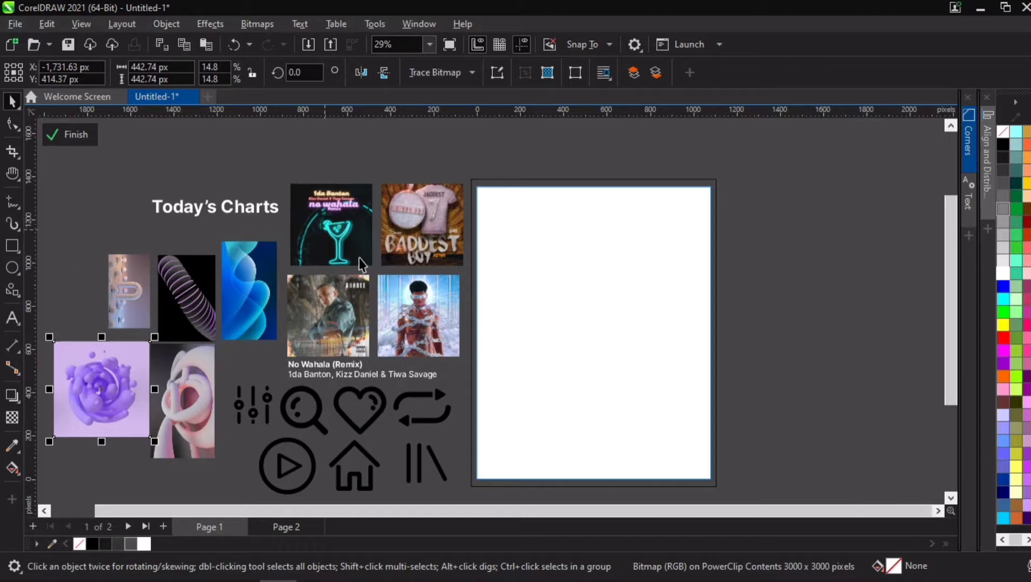
scroll(359, 258, up, 2)
click(434, 213)
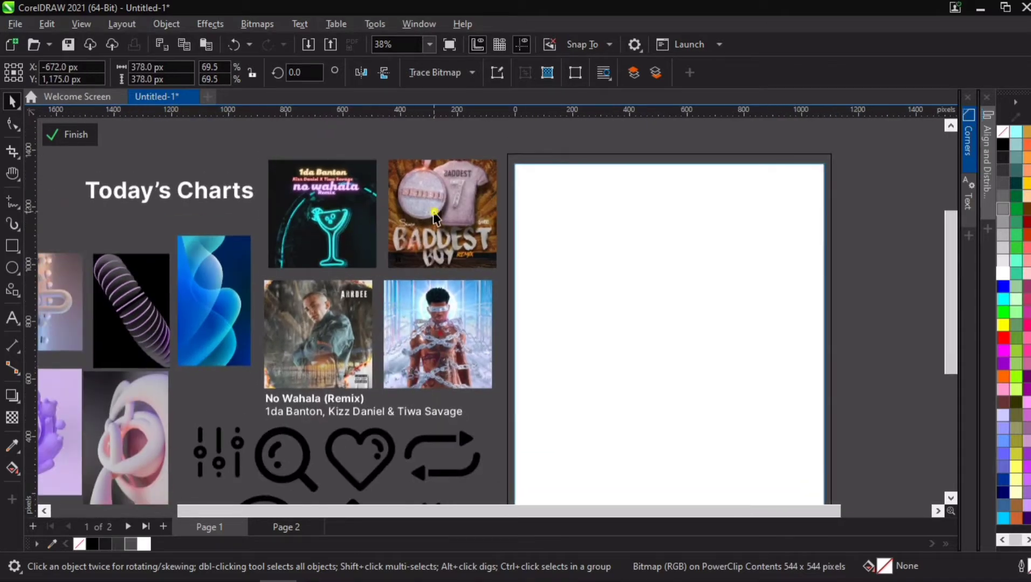
click(450, 298)
click(298, 324)
click(324, 219)
click(465, 211)
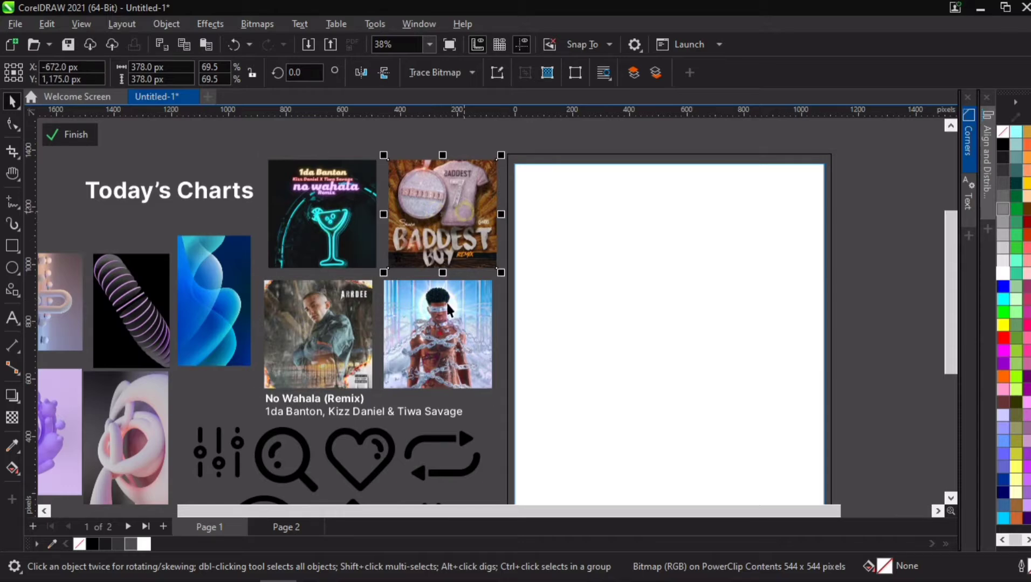
click(449, 313)
click(321, 329)
click(145, 200)
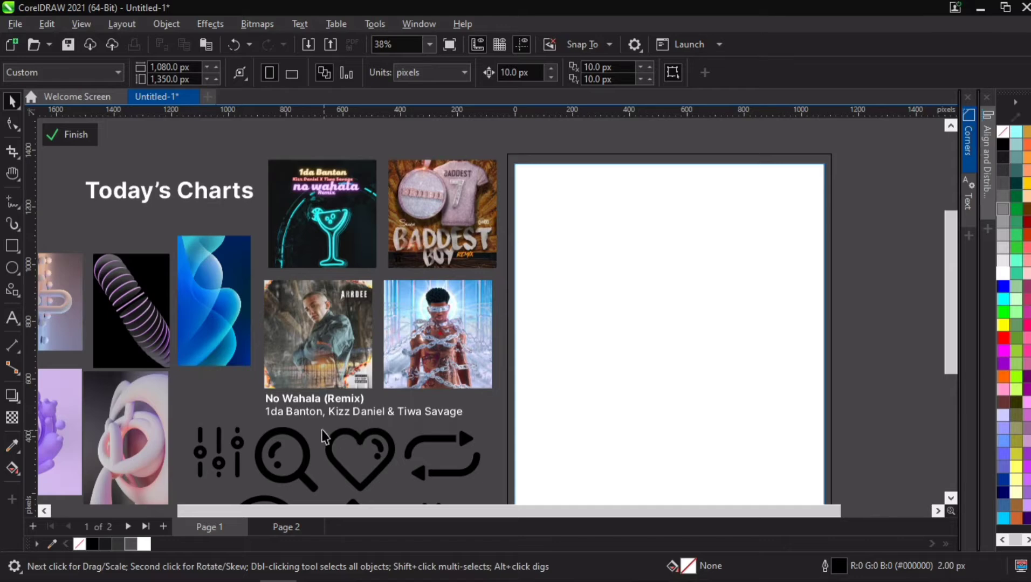
scroll(324, 436, up, 3)
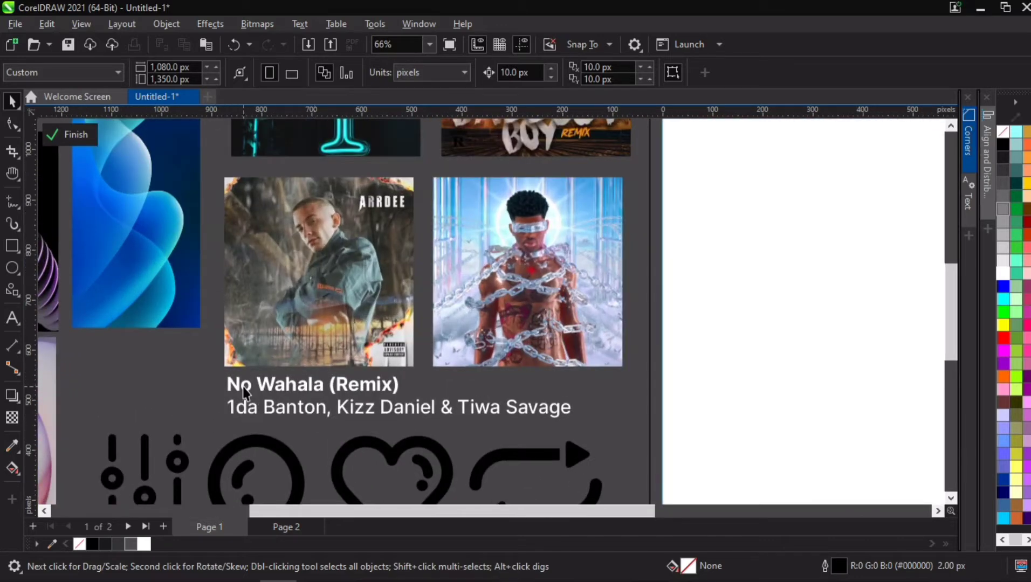
scroll(475, 432, down, 5)
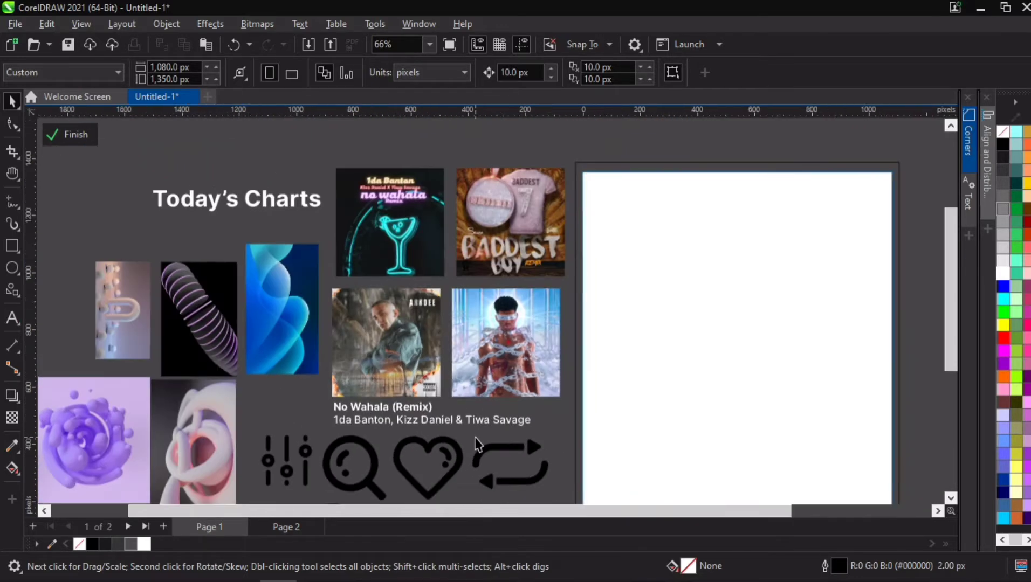
key(h)
drag(455, 504, 444, 406)
scroll(444, 405, up, 2)
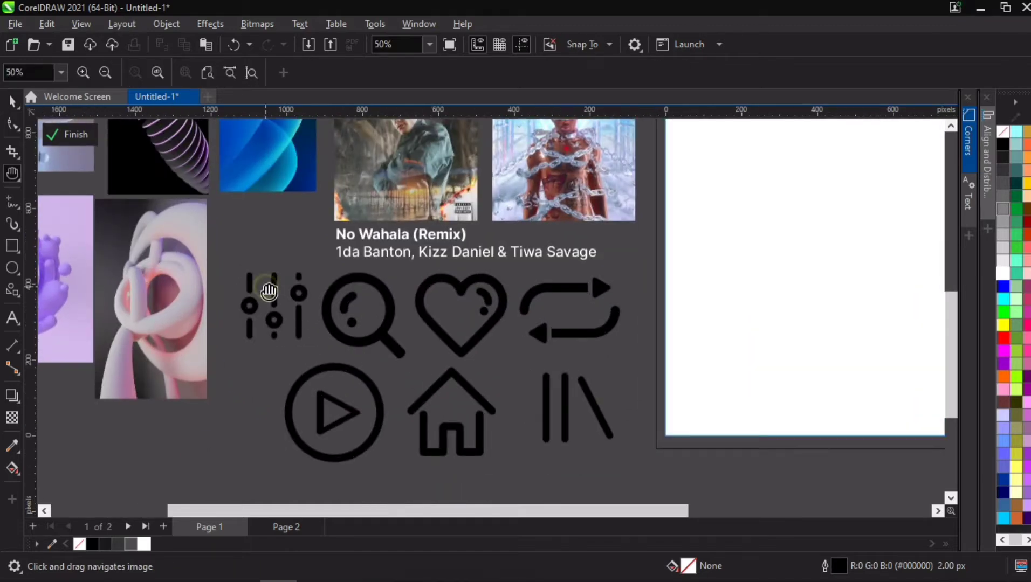
- Inspect each of the black icon groups laid out under the album covers
key(space)
click(342, 303)
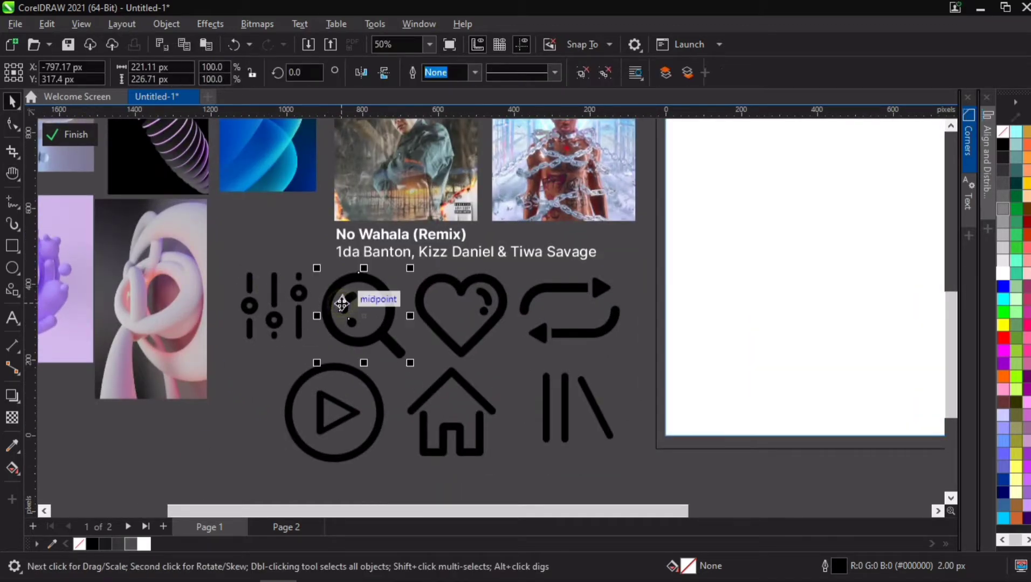
click(472, 301)
click(465, 286)
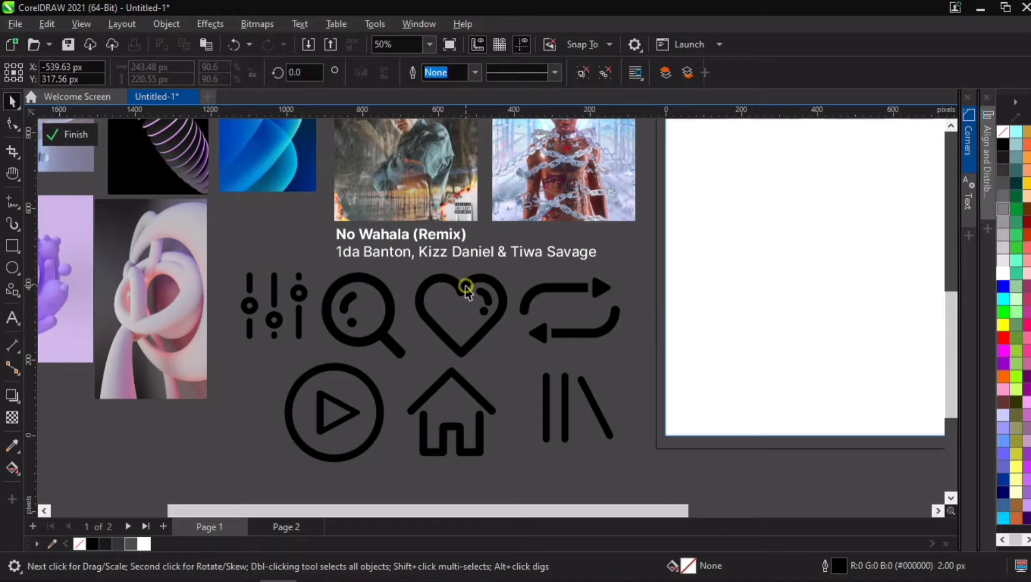
click(588, 290)
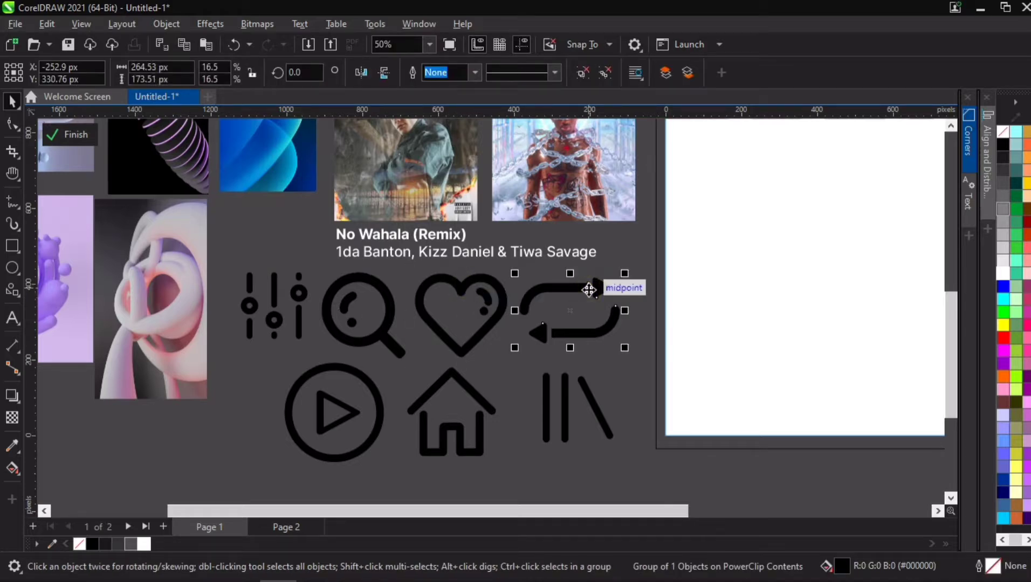
click(351, 412)
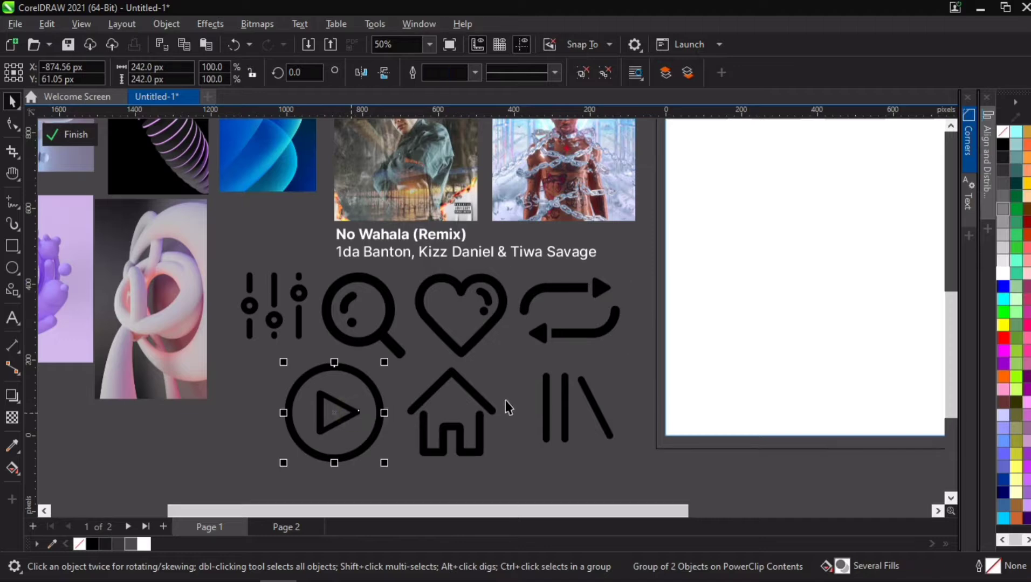
click(475, 398)
click(546, 400)
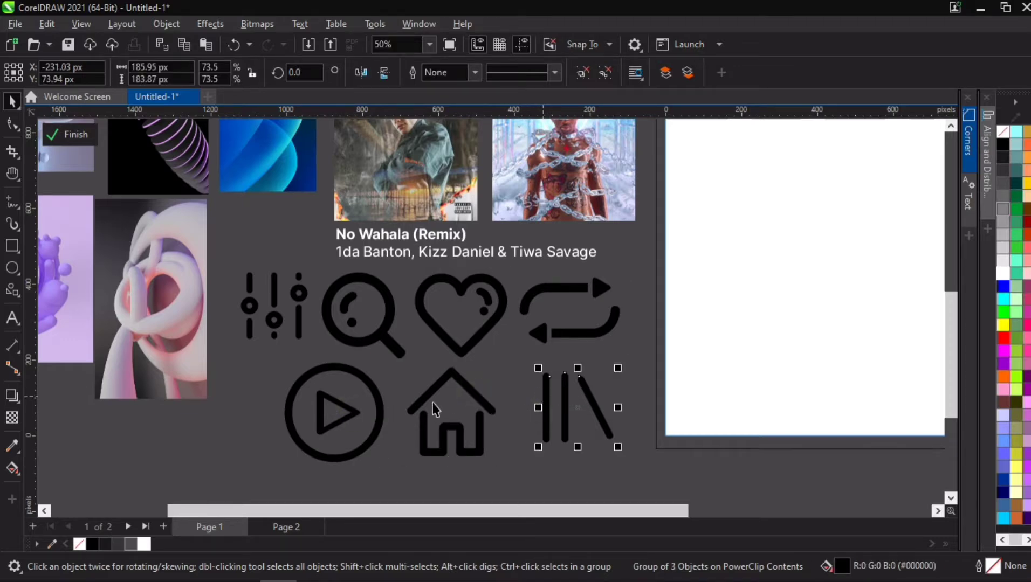
scroll(432, 410, down, 1)
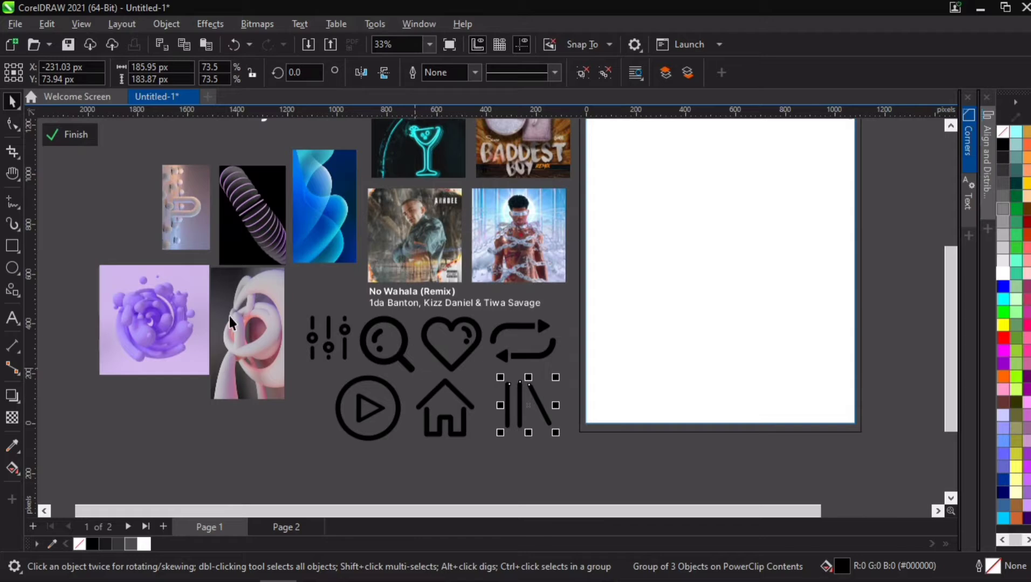
click(138, 144)
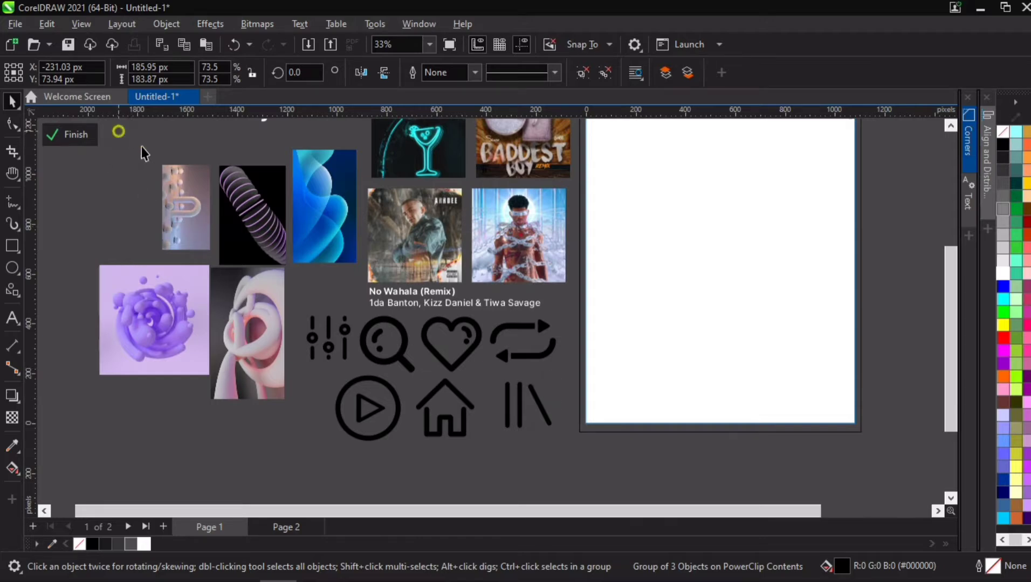
scroll(234, 205, up, 1)
scroll(234, 205, down, 2)
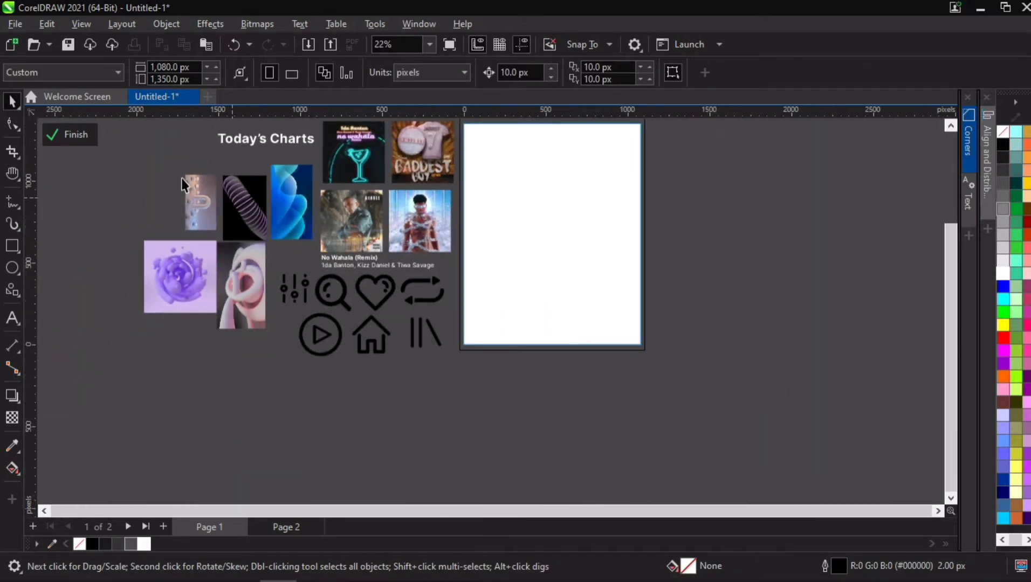
- Select the five abstract images and pan around them for a closer view
drag(141, 165, 281, 283)
scroll(259, 238, up, 3)
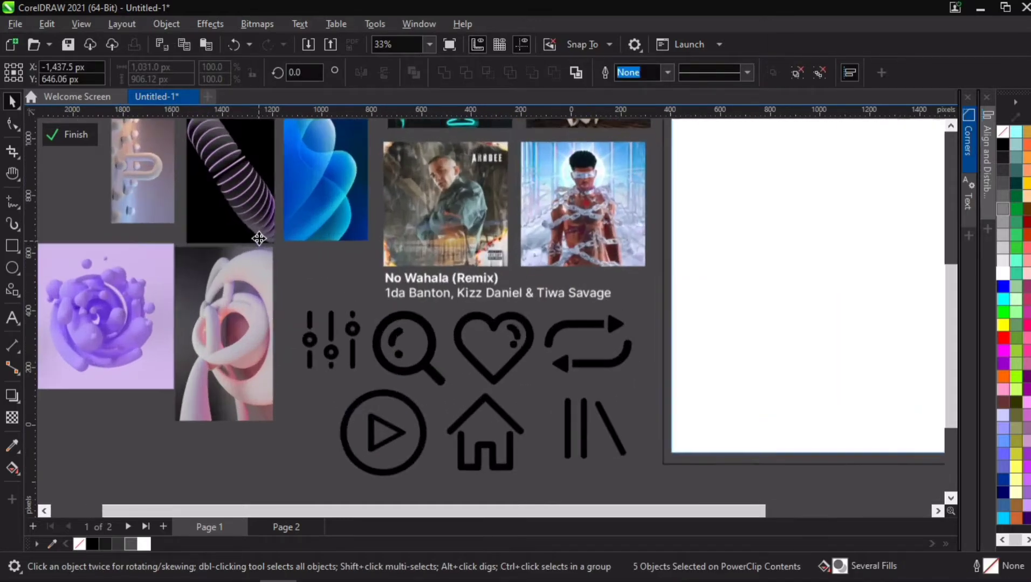
scroll(237, 212, down, 2)
key(h)
drag(225, 164, 284, 225)
scroll(285, 225, up, 2)
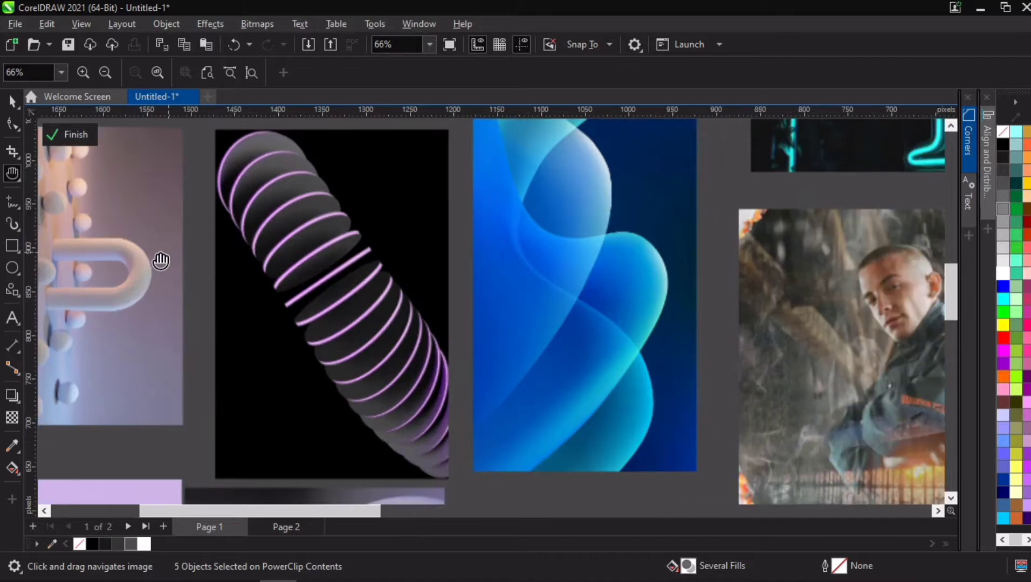
scroll(144, 264, down, 1)
scroll(248, 290, down, 1)
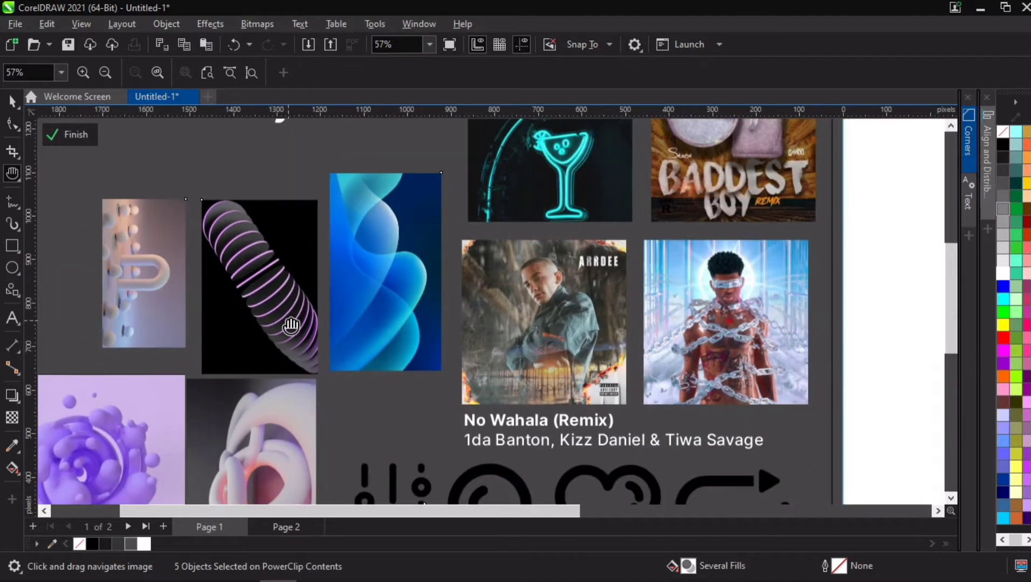
drag(293, 291, 324, 221)
key(space)
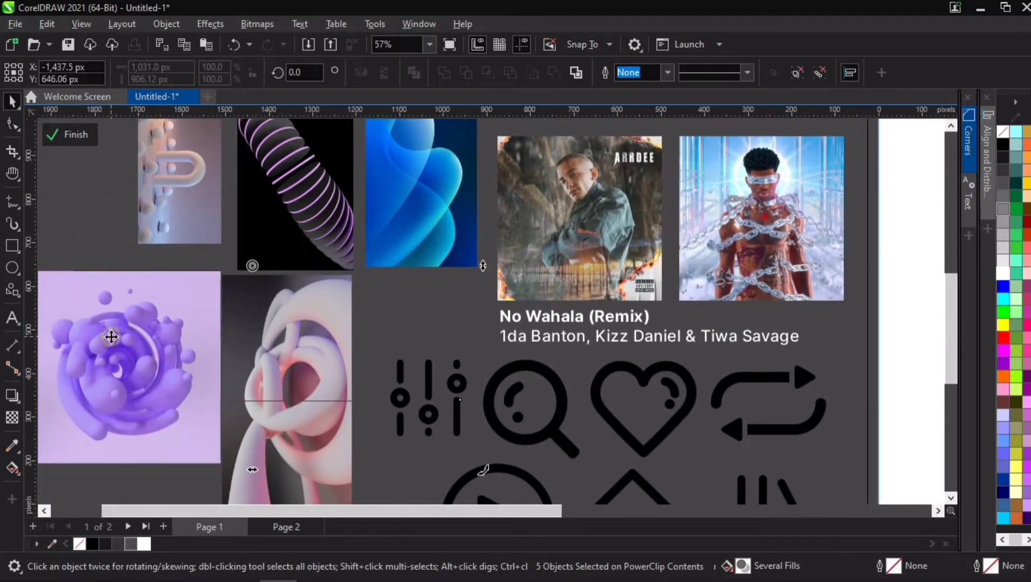
click(133, 332)
click(115, 360)
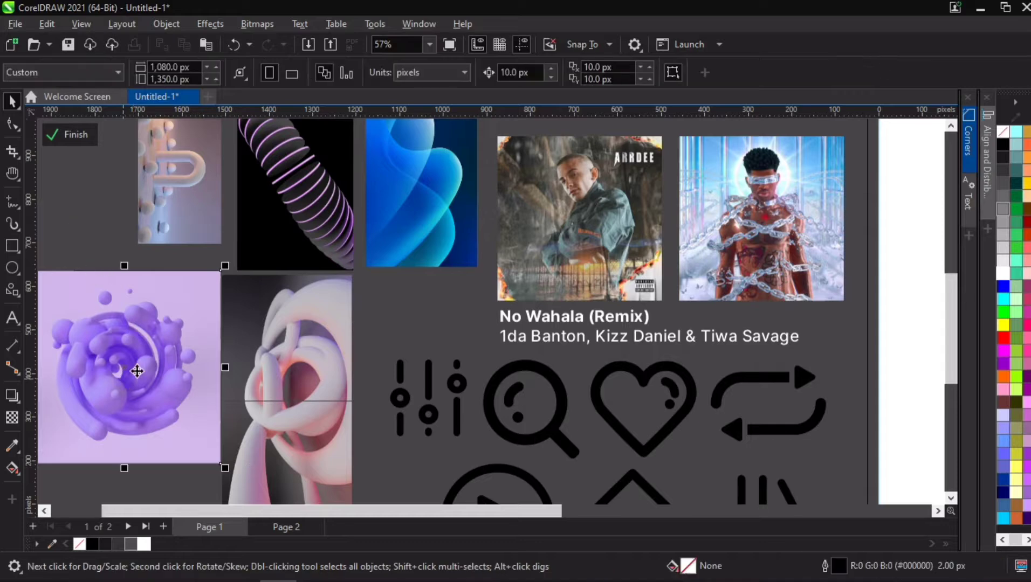
scroll(154, 360, down, 2)
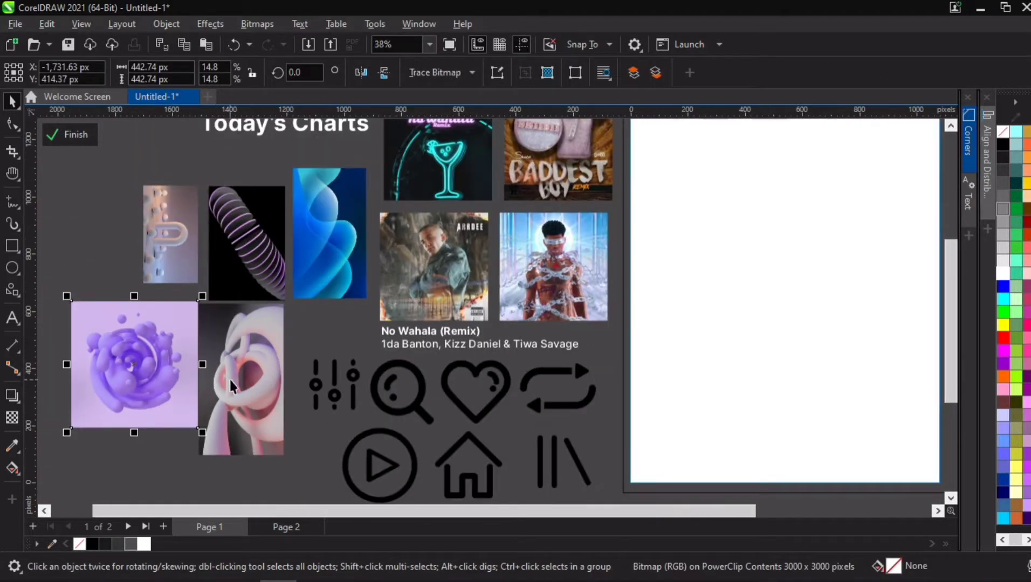
click(150, 439)
scroll(361, 346, down, 2)
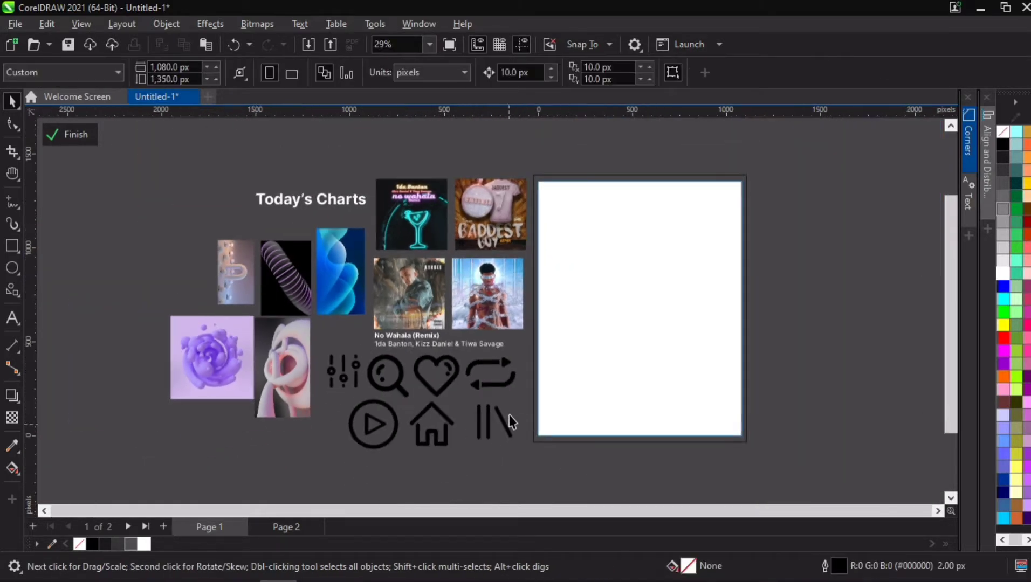
key(space)
drag(524, 412, 395, 396)
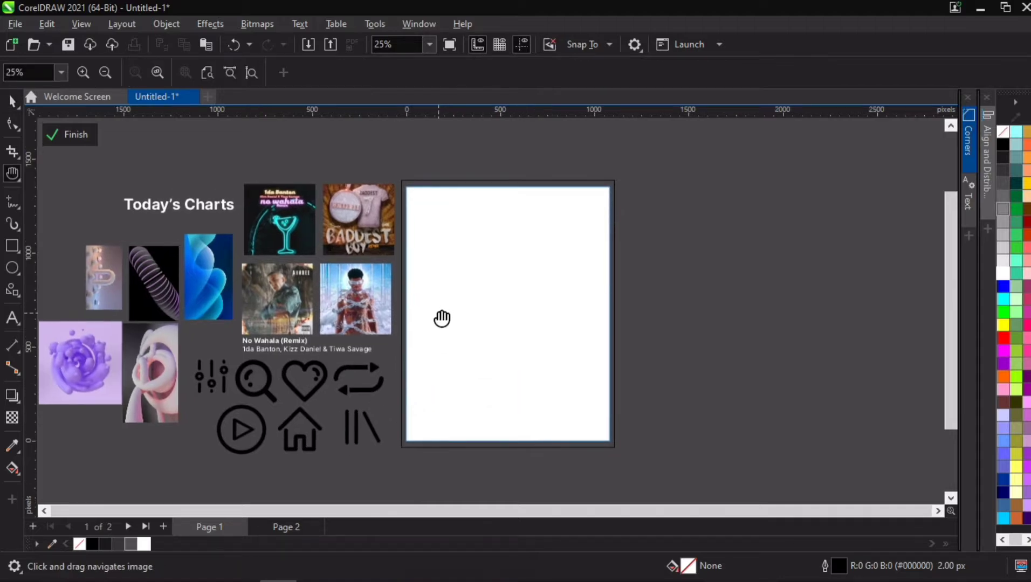
scroll(486, 310, up, 1)
scroll(518, 304, up, 2)
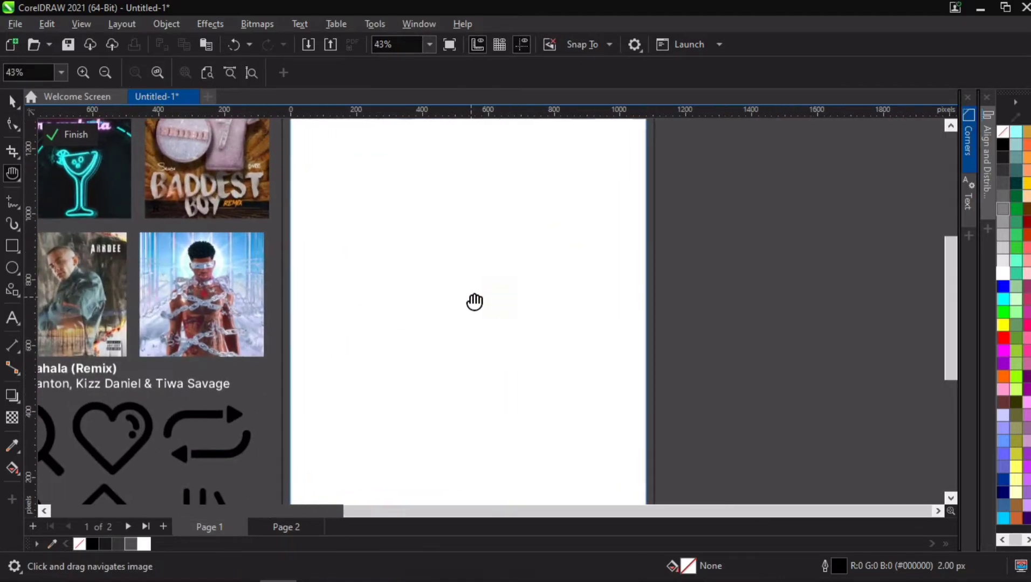
key(space)
- Draw a square rectangle about 470 x 470 px near the middle of the page
click(721, 235)
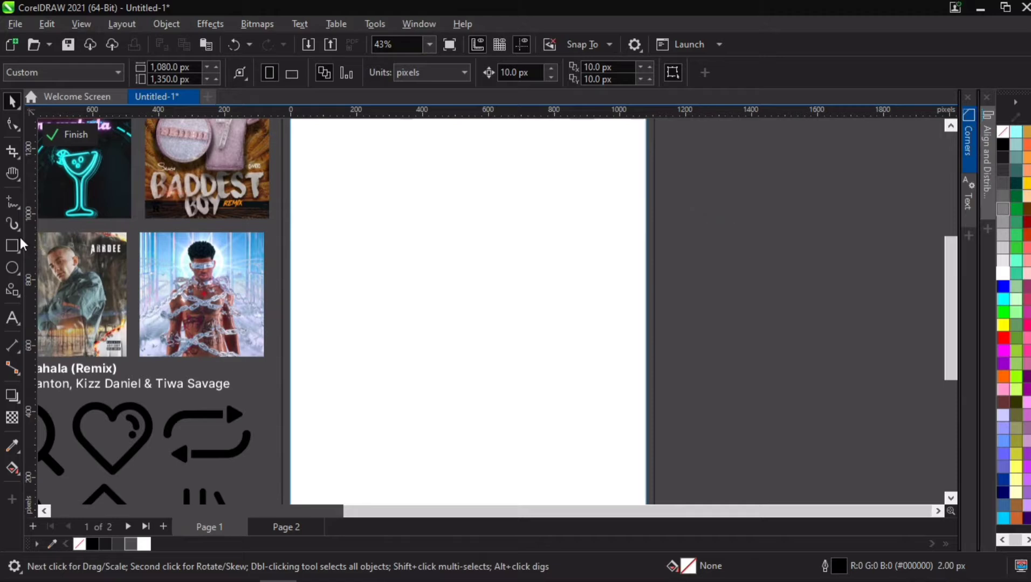
key(F6)
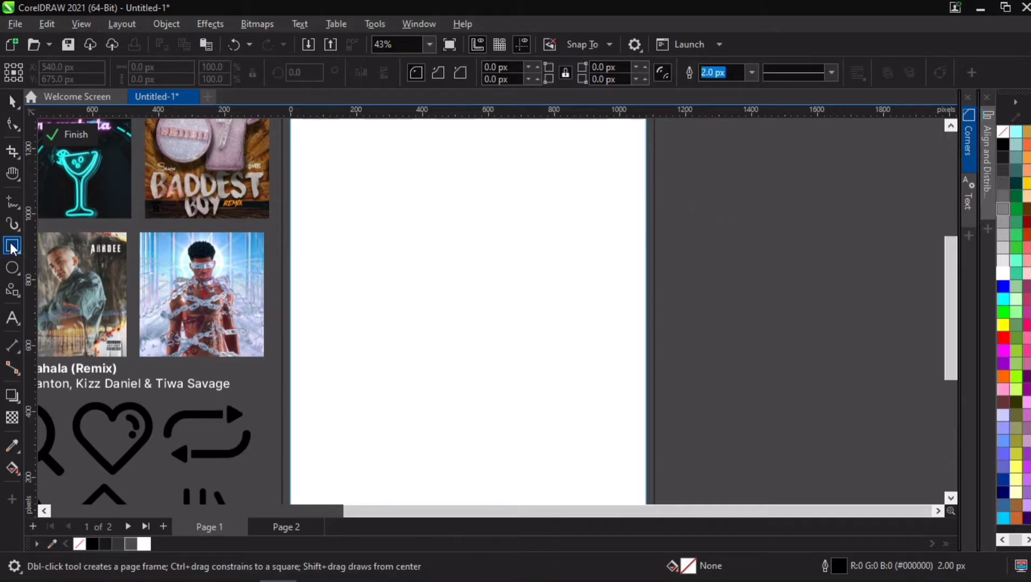
drag(392, 261, 524, 416)
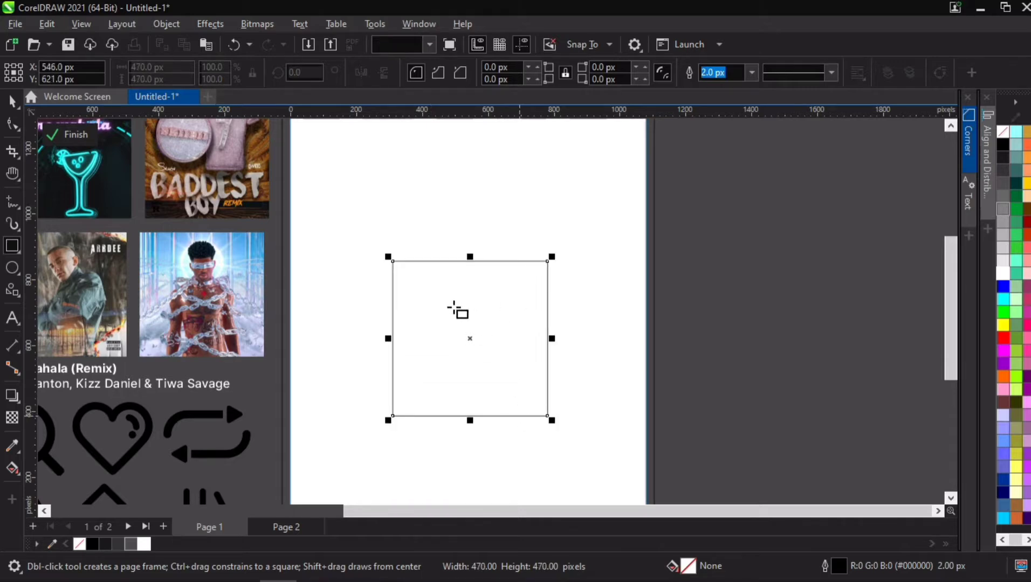
drag(463, 313, 461, 295)
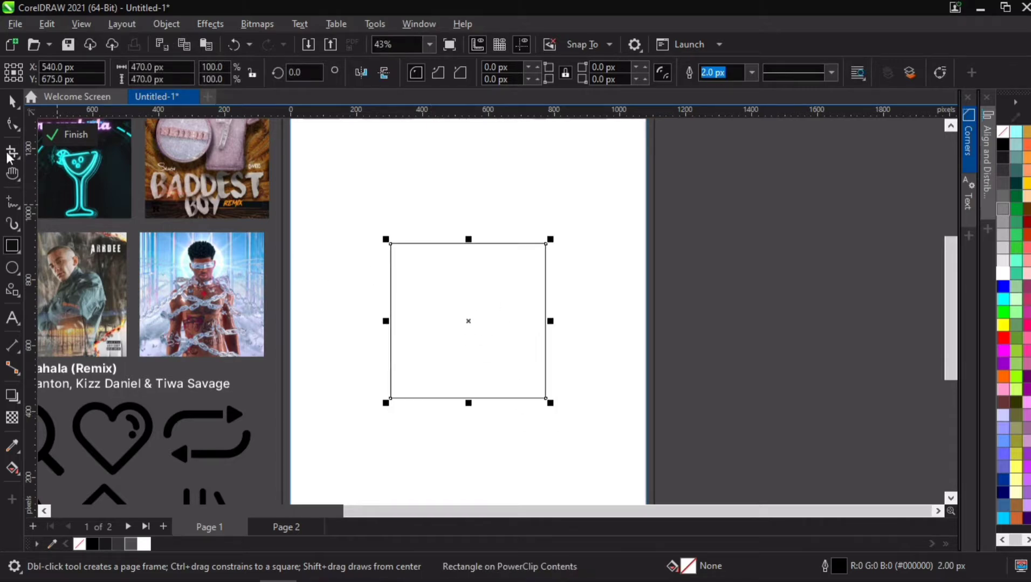
- Round the square's corners with the Shape tool, setting the corner radius to 30 px
click(10, 100)
click(12, 124)
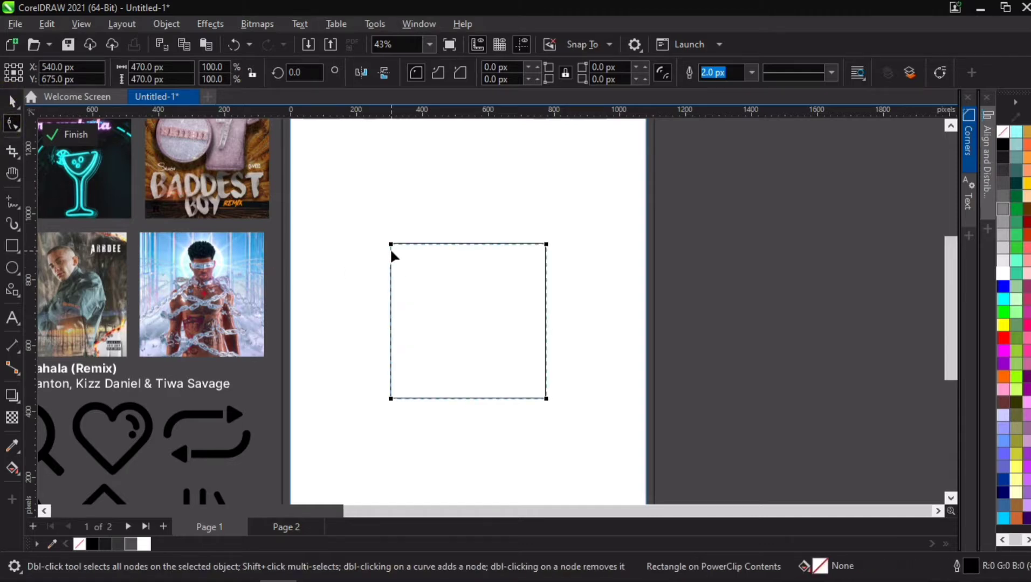
scroll(391, 252, up, 2)
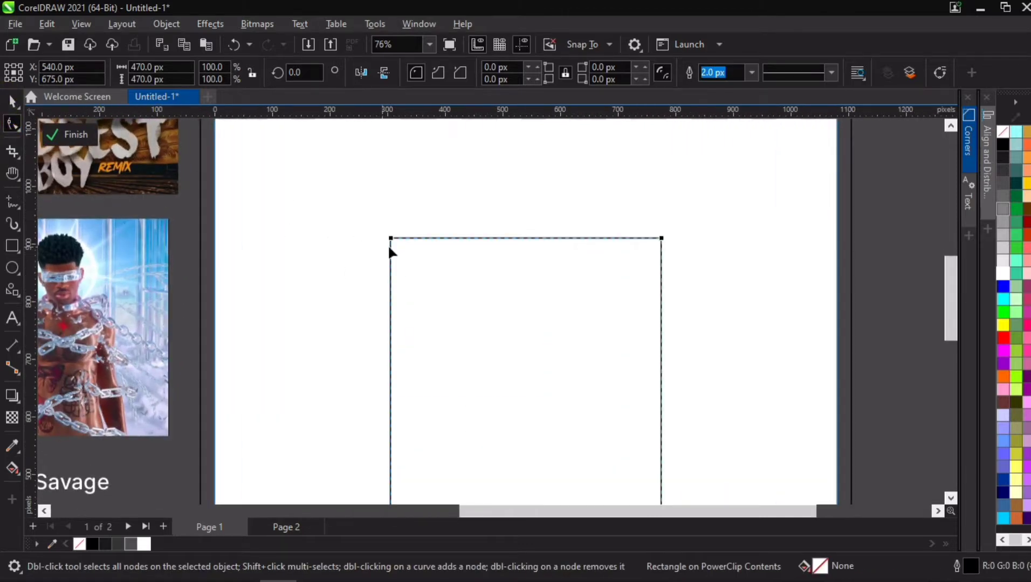
scroll(417, 327, down, 1)
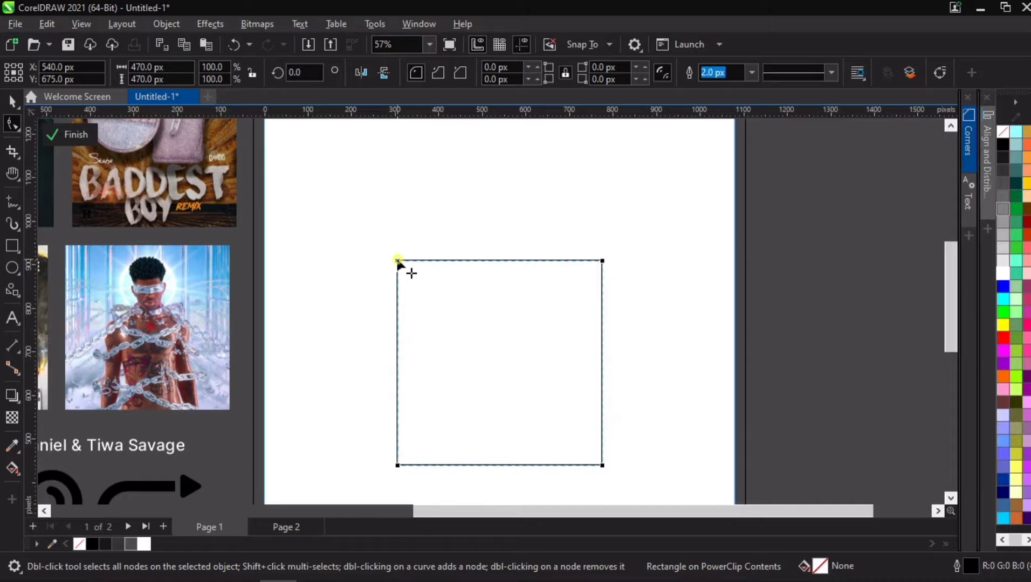
mouse_move(397, 261)
mouse_down()
mouse_move(409, 275)
mouse_move(398, 274)
mouse_up()
click(485, 68)
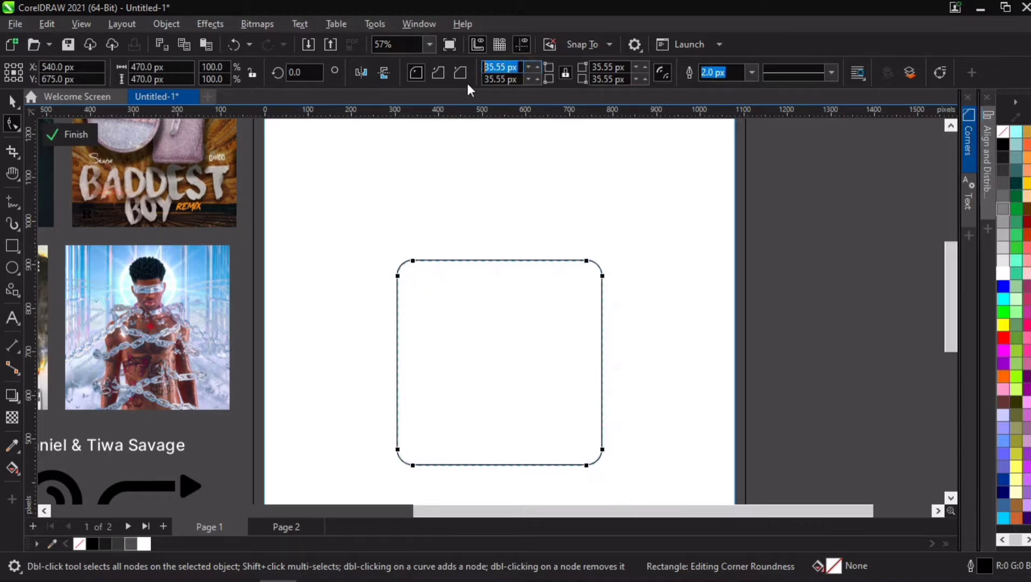
text(30)
key(Return)
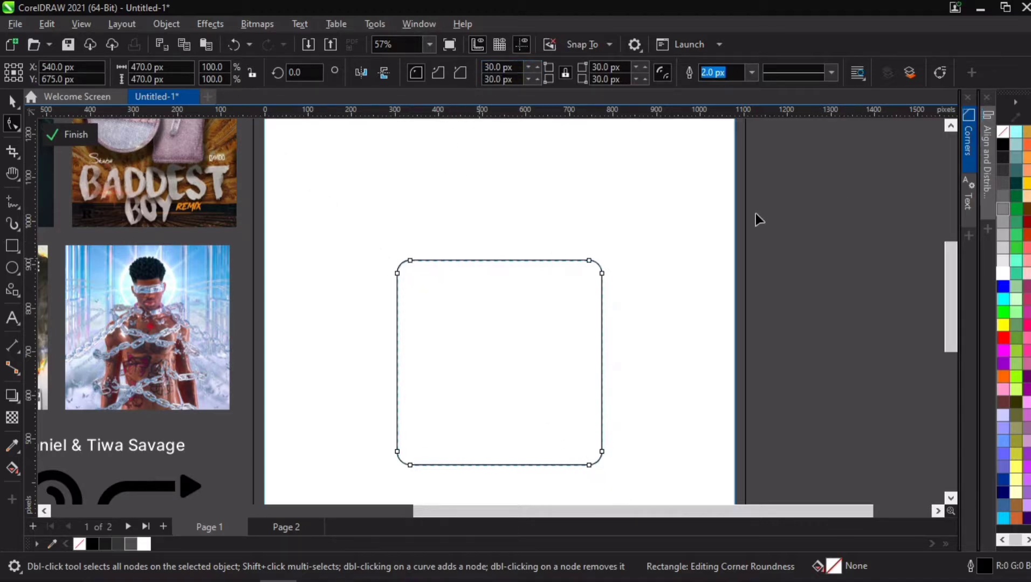
click(847, 200)
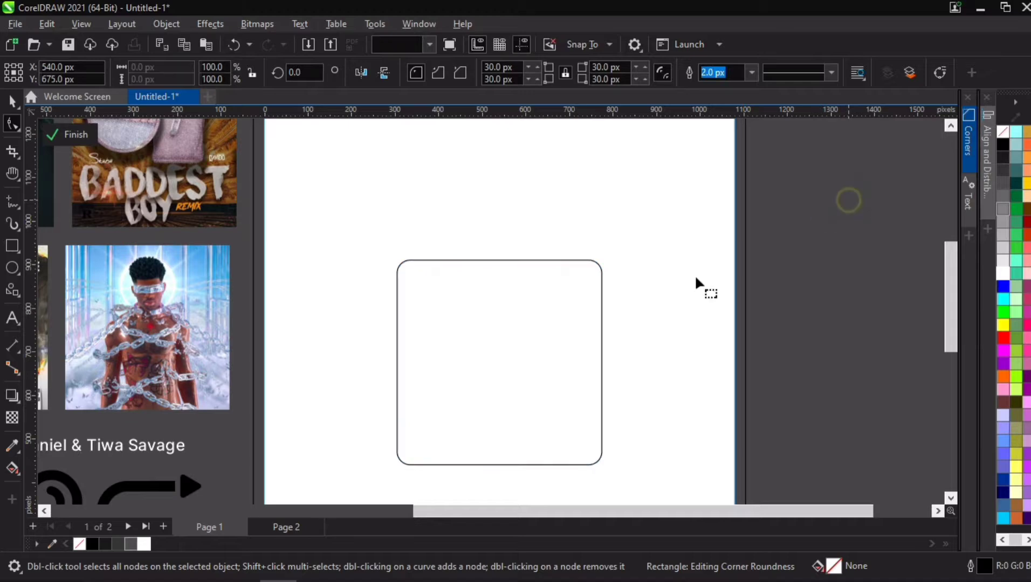
click(511, 332)
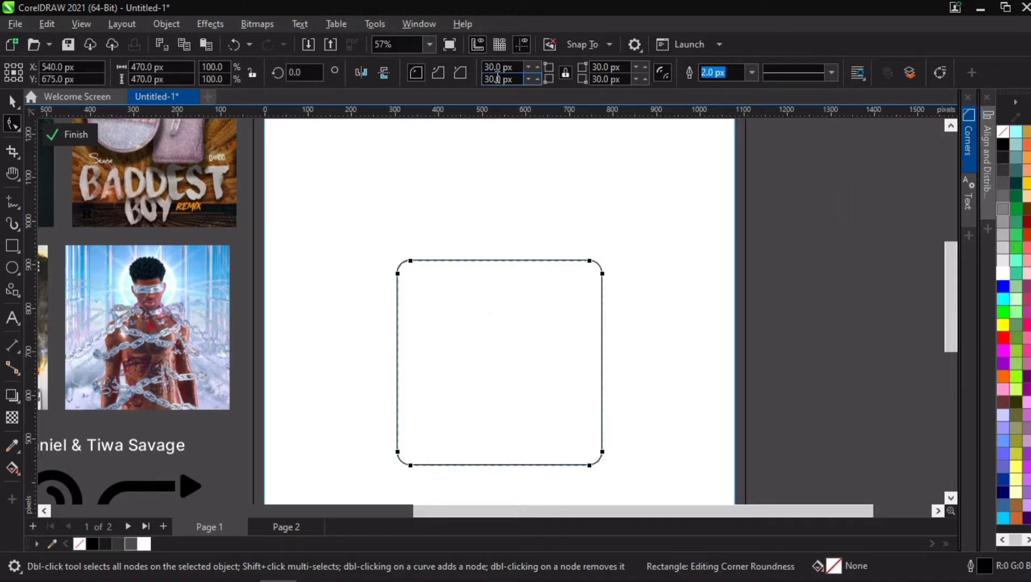
- Set the square's corner radius to 35 px
click(515, 69)
text(35)
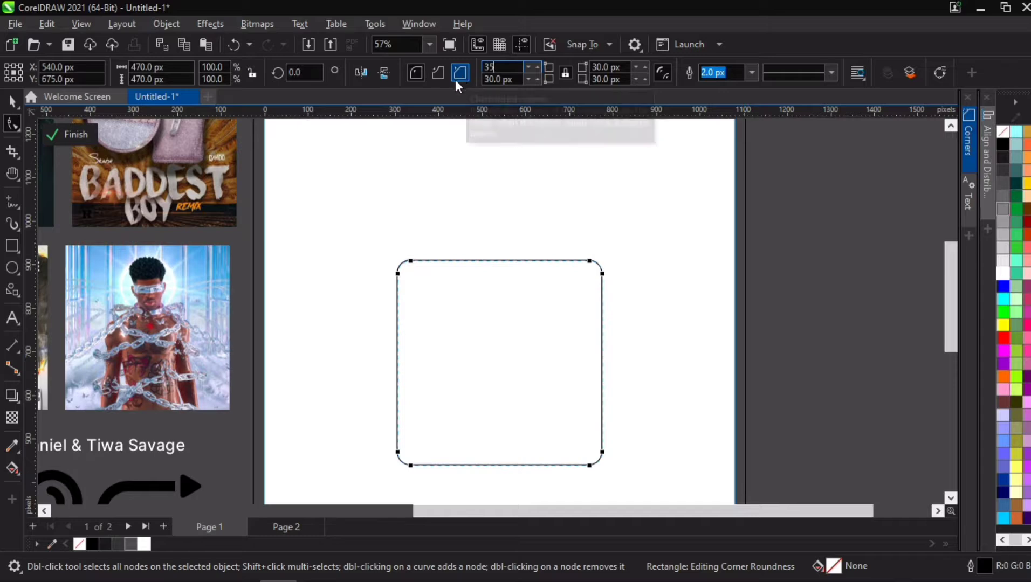
key(Return)
click(845, 268)
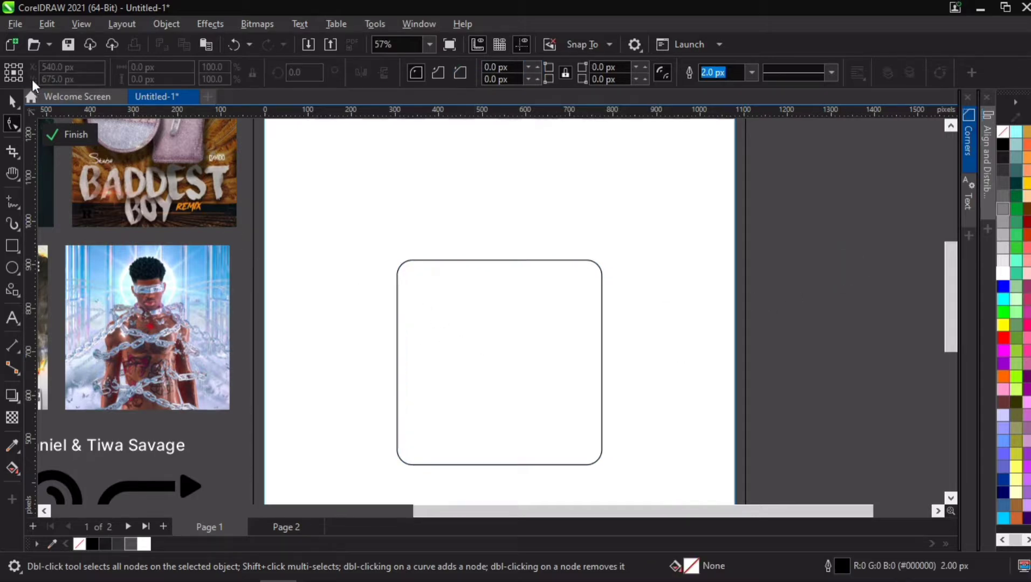
- Reselect the rounded square with the Shape tool and set its corner radius to 40 px
click(16, 101)
click(450, 305)
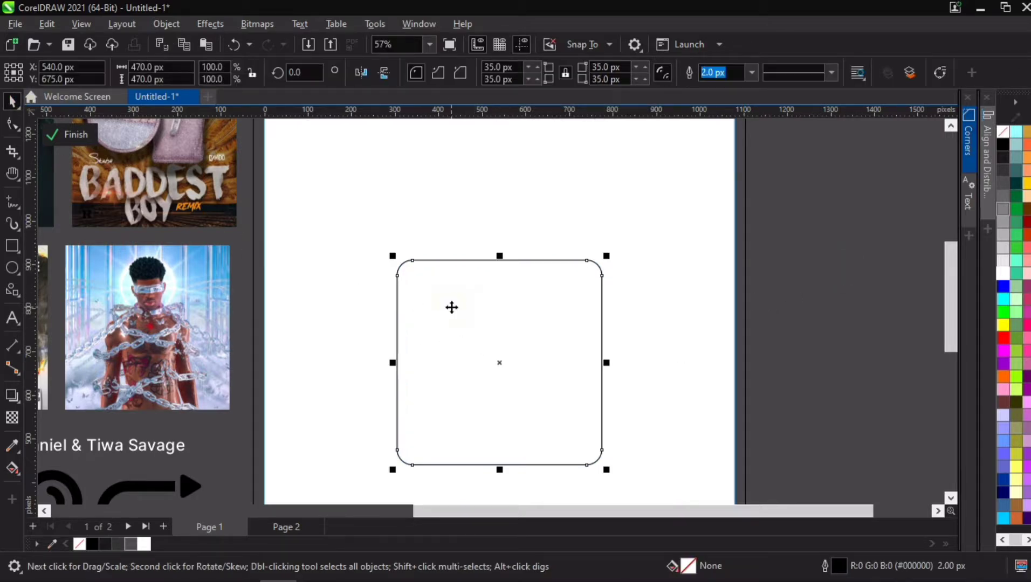
click(12, 124)
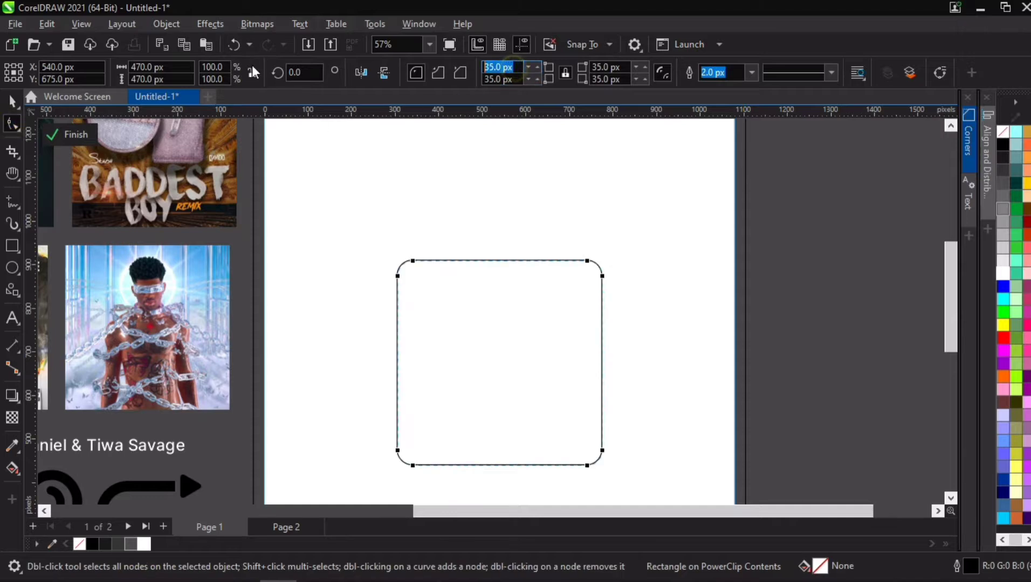
text(40)
key(Return)
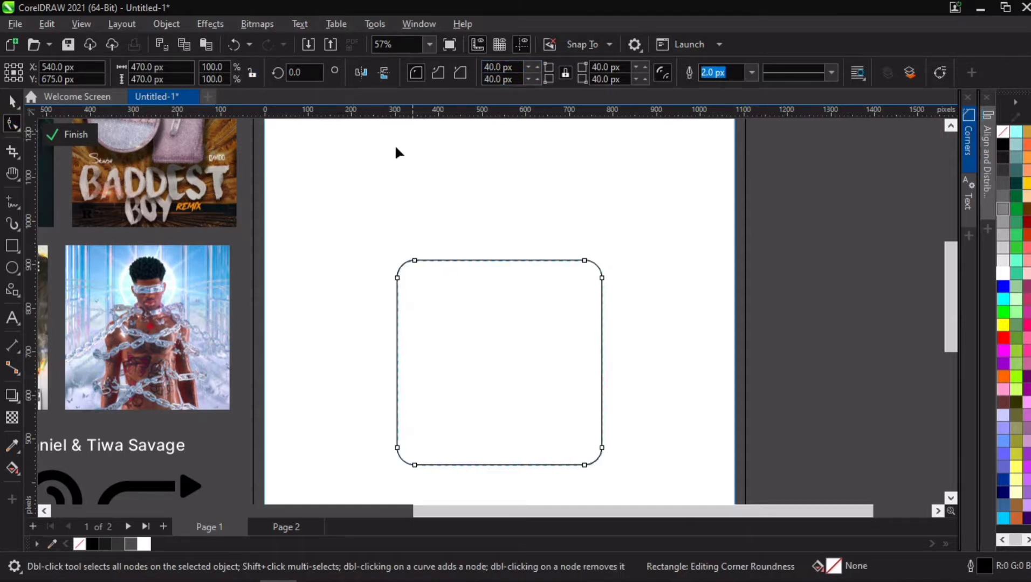
click(12, 101)
click(833, 237)
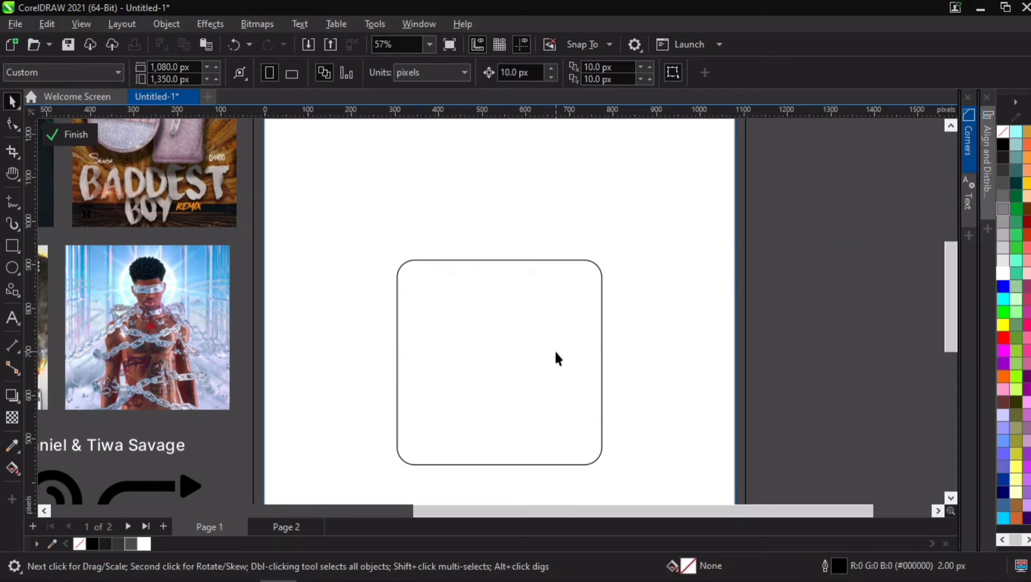
- Try to PowerClip the No Wahala album cover inside the rounded square
click(435, 348)
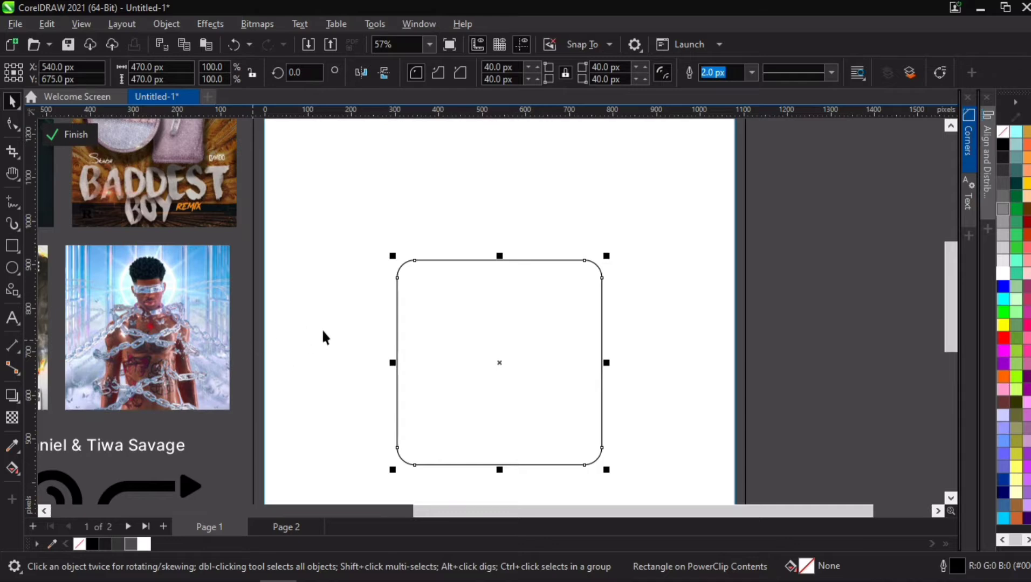
scroll(319, 332, down, 2)
click(161, 252)
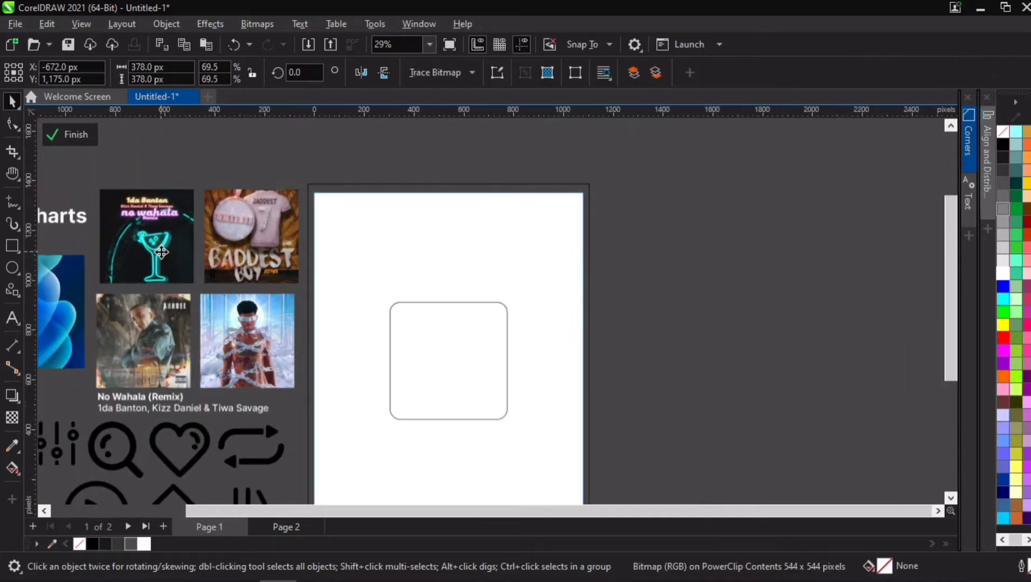
right_click(161, 252)
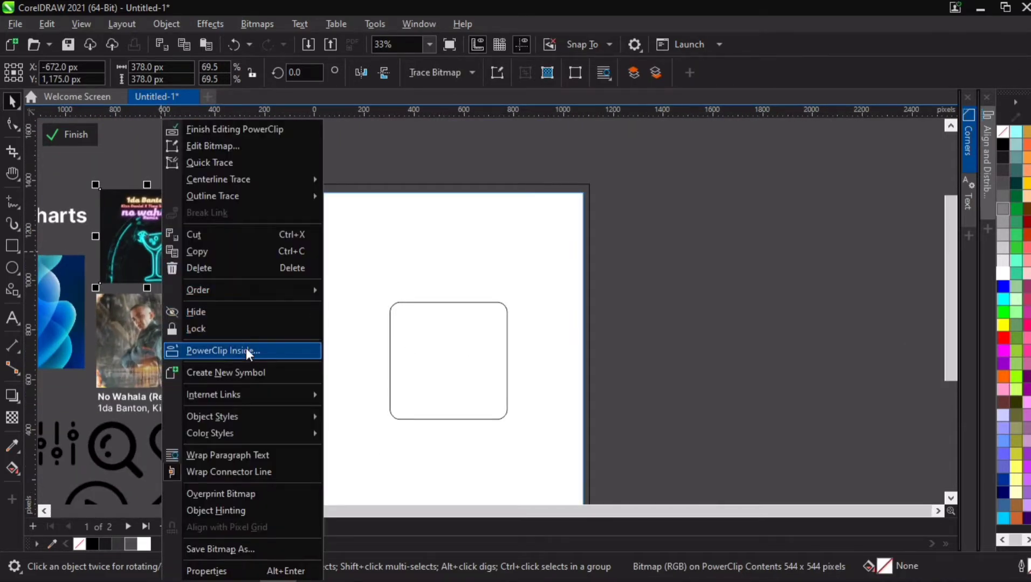
click(246, 348)
click(403, 347)
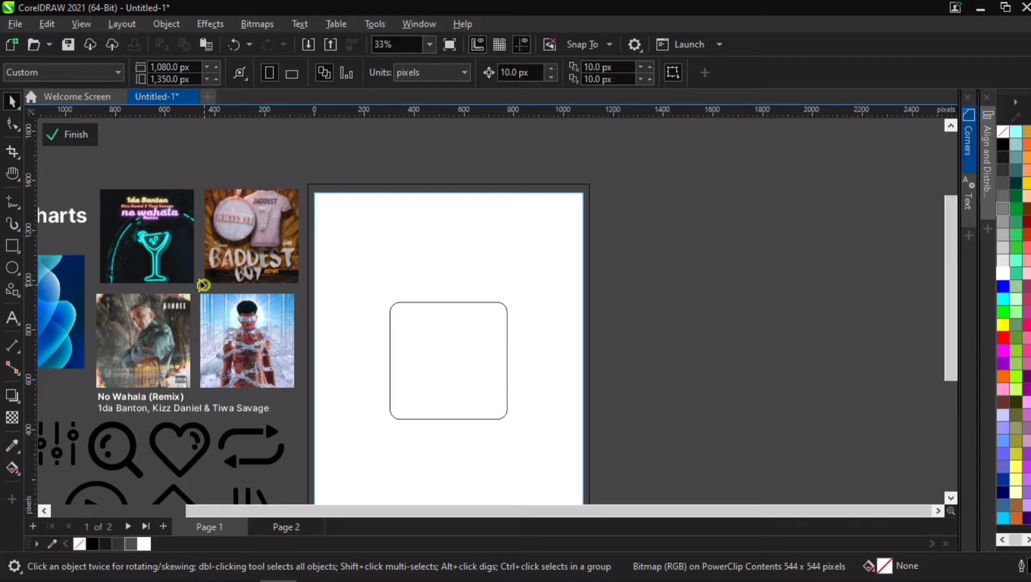
click(208, 308)
click(560, 343)
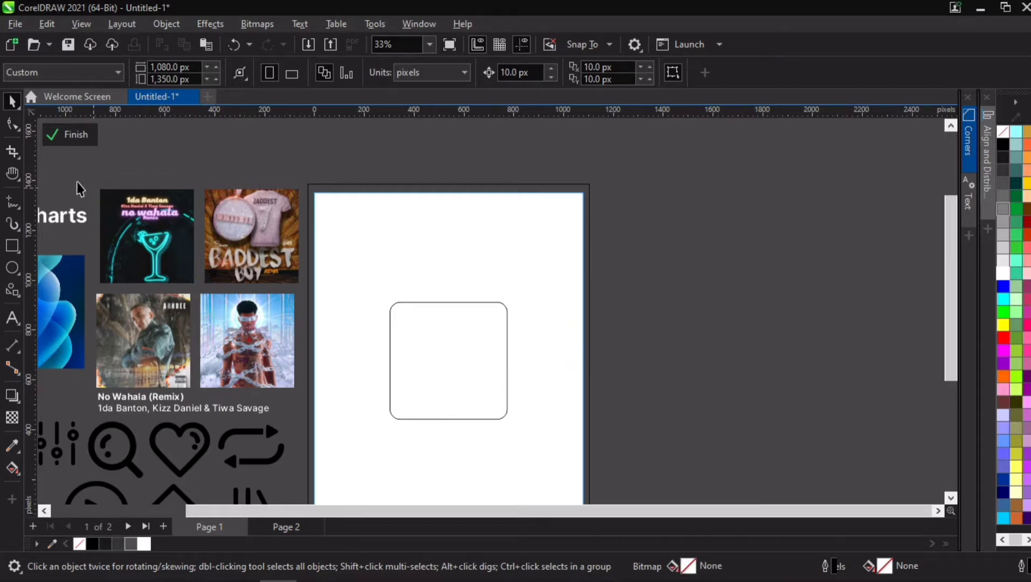
- Copy the four album covers to the area beside the page
drag(88, 157, 309, 399)
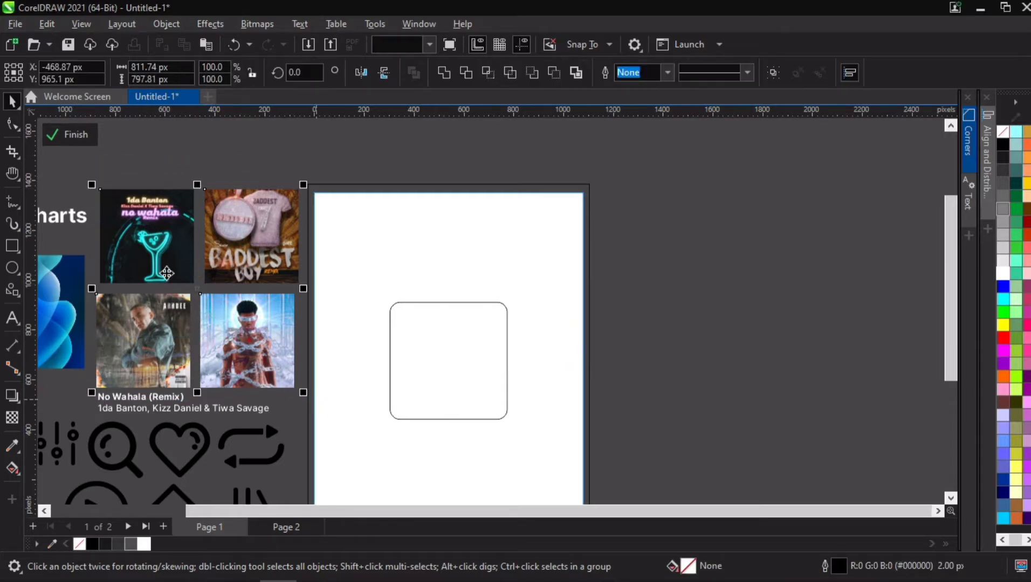
drag(168, 335, 758, 335)
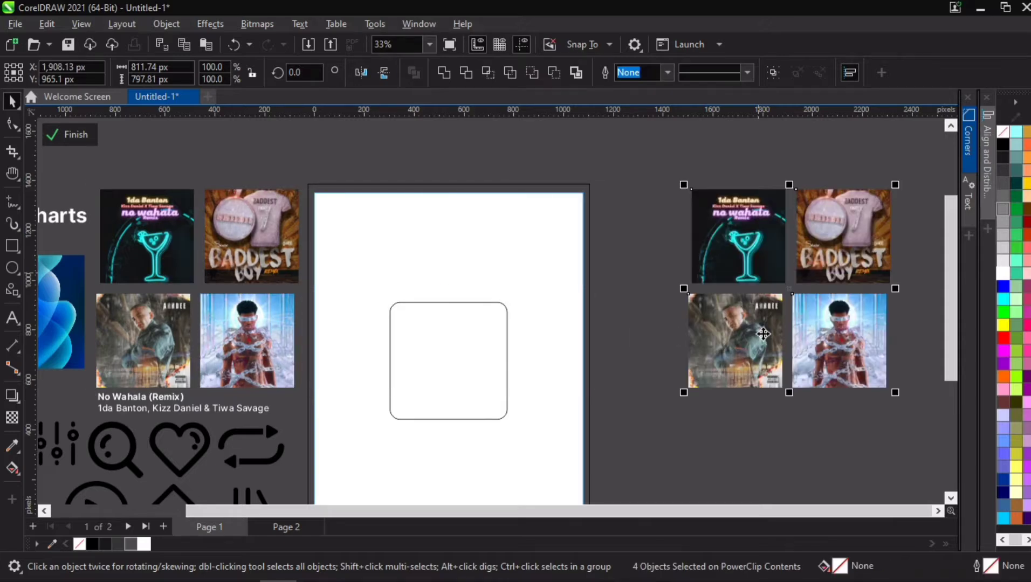
- PowerClip the No Wahala cover inside the rounded square and enlarge the contents to fill the frame
click(158, 211)
right_click(158, 211)
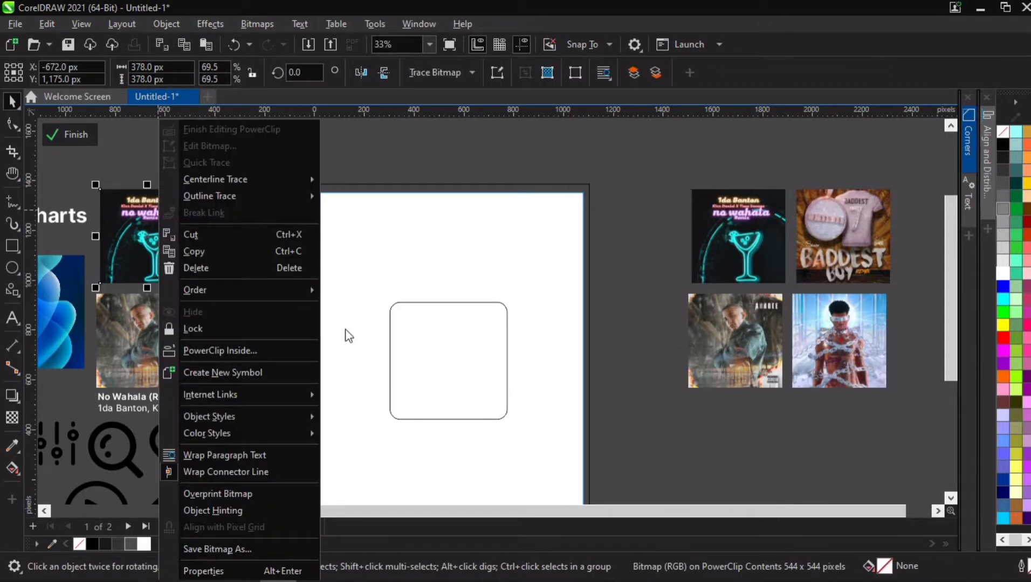
click(224, 348)
click(424, 358)
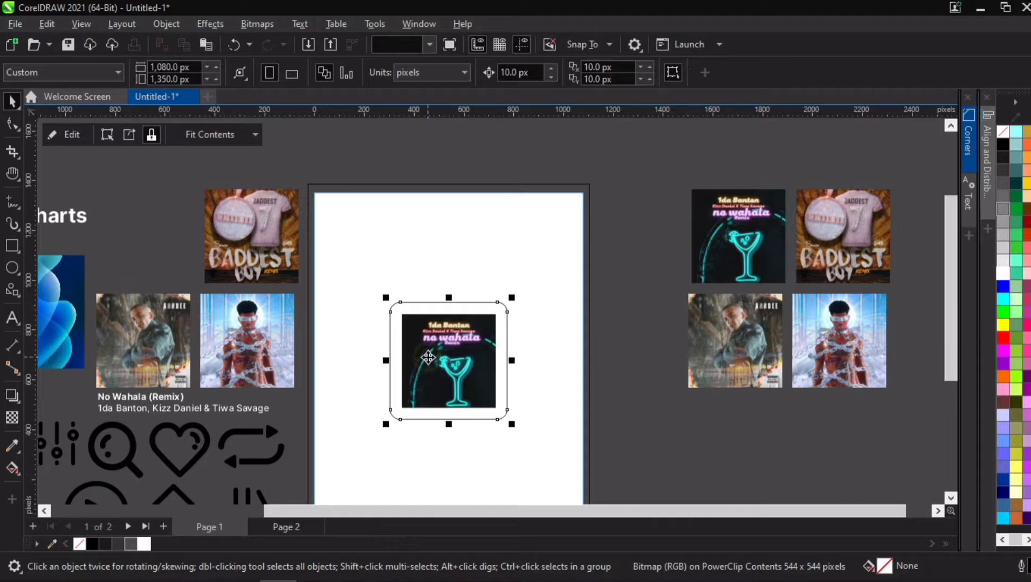
click(451, 375)
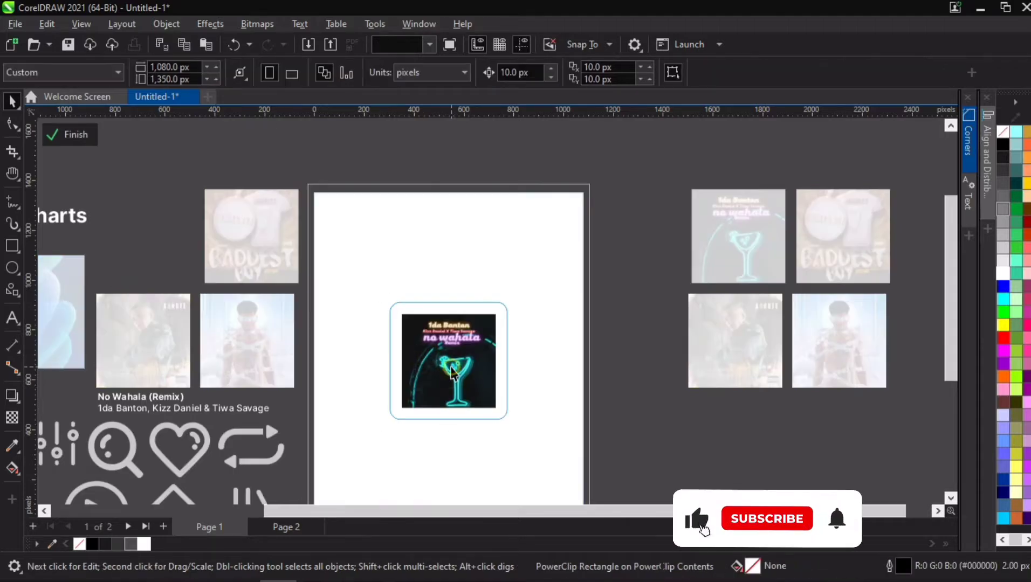
drag(504, 417, 517, 425)
ctrl+click(620, 298)
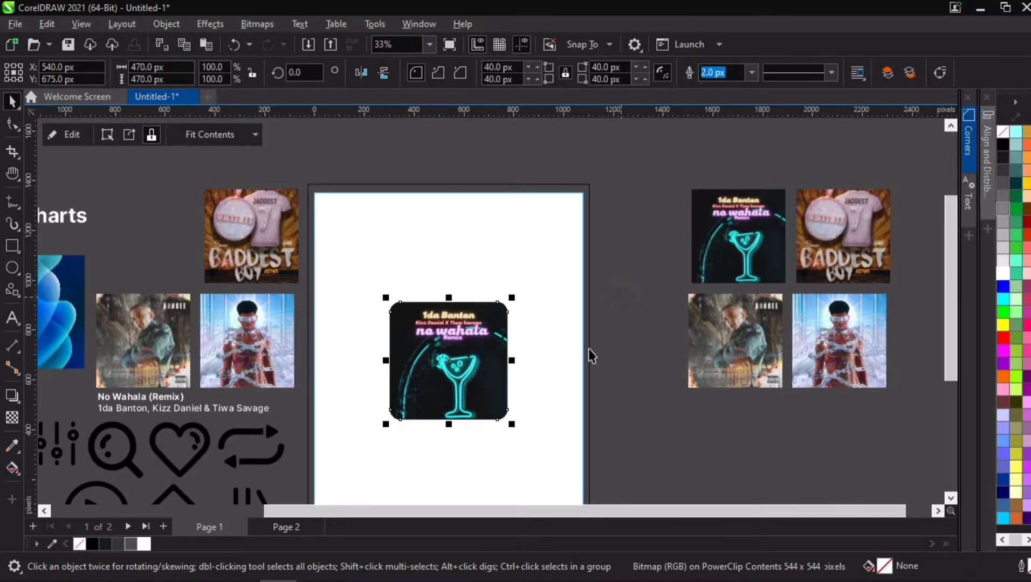
- Remove the framed cover's outline and nudge it slightly to the right
right_click(83, 545)
click(177, 343)
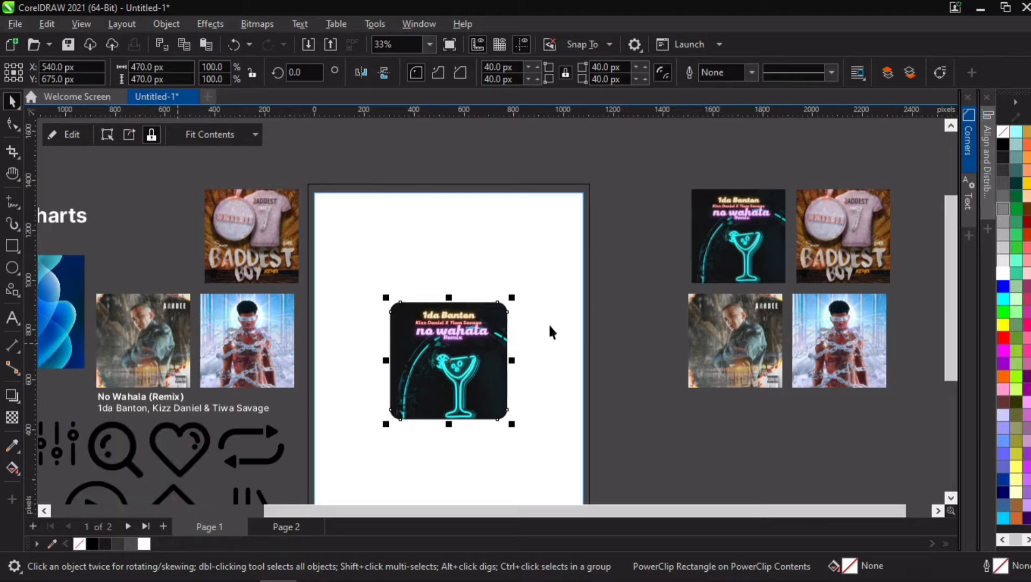
scroll(423, 447, up, 1)
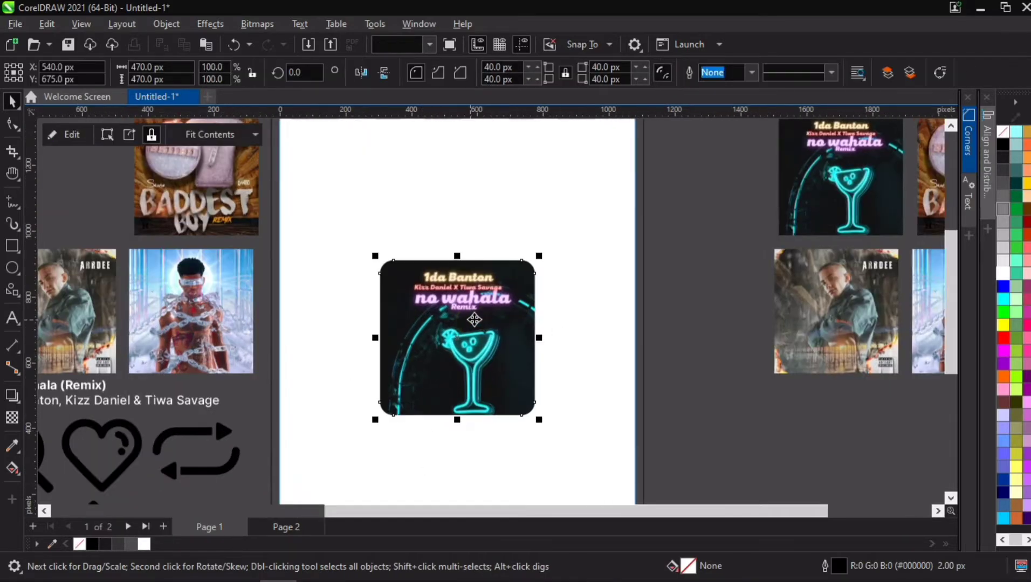
key(Right)
key(Up)
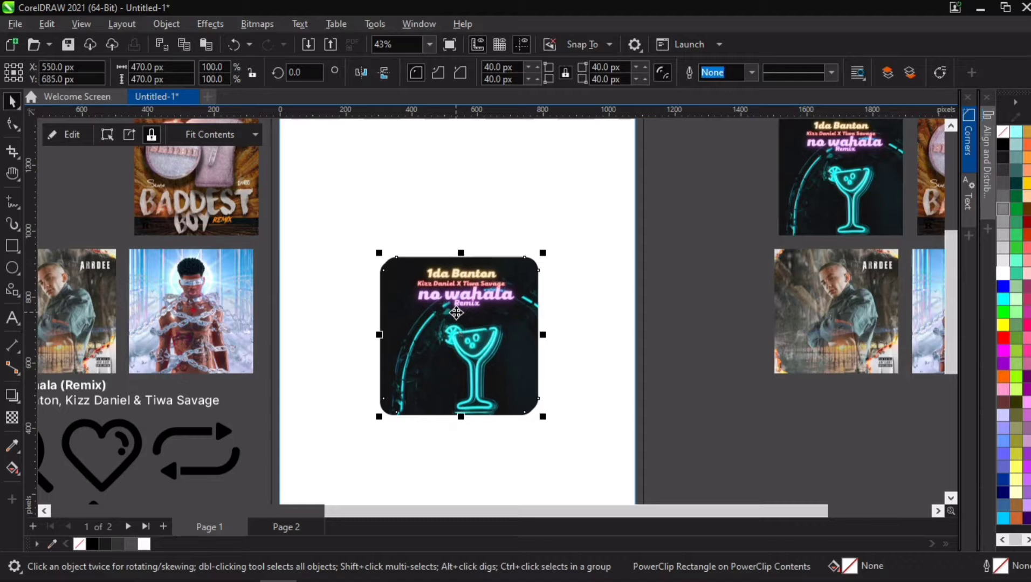
drag(457, 311, 465, 311)
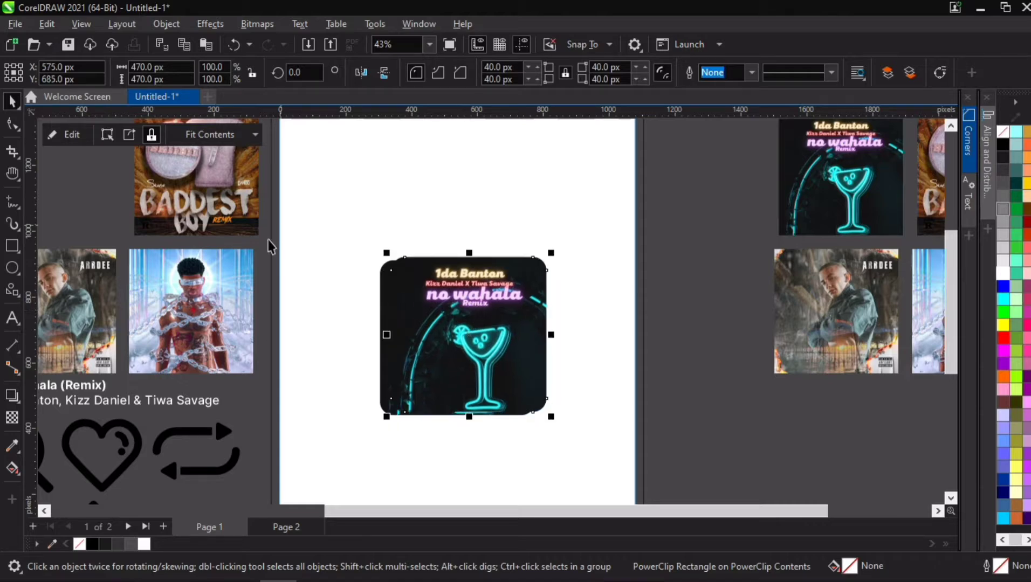
- Place the chained-figure album cover inside the rounded frame and enlarge it to fill the frame
scroll(268, 240, down, 1)
click(227, 201)
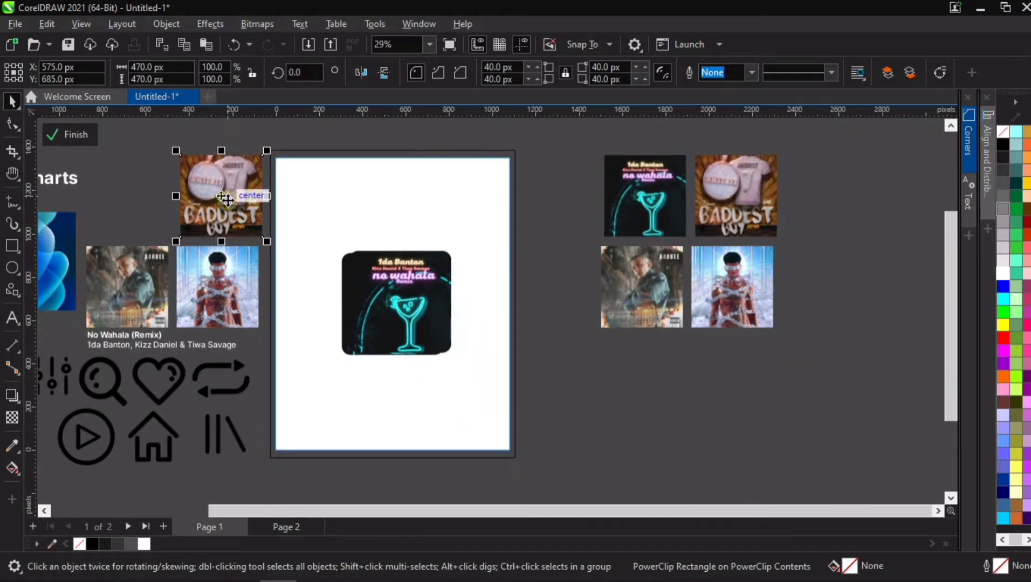
click(147, 297)
click(208, 280)
scroll(195, 301, up, 2)
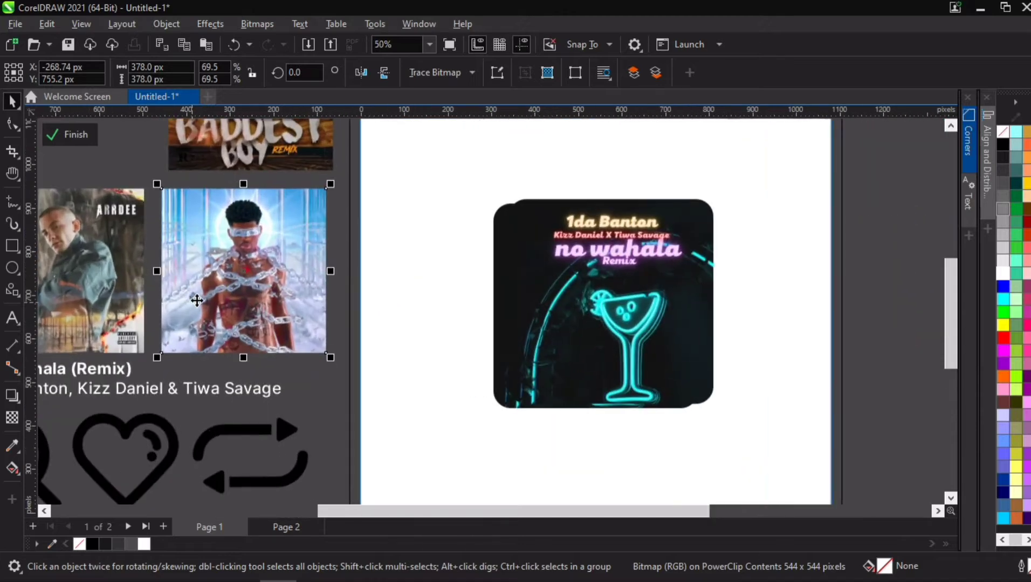
scroll(197, 301, down, 1)
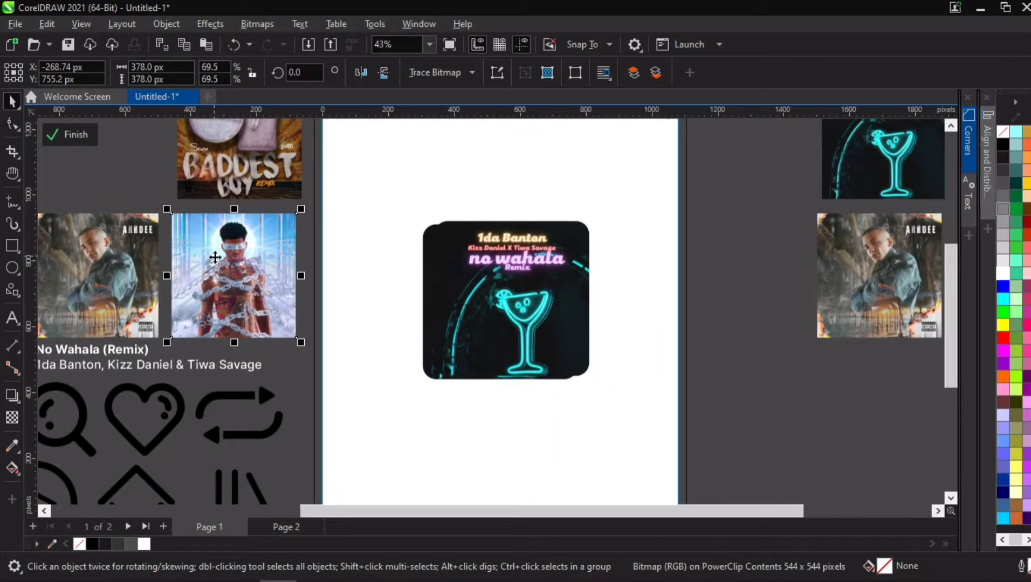
right_click(222, 272)
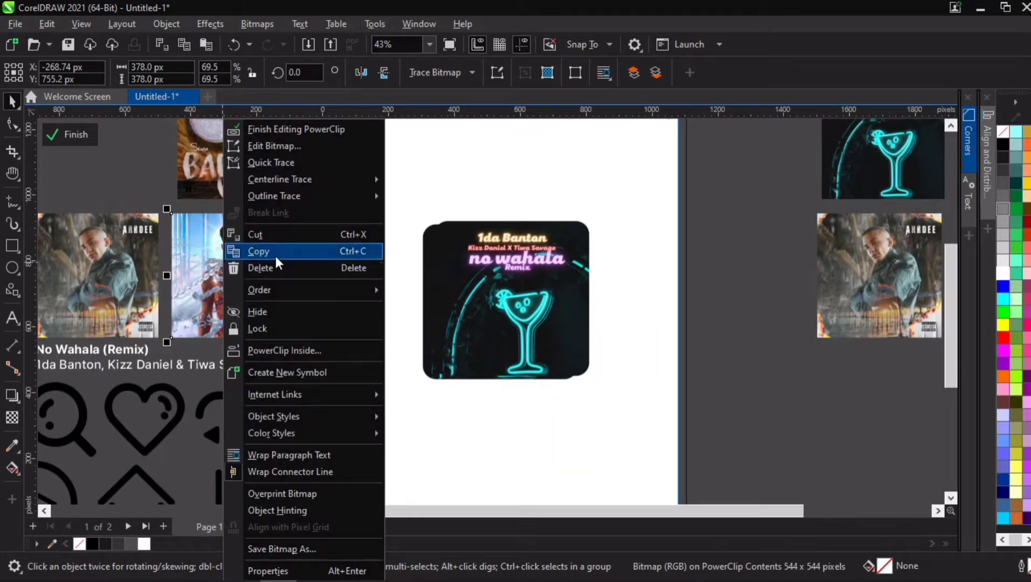
click(281, 355)
click(524, 302)
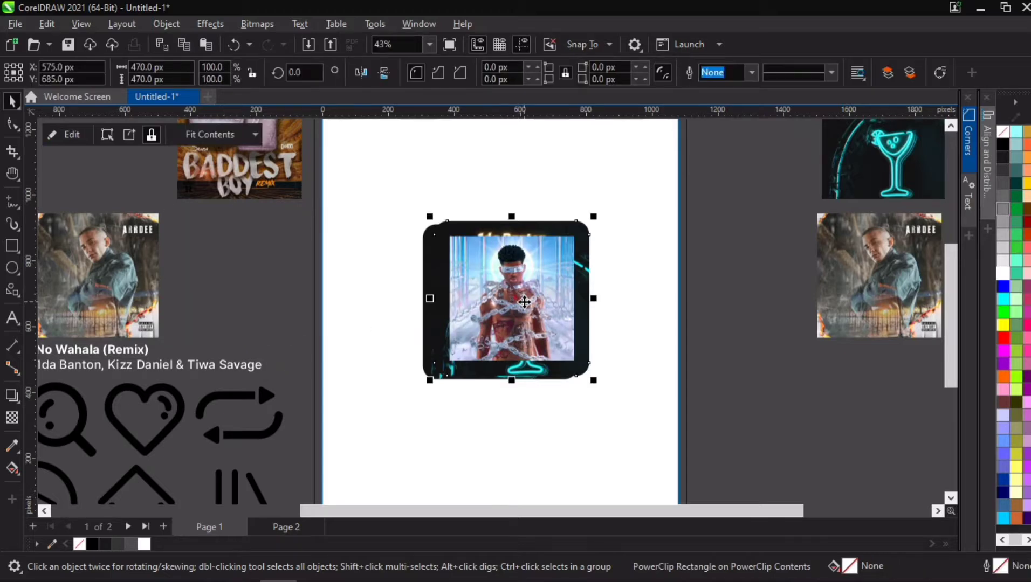
double_click(524, 296)
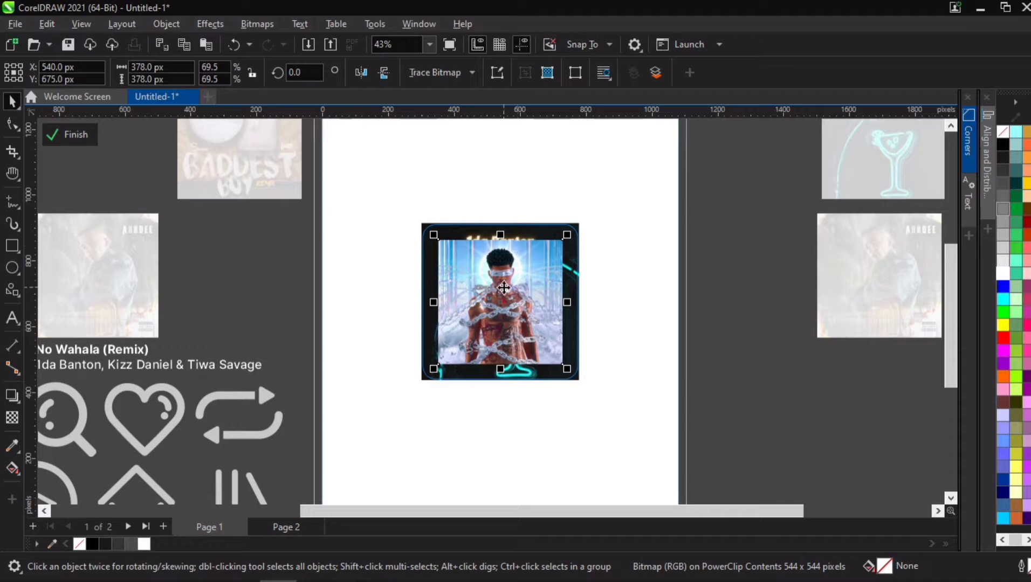
click(519, 232)
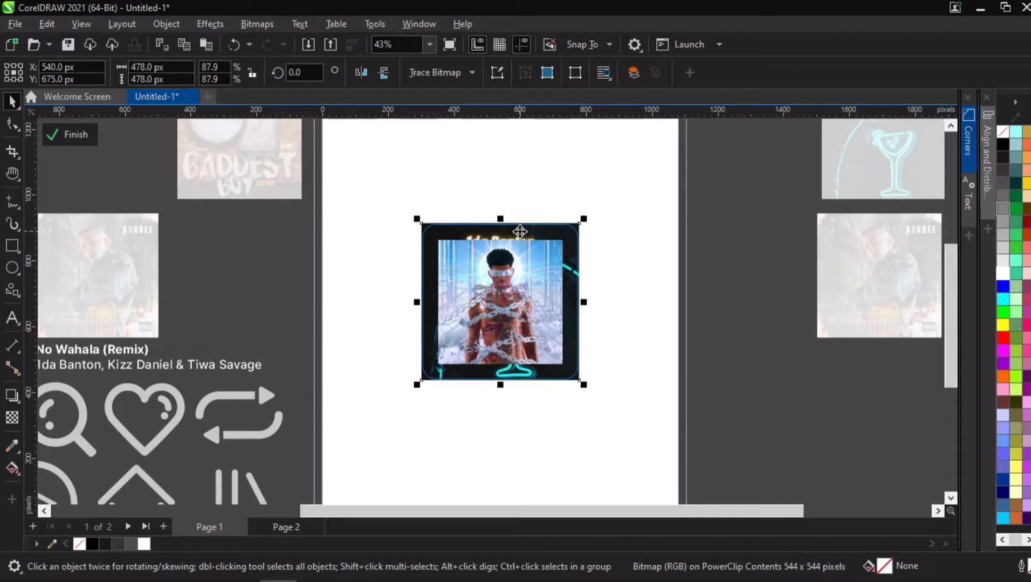
click(496, 215)
click(560, 365)
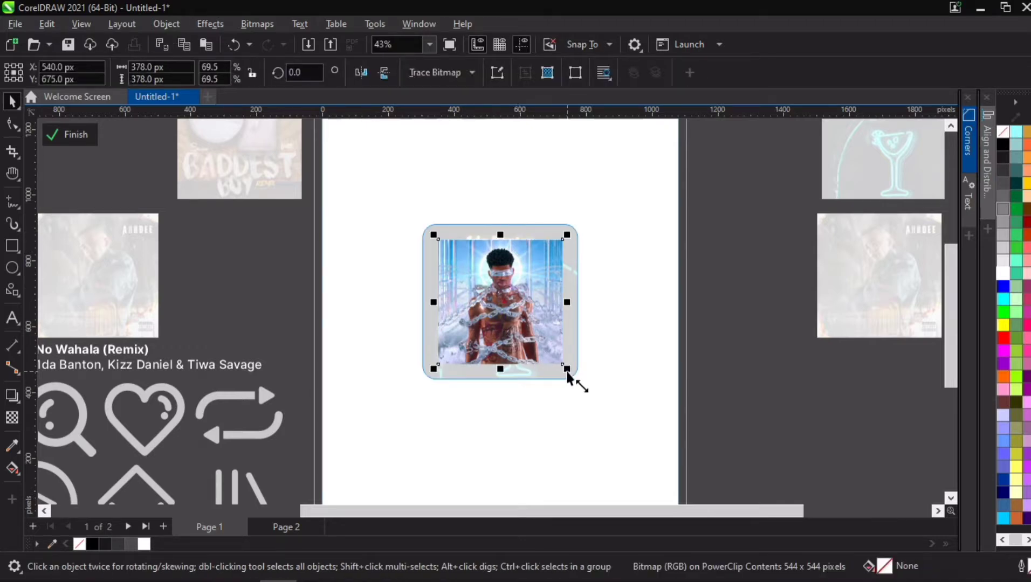
mouse_move(567, 373)
mouse_down()
mouse_move(585, 392)
mouse_move(583, 378)
mouse_up()
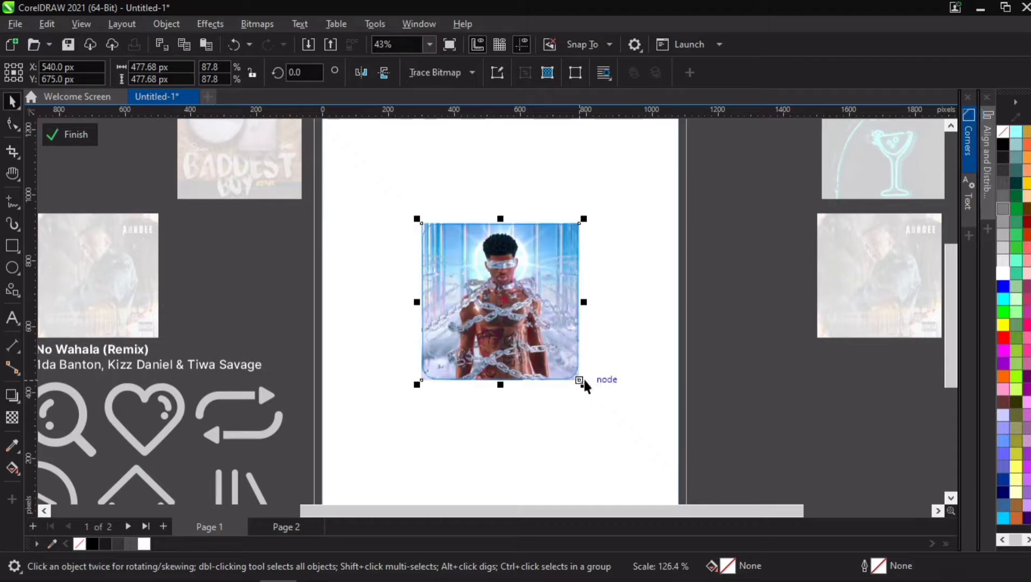
ctrl+click(750, 263)
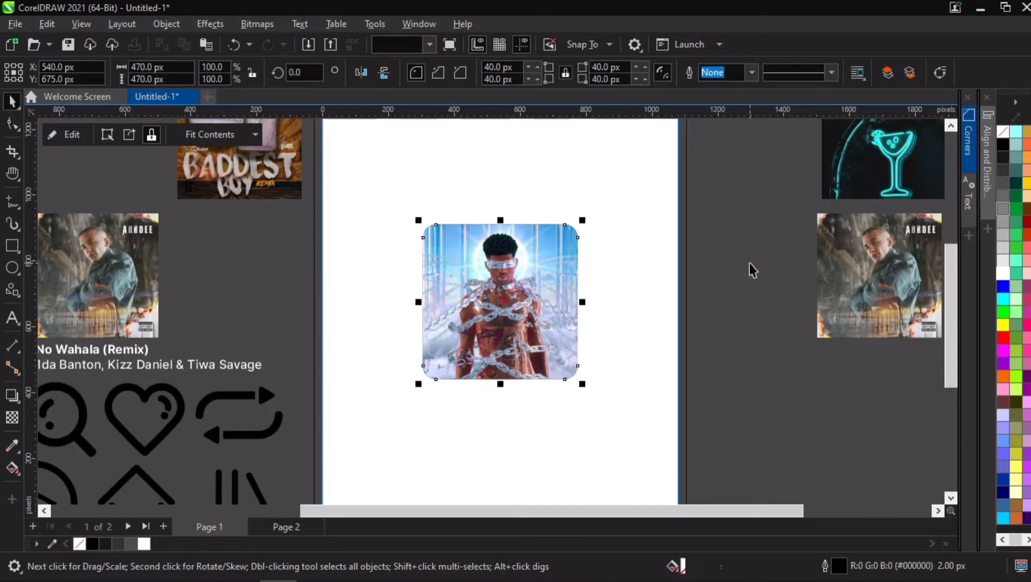
- Undo placing the chained-figure cover in the frame
click(501, 279)
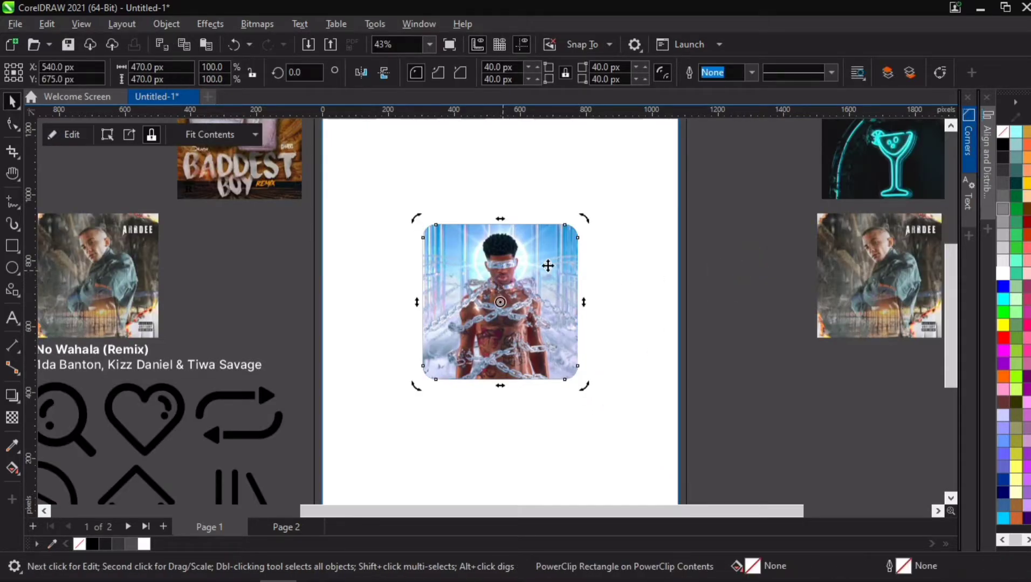
click(527, 273)
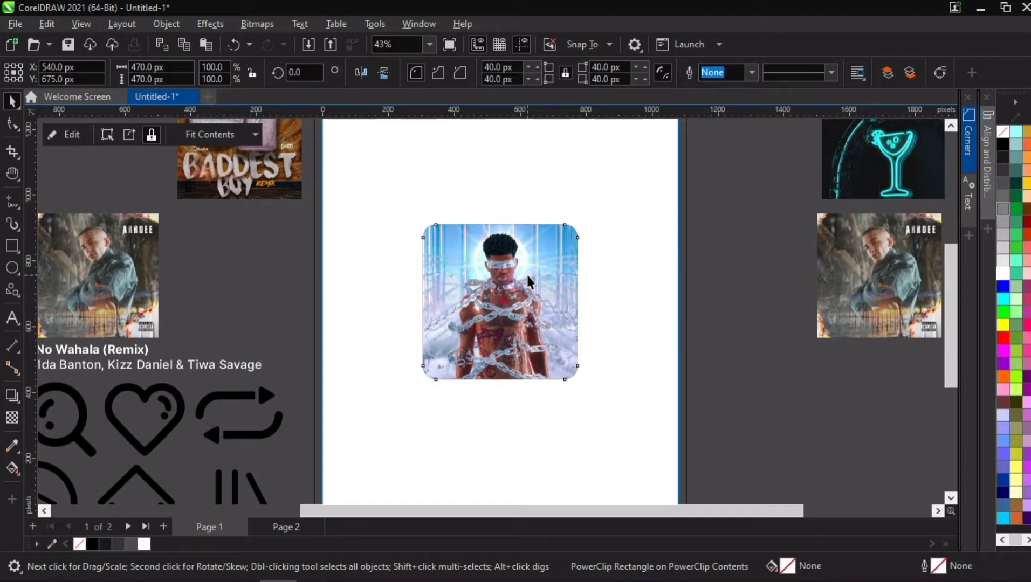
key(ctrl+z)
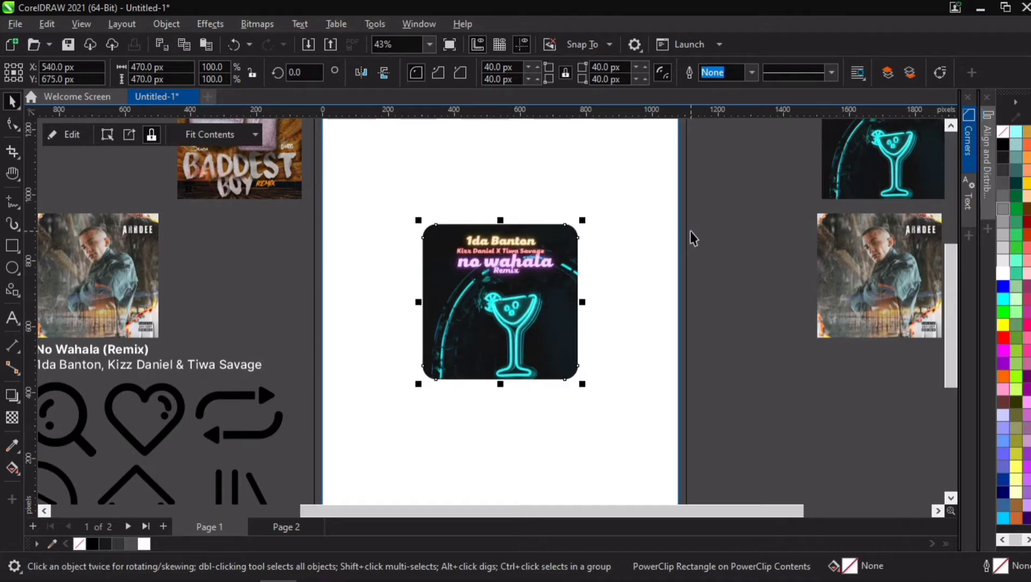
- PowerClip the Baddest Boy cover inside the rounded frame and enlarge the contents to fill the frame
right_click(201, 172)
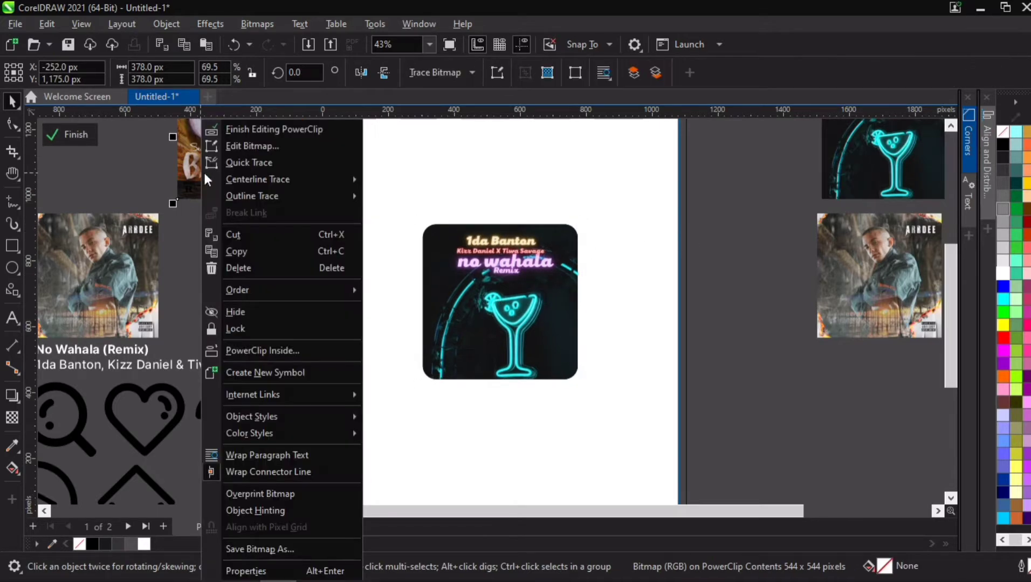
click(276, 350)
click(505, 295)
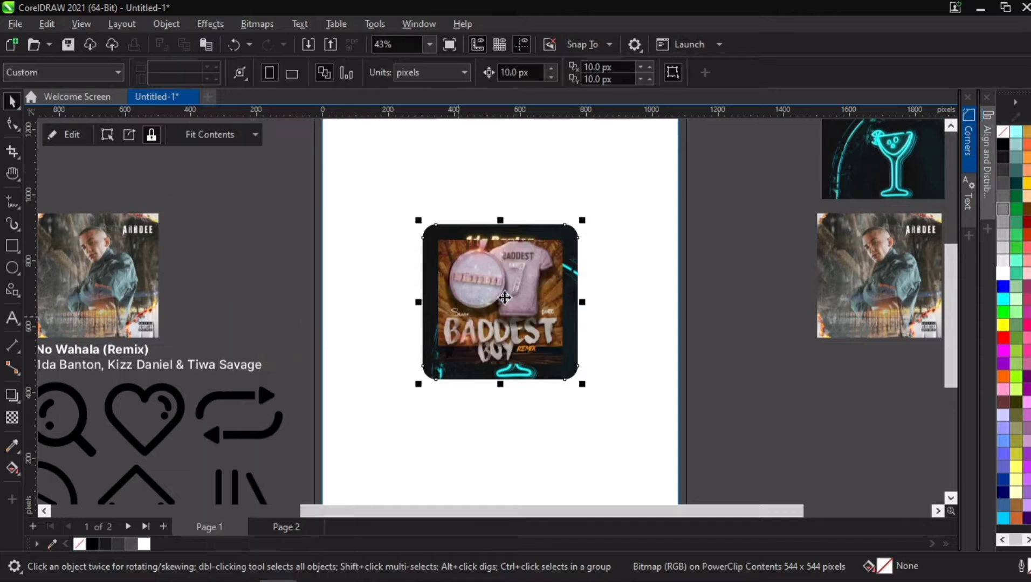
click(505, 295)
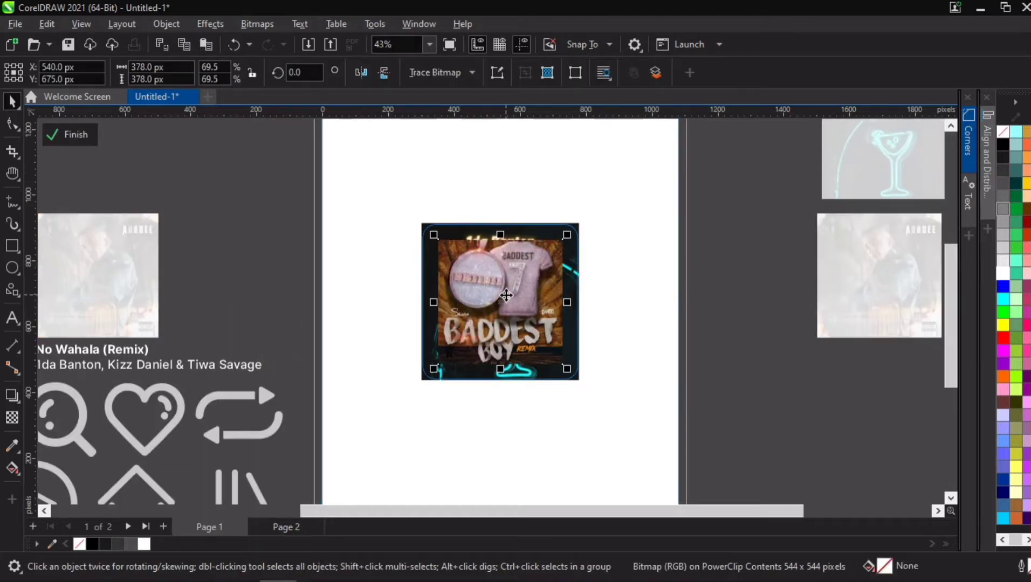
drag(566, 369, 583, 384)
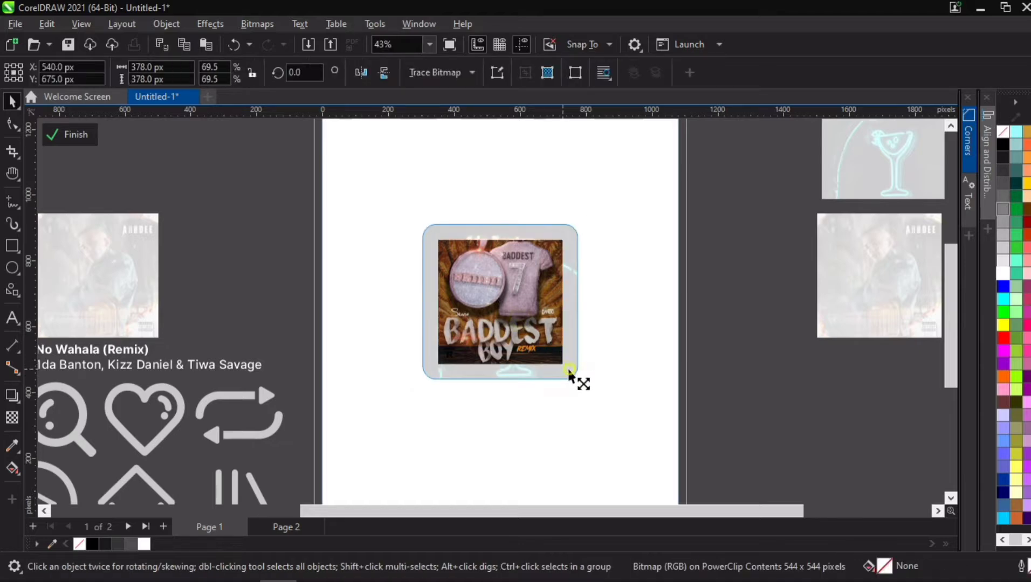
drag(582, 383, 588, 393)
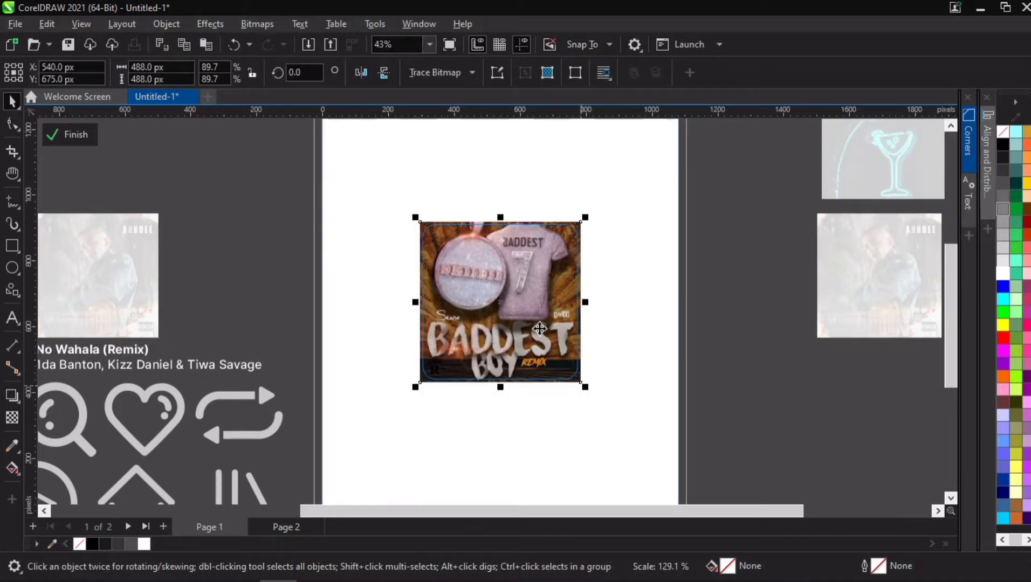
click(702, 278)
click(472, 264)
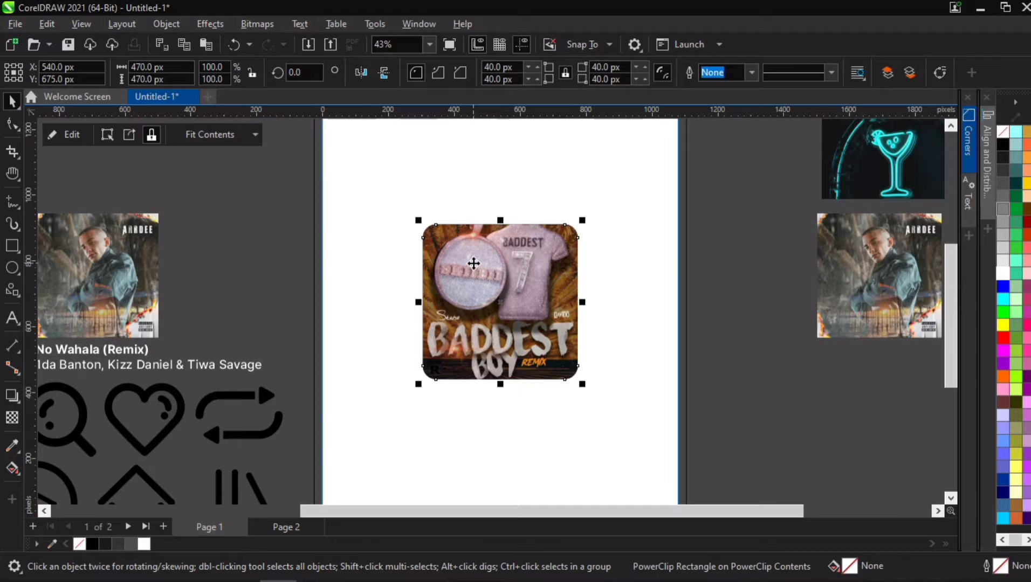
- Send the Baddest Boy framed cover behind the No Wahala framed cover
key(shift+Page_Down)
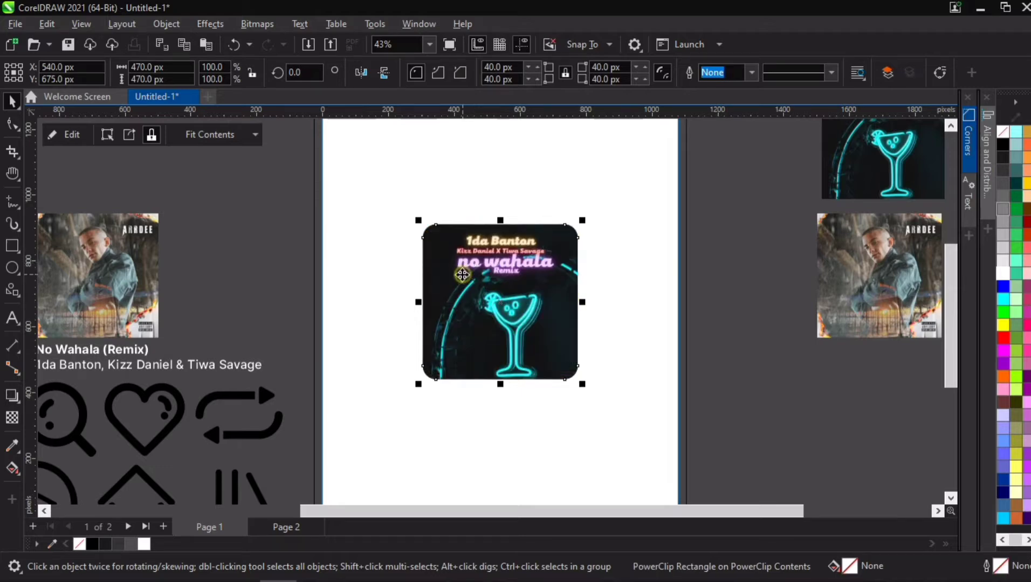
key(Right)
key(Up)
key(Left)
key(Down)
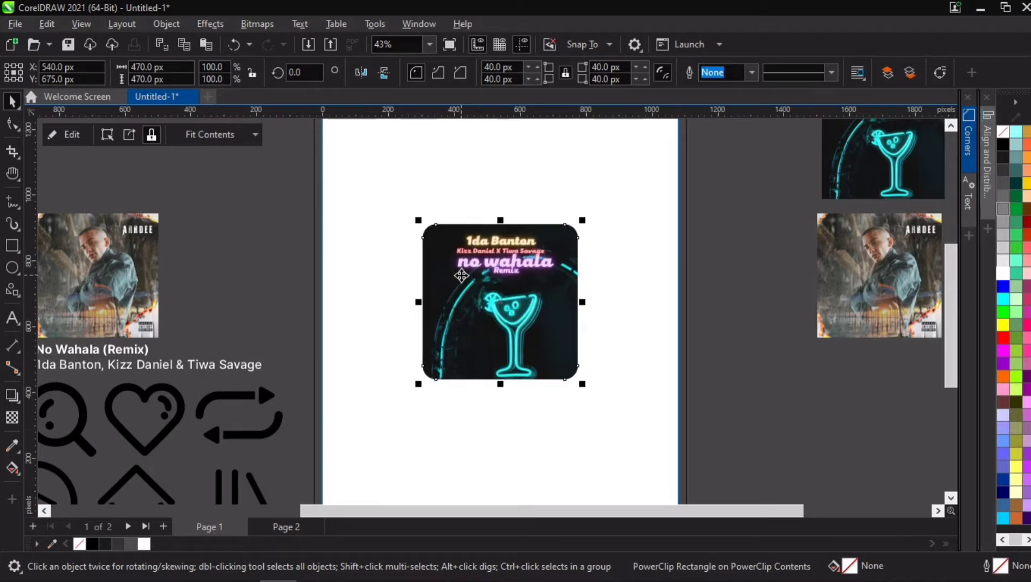
- PowerClip the Ardee cover inside another rounded frame and enlarge the contents to fill the frame
double_click(91, 246)
right_click(91, 245)
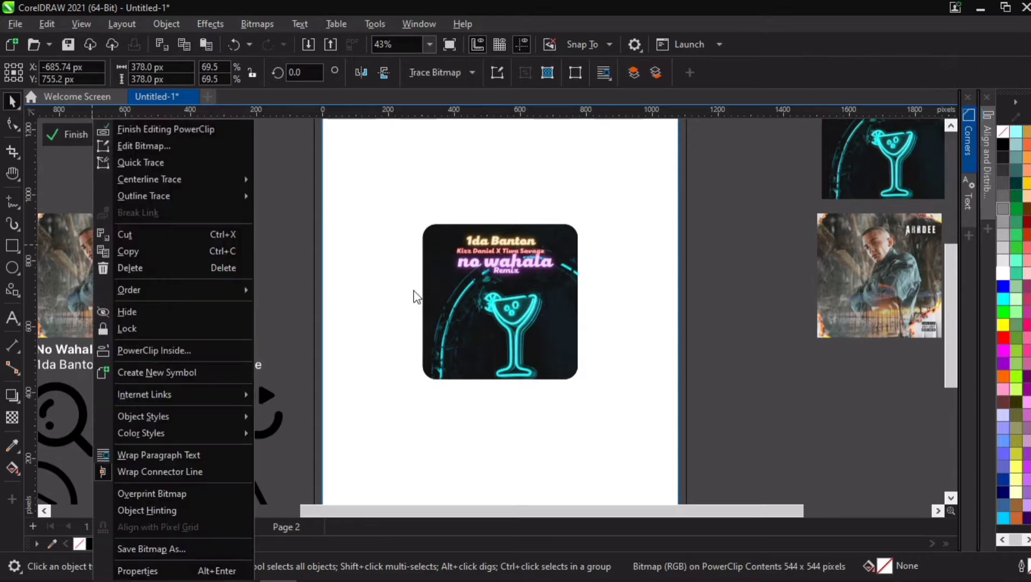
click(84, 351)
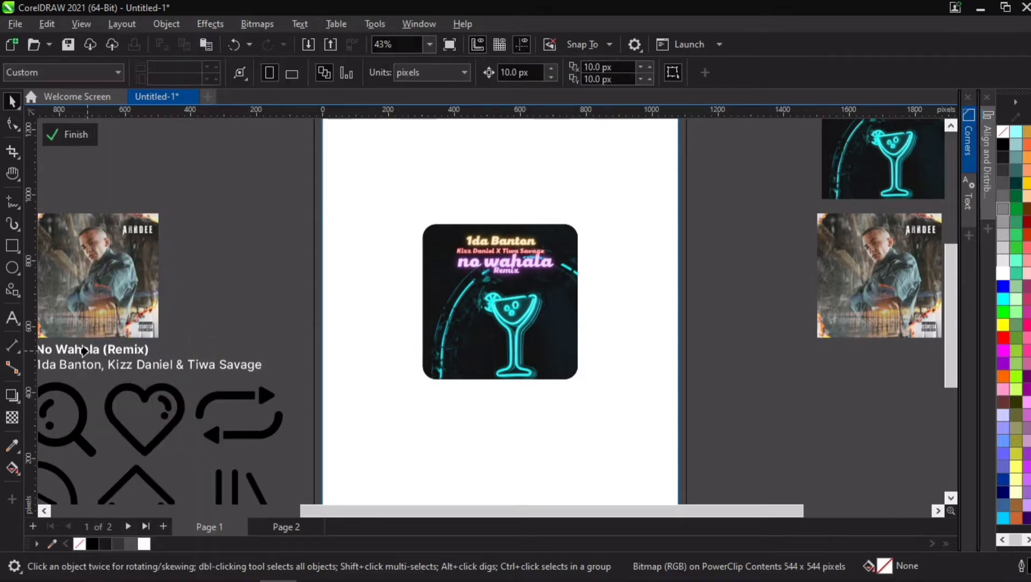
click(461, 306)
double_click(507, 303)
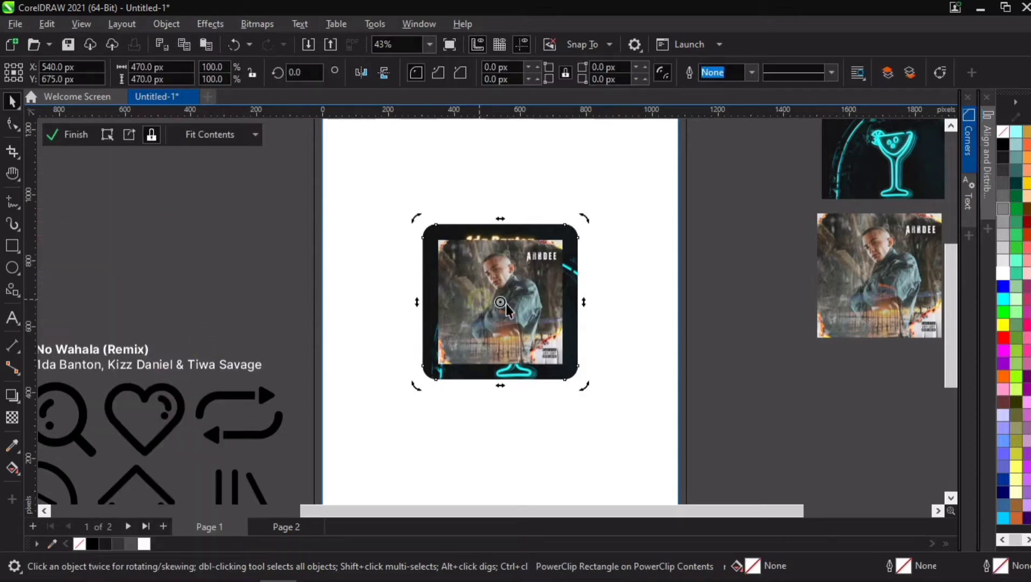
click(520, 315)
click(552, 379)
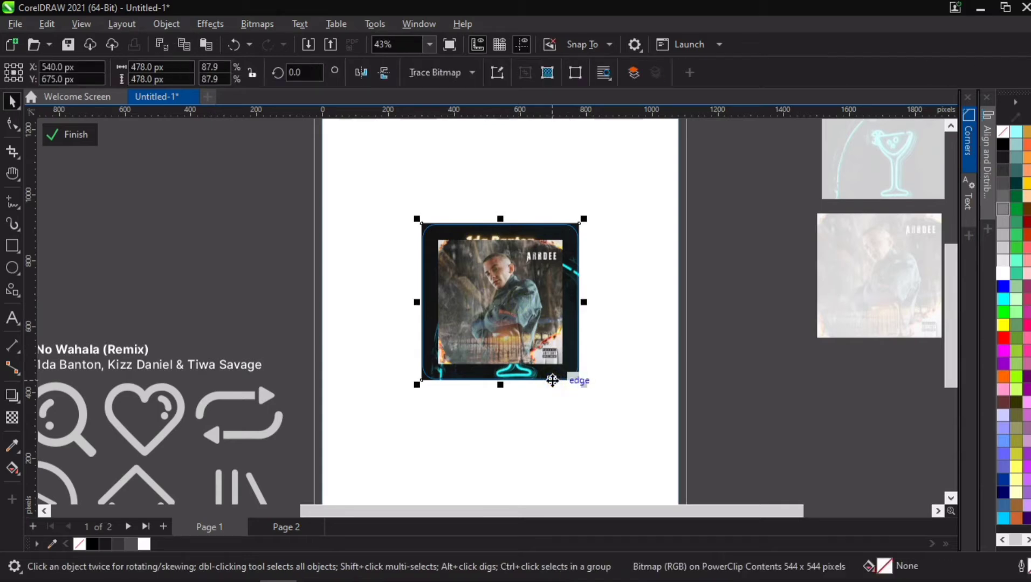
key(Delete)
click(524, 317)
drag(577, 381, 608, 398)
click(749, 273)
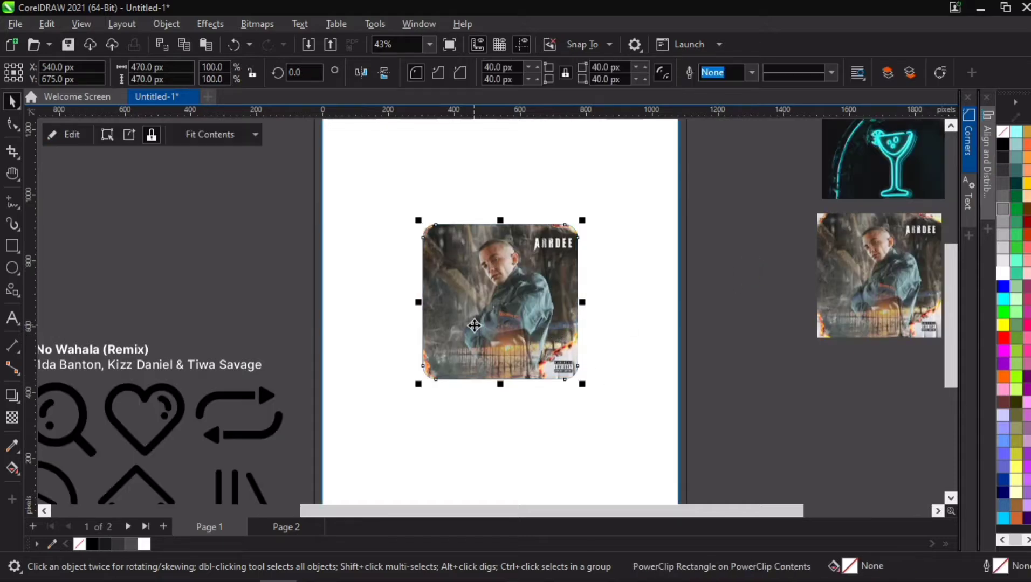
- Send the Ardee framed cover to the back of the stack
key(shift+Page_Down)
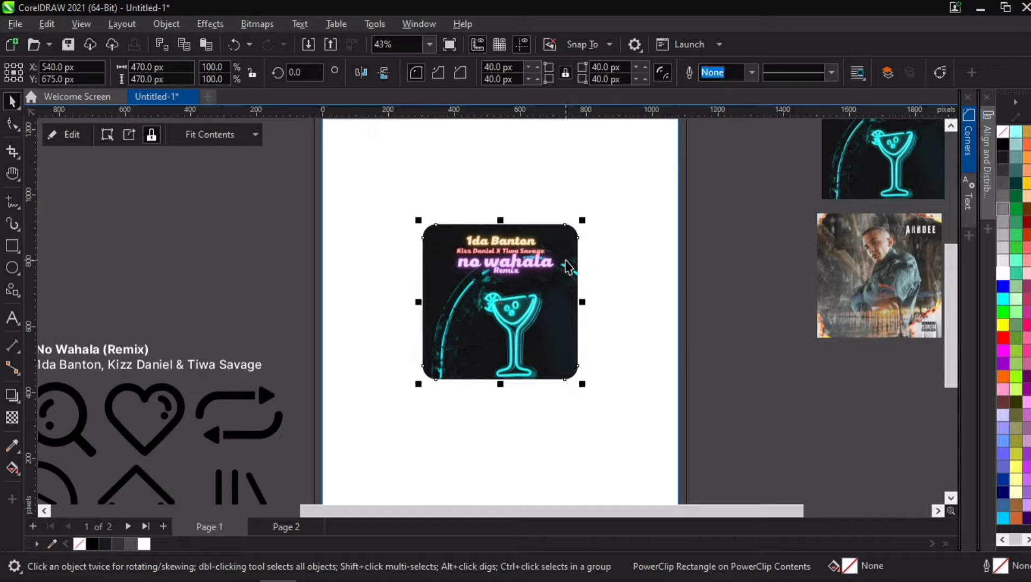
- Move a duplicate No Wahala framed cover off the page to the left
scroll(565, 265, up, 1)
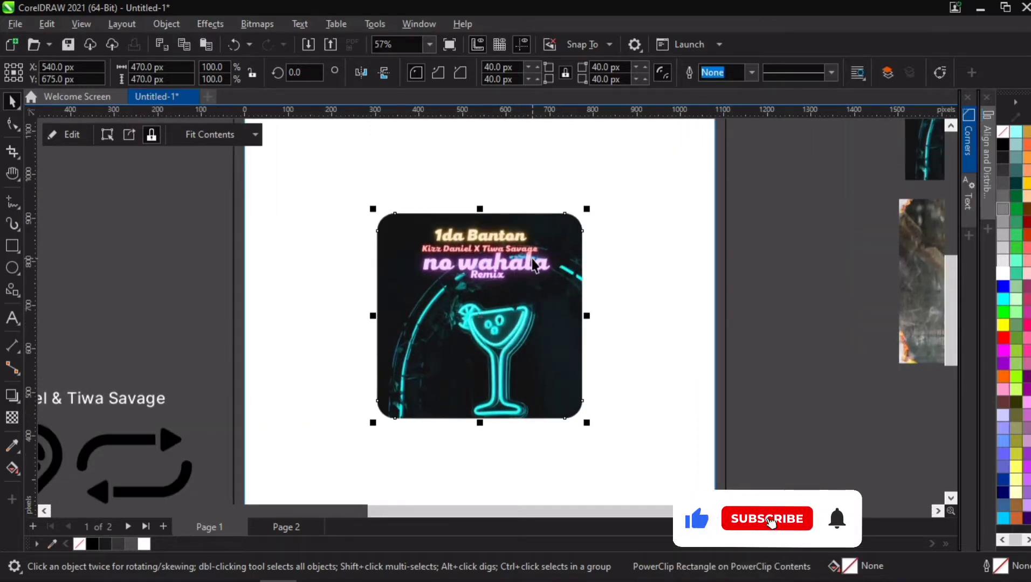
drag(766, 165, 319, 493)
drag(516, 299, 121, 200)
click(788, 202)
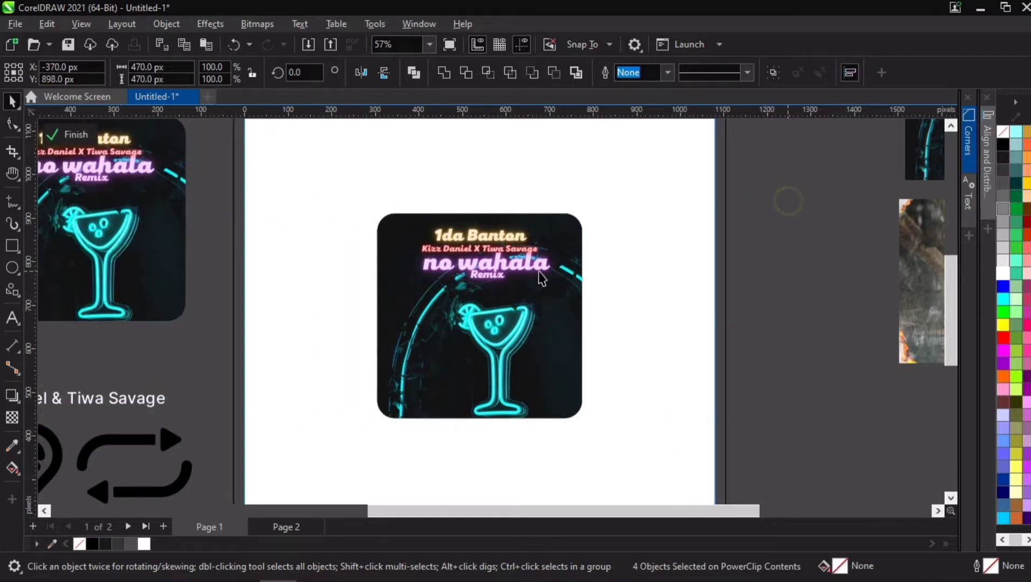
- Skew the No Wahala framed cover vertically so its right side tilts downward
click(539, 272)
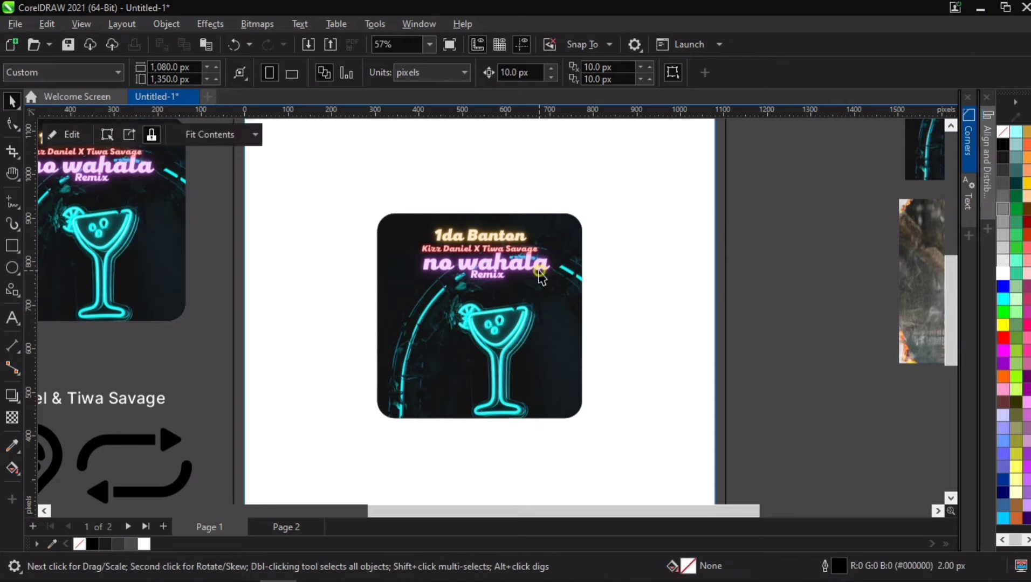
click(14, 125)
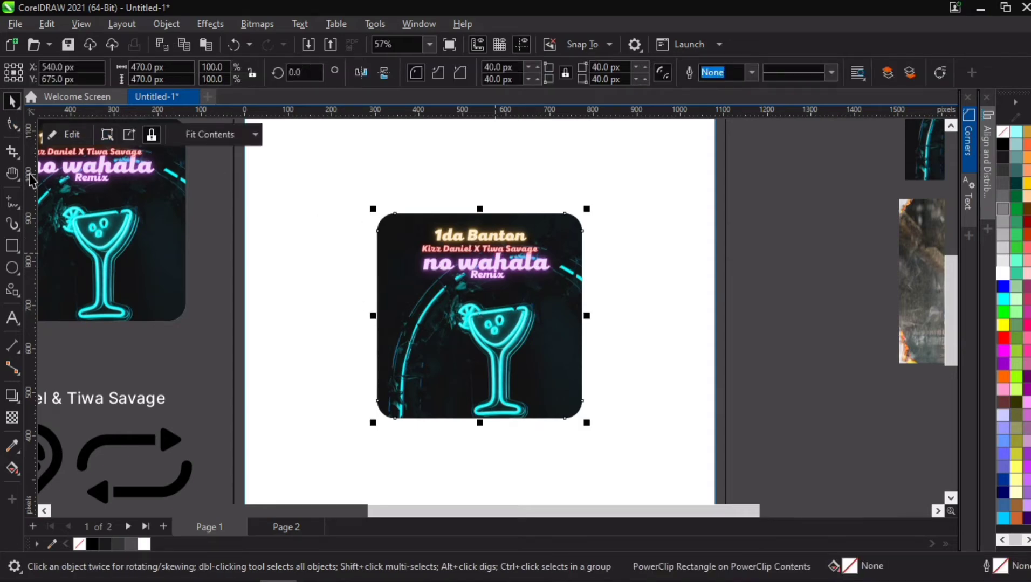
key(space)
click(491, 285)
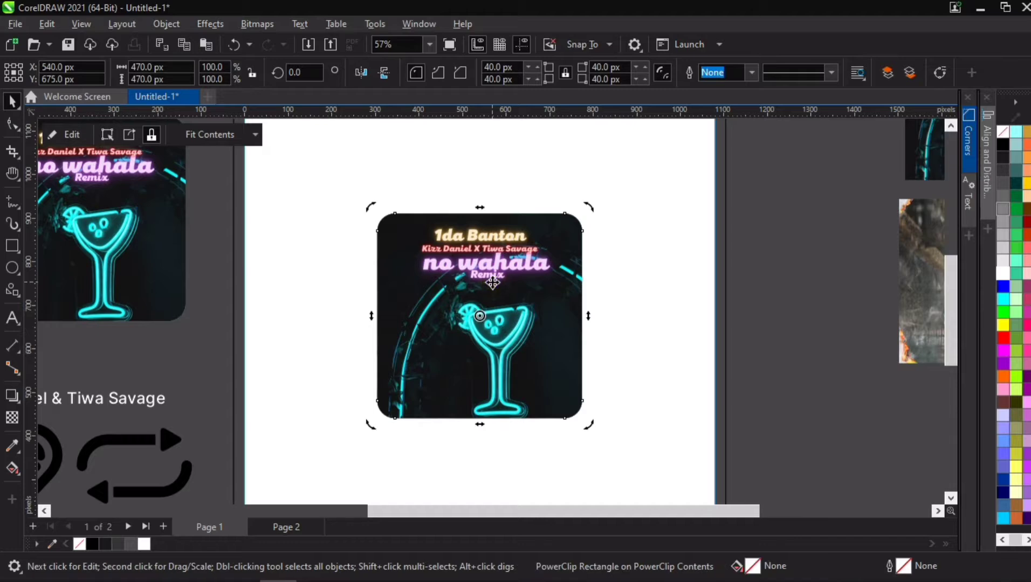
click(793, 226)
click(509, 291)
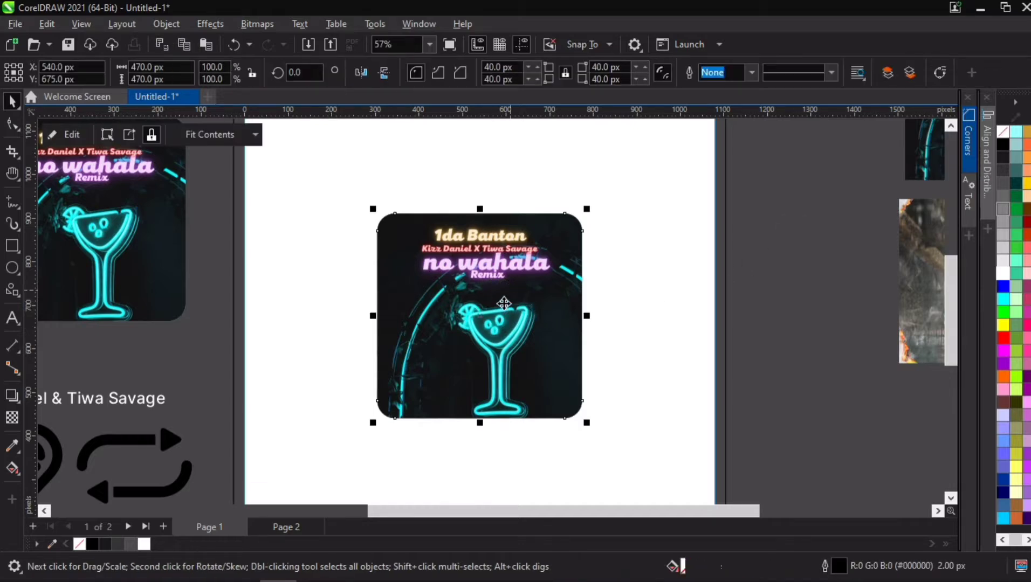
click(509, 281)
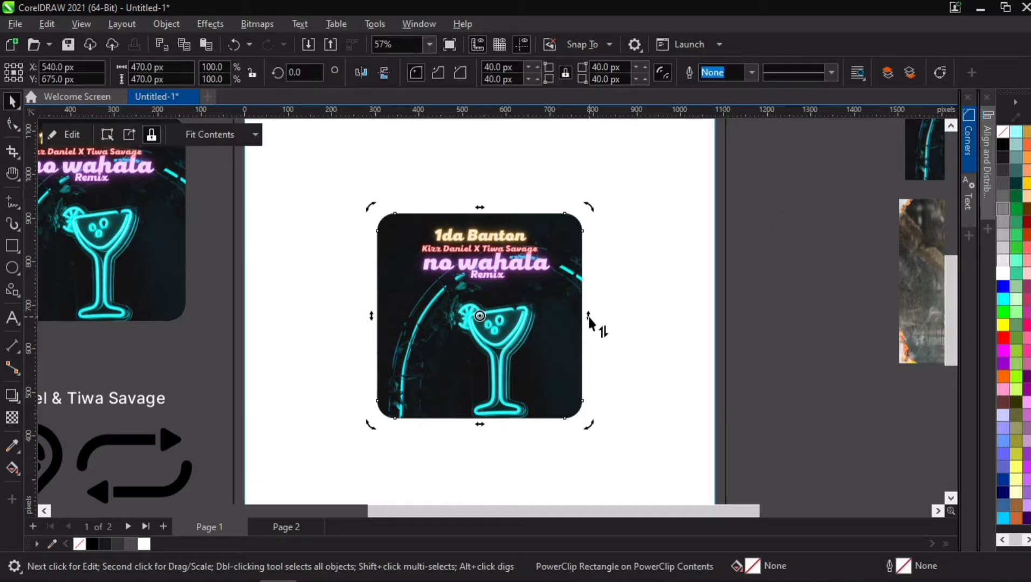
click(589, 318)
drag(589, 318, 590, 364)
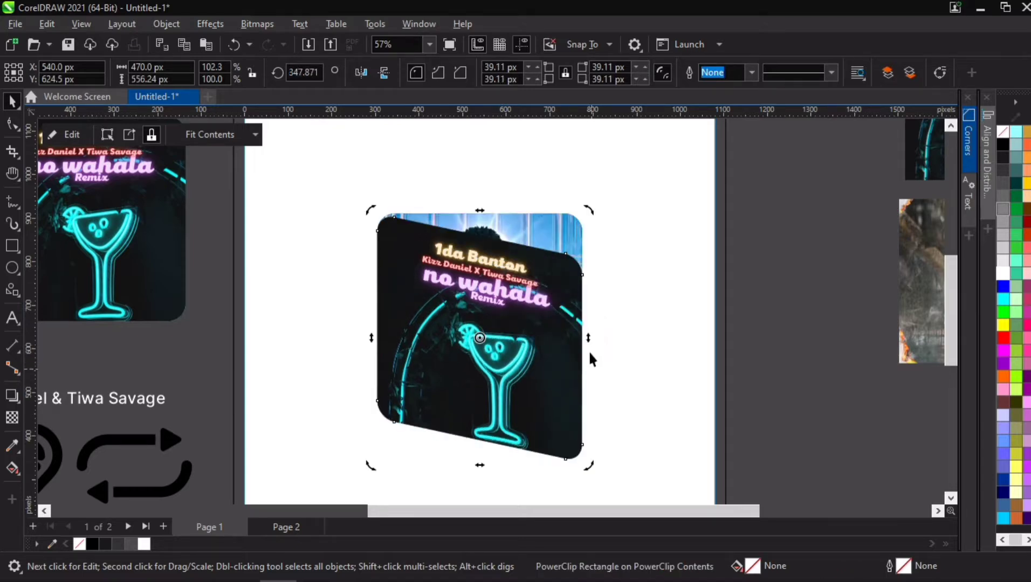
click(590, 345)
drag(590, 344, 590, 344)
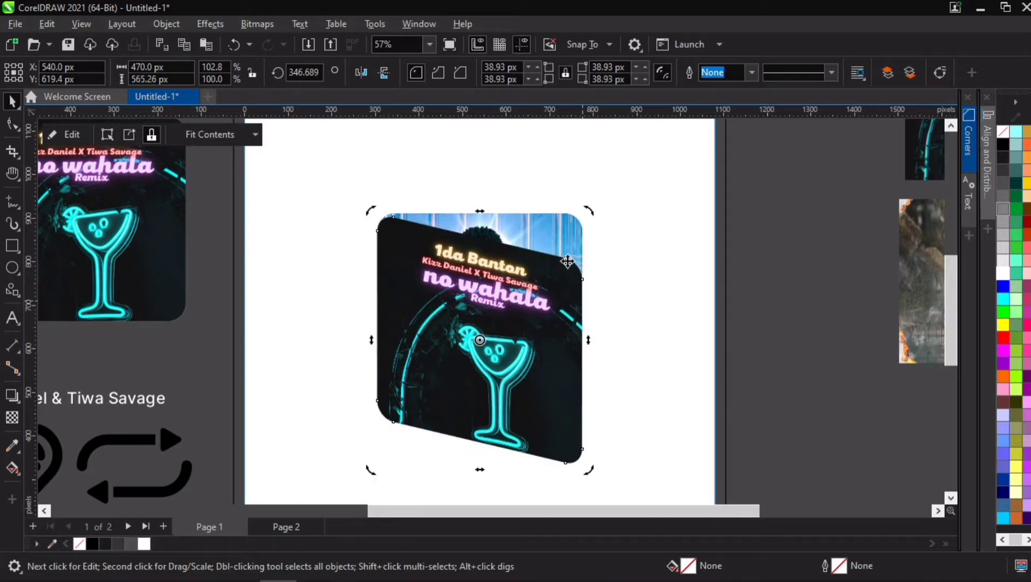
double_click(541, 230)
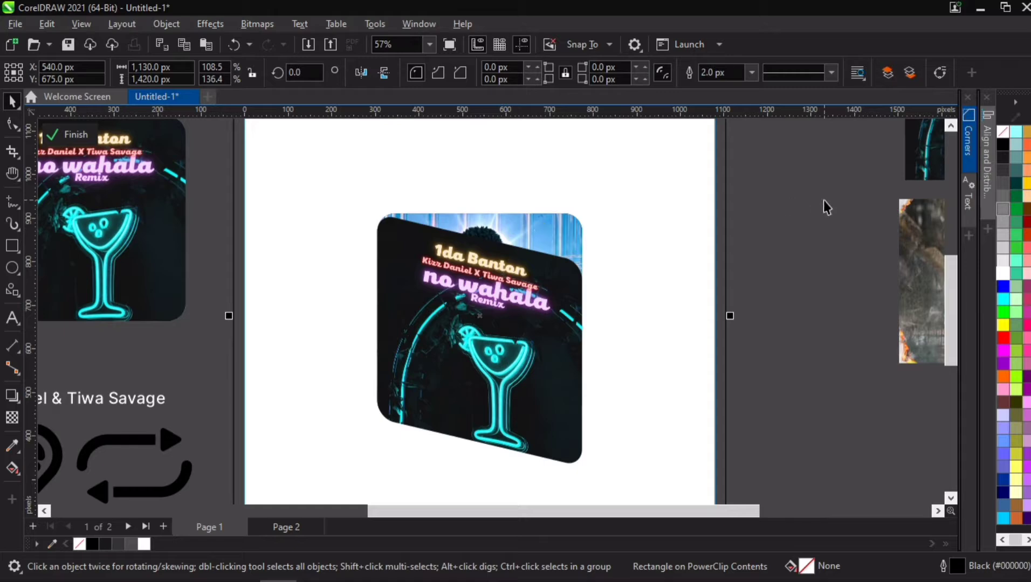
double_click(570, 230)
click(678, 263)
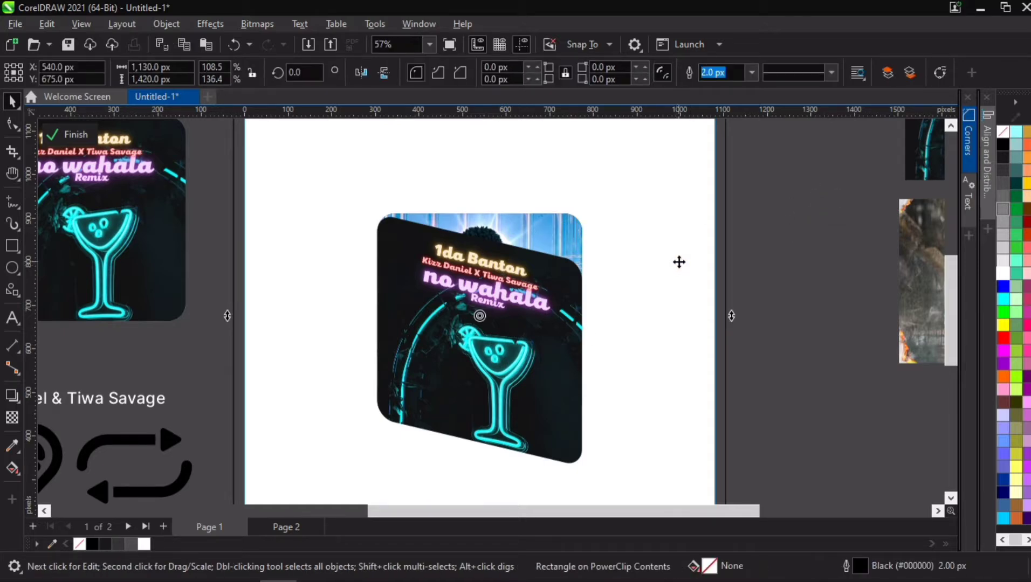
click(615, 229)
- Nudge the framed cover behind the No Wahala card up and to the right so it peeks out
click(547, 230)
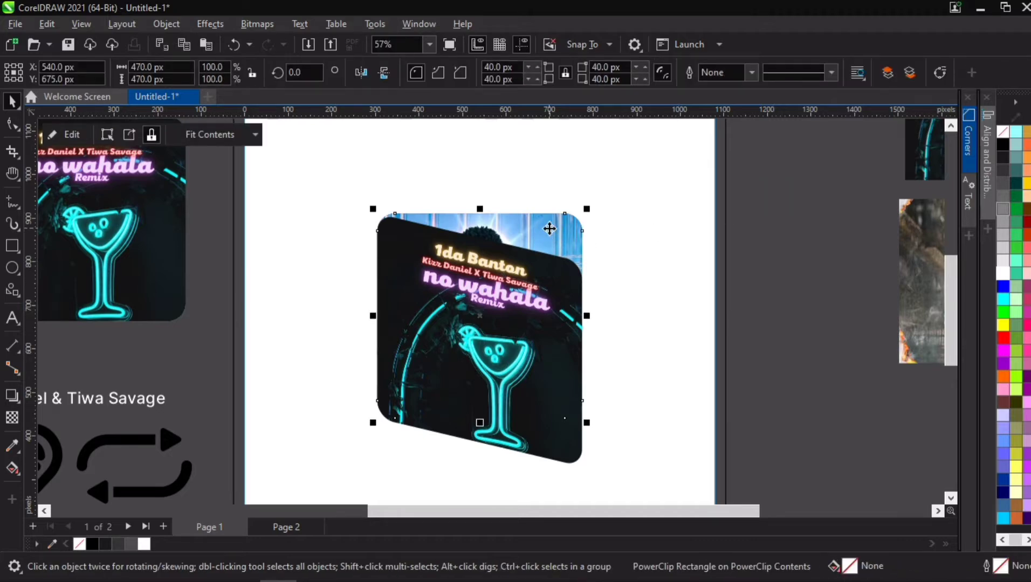
key(Up)
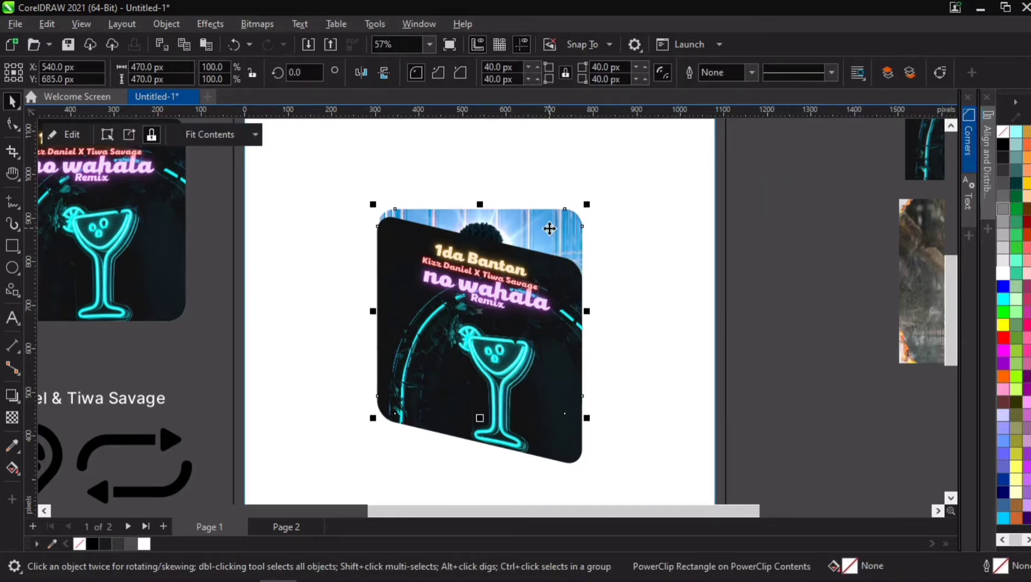
key(Up)
key(Right)
key(Right)
key(Right)
key(Right)
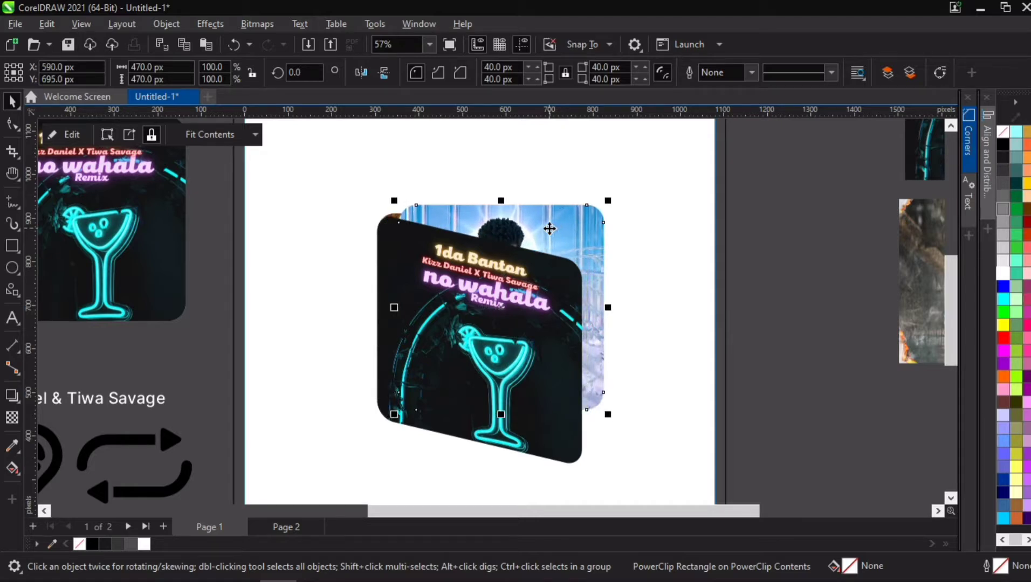
key(Up)
key(Up)
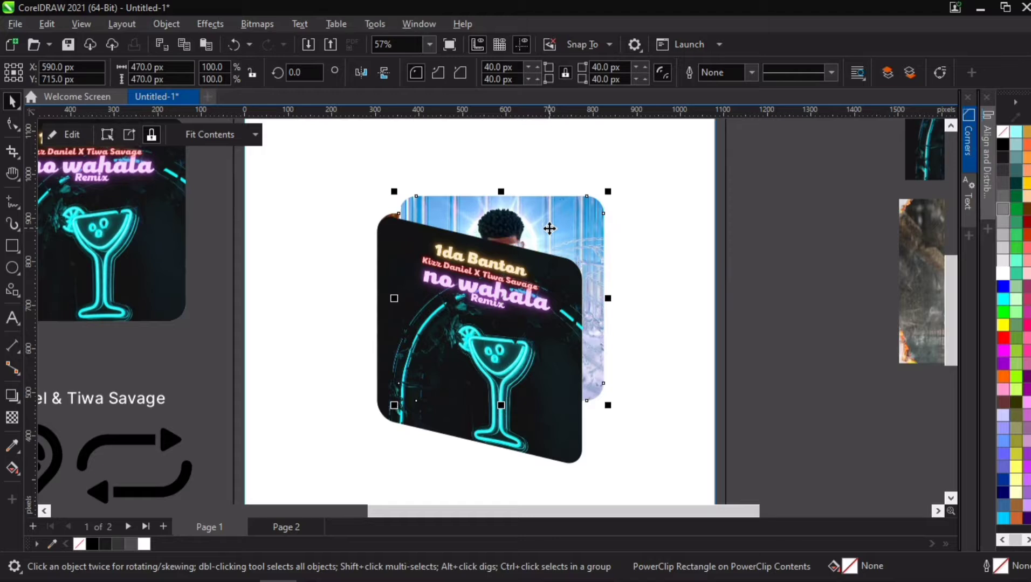
key(Right)
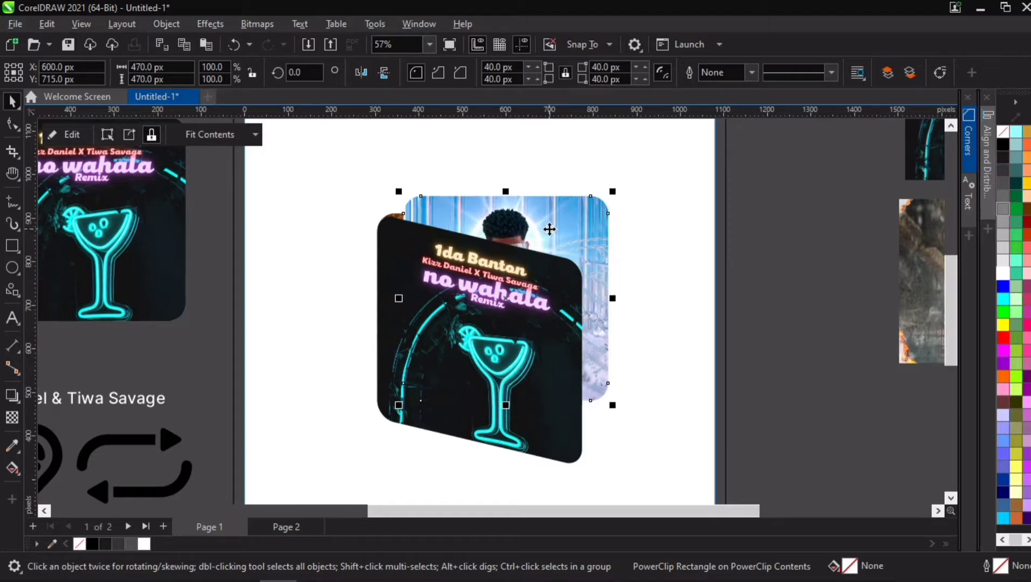
key(Right)
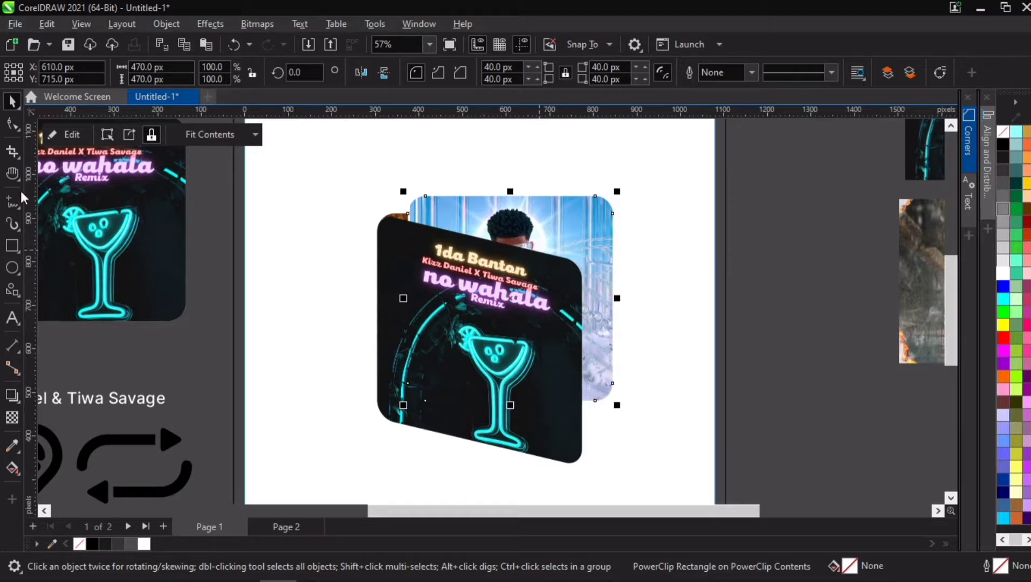
- Skew the rear framed cover slightly so its right side tilts downward
click(12, 124)
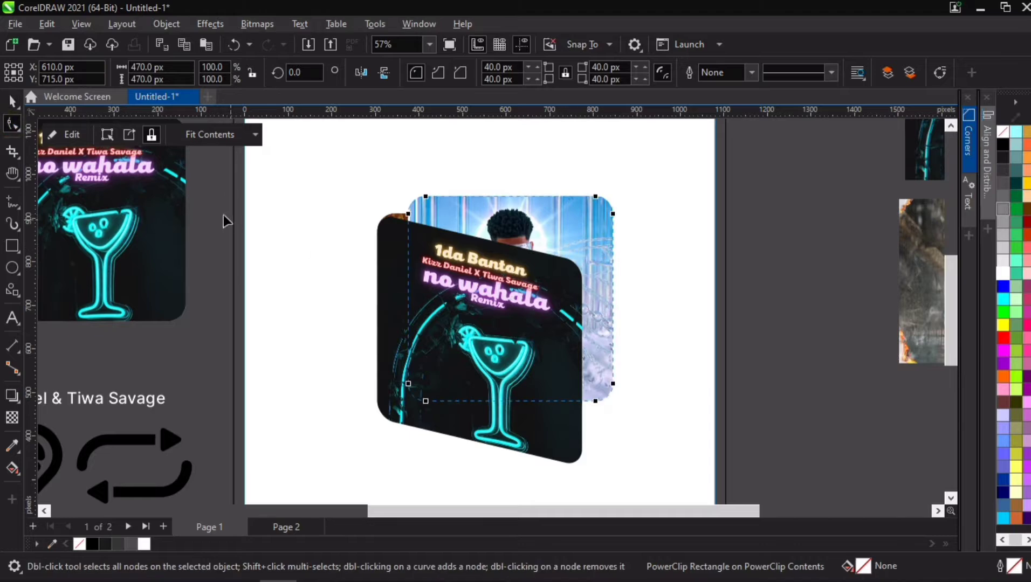
click(14, 103)
click(565, 233)
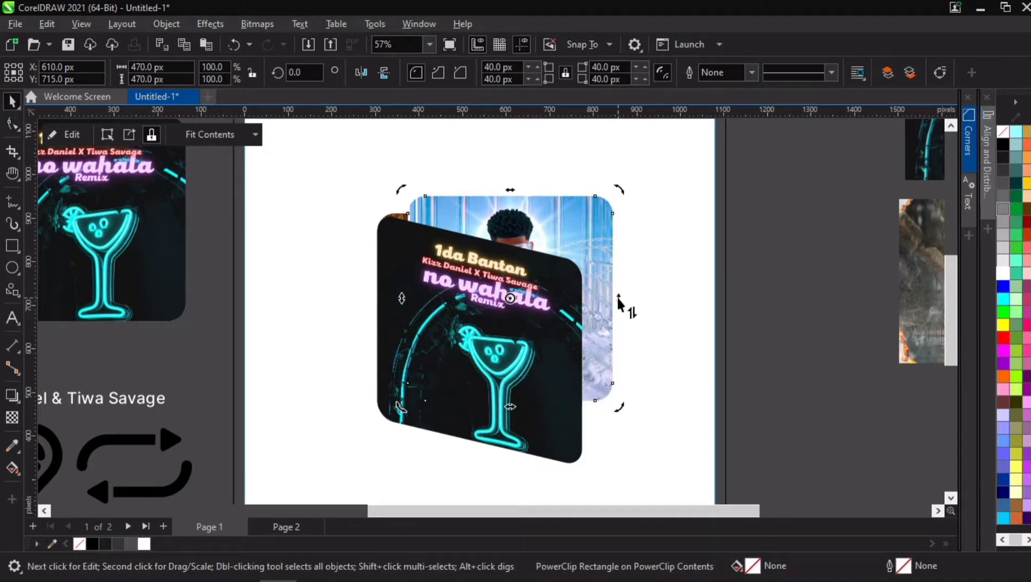
click(618, 297)
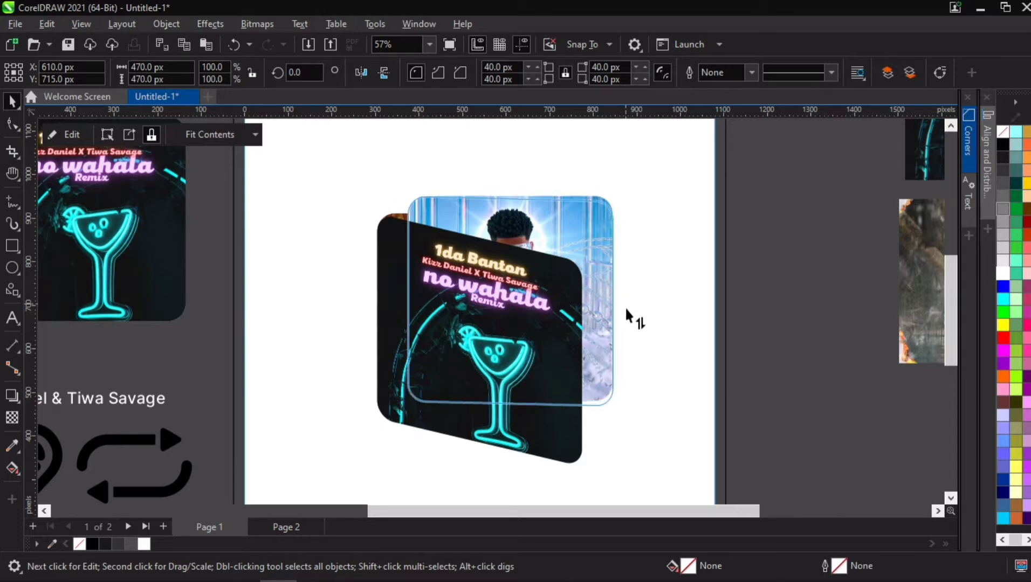
drag(626, 309, 624, 326)
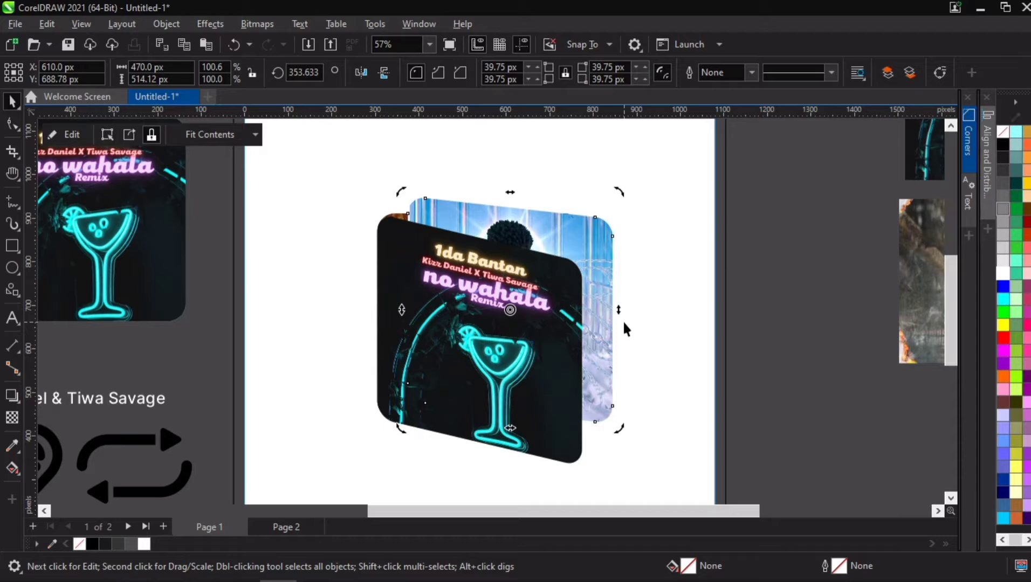
click(561, 352)
click(605, 286)
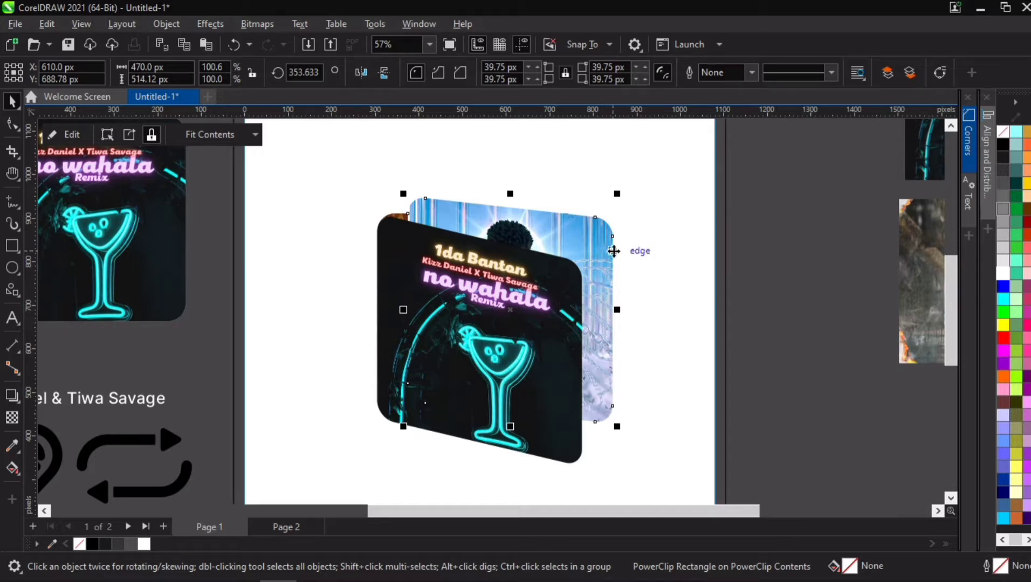
- Nudge the blue rear cover up and right, then skew it slightly more so its right side tilts down
key(Up)
key(Right)
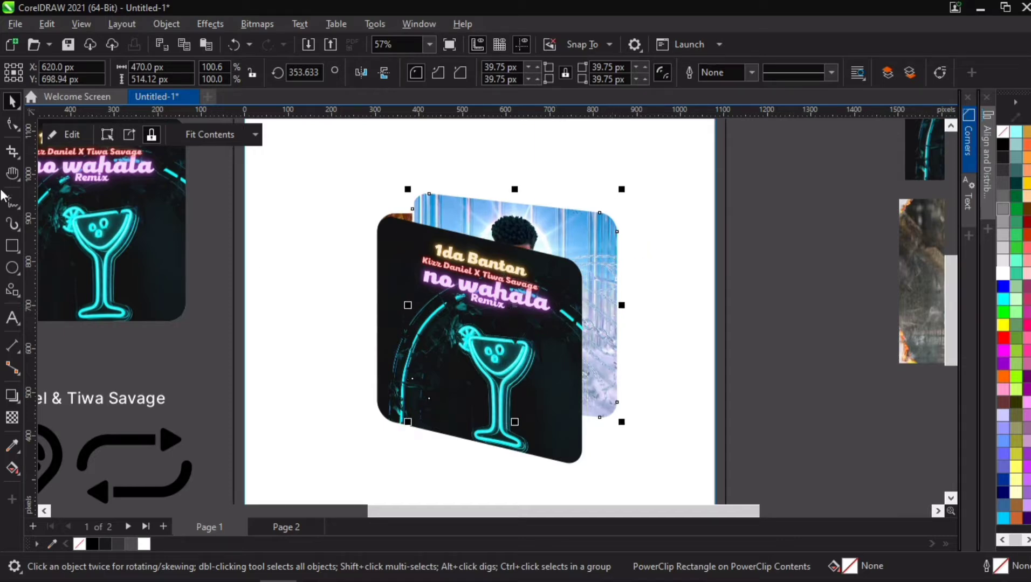
click(12, 124)
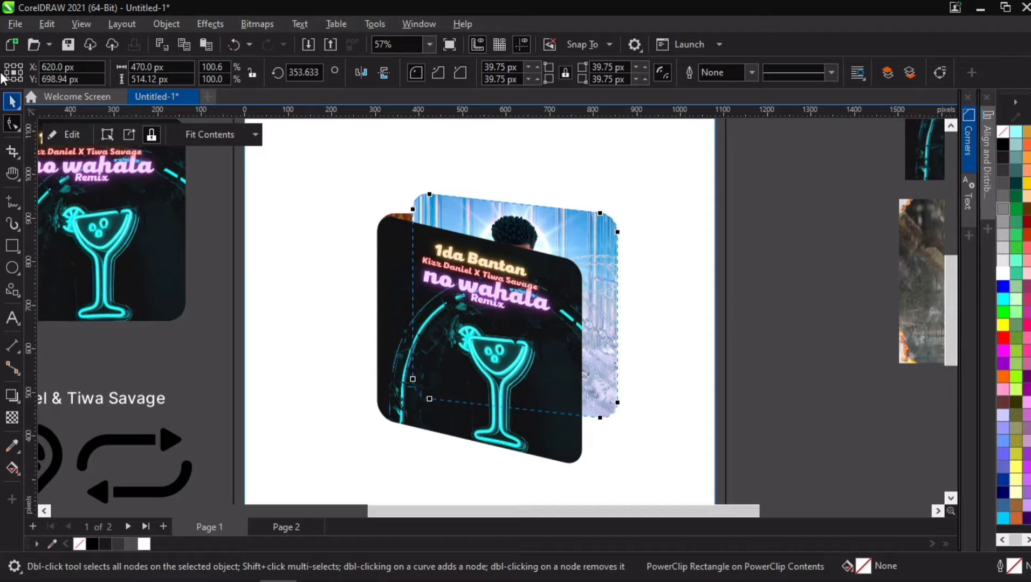
click(12, 101)
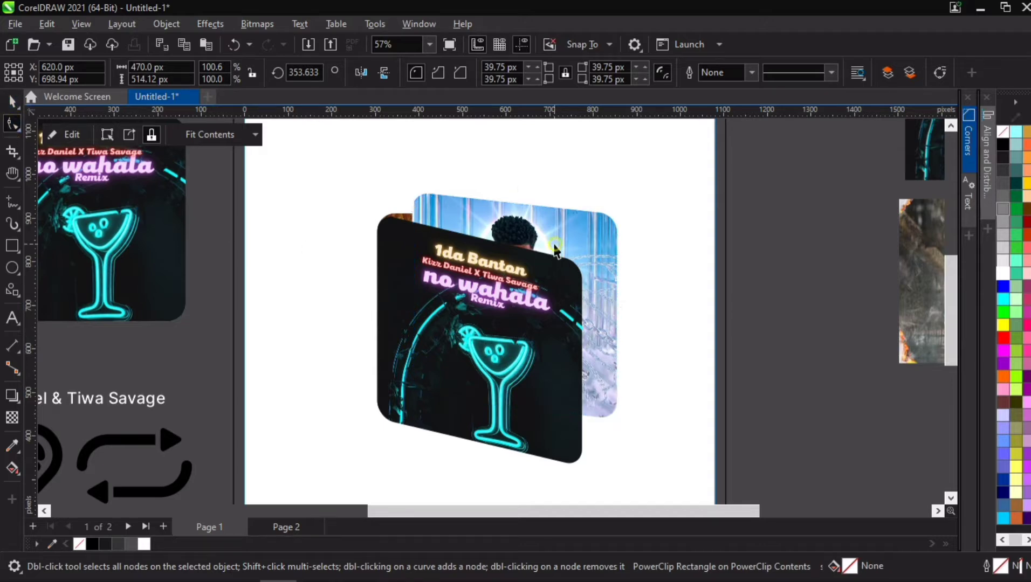
click(576, 246)
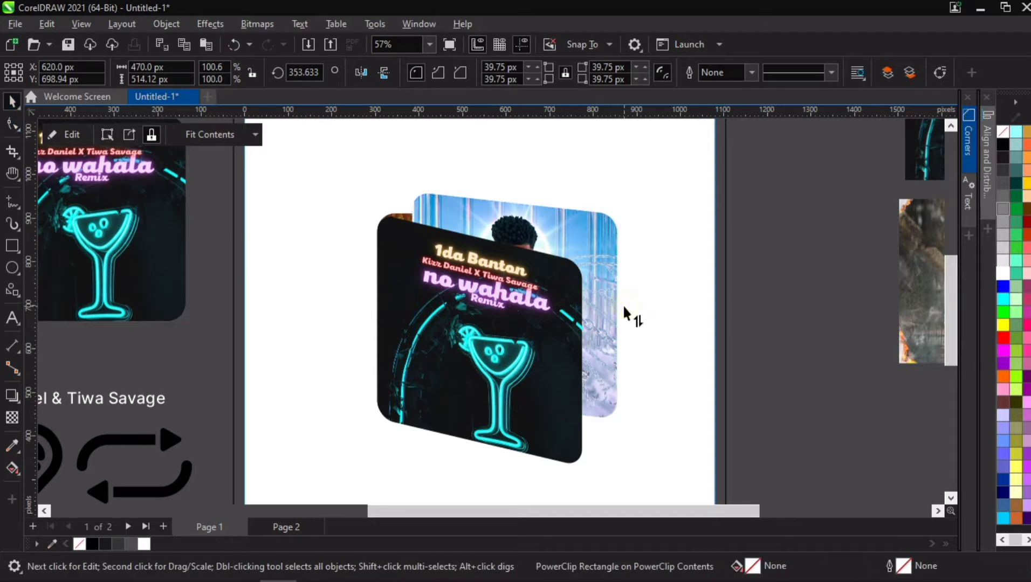
click(626, 307)
drag(626, 303, 623, 299)
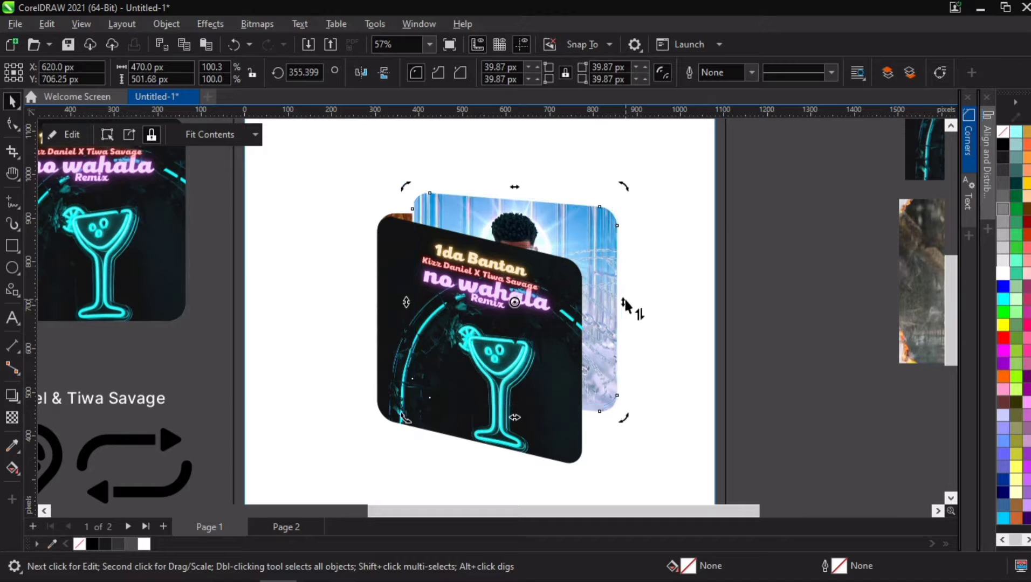
click(792, 240)
click(521, 236)
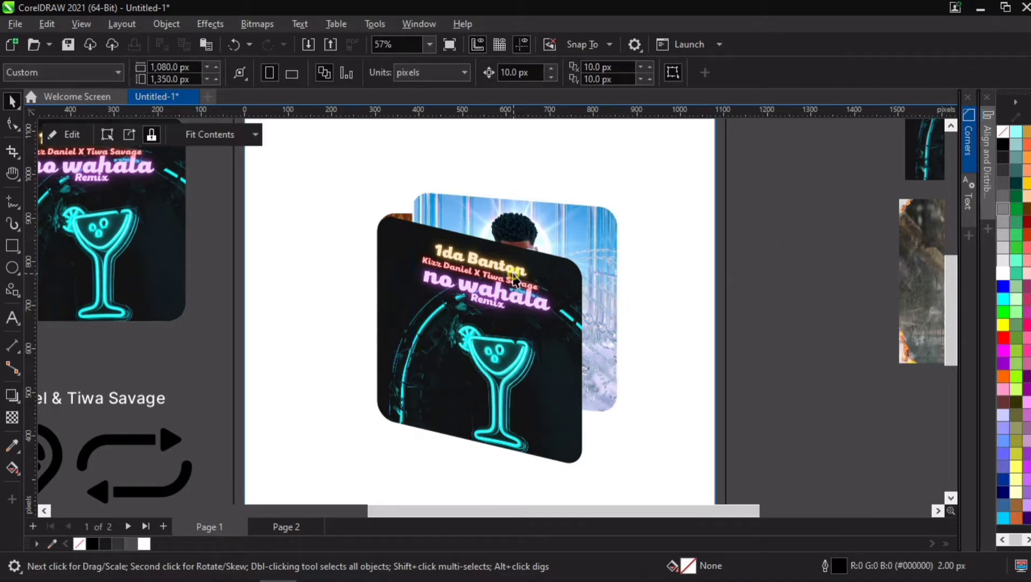
- Move the No Wahala and blue covers down together to uncover the cover behind them
drag(556, 223, 555, 262)
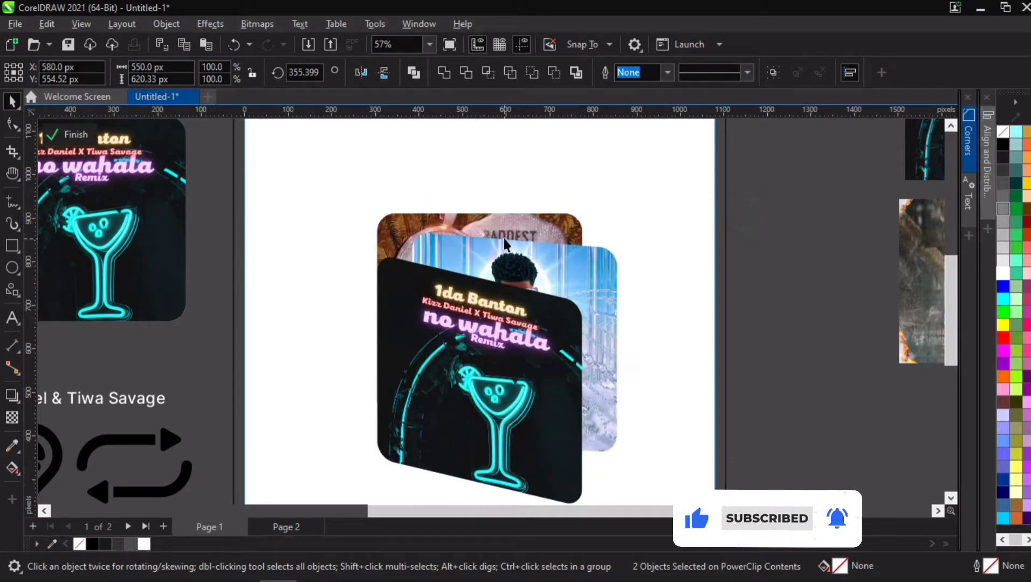
- Nudge the Baddest cover 190 px to the right and 40 px up so it peeks out behind the stack
click(508, 225)
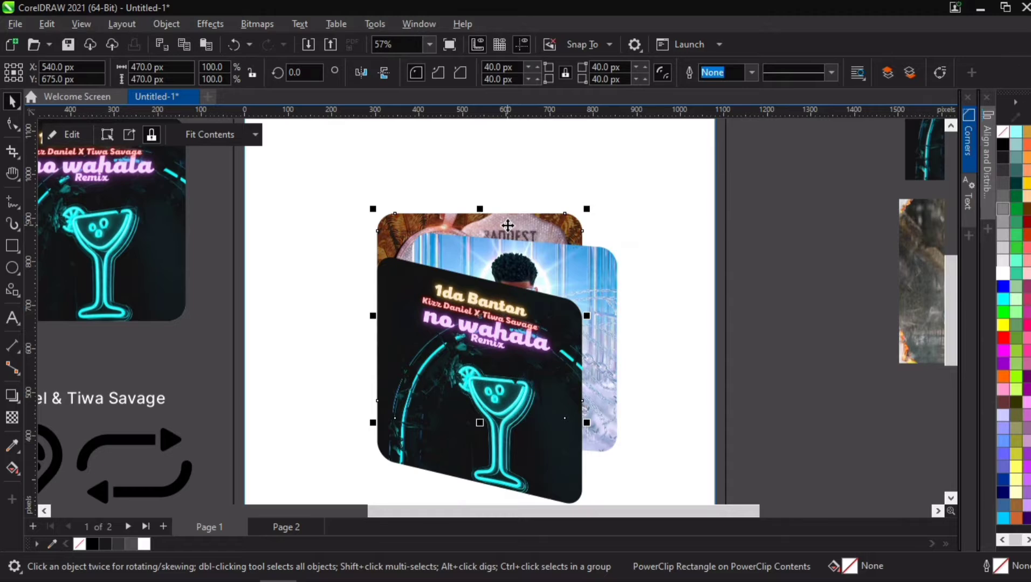
key(Right)
key(Right)
key(Right)
key(Right)
key(Right)
key(Right)
key(Right)
key(Right)
key(Right)
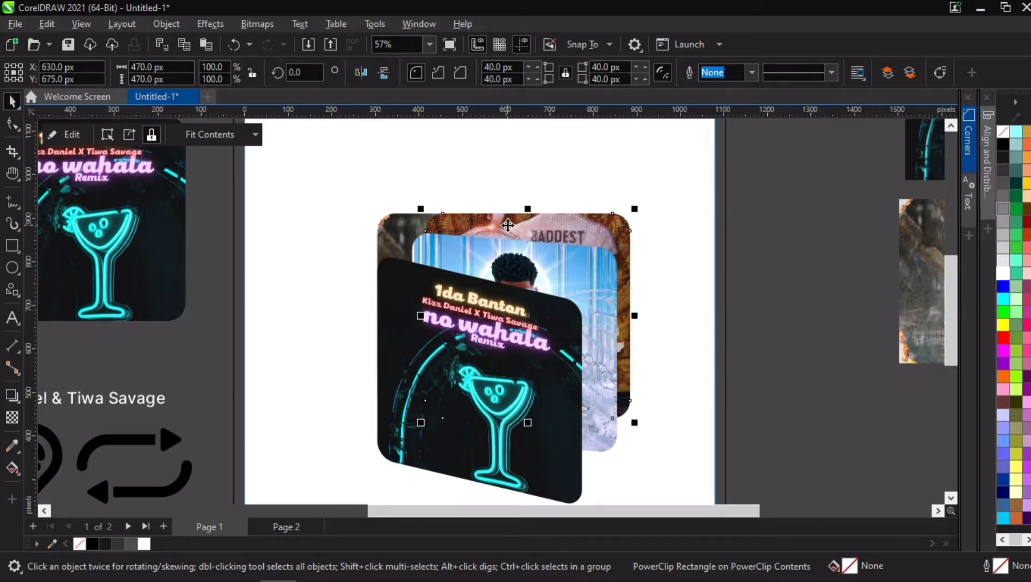
key(Right)
key(Right)
key(Right)
key(Right)
key(Right)
key(Right)
key(Right)
key(Right)
key(Right)
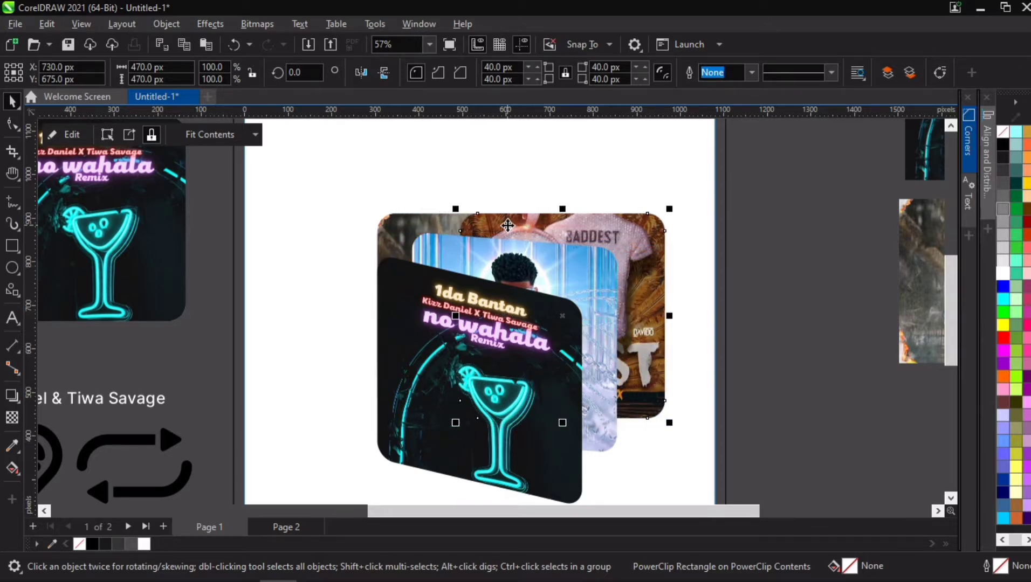
key(Up)
key(Up)
key(Up)
key(Up)
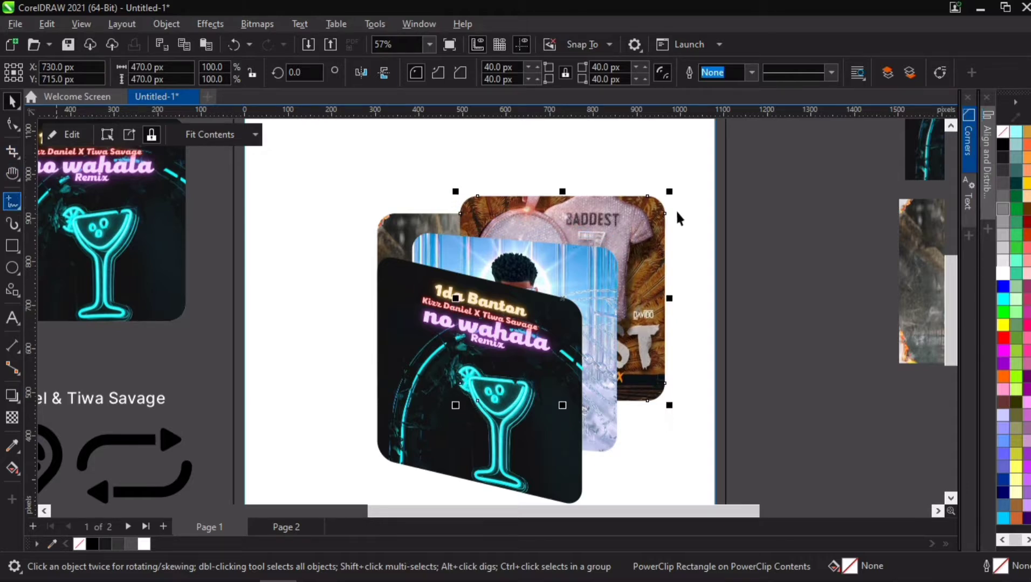
- Skew the Baddest cover vertically so its right side tilts upward
click(636, 232)
mouse_move(673, 301)
mouse_down()
mouse_move(665, 282)
mouse_move(703, 276)
mouse_move(670, 281)
mouse_move(675, 292)
mouse_up()
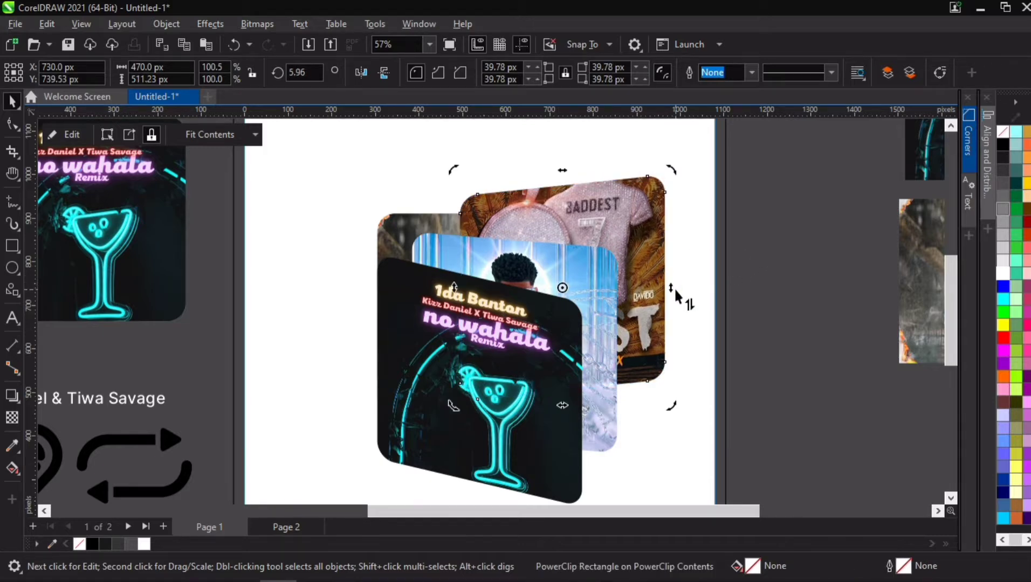
click(647, 275)
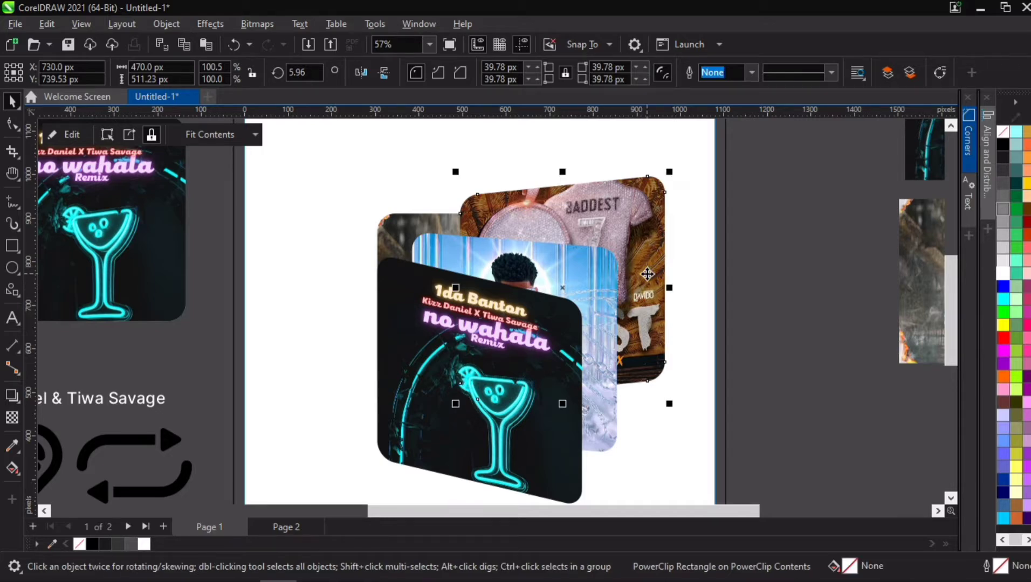
- Nudge the Baddest cover 60 px to the left
key(Left)
key(Left)
key(Left)
key(Left)
key(Left)
key(Left)
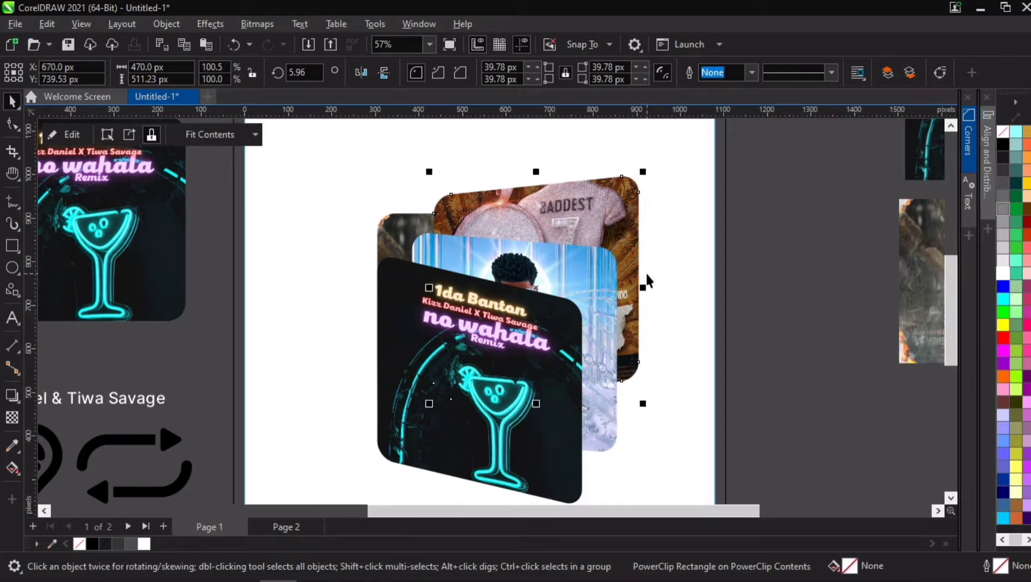
key(Left)
key(Right)
- Nudge the Arrdee cover upward so its top shows above the Baddest cover
click(396, 223)
key(Up)
key(Up)
key(Up)
key(Up)
key(Up)
key(Up)
key(Up)
key(Up)
key(Up)
key(Up)
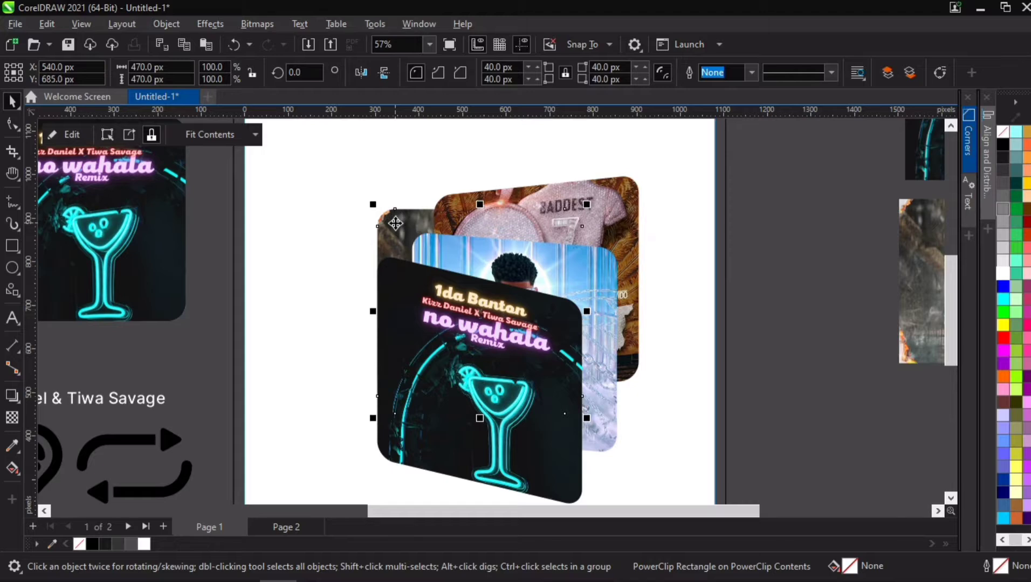
key(Up)
key(Up)
key(Up)
key(Up)
key(Up)
key(Up)
key(Up)
key(Up)
key(Up)
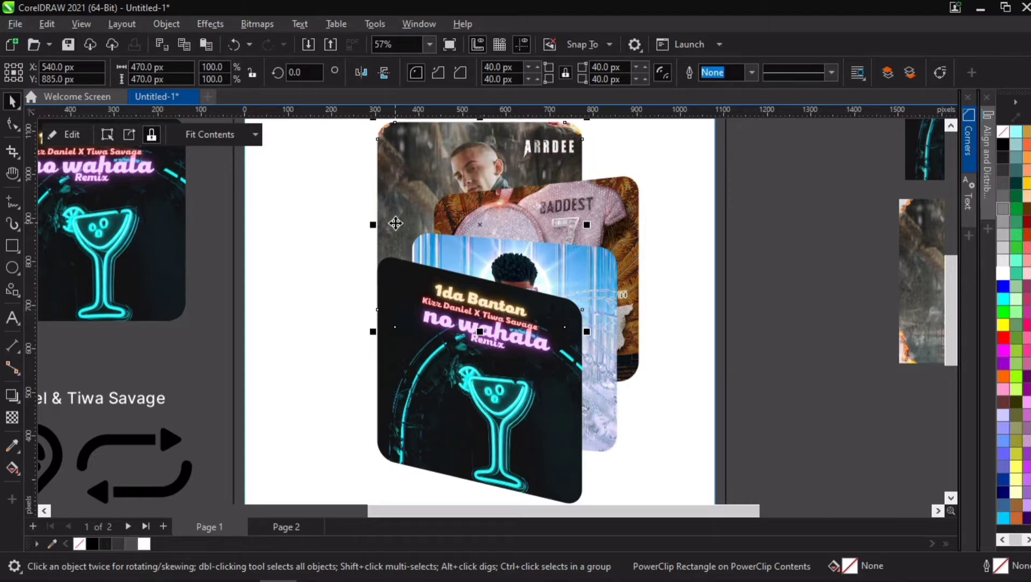
key(Down)
key(Down)
key(Down)
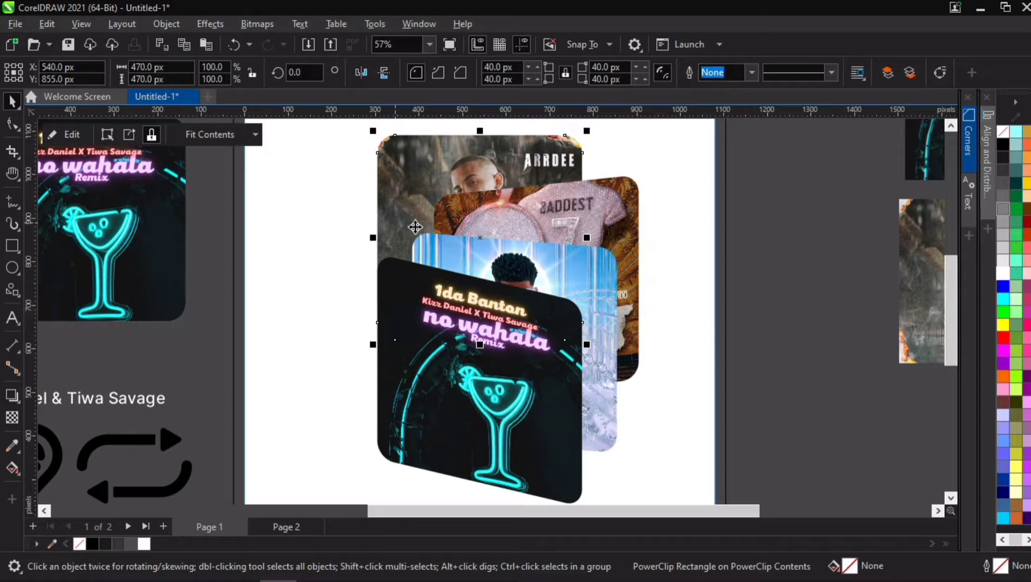
- Skew the Arrdee cover vertically so its right side tilts upward
key(h)
drag(500, 205, 415, 306)
key(space)
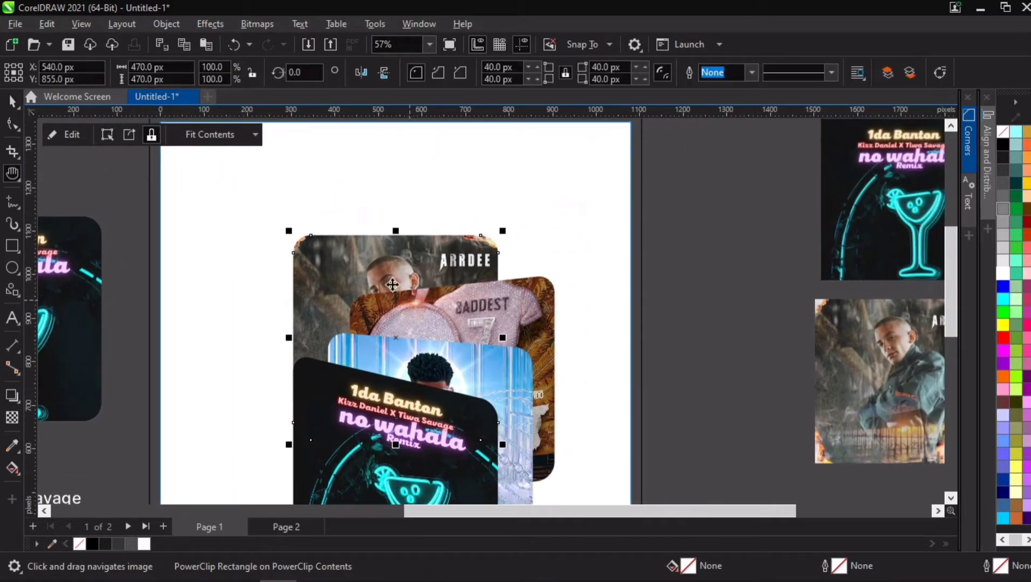
click(413, 276)
mouse_move(505, 336)
mouse_down()
mouse_move(498, 316)
mouse_move(506, 325)
mouse_up()
scroll(489, 365, down, 1)
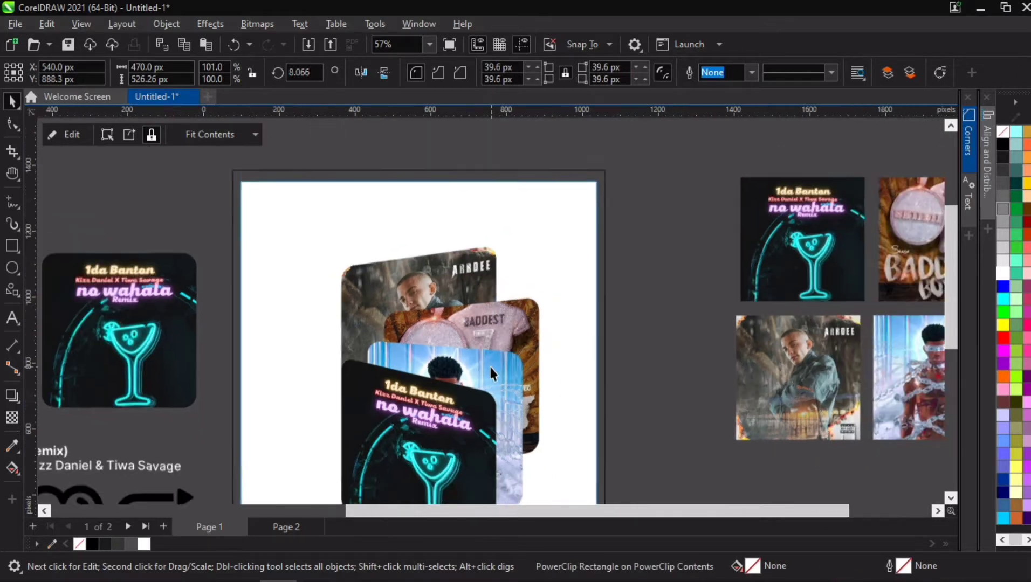
drag(483, 406, 501, 322)
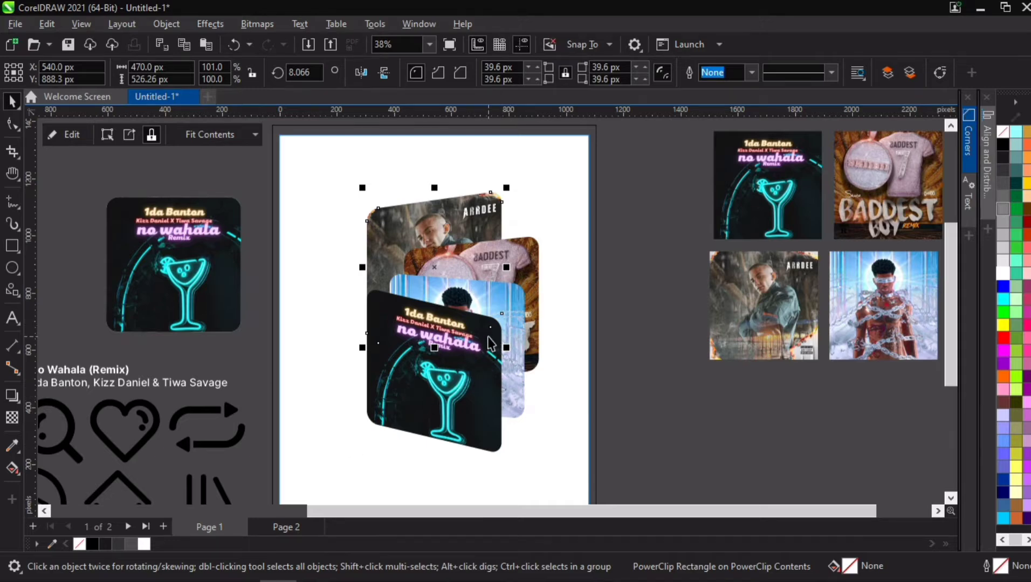
- Select all four stacked covers and group them together
click(651, 223)
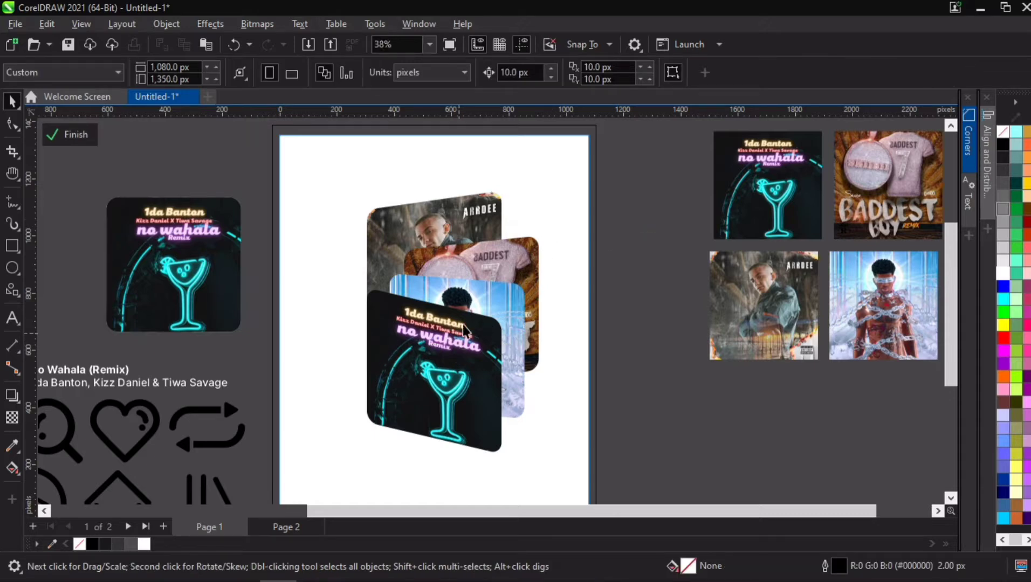
click(487, 302)
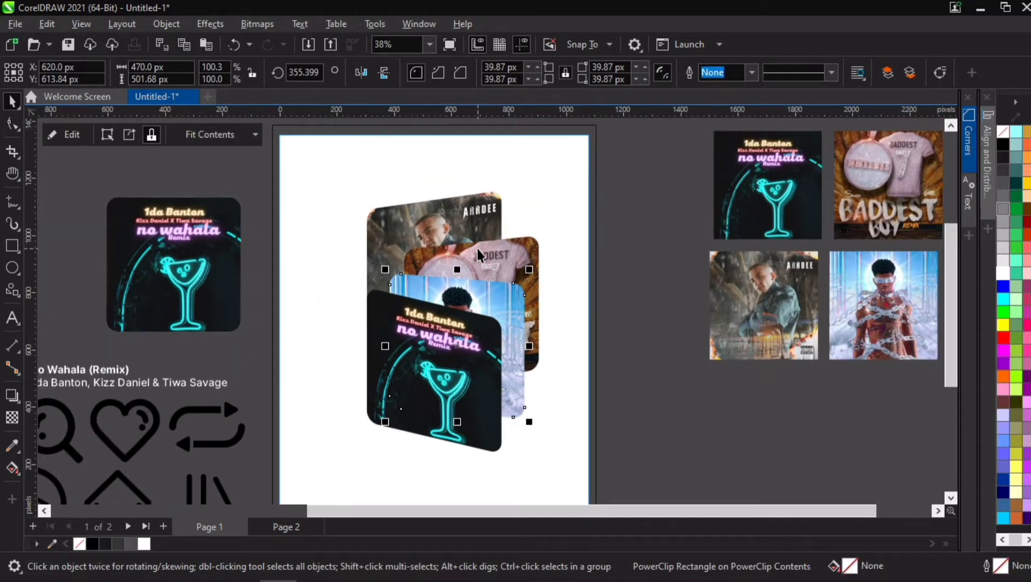
click(470, 213)
drag(470, 213, 470, 215)
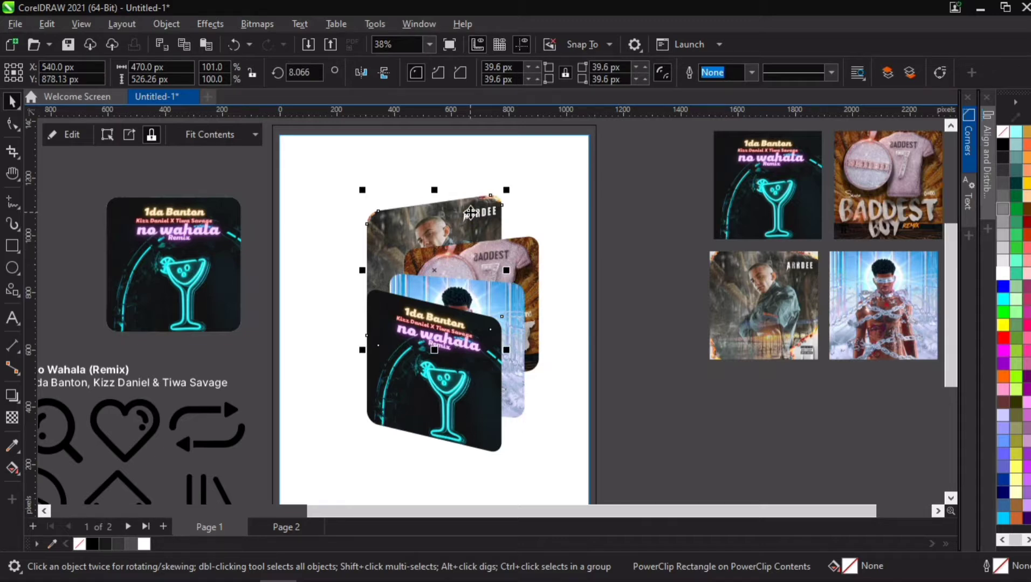
key(Down)
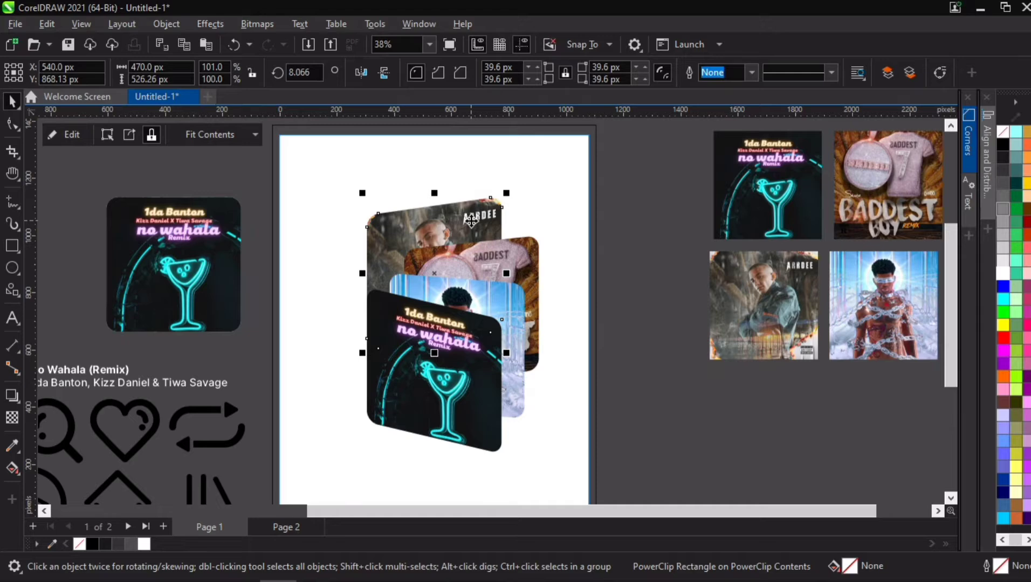
key(Up)
drag(643, 146, 308, 459)
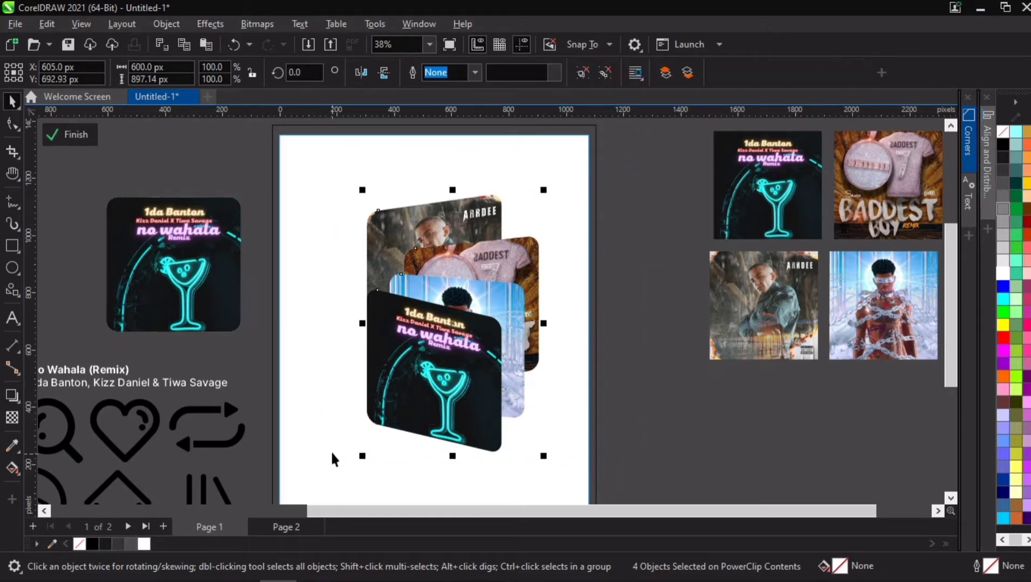
key(ctrl+g)
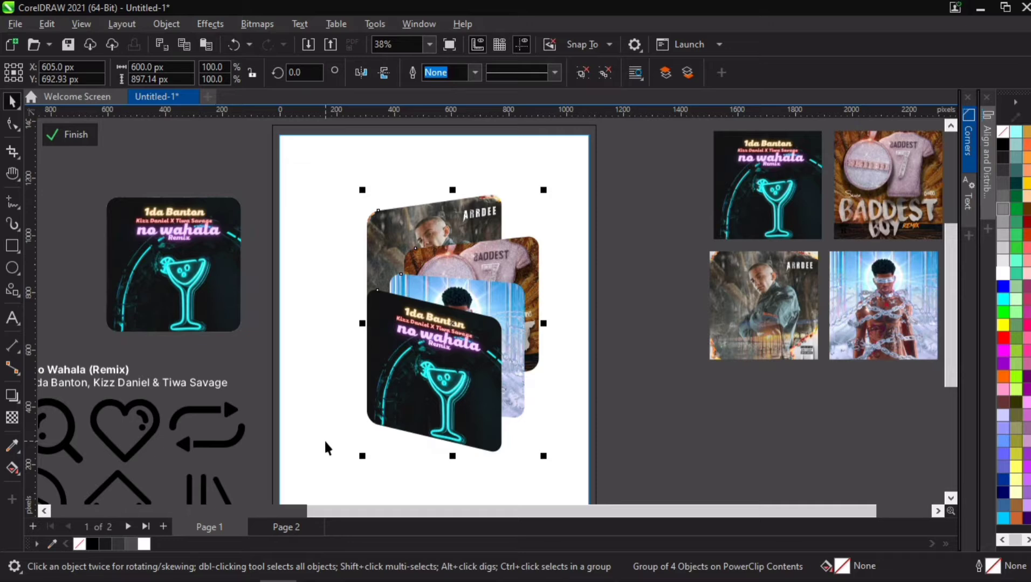
- Move the grouped cover stack off the page to the right
scroll(438, 424, down, 2)
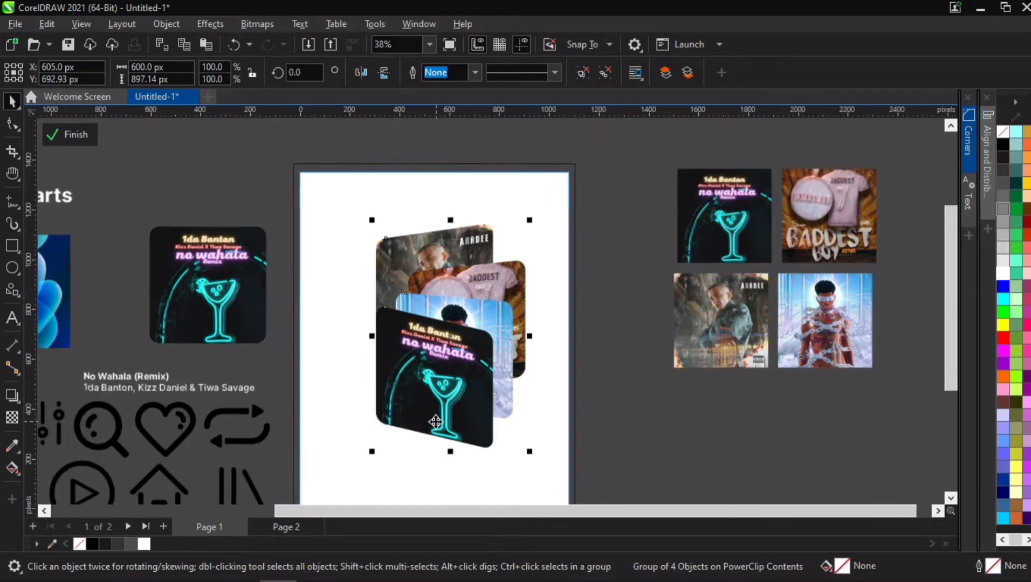
drag(610, 166, 864, 392)
drag(699, 259, 882, 257)
drag(448, 345, 704, 294)
click(647, 416)
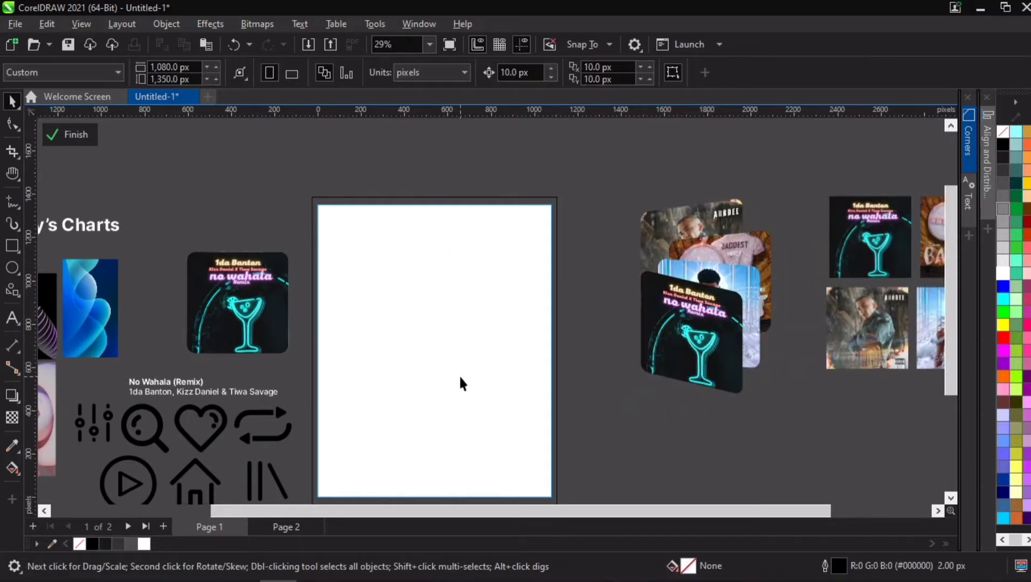
- Draw a rectangle about 515 by 865 px on the empty page
key(h)
drag(483, 384, 503, 324)
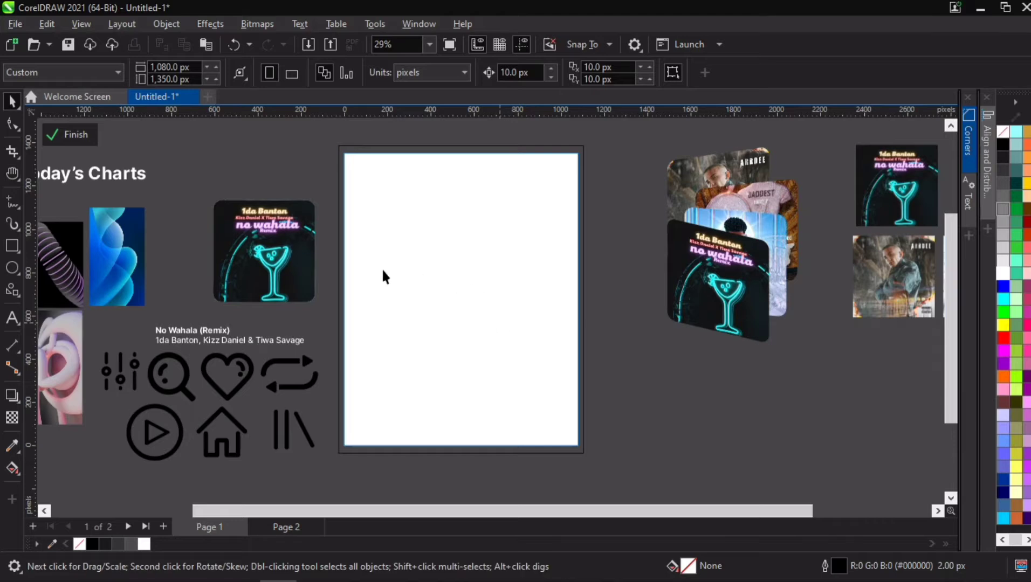
click(11, 246)
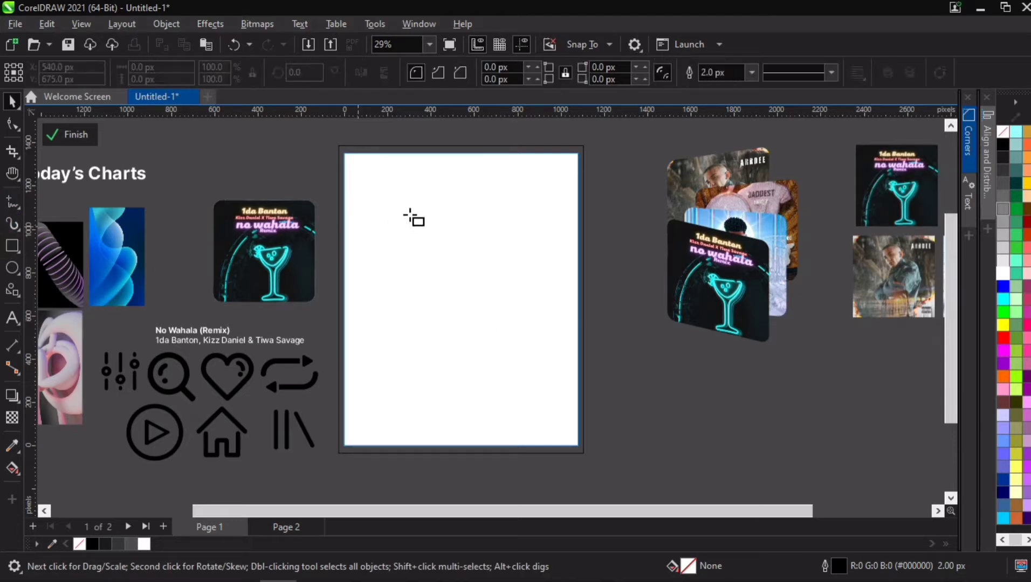
drag(410, 192, 521, 379)
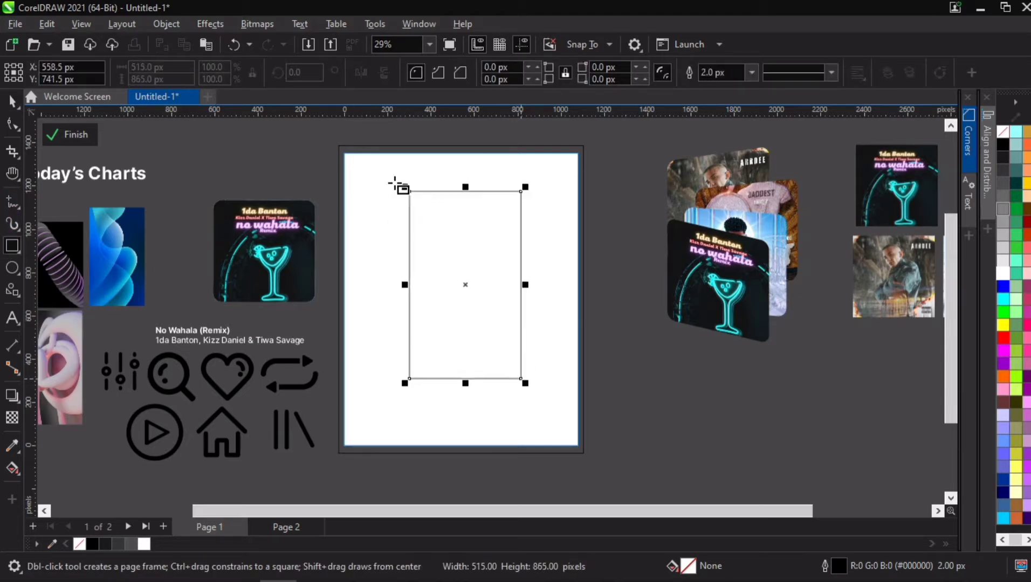
- Set the rectangle's width to 503.2 px and its height to 1088.7 px
click(192, 65)
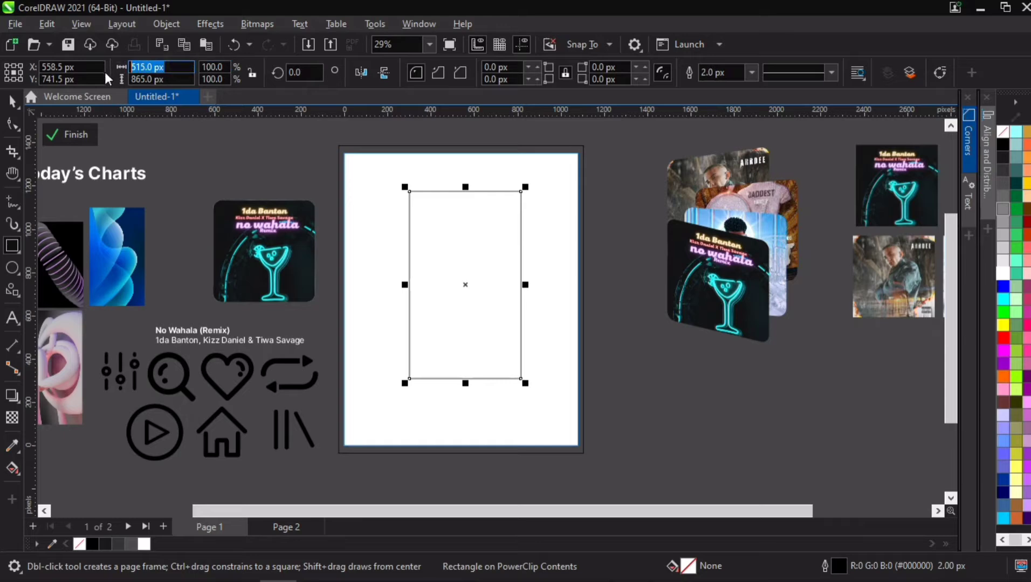
text(503.2)
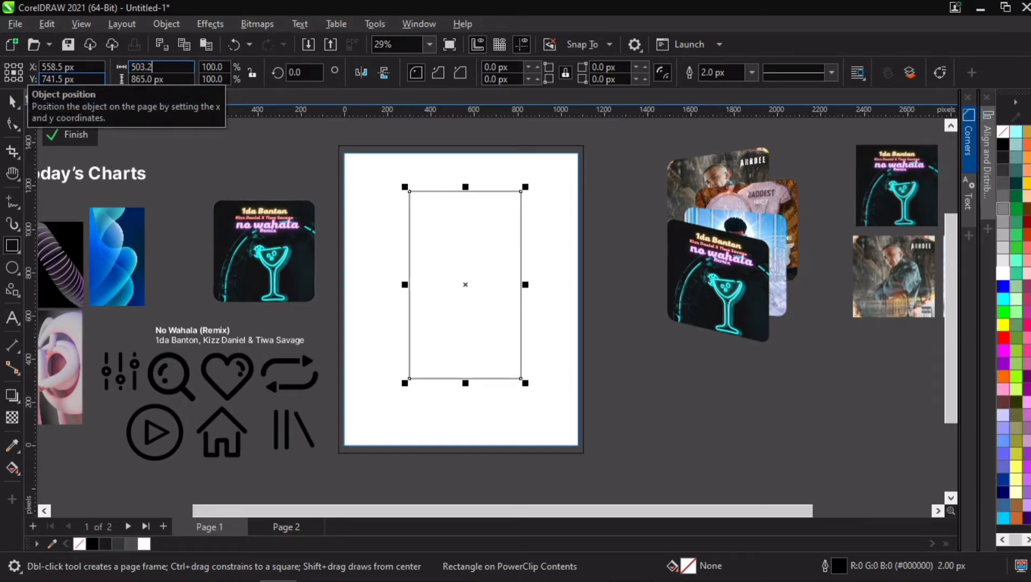
key(Tab)
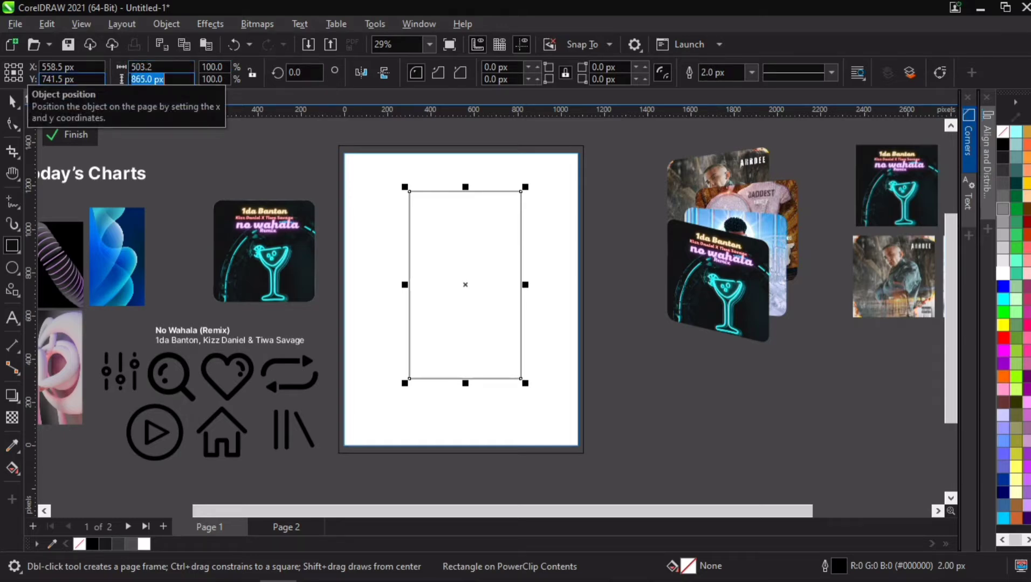
text(1088.7)
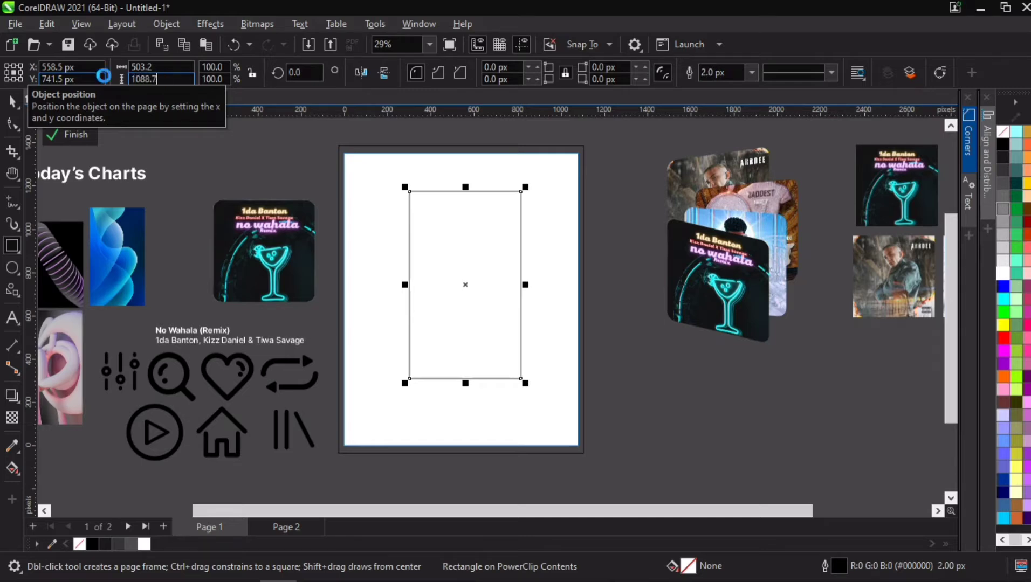
key(Return)
- Center the rectangle on the page and scale it proportionally to about 429 by 928 px
click(12, 100)
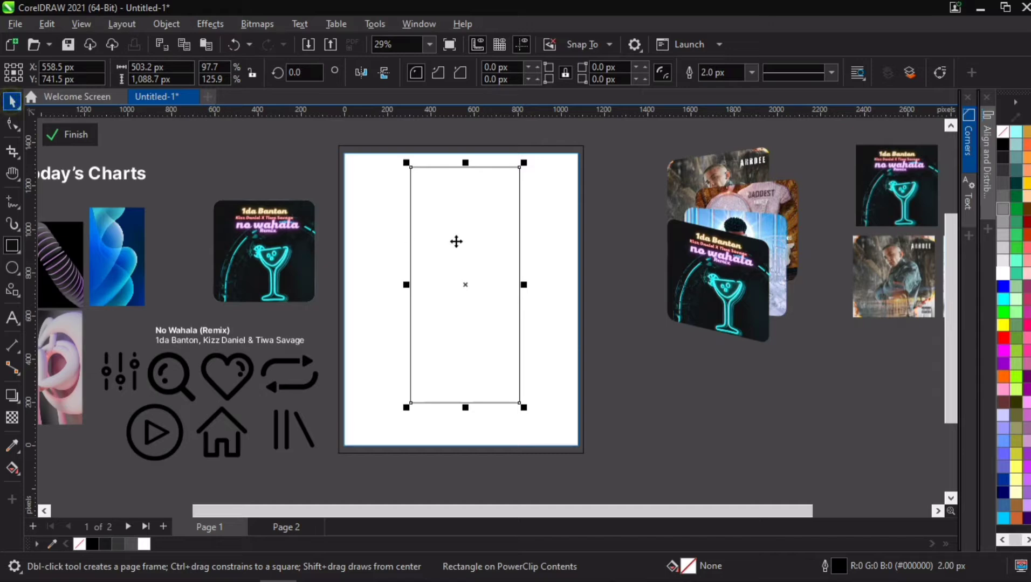
key(p)
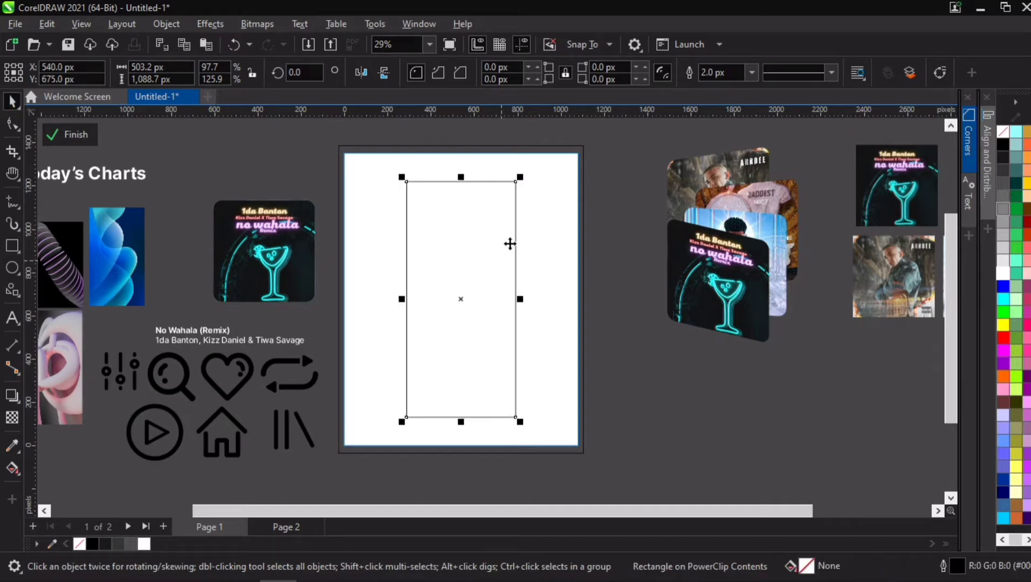
drag(522, 179, 555, 206)
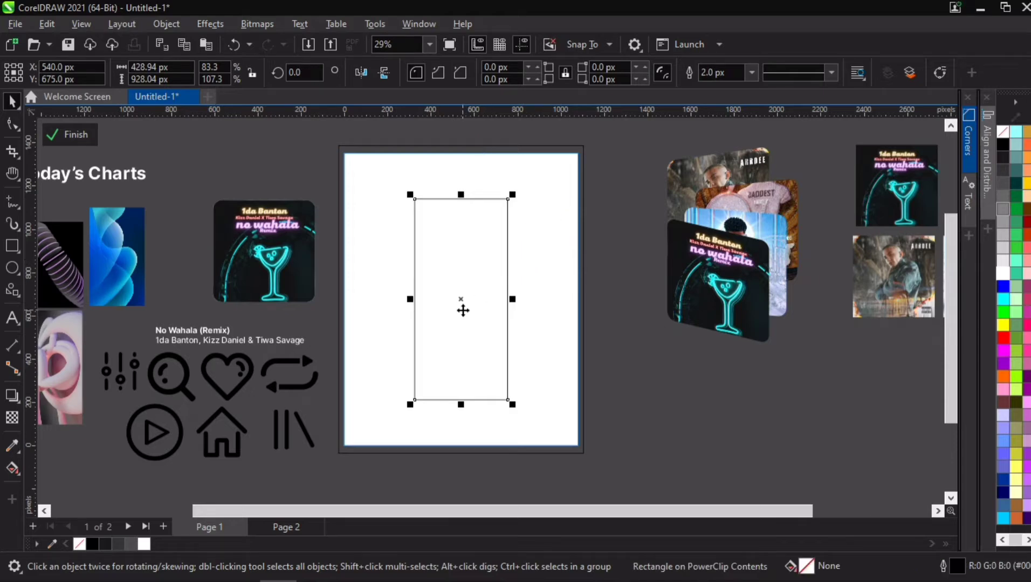
- Apply a diagonal fountain fill to the rectangle from its top-left to its bottom-right corner
scroll(462, 311, up, 2)
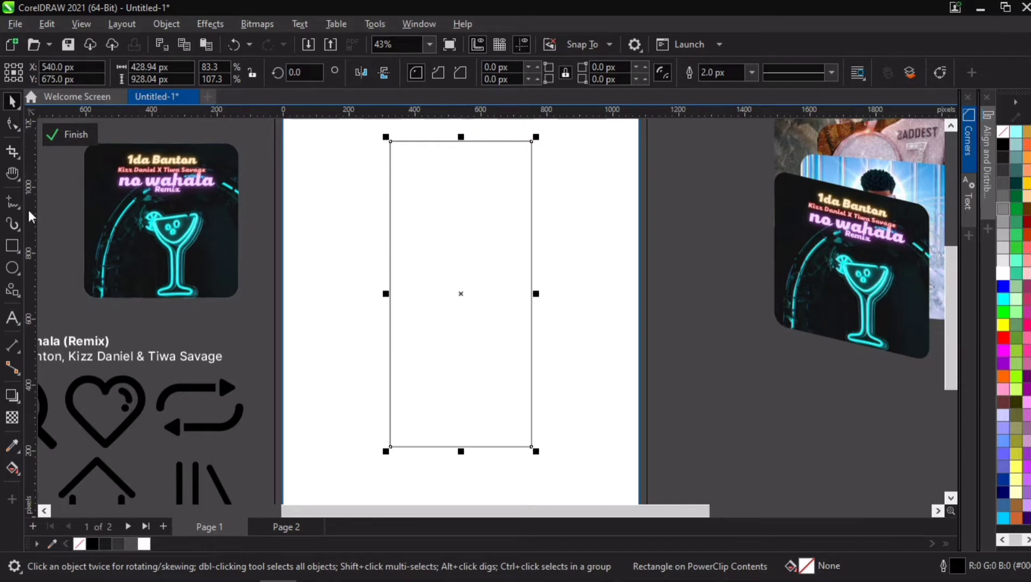
click(11, 468)
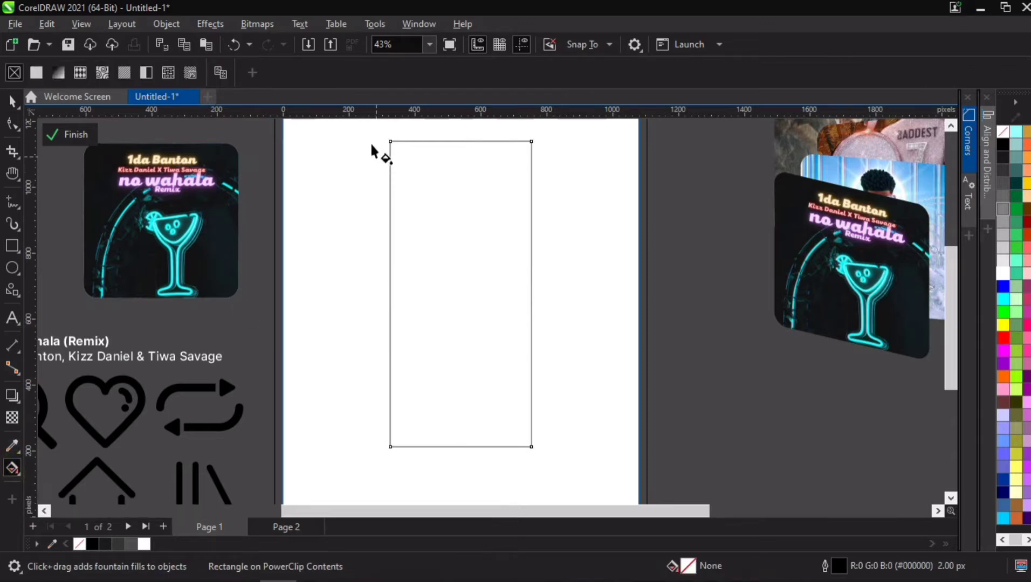
drag(370, 131, 543, 462)
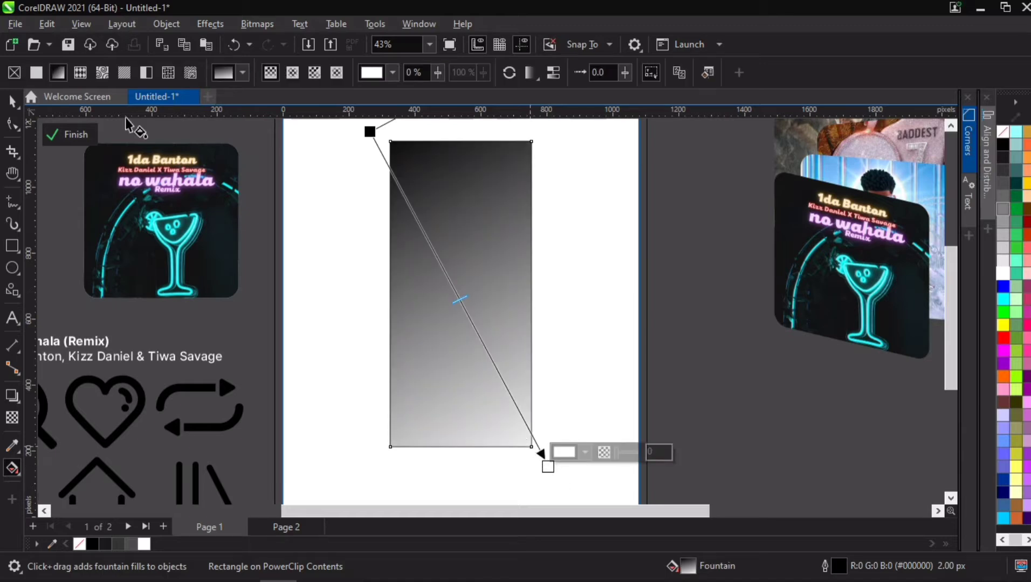
- Select the large background rectangle behind the page and fill it with white
click(11, 102)
click(306, 189)
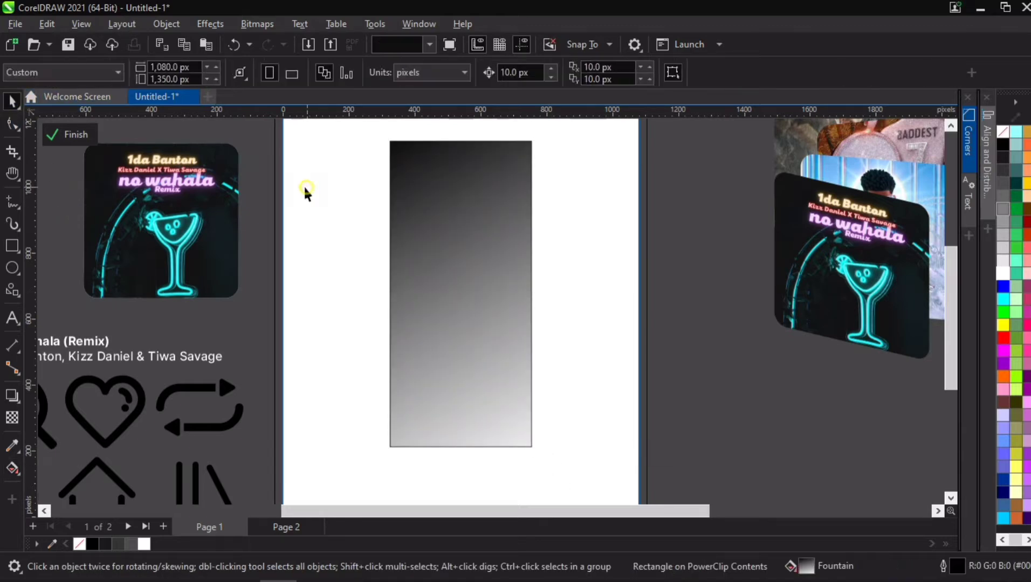
click(274, 482)
click(143, 544)
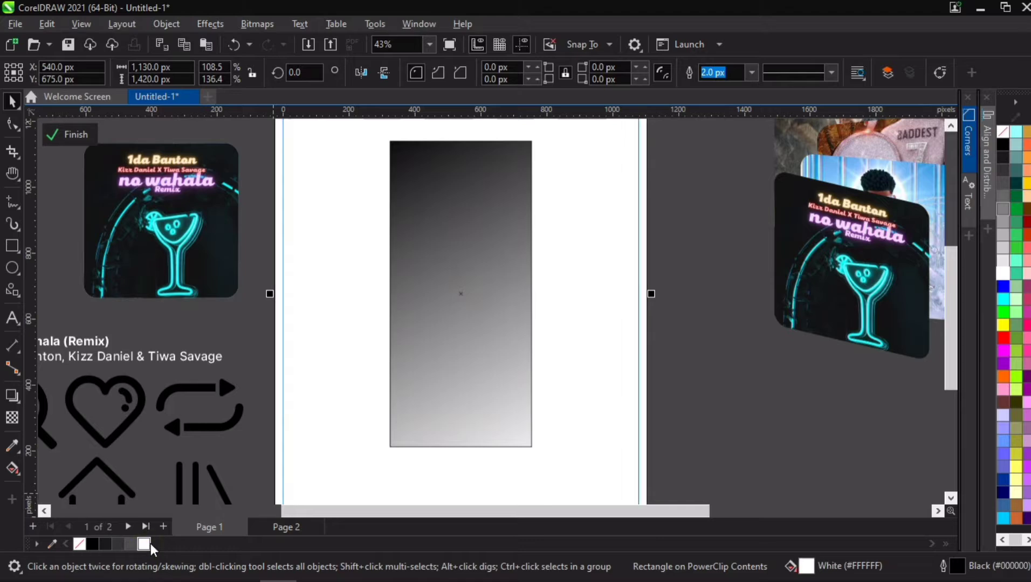
- Change the start colour of the rectangle's fountain fill to white
click(460, 220)
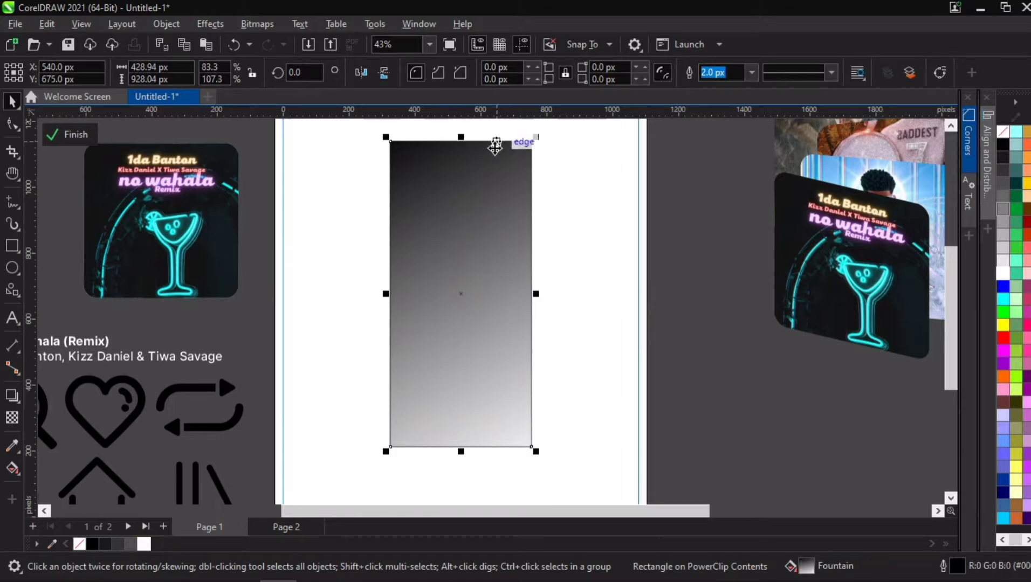
key(h)
drag(471, 247, 470, 275)
scroll(465, 324, up, 2)
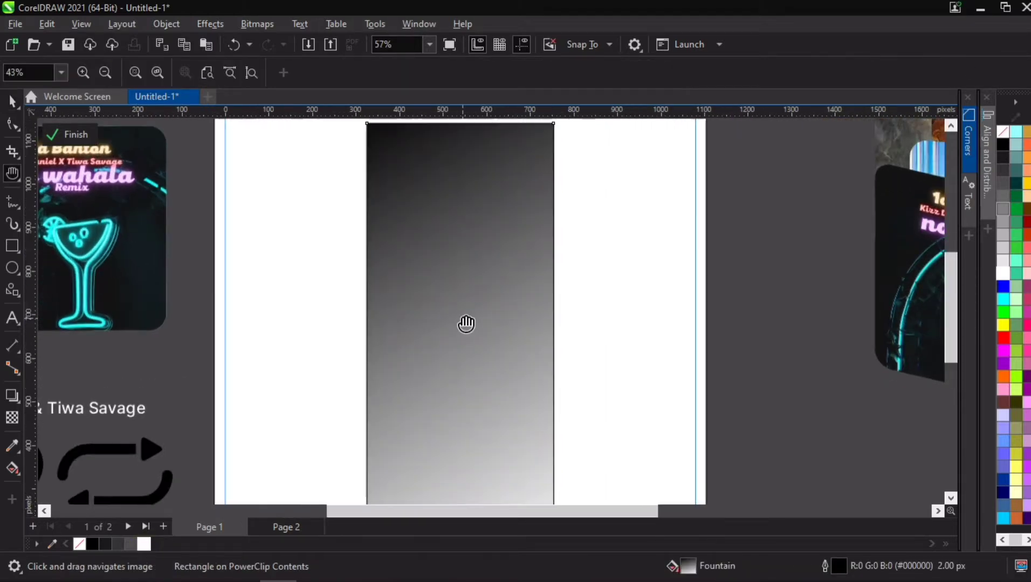
scroll(466, 325, down, 2)
key(space)
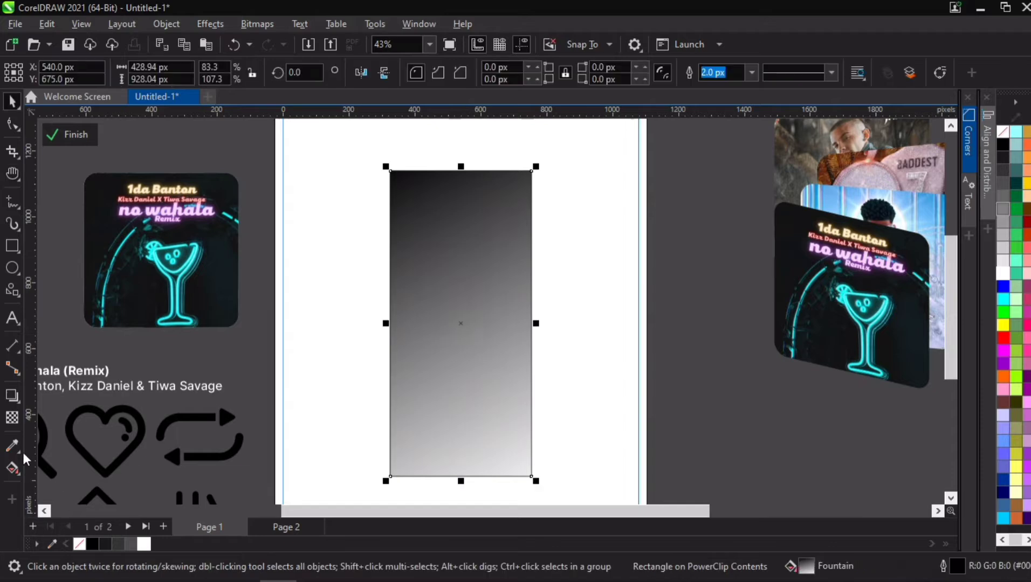
click(12, 467)
click(369, 161)
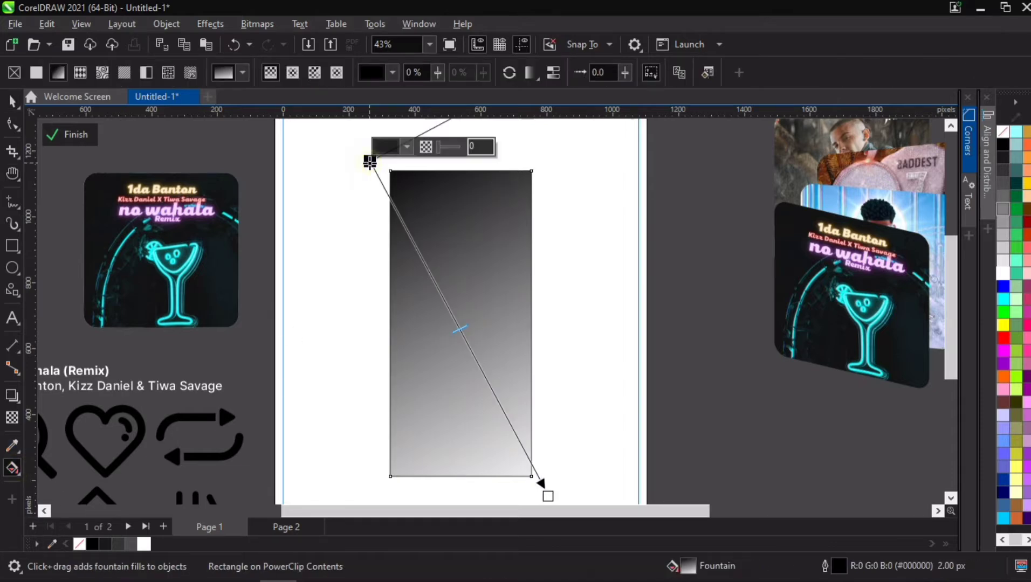
click(407, 148)
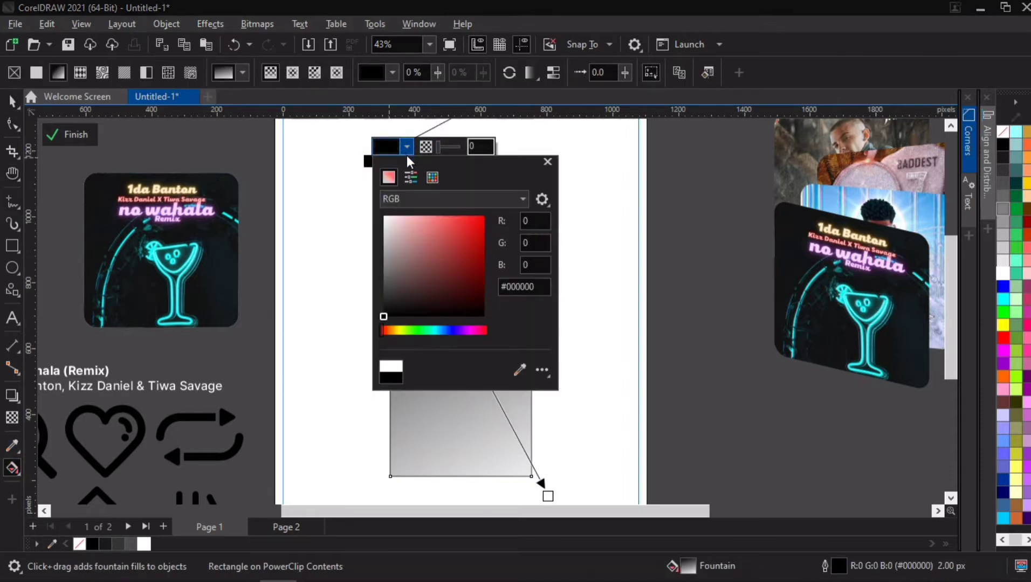
drag(443, 251, 356, 189)
click(570, 325)
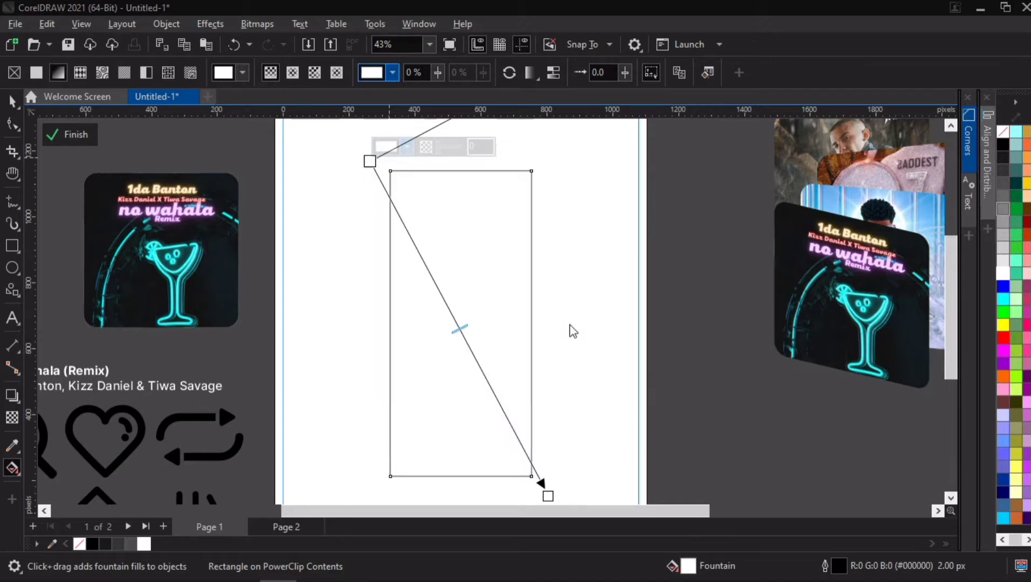
click(556, 496)
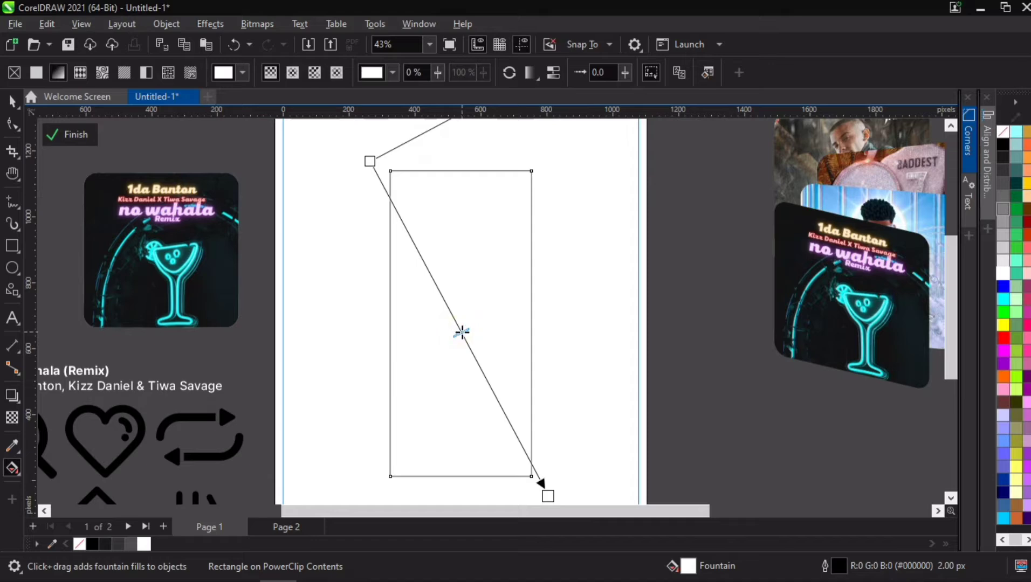
- Give the tall rectangle a solid white fill
click(12, 101)
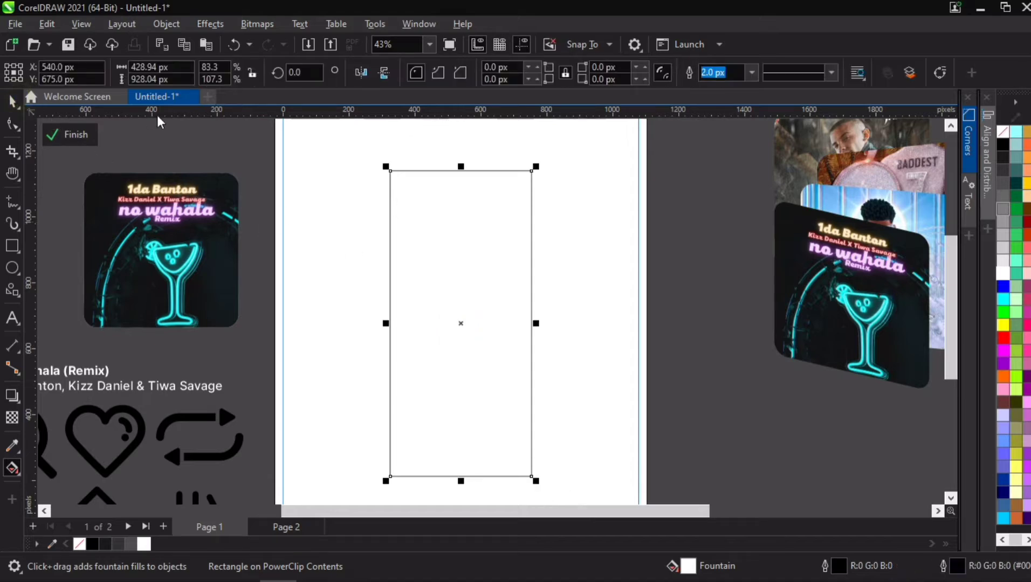
click(164, 122)
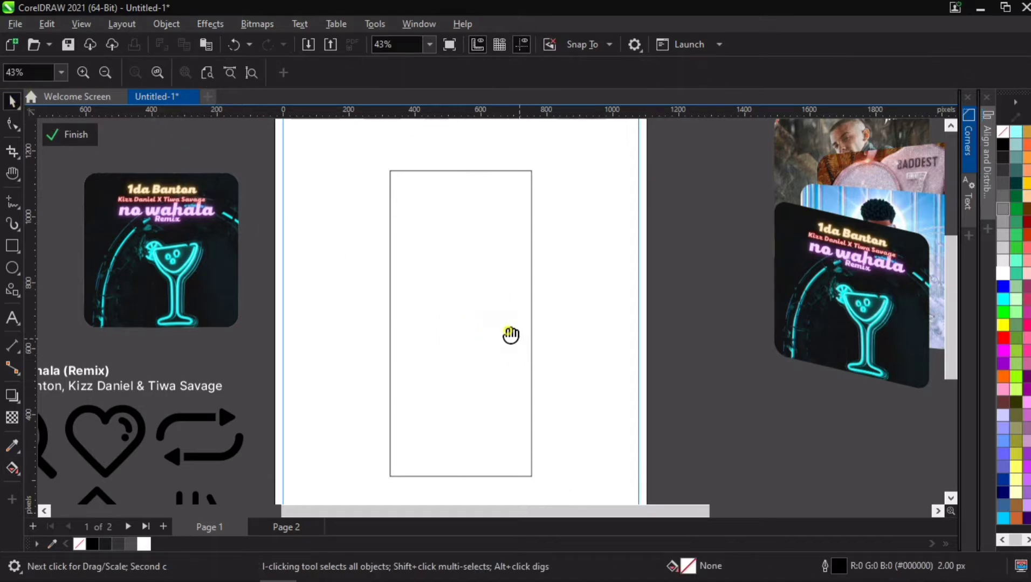
drag(511, 336, 506, 301)
click(460, 255)
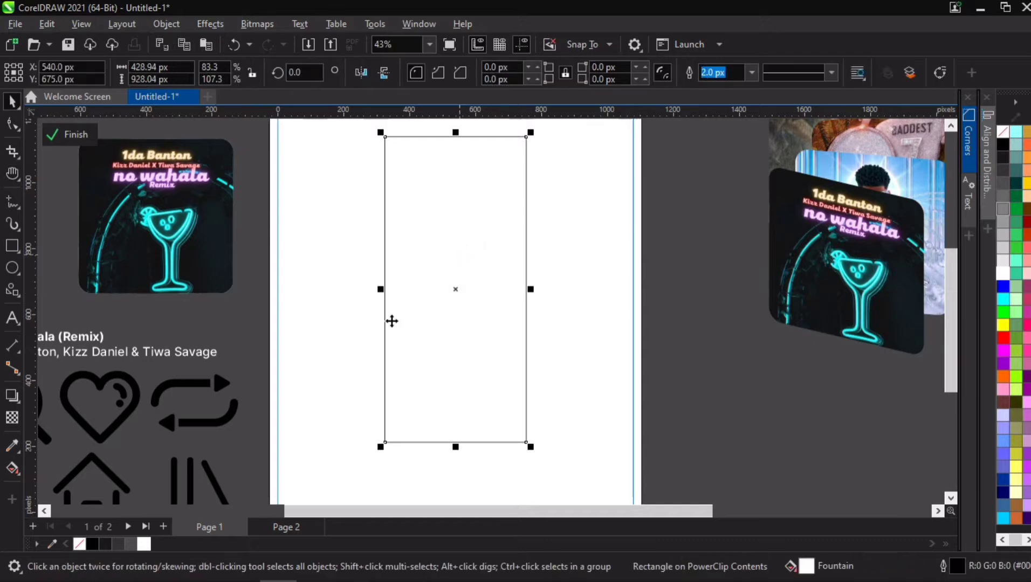
click(144, 544)
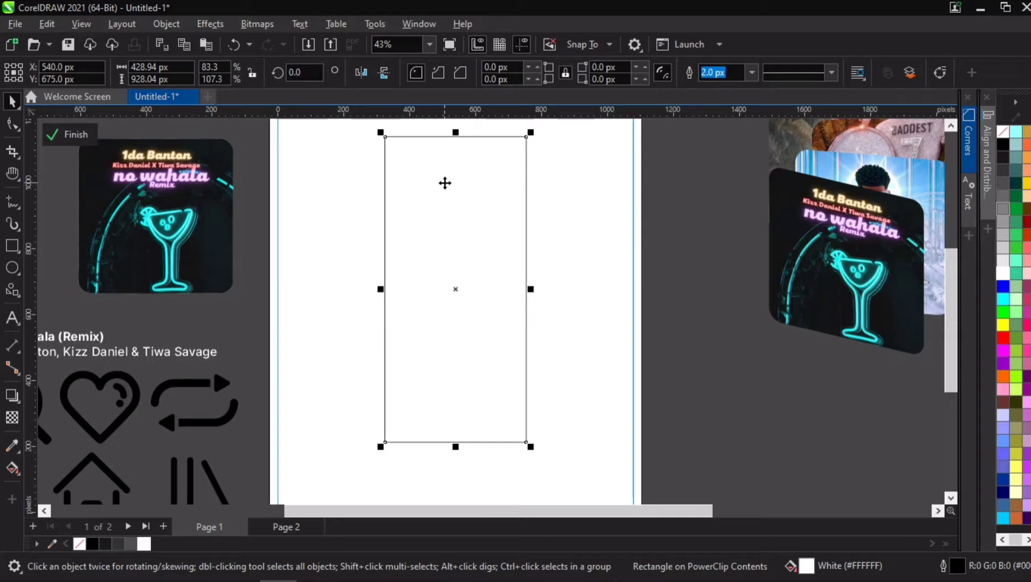
- Fill the large background rectangle with 90% black
click(322, 158)
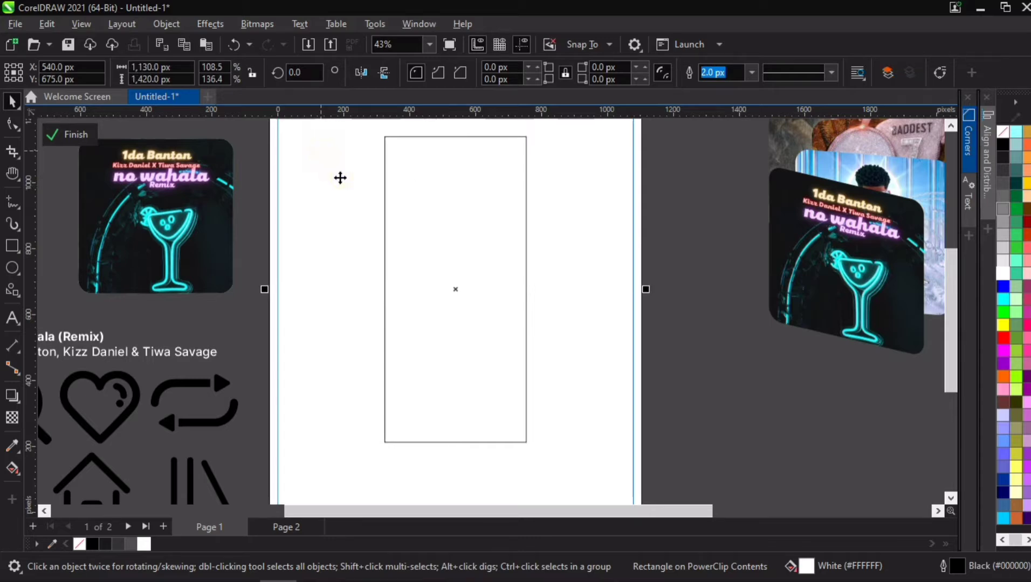
click(104, 542)
key(h)
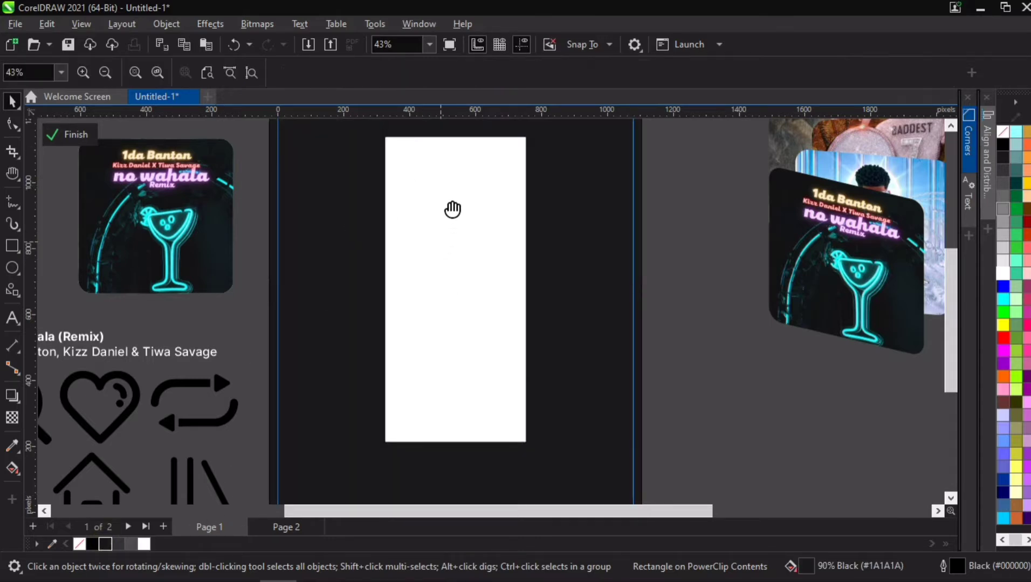
drag(452, 209, 453, 218)
scroll(429, 161, up, 2)
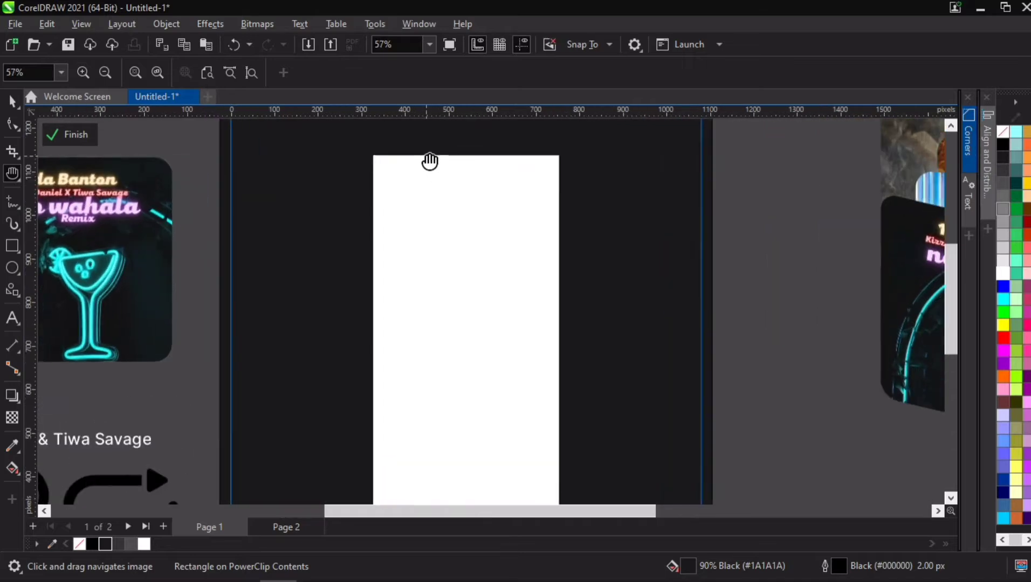
scroll(430, 161, down, 2)
key(space)
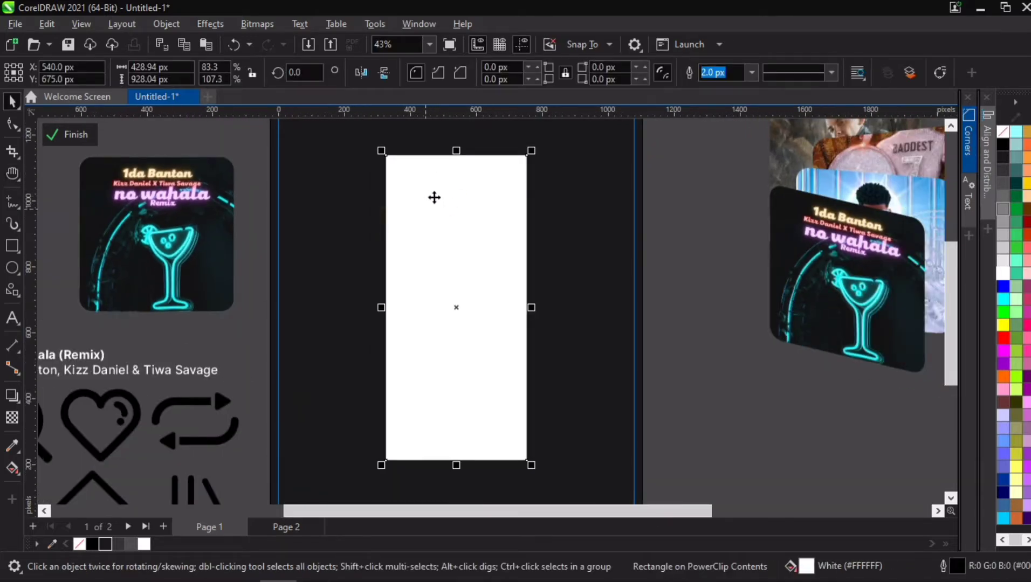
- Set the tall rectangle's outline colour to white and convert its outline to an object
right_click(147, 543)
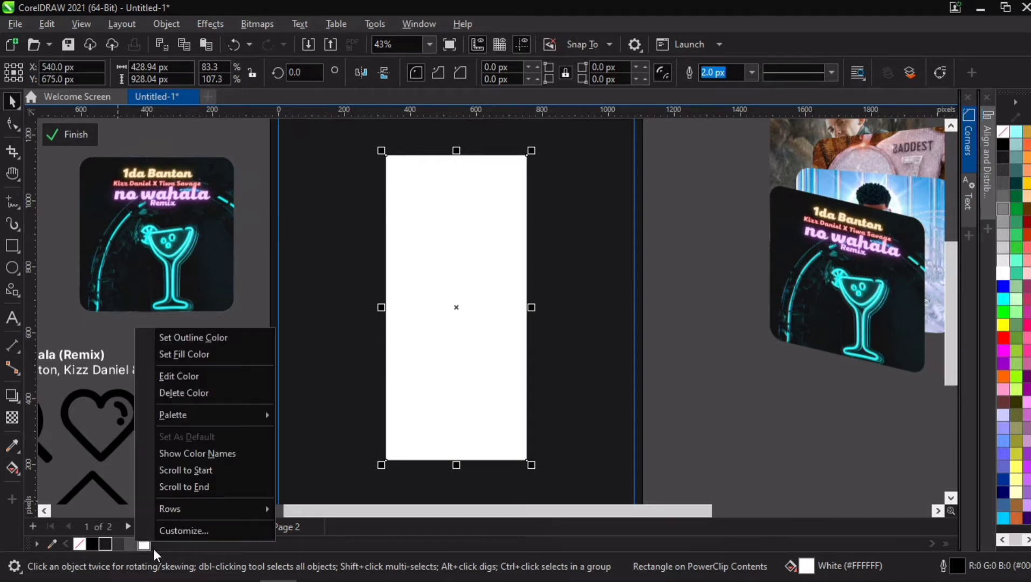
click(228, 340)
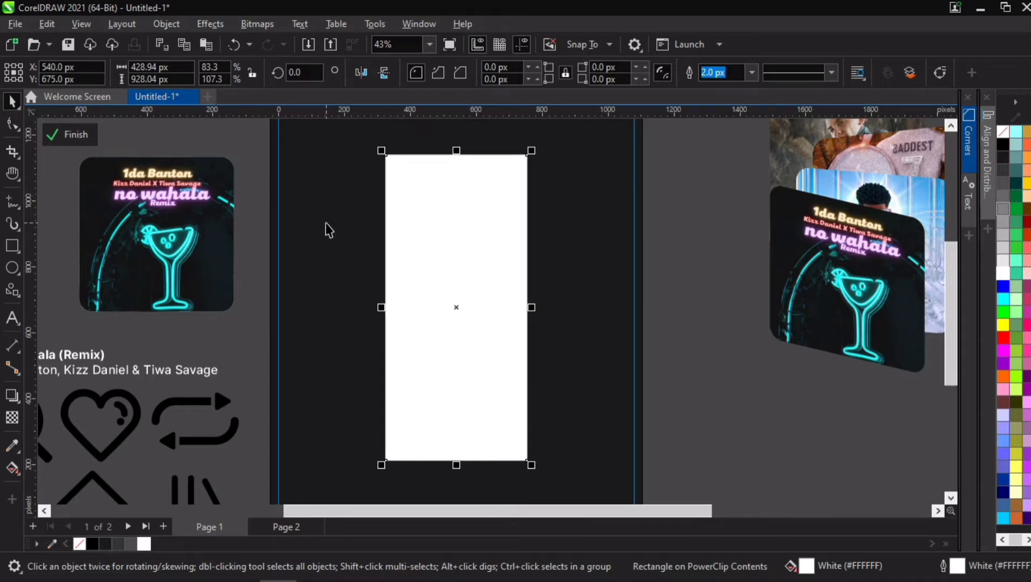
click(160, 23)
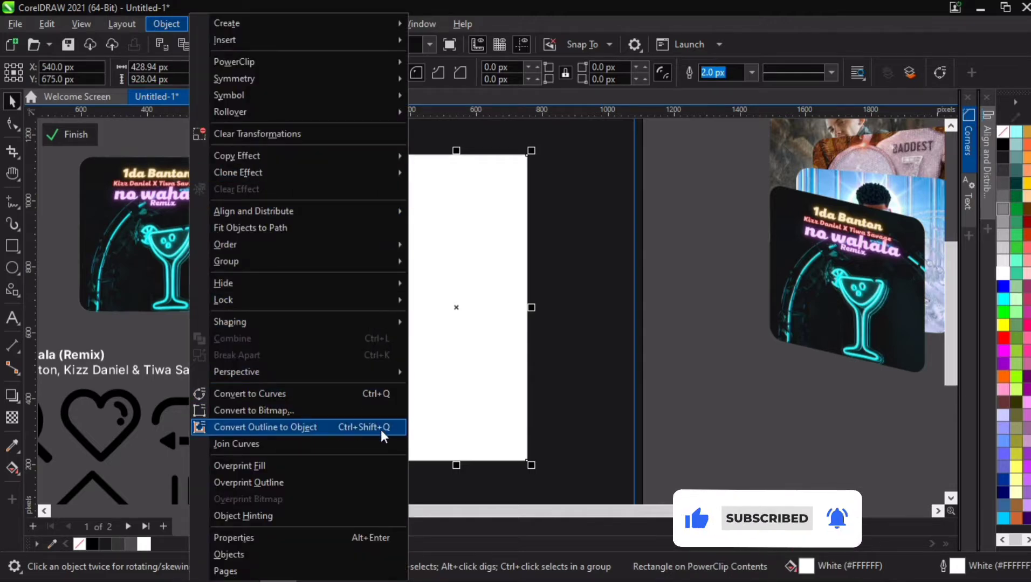
click(288, 427)
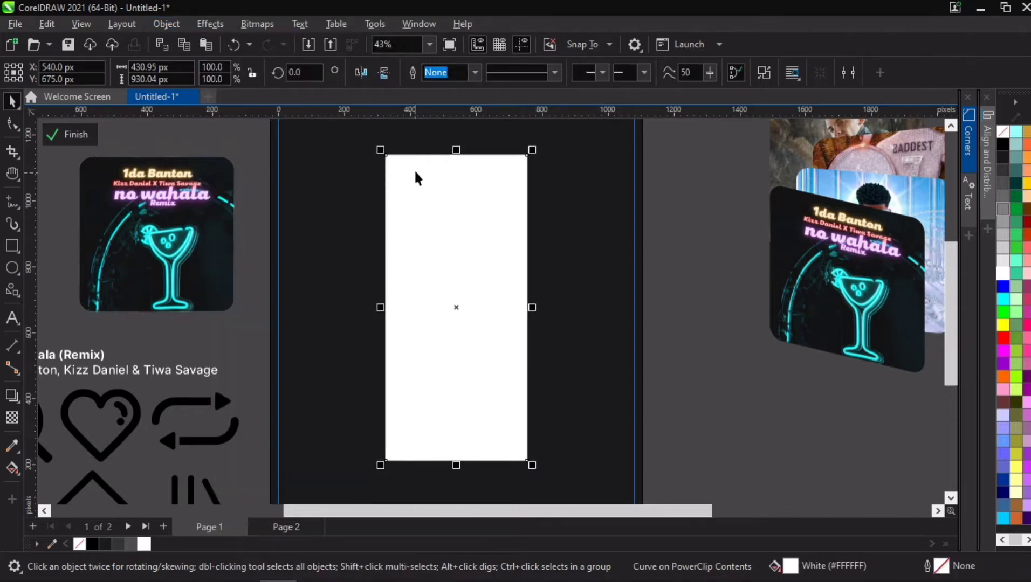
- Move the white-filled rectangle off to the right, away from its converted outline, and select the outline
click(457, 185)
click(458, 185)
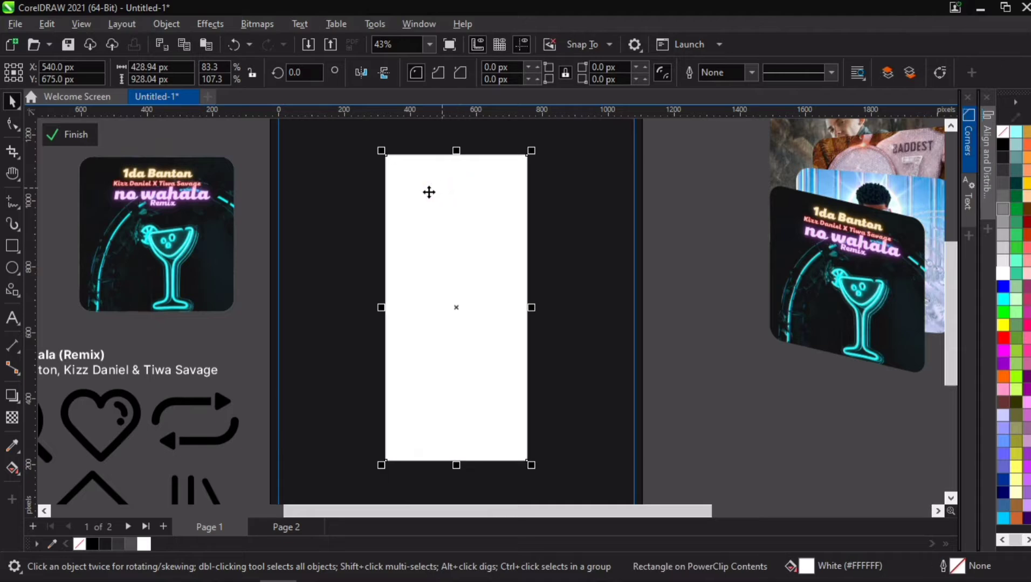
scroll(429, 191, up, 2)
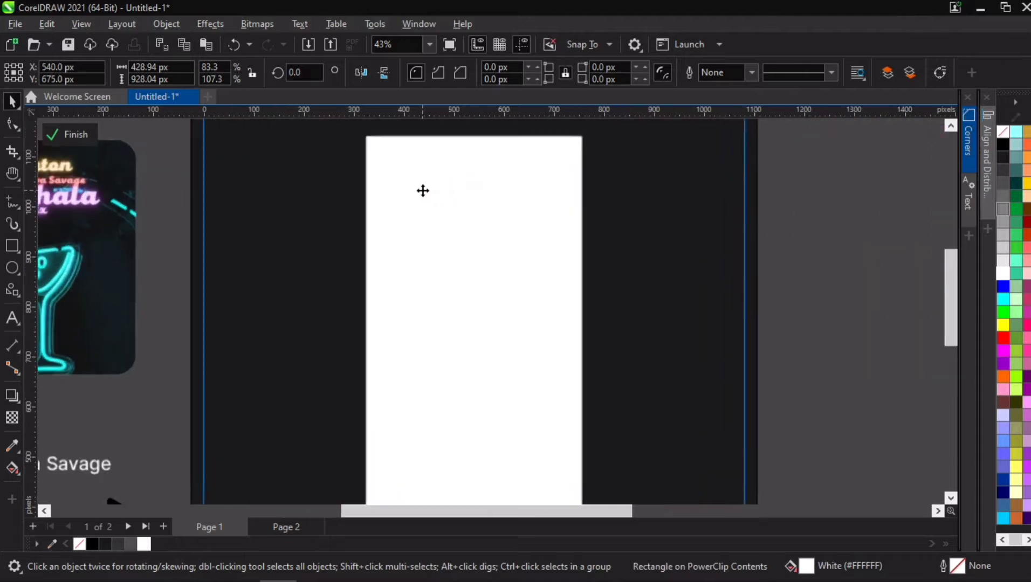
click(290, 203)
click(820, 188)
drag(407, 211, 662, 211)
click(376, 192)
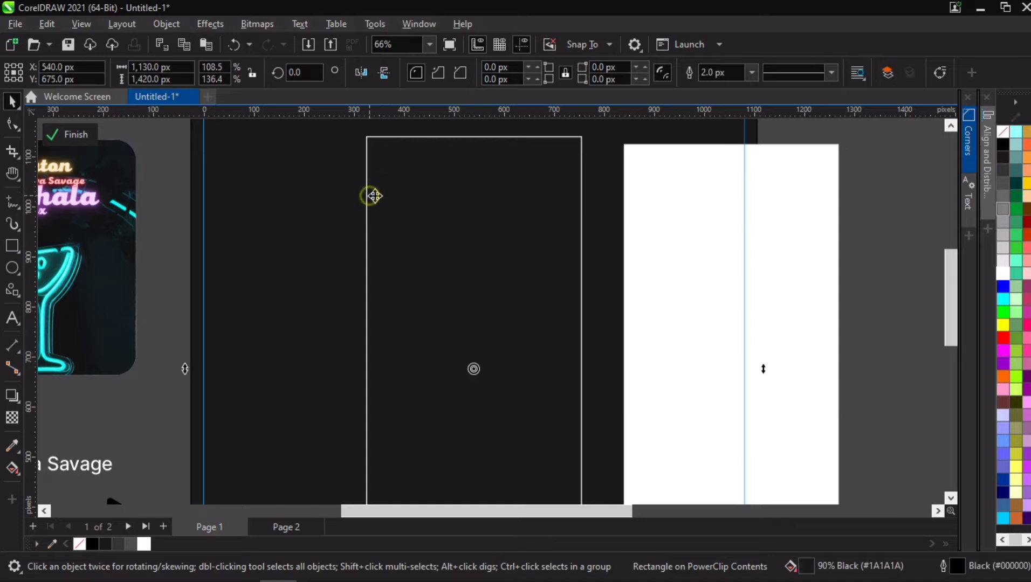
click(368, 194)
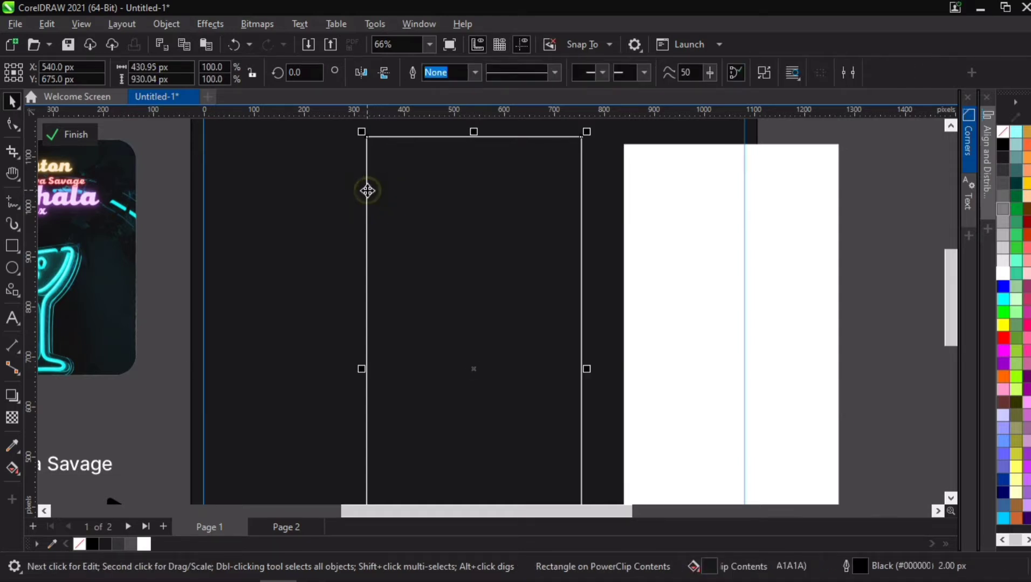
- Undo the rectangle's move, delete the white-filled rectangle, and select the converted outline object
click(659, 176)
key(ctrl+z)
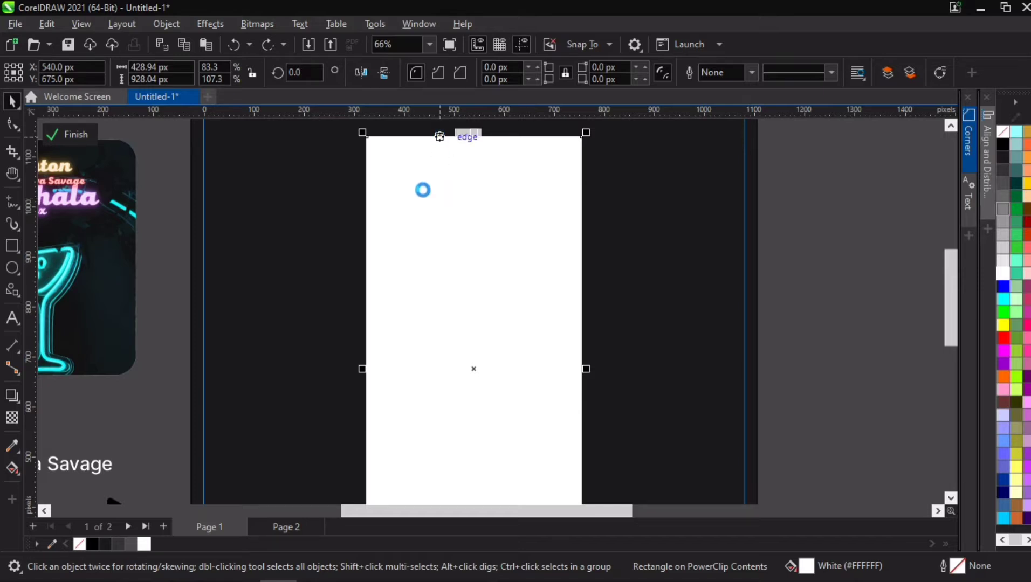
key(Delete)
click(368, 141)
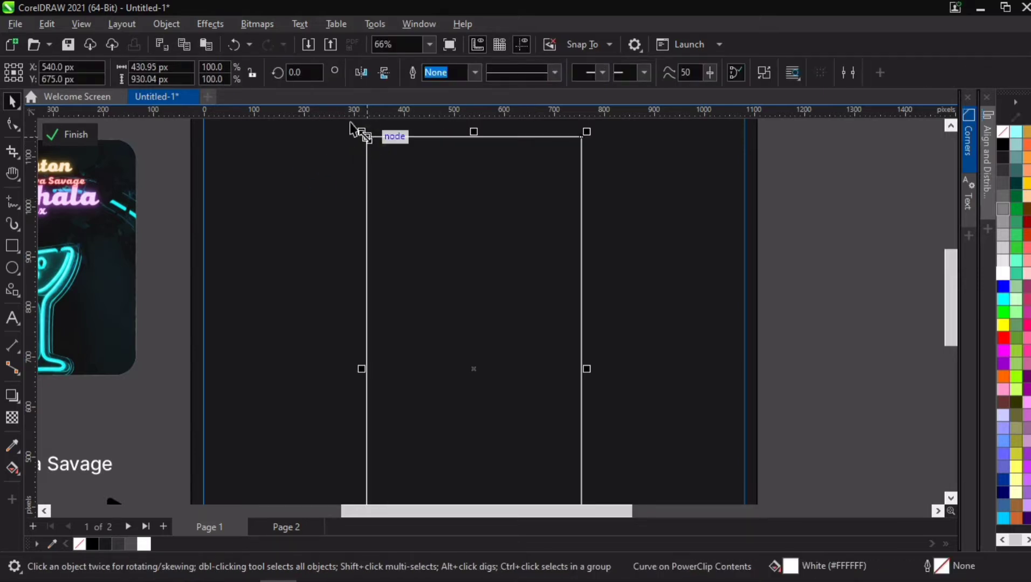
- Apply a Gaussian Blur with a 2.0 pixel radius to the outline object
click(202, 25)
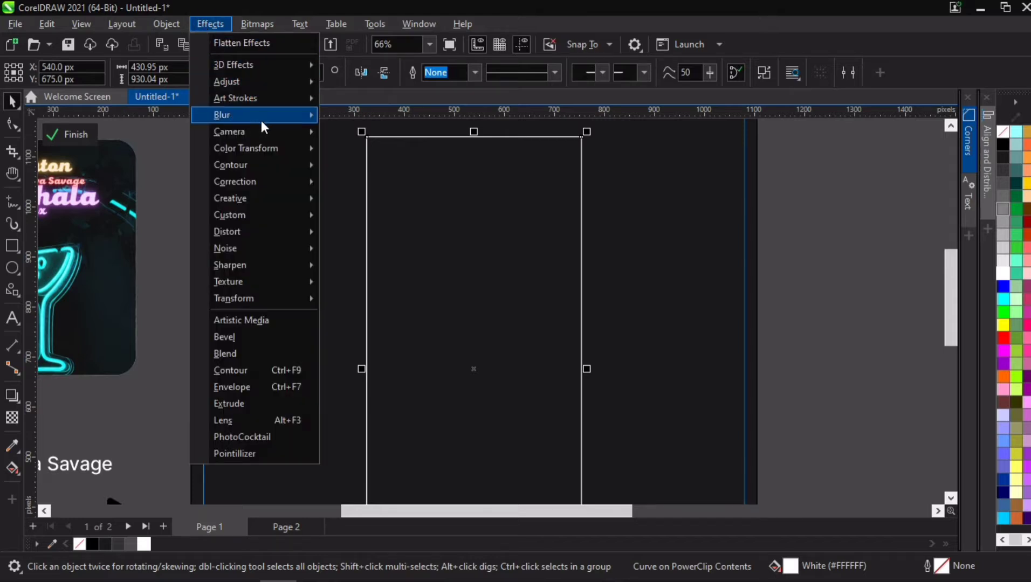
mouse_move(261, 120)
click(357, 150)
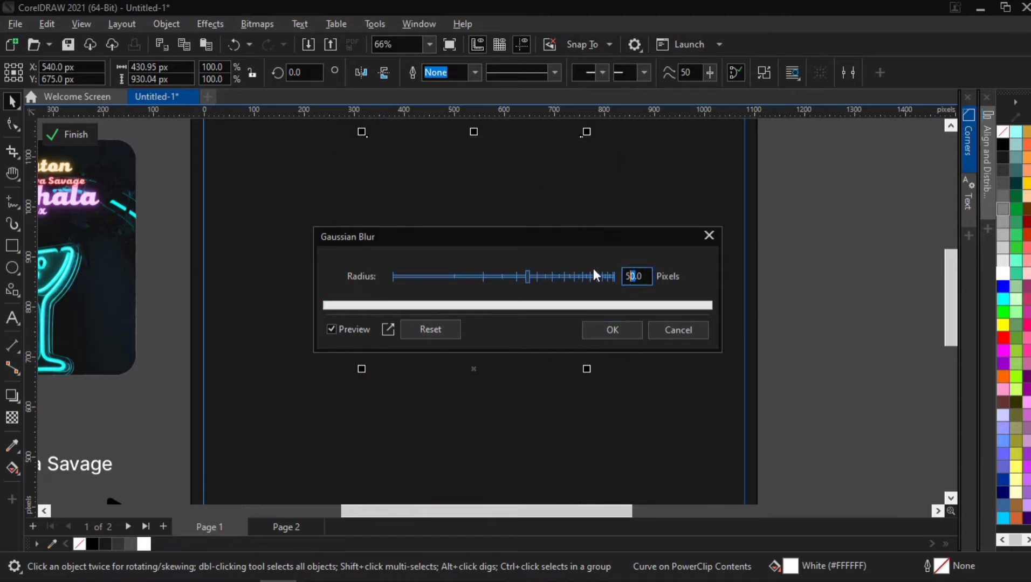
drag(526, 276, 436, 276)
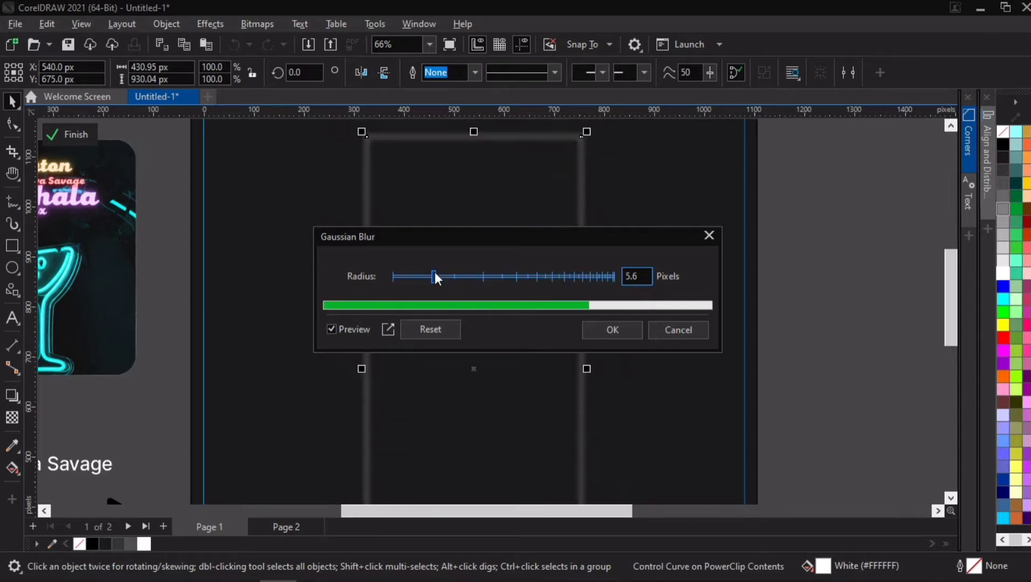
click(435, 278)
drag(425, 279, 417, 277)
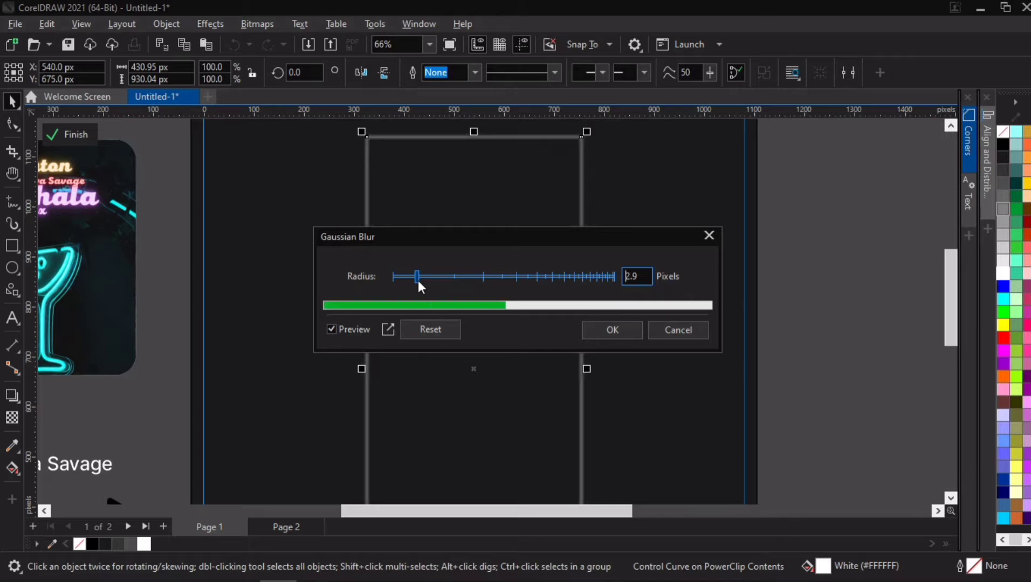
click(418, 281)
drag(412, 281, 411, 281)
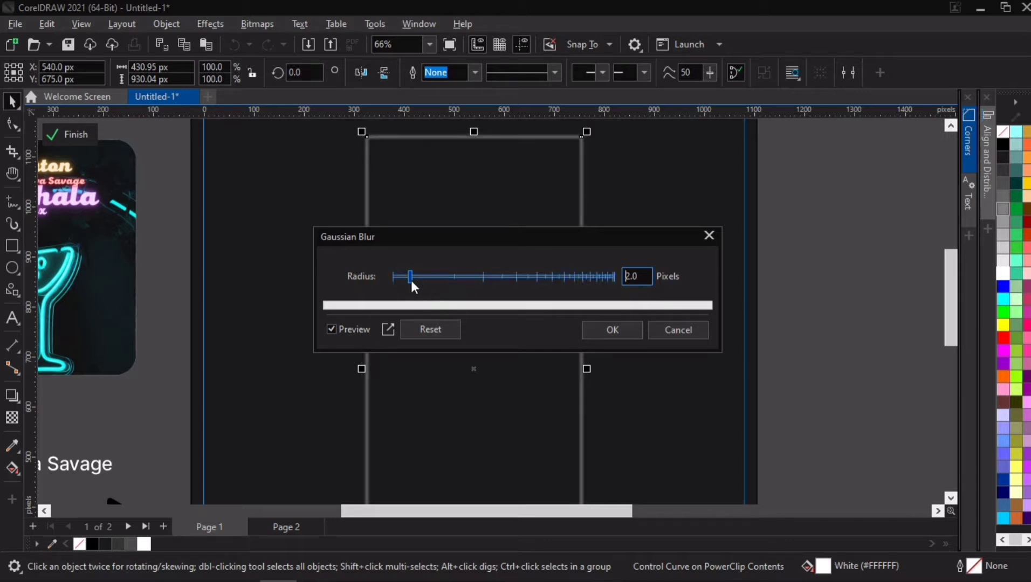
click(621, 327)
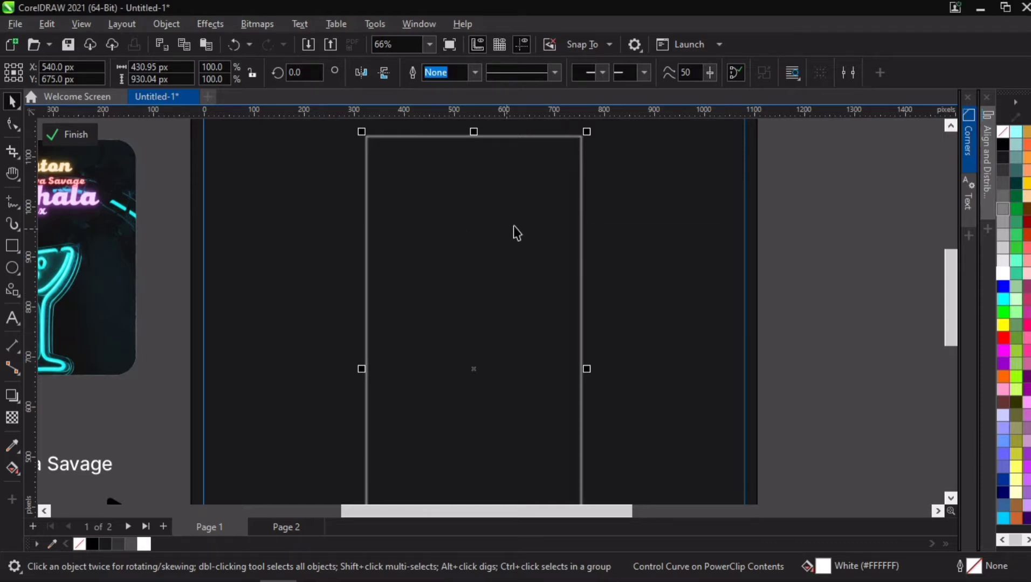
- Paste the white-filled rectangle back in place over the blurred outline
key(ctrl+v)
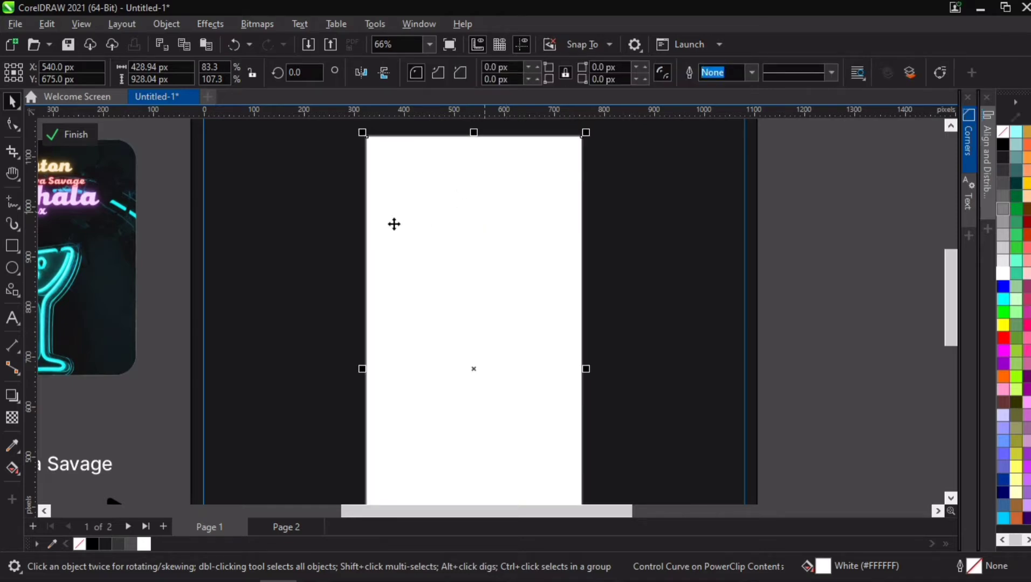
scroll(534, 240, down, 1)
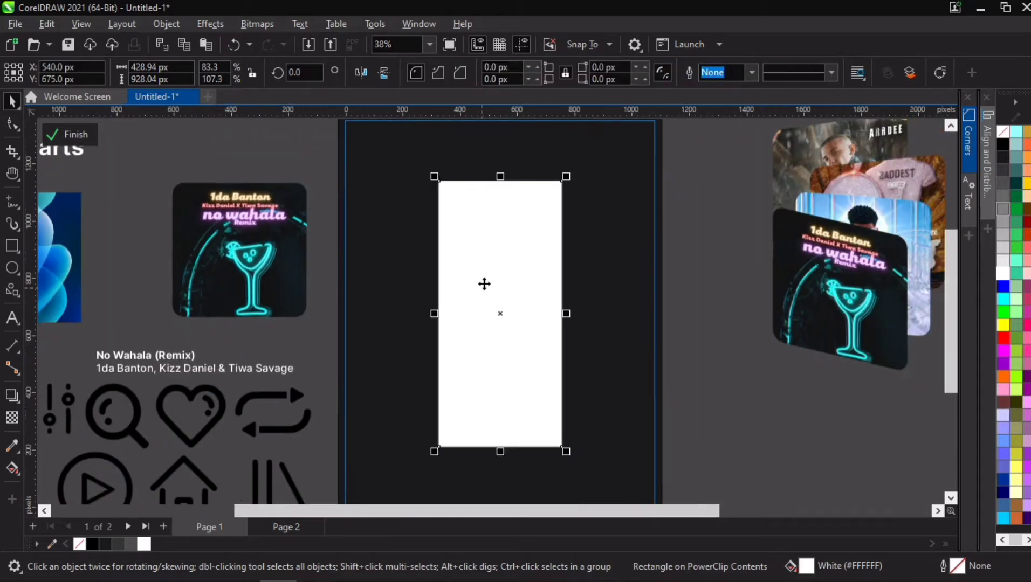
scroll(381, 284, down, 2)
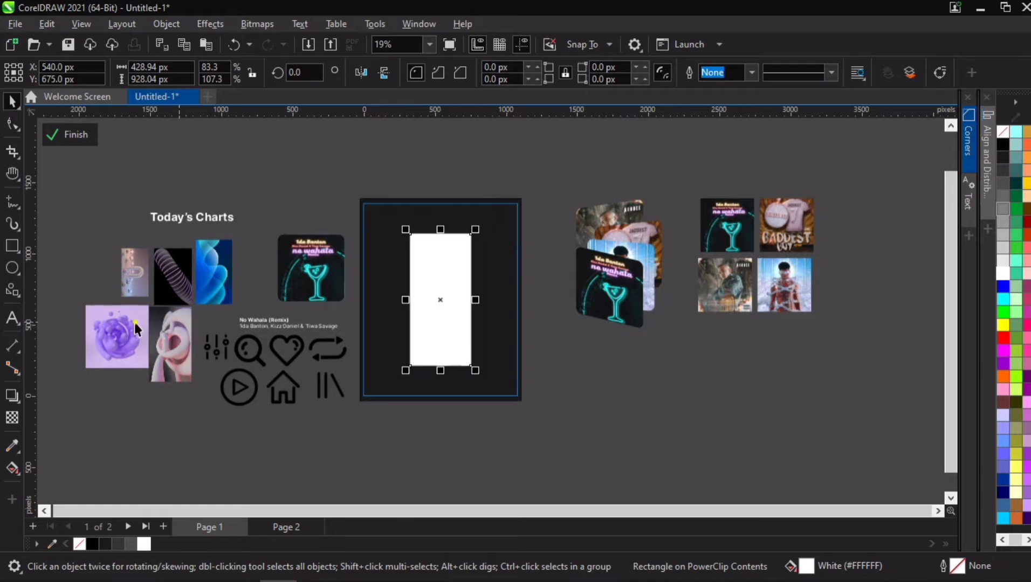
- Center the purple abstract image on the page and enlarge it to about 1426 px square behind the layout
click(134, 322)
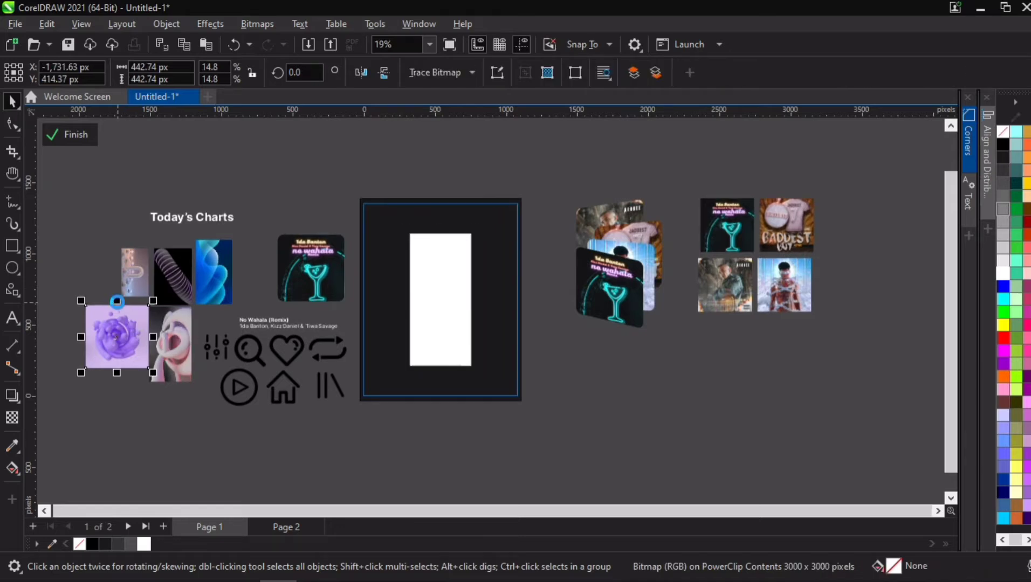
key(p)
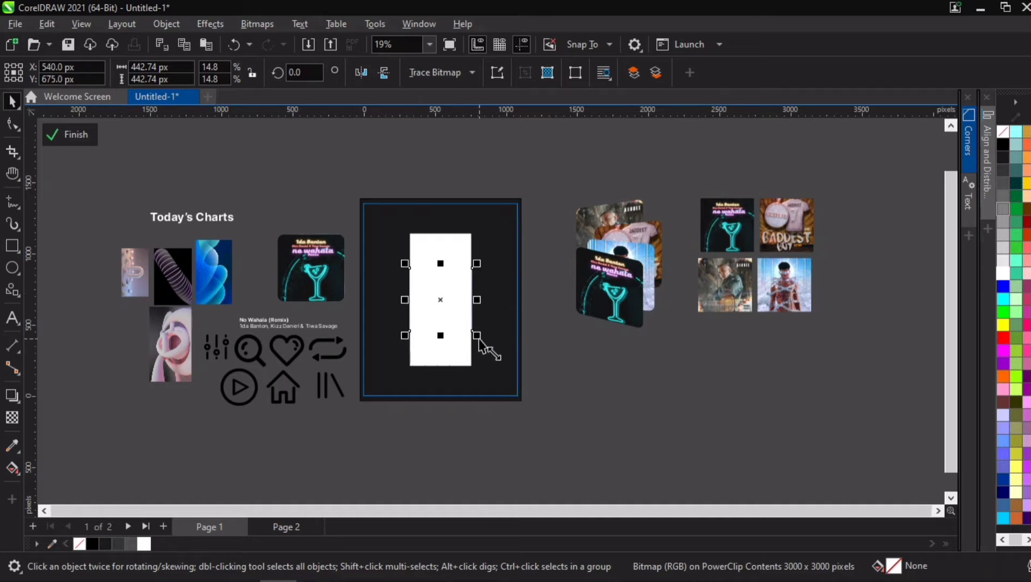
drag(479, 339, 548, 450)
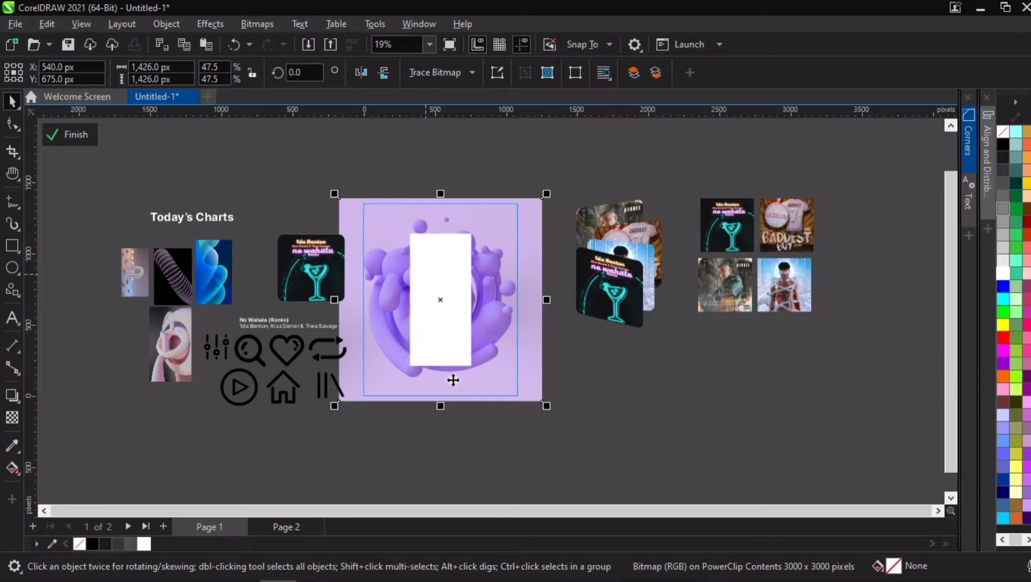
- Draw a rectangle about 366 × 102 px near the bottom of the white rectangle
scroll(448, 364, up, 1)
scroll(448, 364, up, 1)
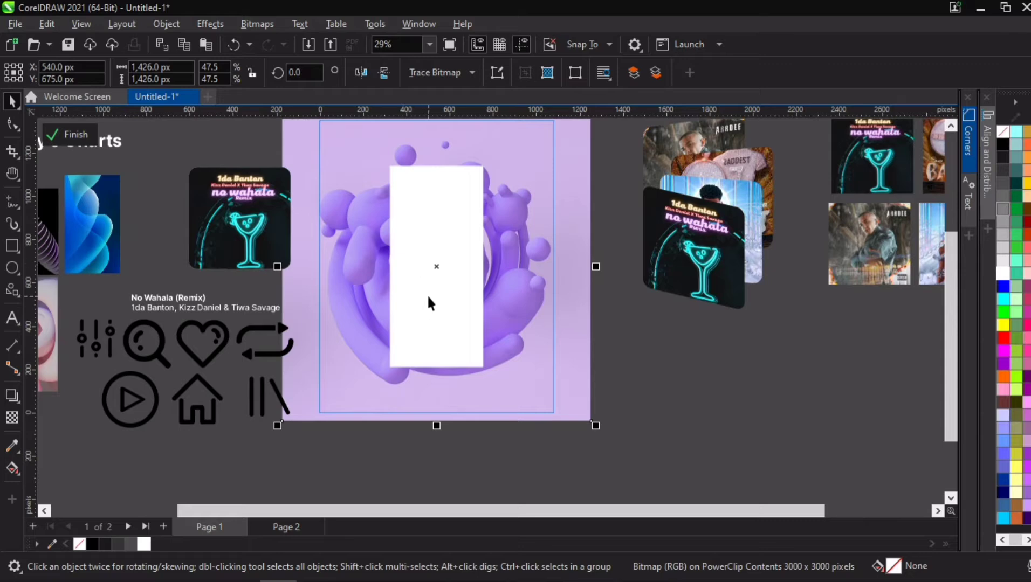
click(425, 281)
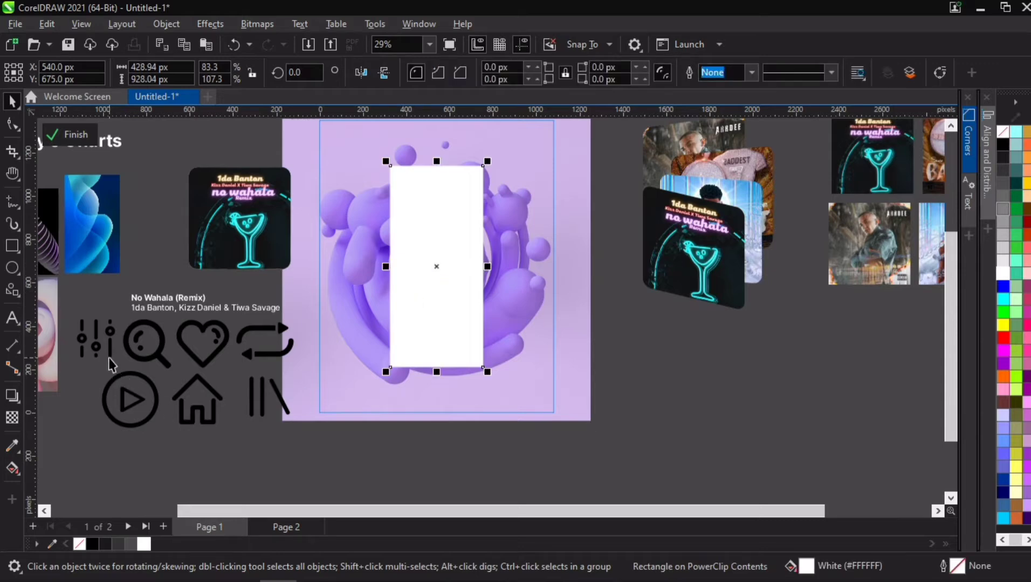
scroll(424, 331, up, 2)
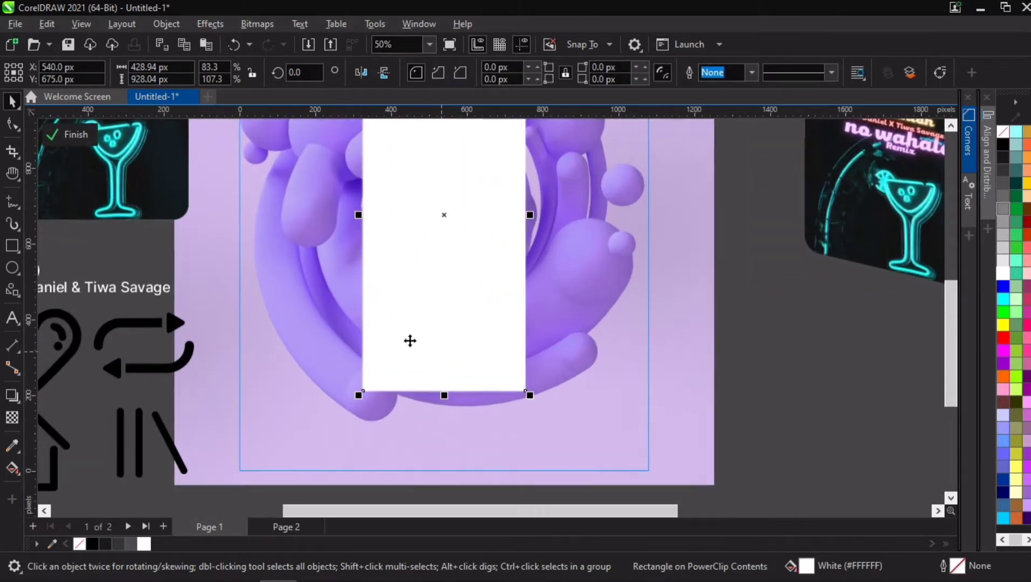
click(12, 246)
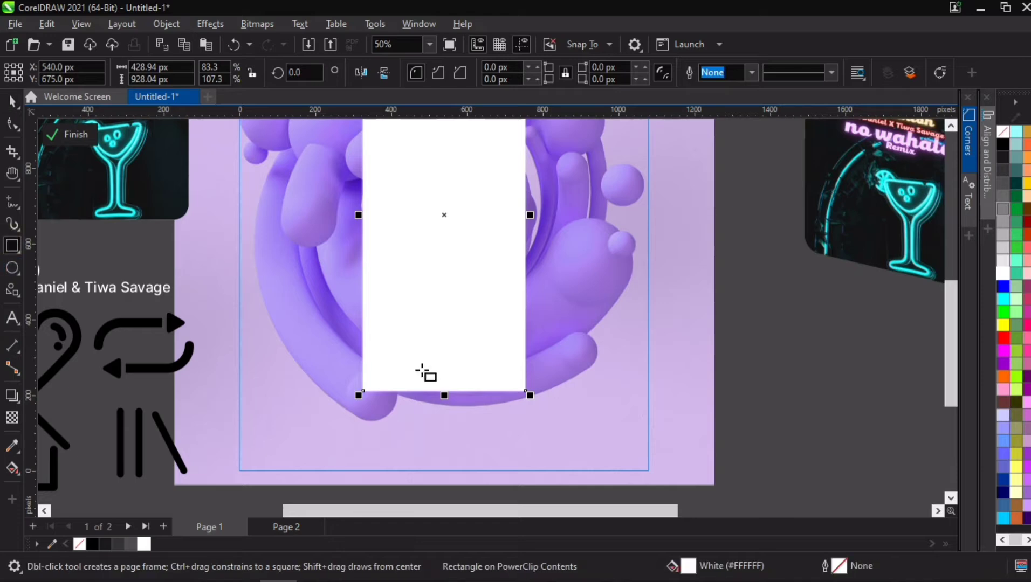
drag(376, 338, 514, 376)
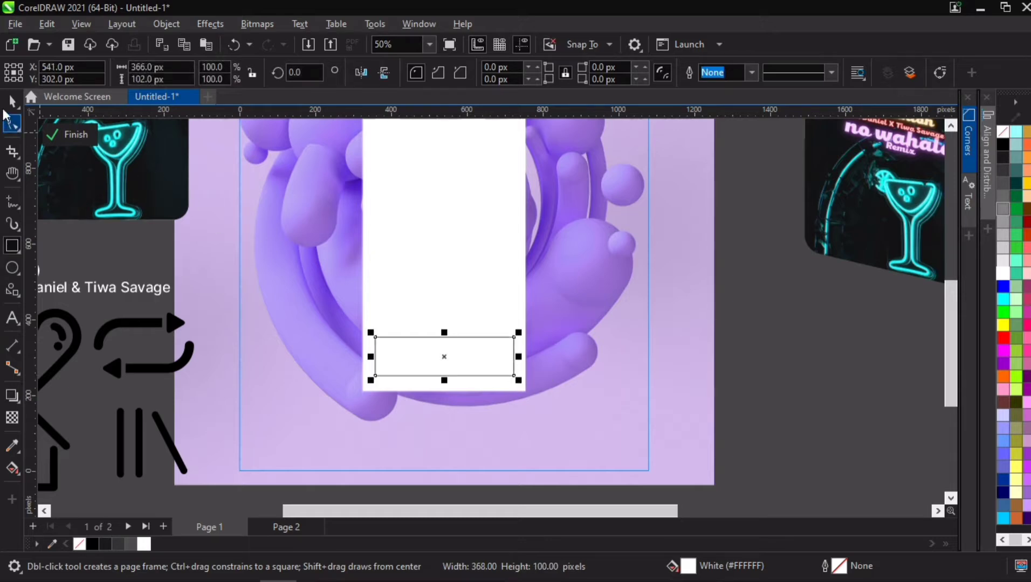
- Align the new rectangle and the white rectangle on their horizontal centers
click(12, 101)
click(446, 232)
key(ctrl+a)
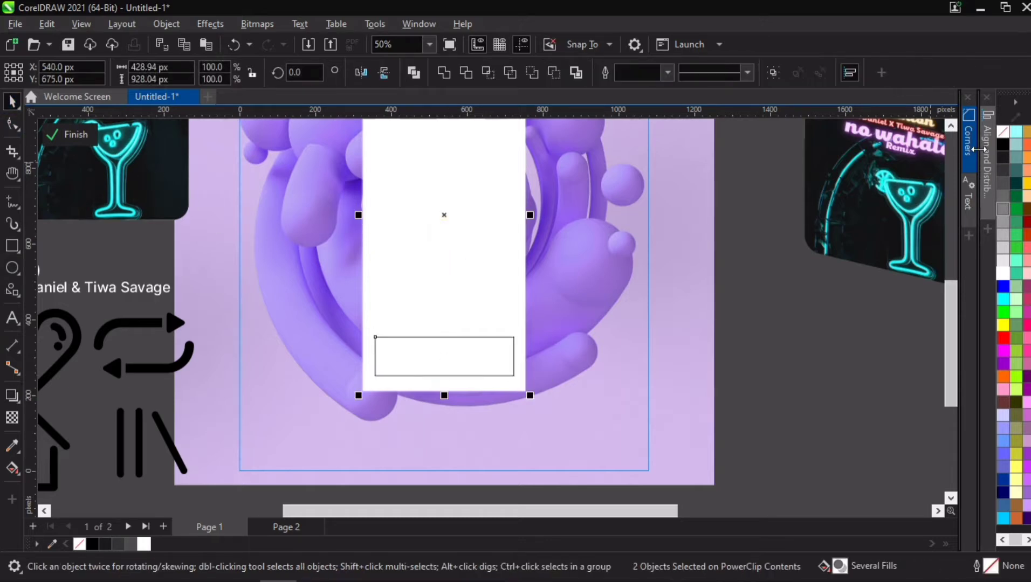
click(987, 162)
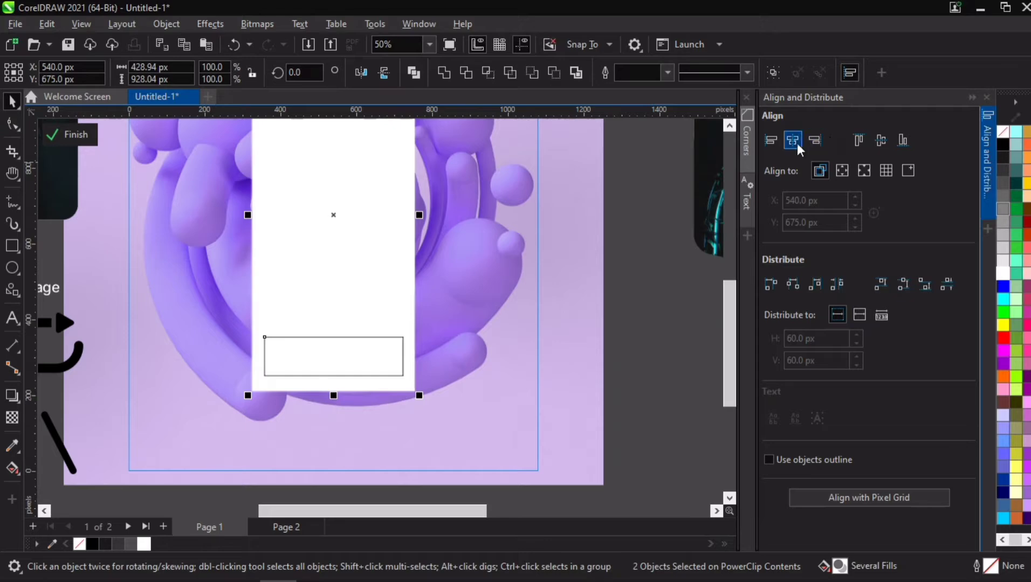
click(793, 141)
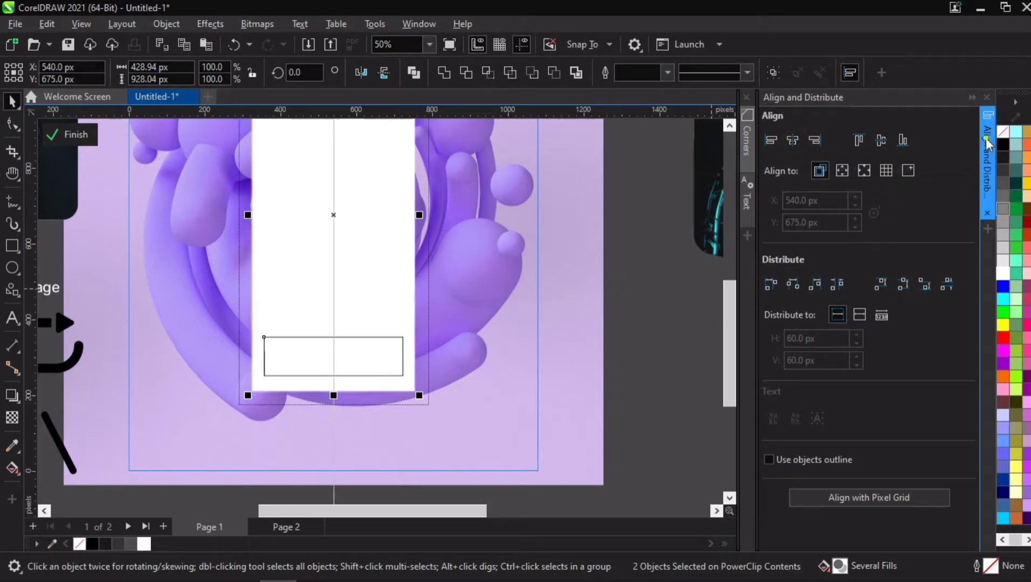
- Set the small rectangle's corner radius to 20 px
scroll(368, 359, up, 3)
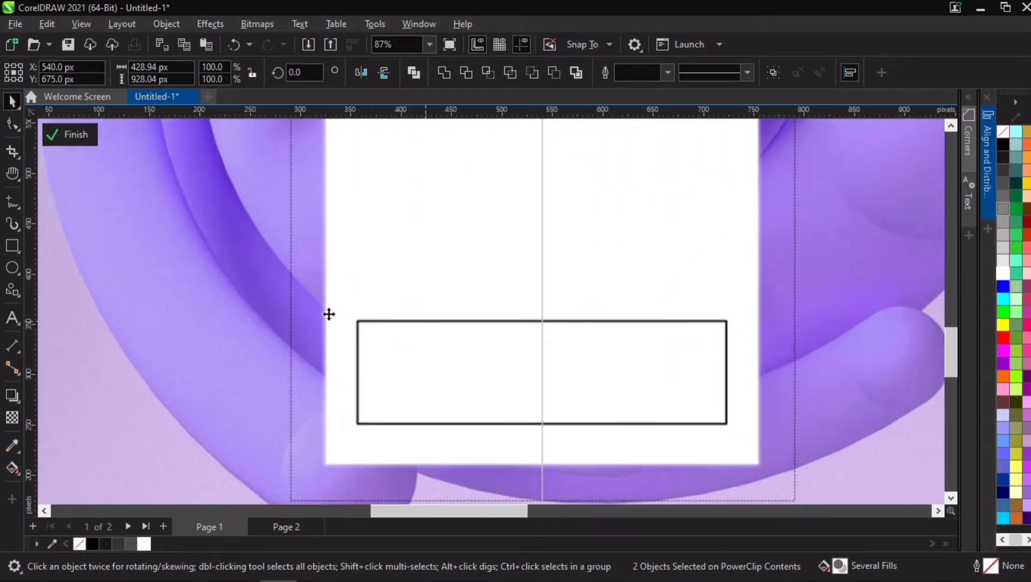
click(12, 127)
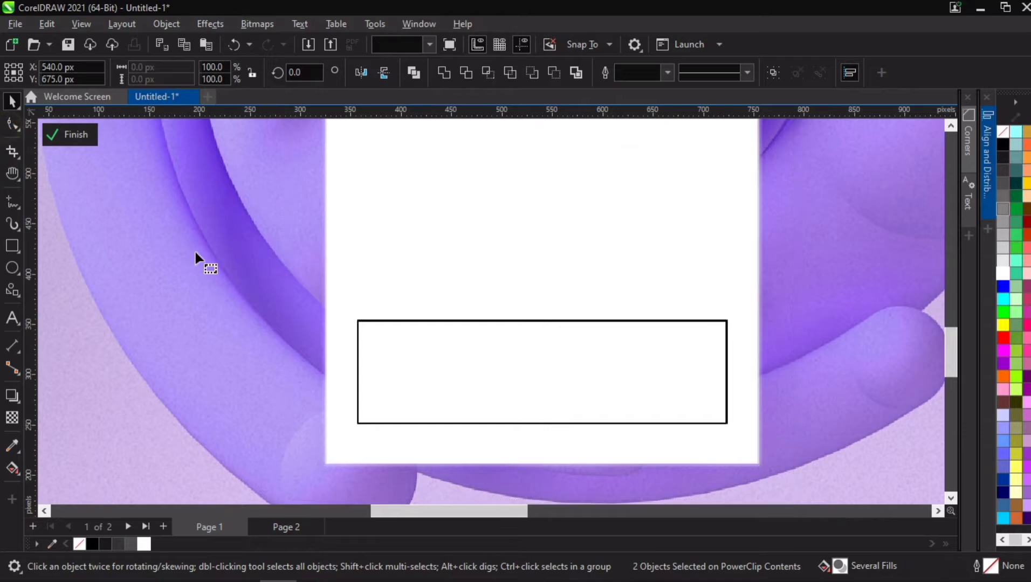
click(359, 322)
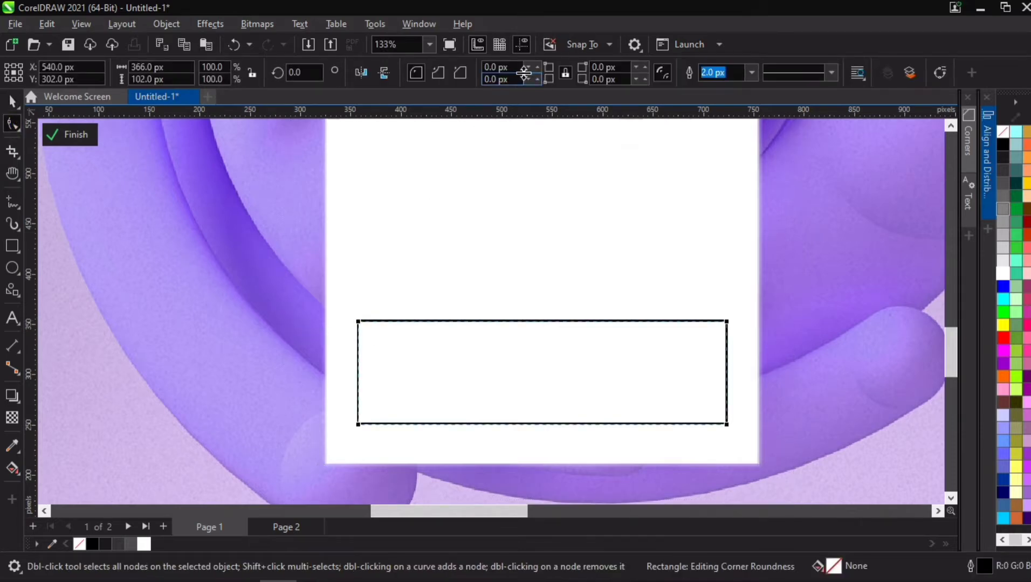
click(488, 67)
text(4)
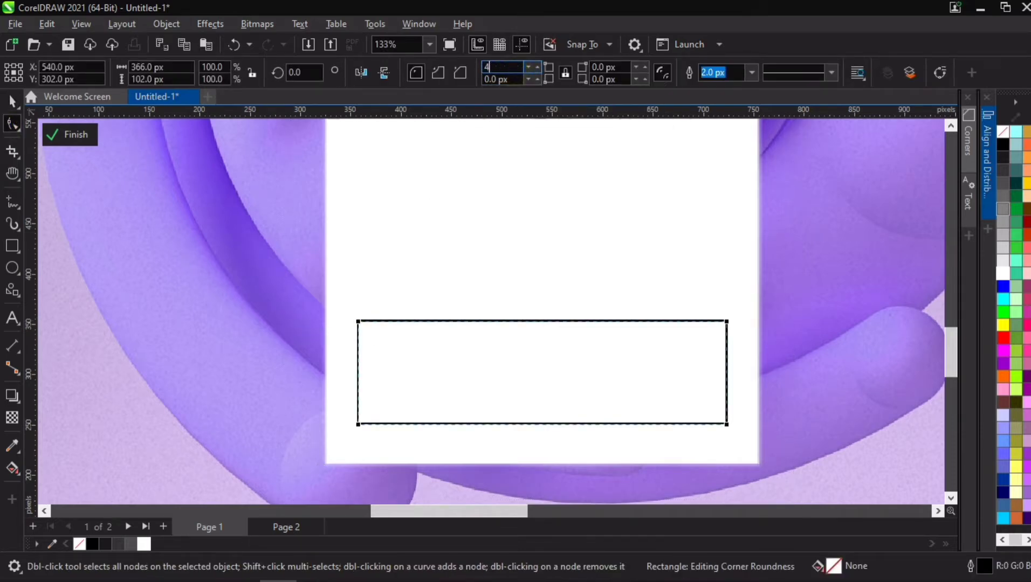
text(0)
key(Return)
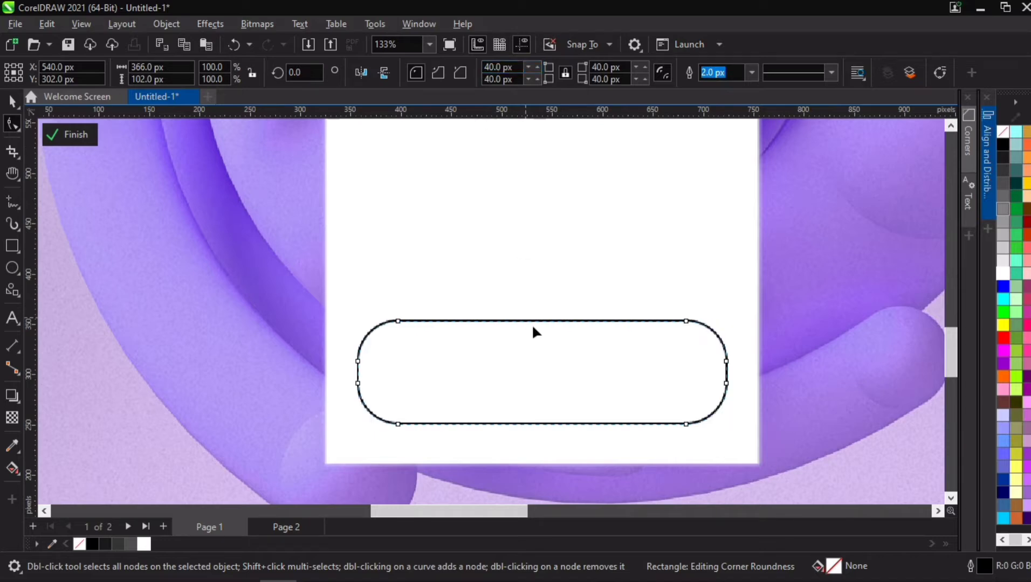
drag(398, 321, 377, 326)
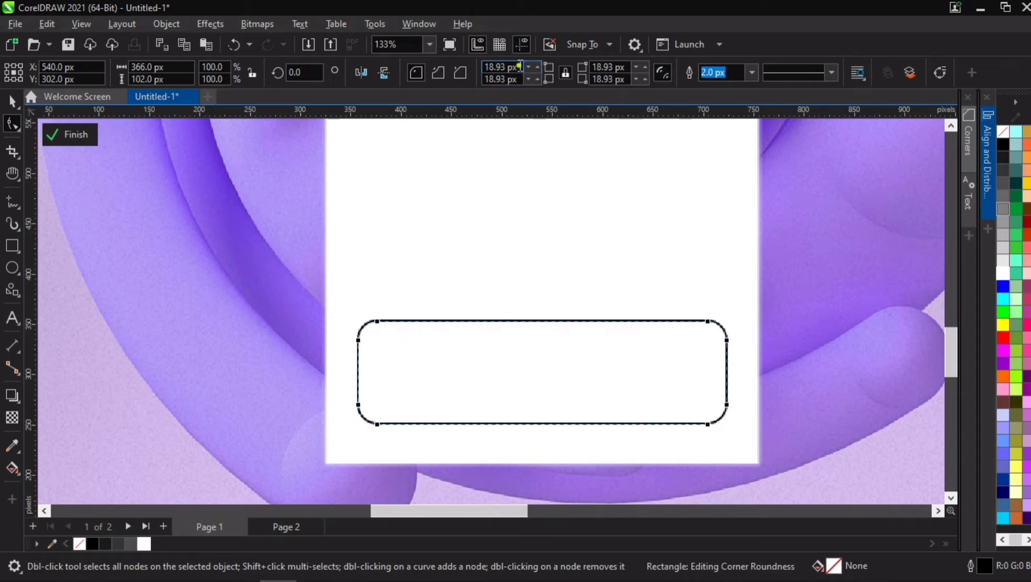
drag(521, 66, 470, 72)
text(20)
key(Return)
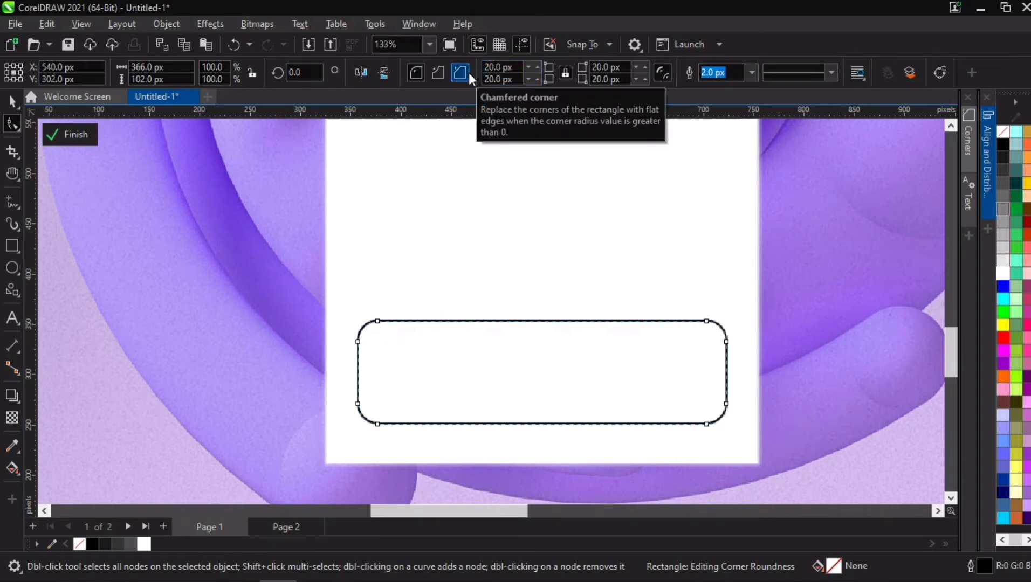
- Reduce the rounded rectangle's height to about 86 px
click(258, 320)
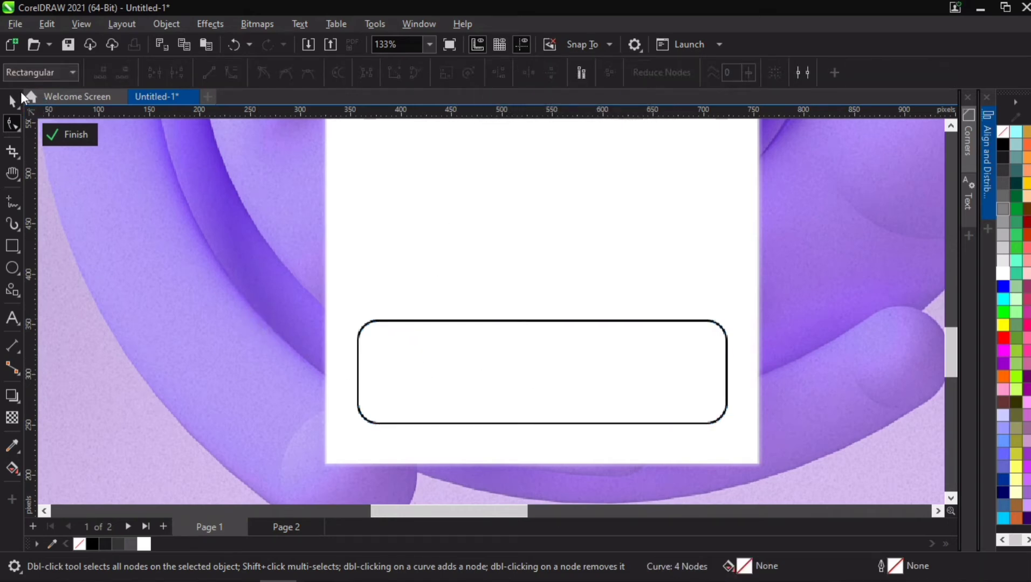
click(579, 372)
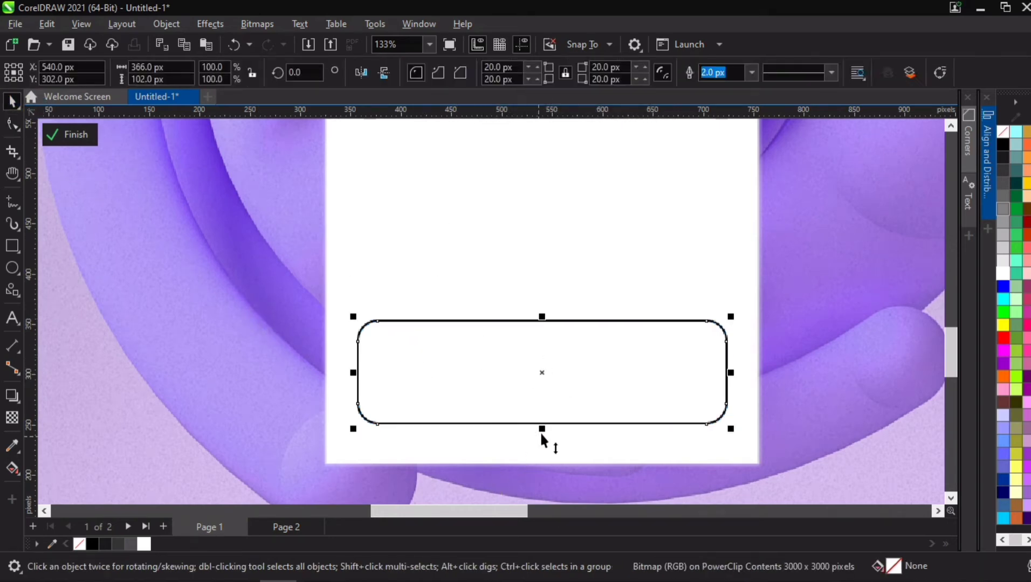
drag(542, 429, 540, 409)
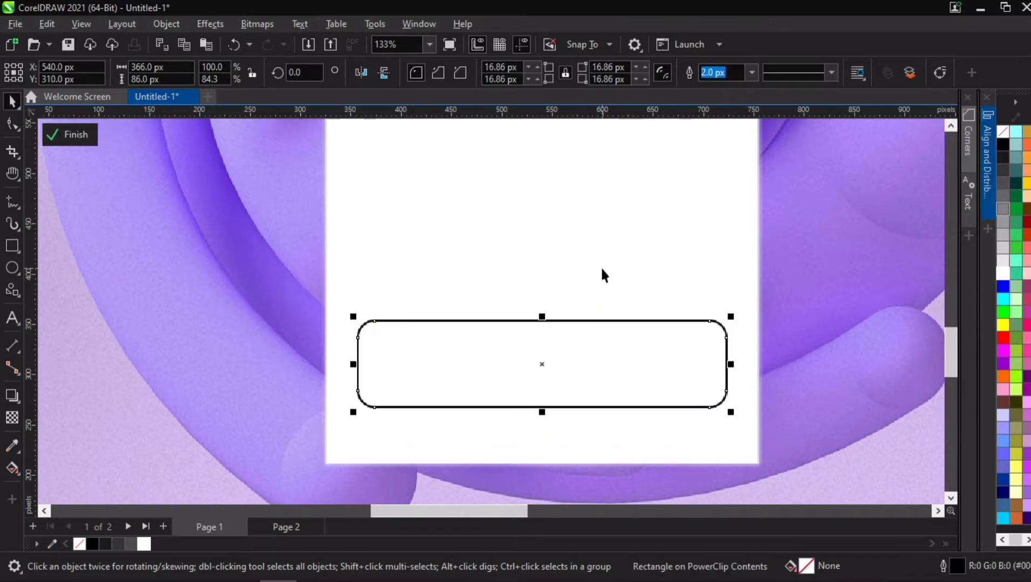
scroll(257, 326, down, 5)
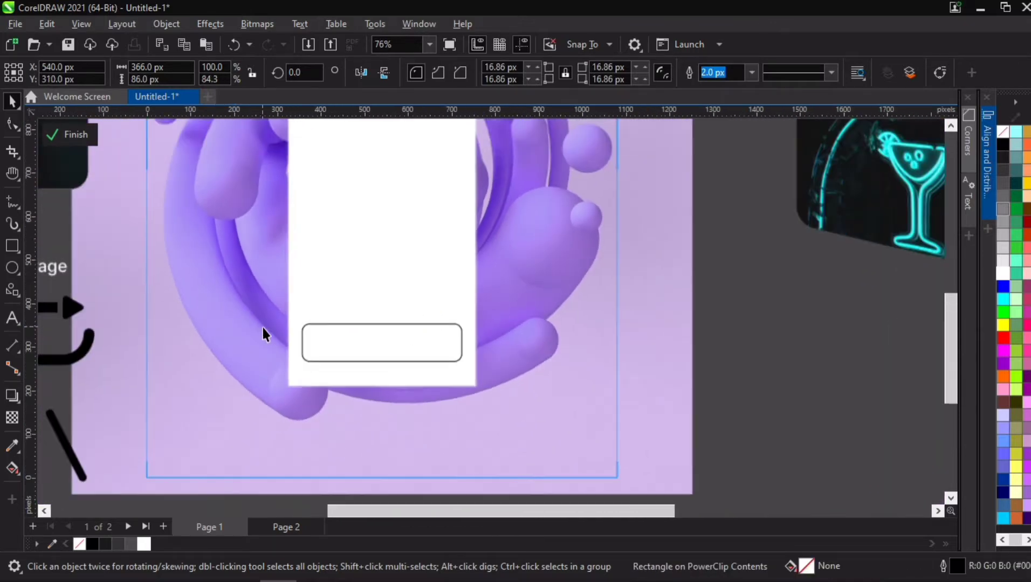
scroll(97, 329, down, 3)
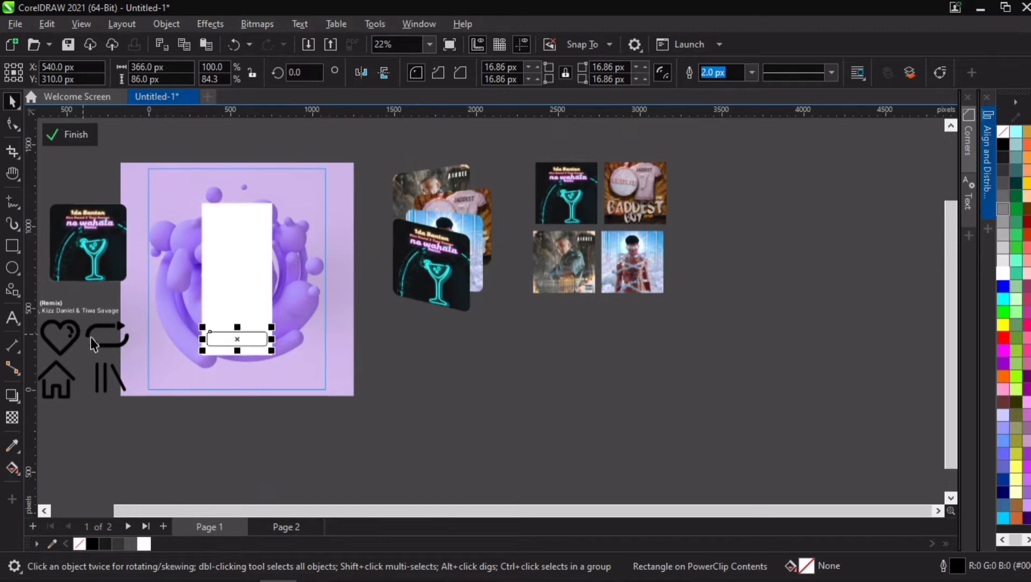
key(h)
drag(82, 320, 329, 332)
scroll(310, 354, up, 3)
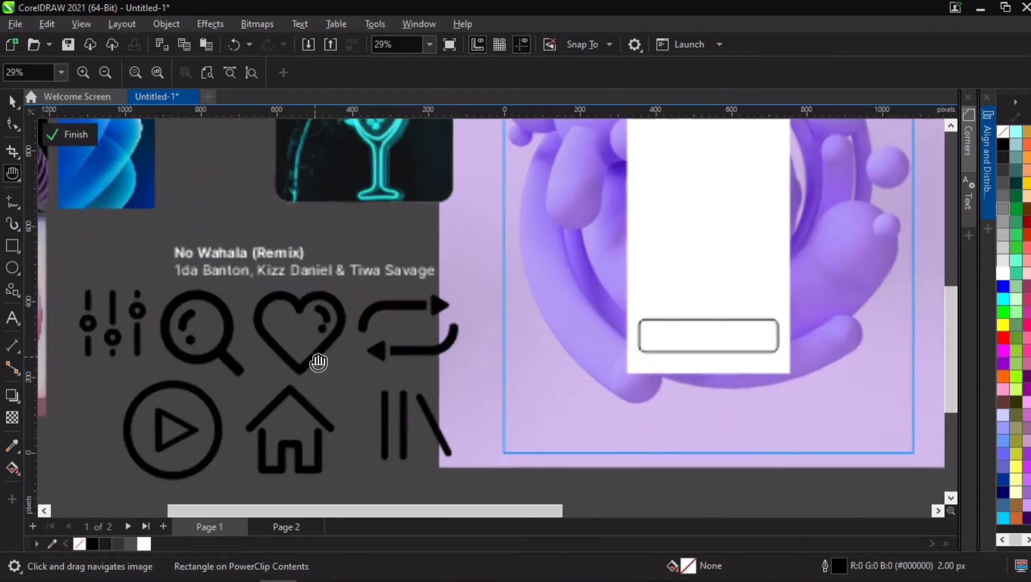
- Move the home, search, heart and library icons onto the rounded rectangle at the bottom of the white screen
key(space)
drag(299, 405, 659, 303)
drag(228, 340, 696, 339)
drag(526, 476, 781, 256)
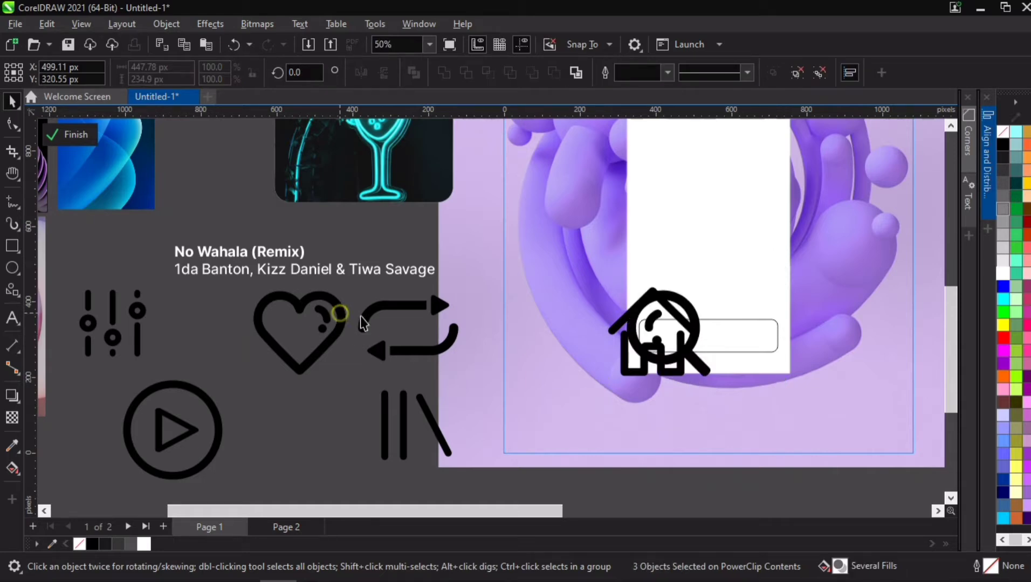
drag(342, 318, 717, 318)
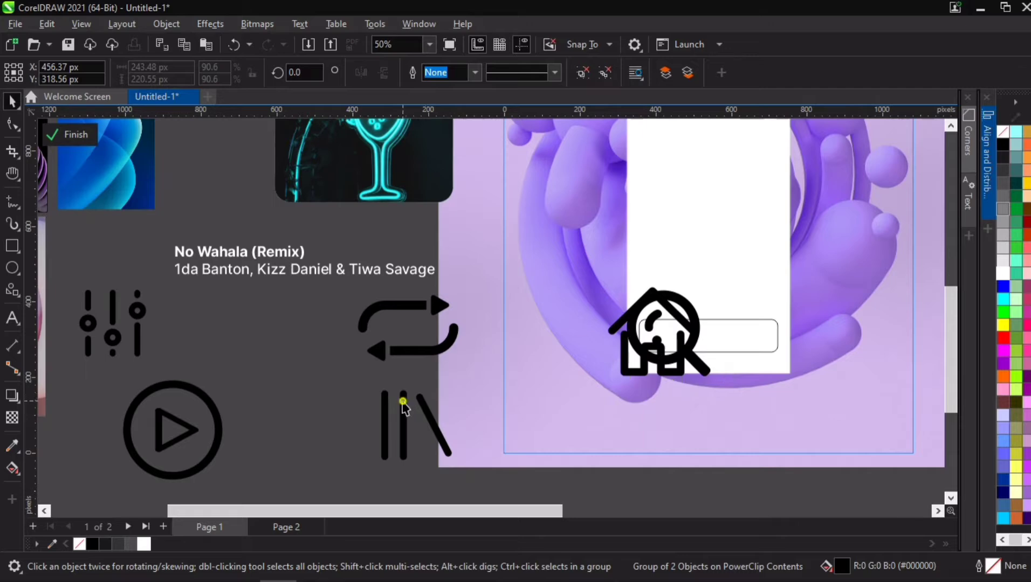
drag(412, 404, 649, 332)
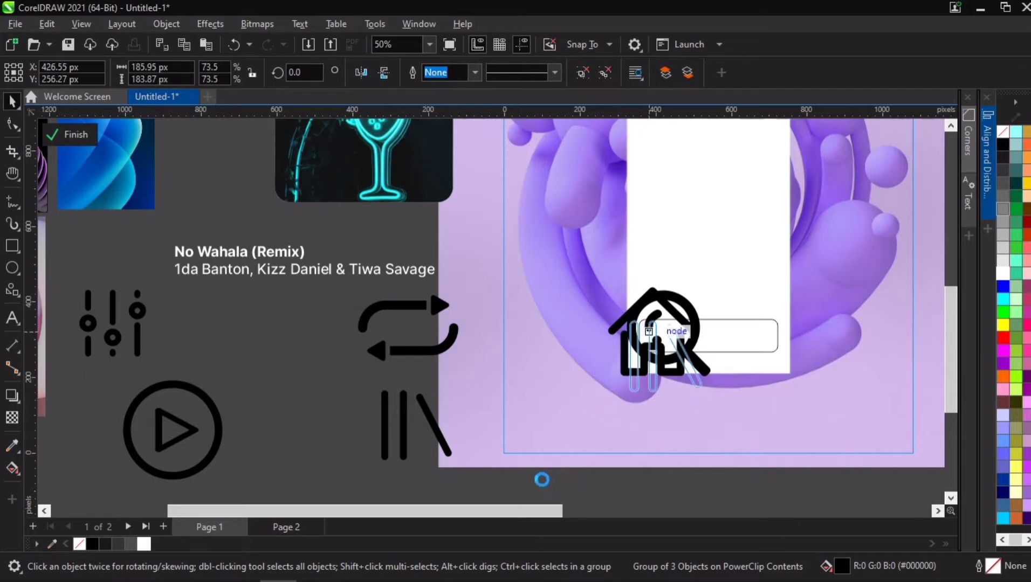
- Scale the selected icons down together to about 77 px so they fit inside the rounded rectangle
drag(535, 485, 742, 320)
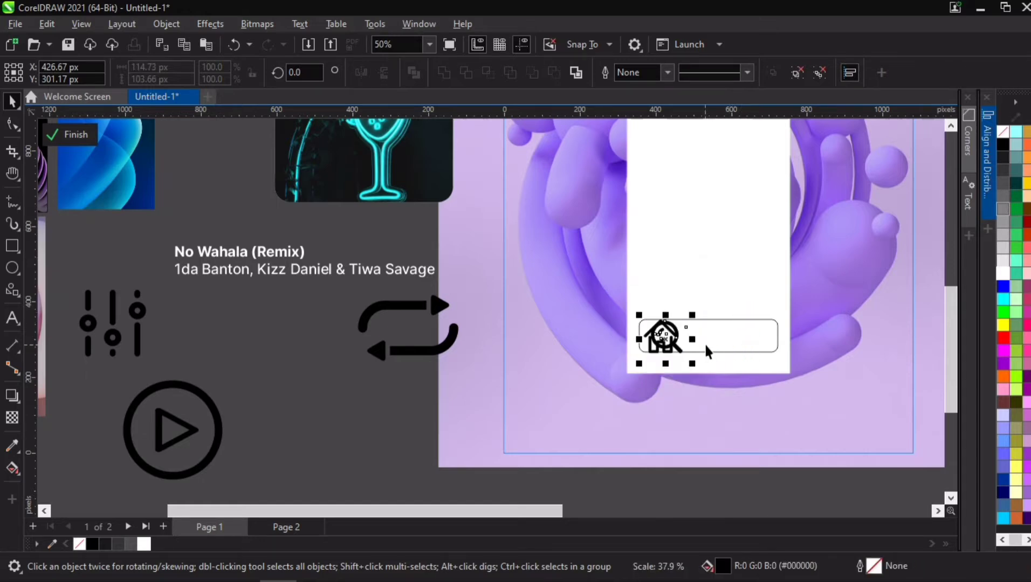
scroll(704, 342, up, 3)
drag(671, 285, 697, 299)
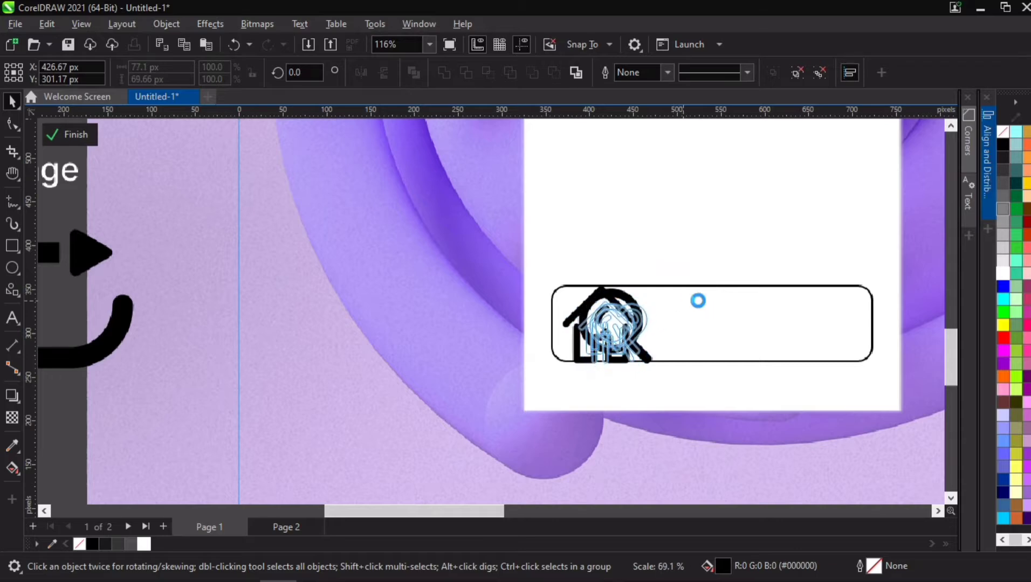
- Align the icons to the rounded rectangle's horizontal and vertical centers
shift+click(771, 313)
click(988, 153)
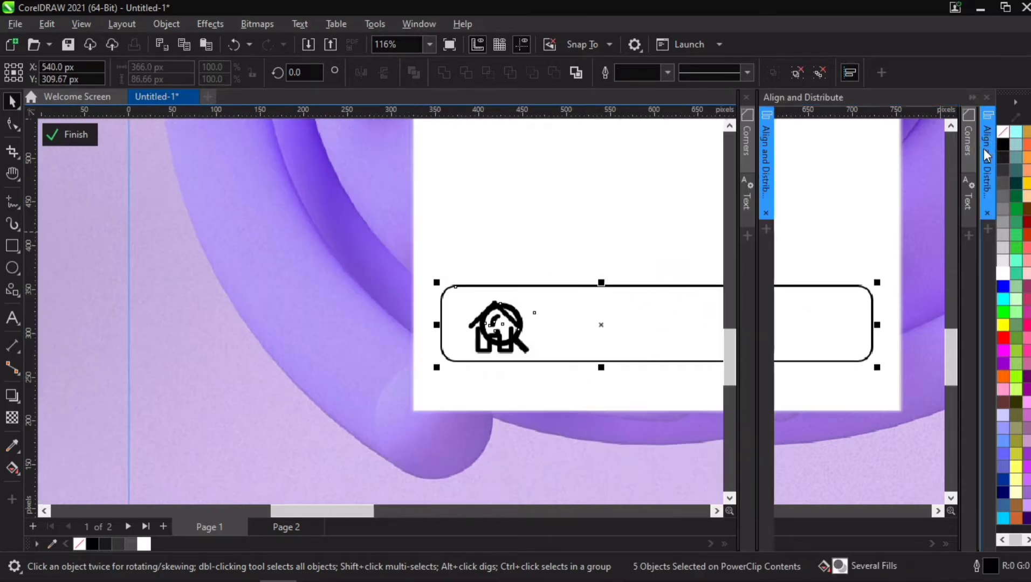
click(793, 140)
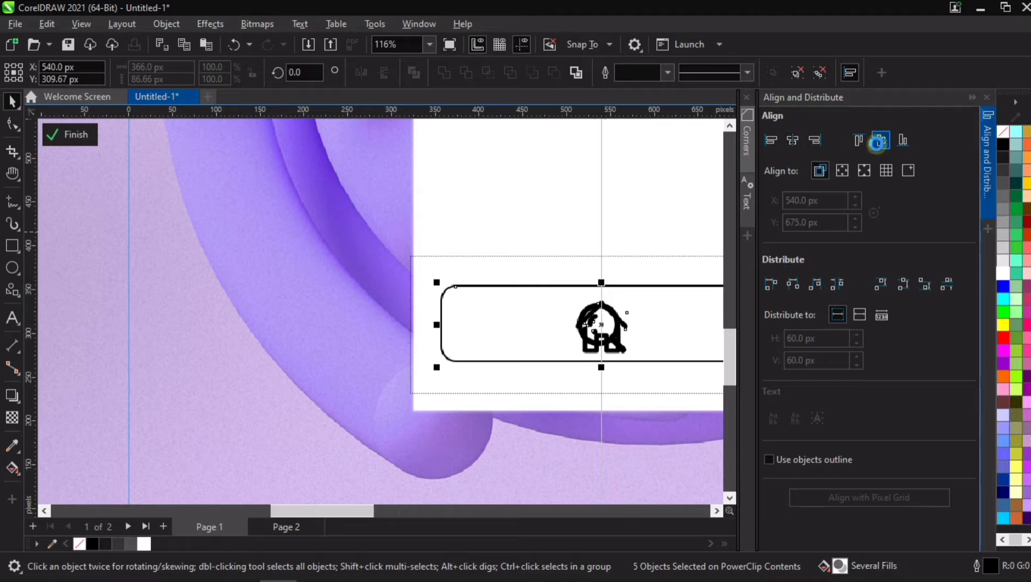
click(877, 144)
click(990, 164)
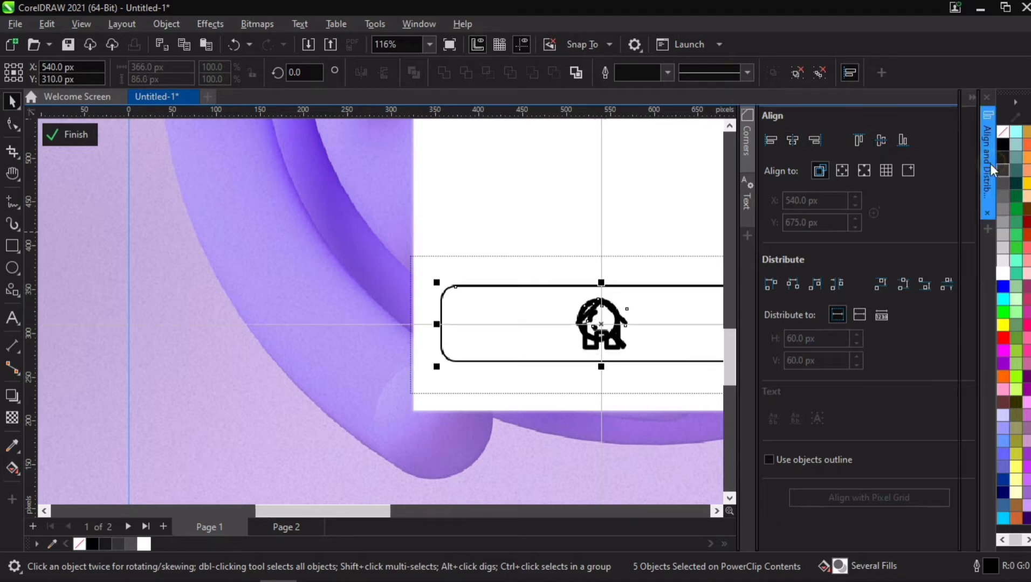
click(726, 399)
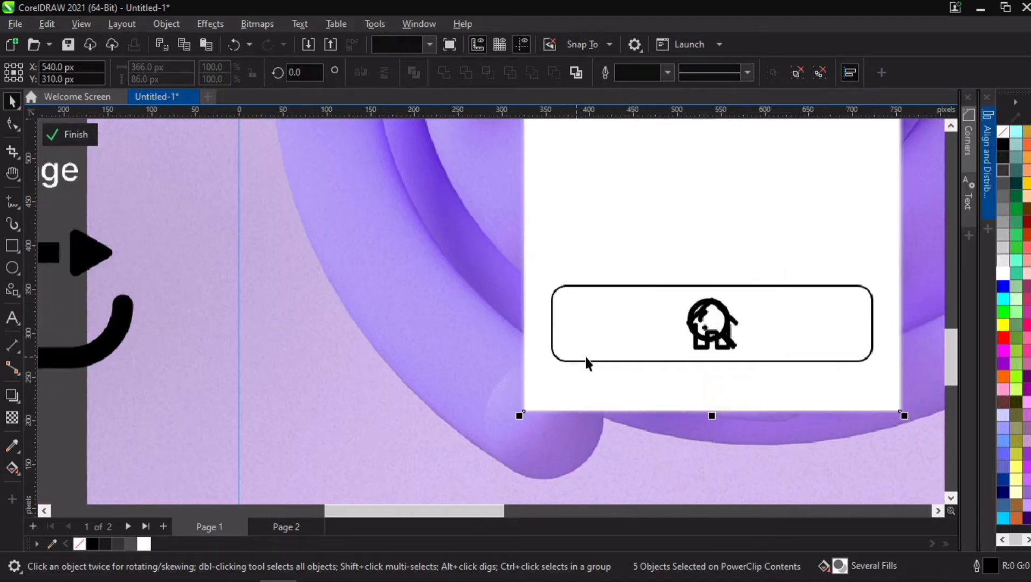
click(734, 407)
key(h)
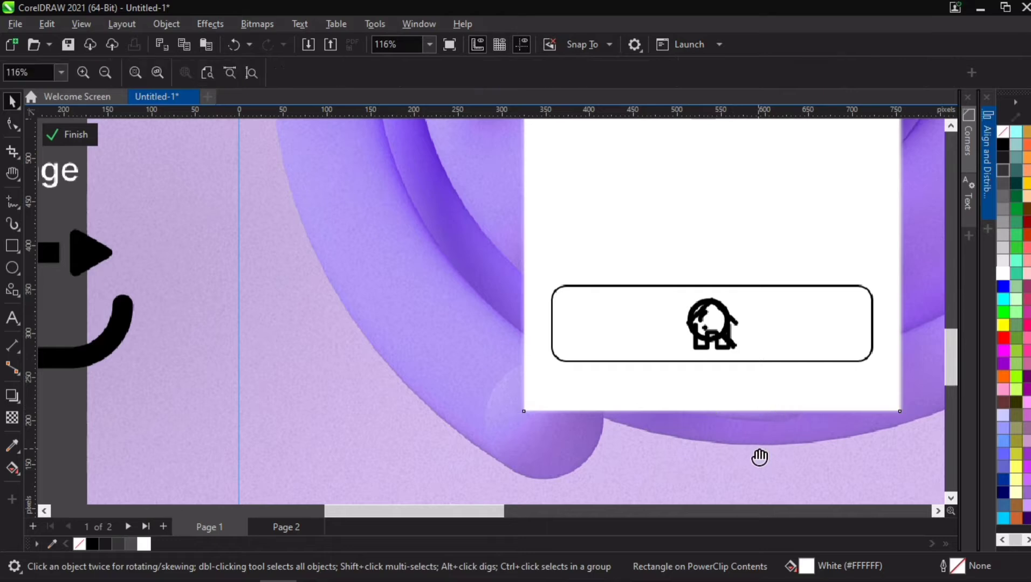
drag(759, 457, 565, 267)
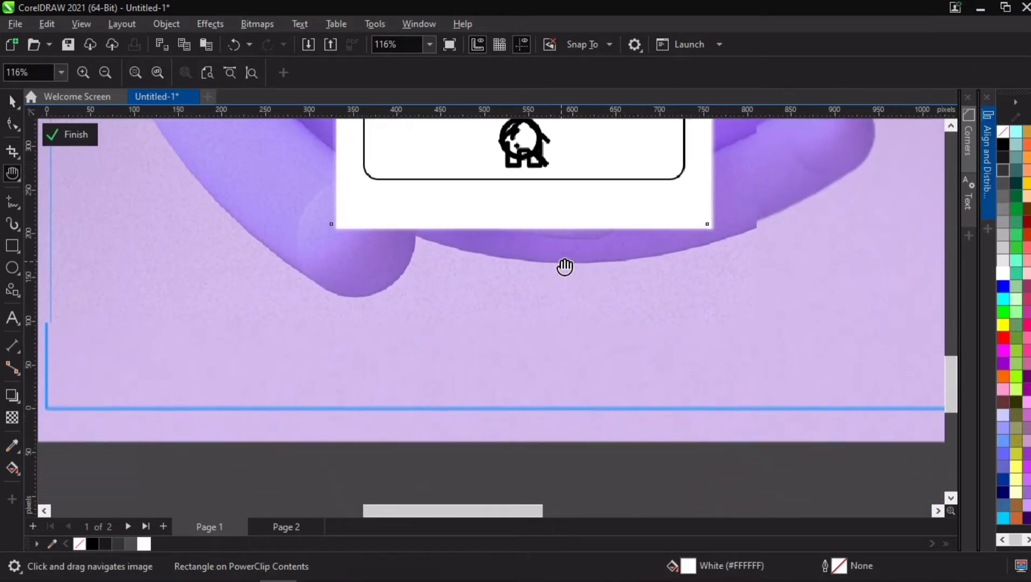
key(space)
mouse_move(409, 460)
mouse_down()
mouse_move(572, 114)
mouse_move(569, 74)
mouse_move(538, 264)
mouse_move(571, 268)
mouse_up()
click(988, 161)
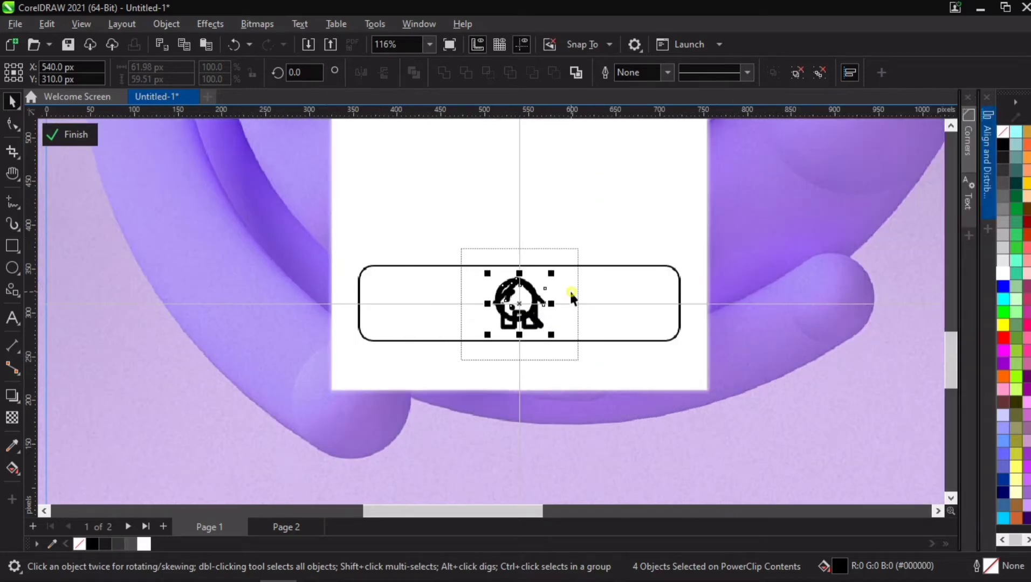
click(570, 291)
drag(522, 311, 422, 303)
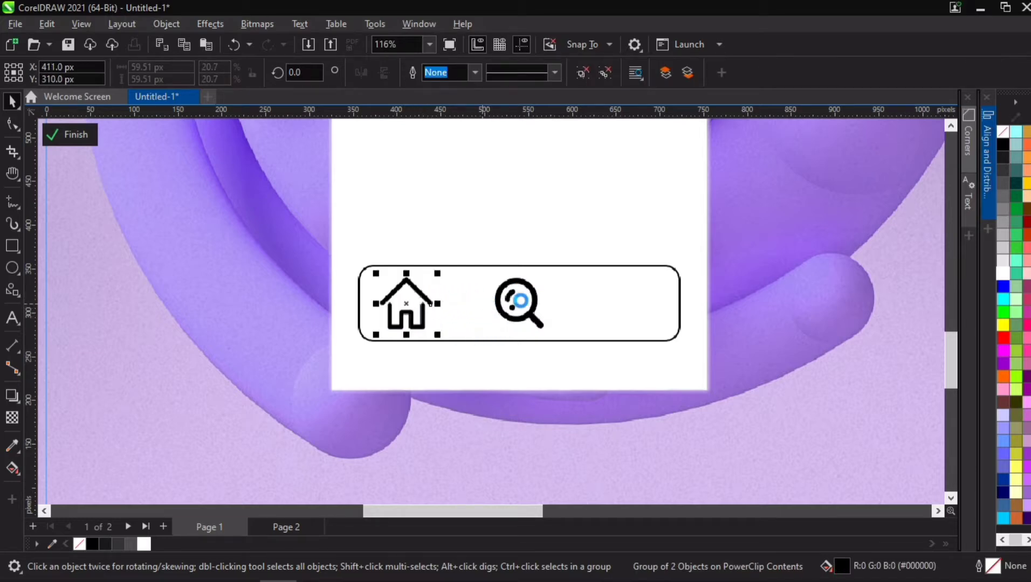
key(Delete)
scroll(530, 330, down, 5)
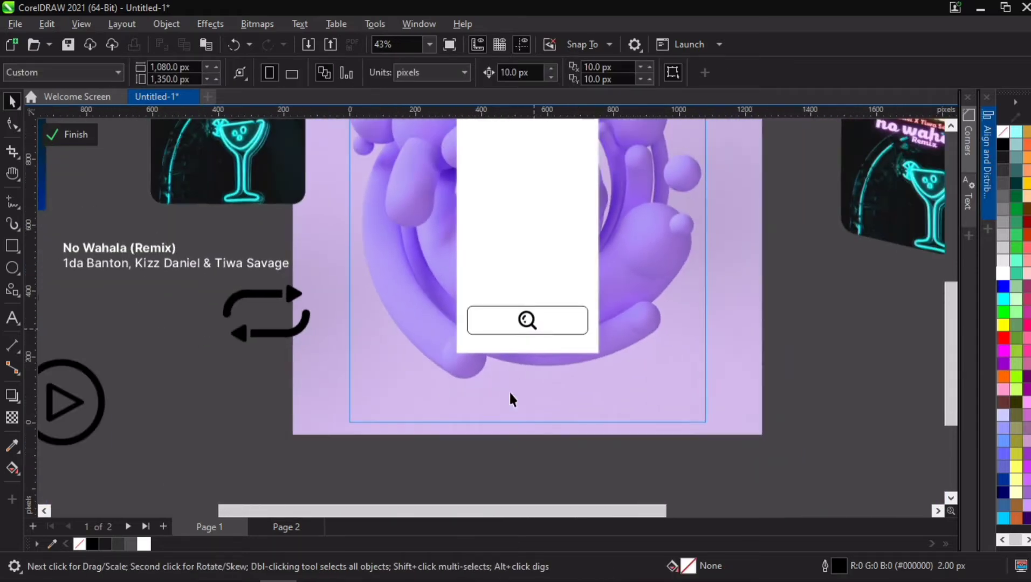
click(526, 320)
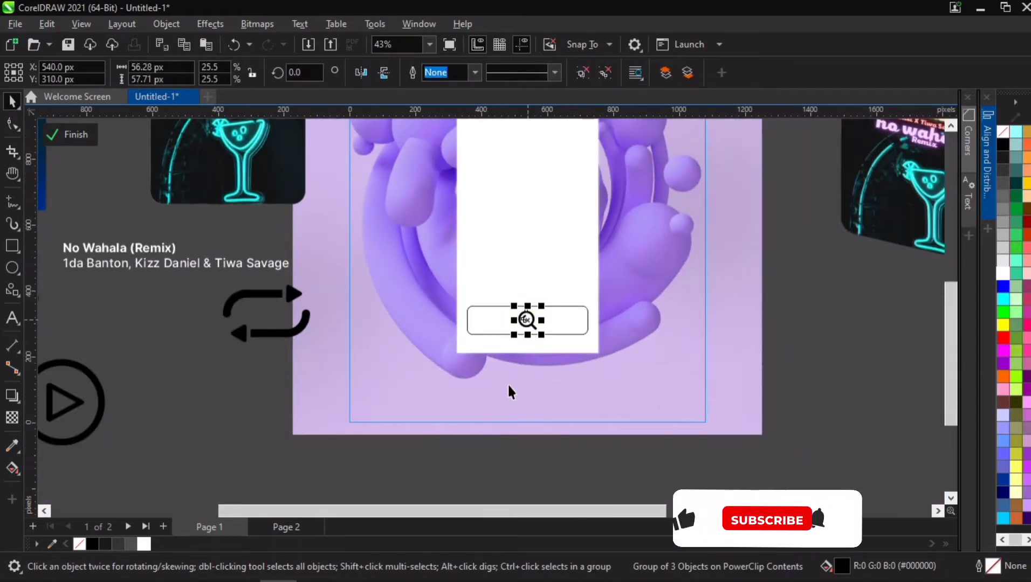
key(ctrl+z)
key(ctrl+z)
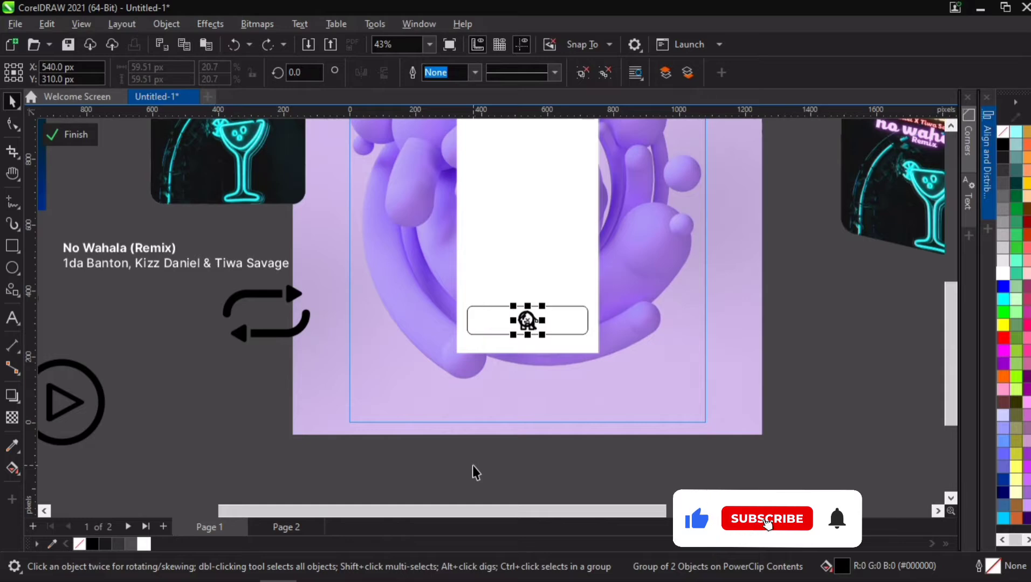
- Scale the stacked icons down to about 35 px
drag(465, 460, 568, 268)
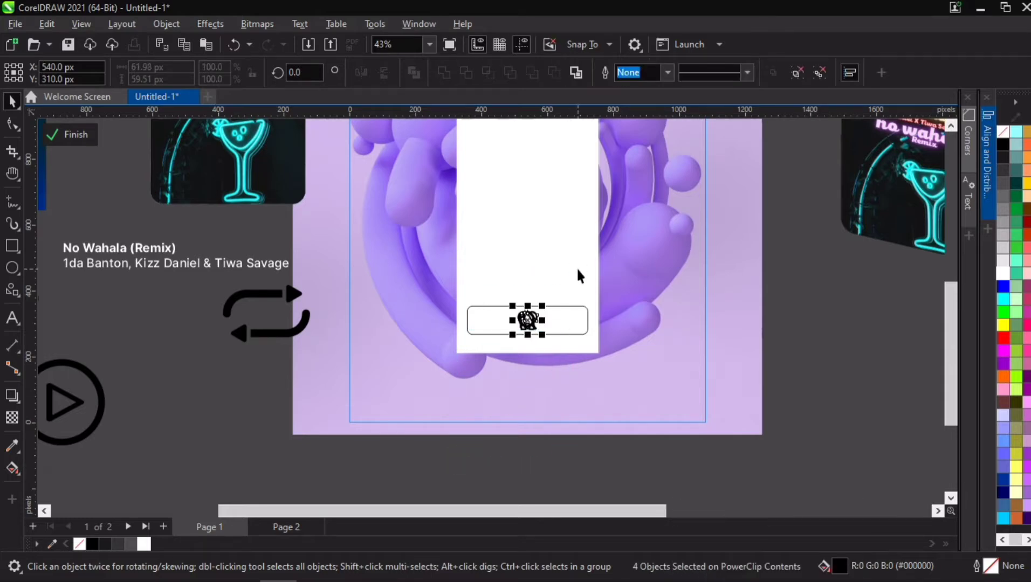
scroll(542, 300, up, 3)
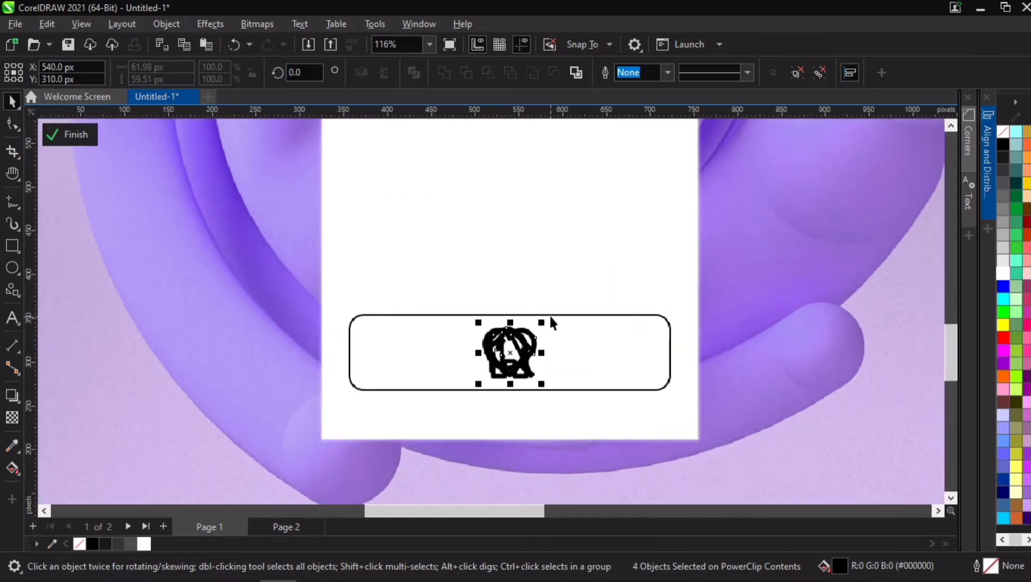
drag(545, 322, 563, 331)
scroll(539, 350, up, 2)
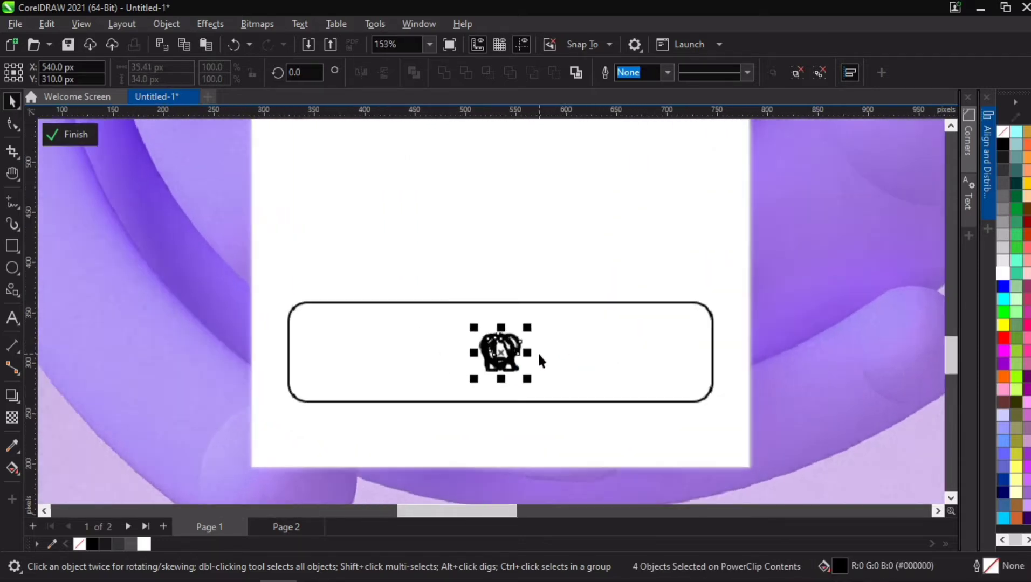
- Spread the icons along the bar: home at the left, search and library in the middle, heart at the right end
click(542, 349)
drag(502, 341, 399, 345)
drag(489, 340, 264, 346)
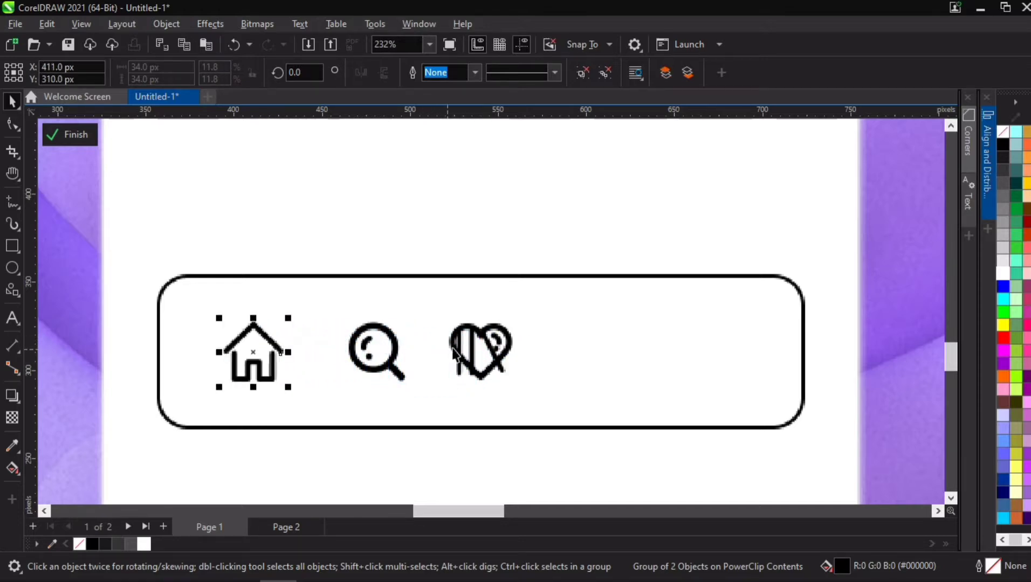
drag(454, 353, 732, 345)
mouse_move(275, 350)
mouse_down()
mouse_move(243, 358)
mouse_move(291, 351)
mouse_move(259, 349)
mouse_move(280, 345)
mouse_move(266, 341)
mouse_up()
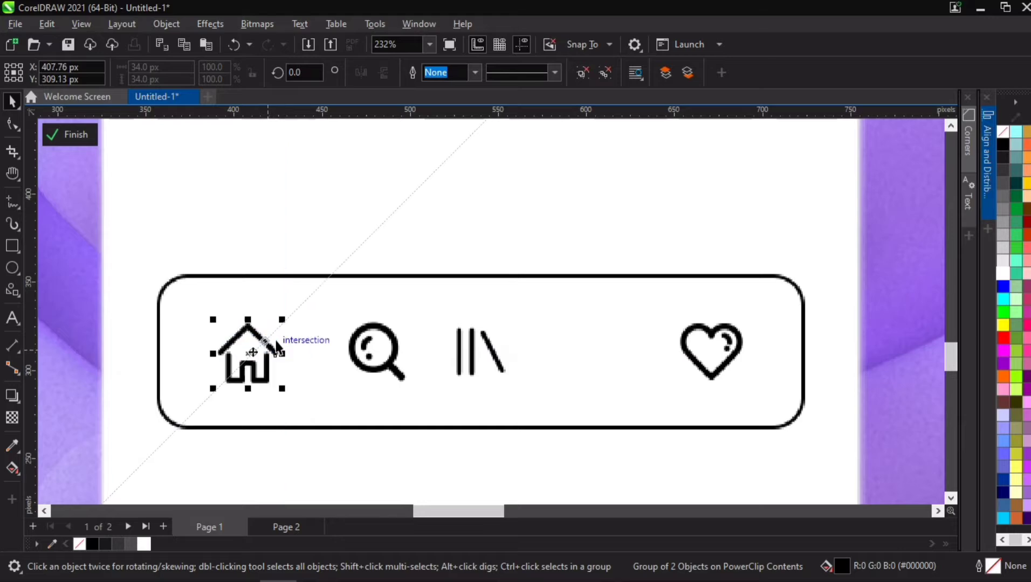
key(ctrl+z)
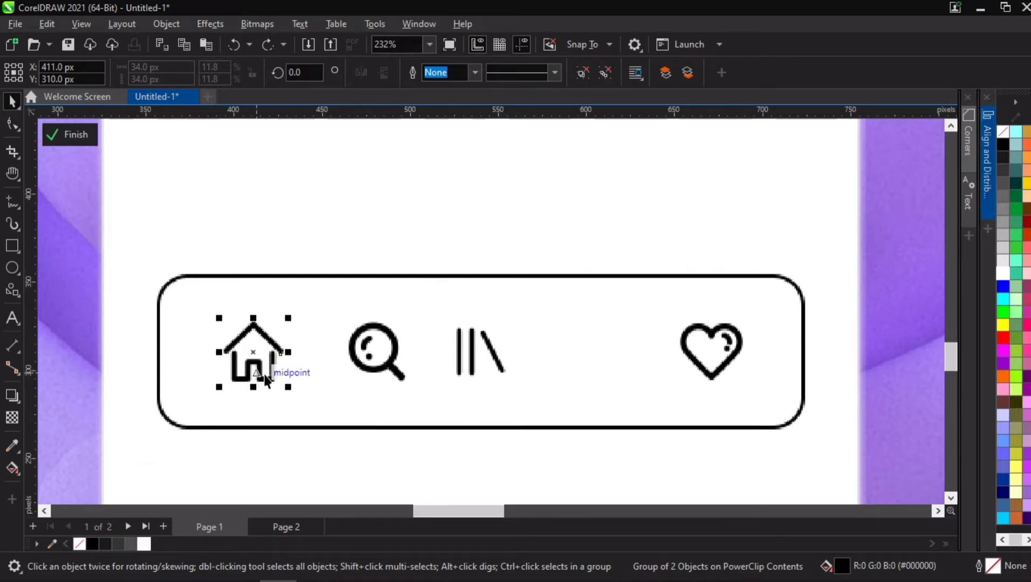
mouse_move(270, 359)
mouse_down()
mouse_move(253, 372)
mouse_move(276, 363)
mouse_up()
drag(276, 358, 292, 349)
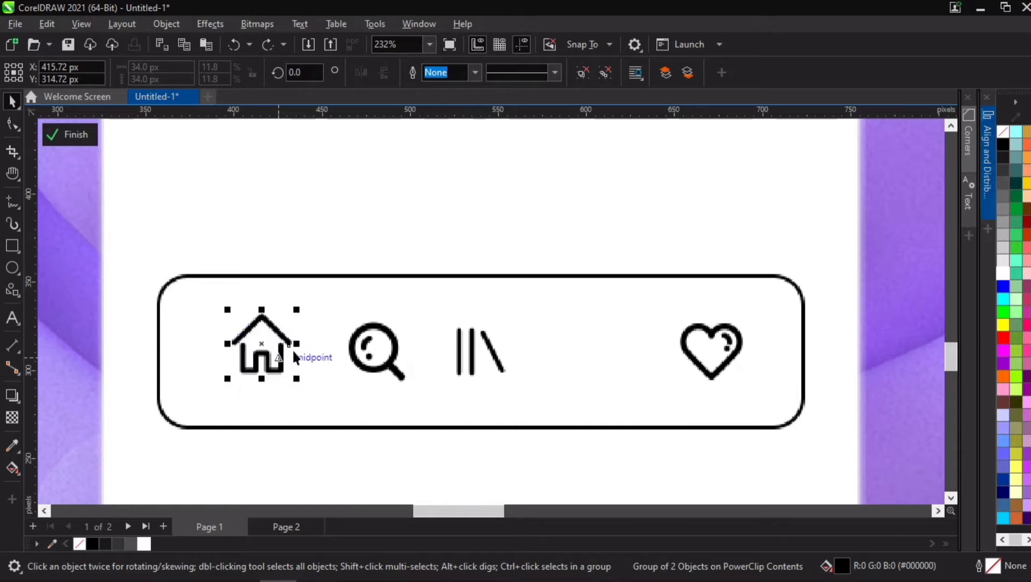
right_click(436, 116)
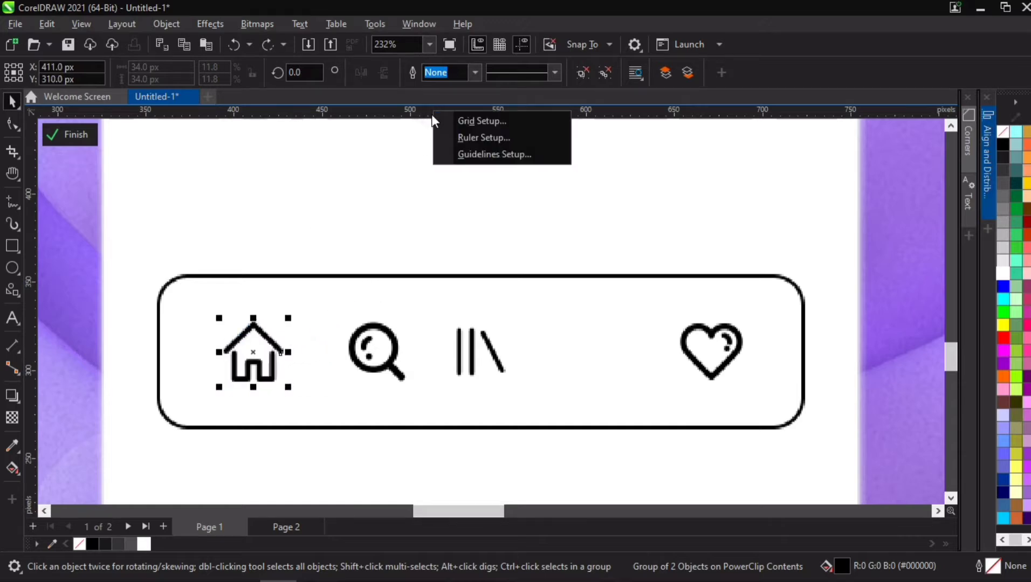
key(Escape)
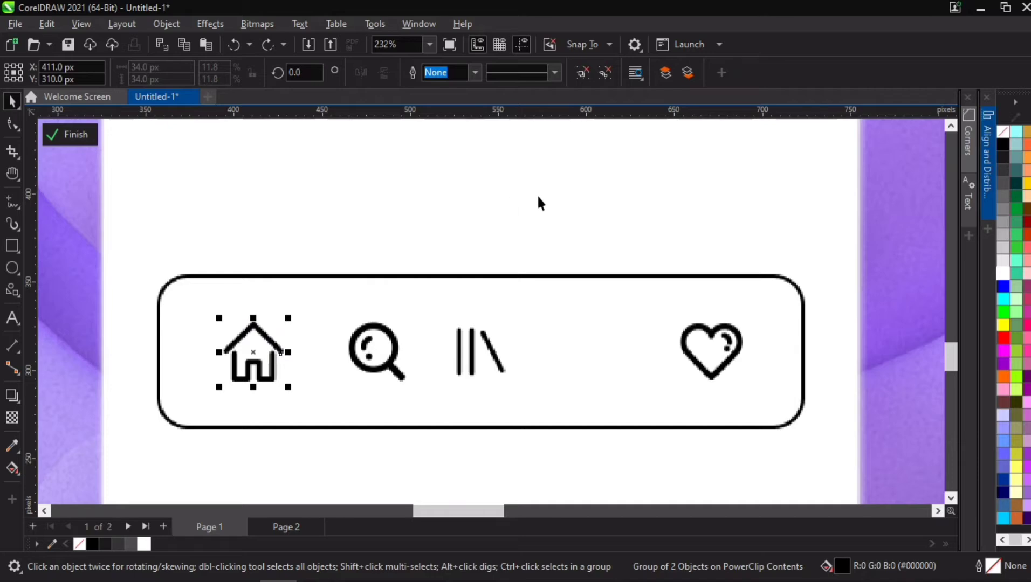
key(ctrl+j)
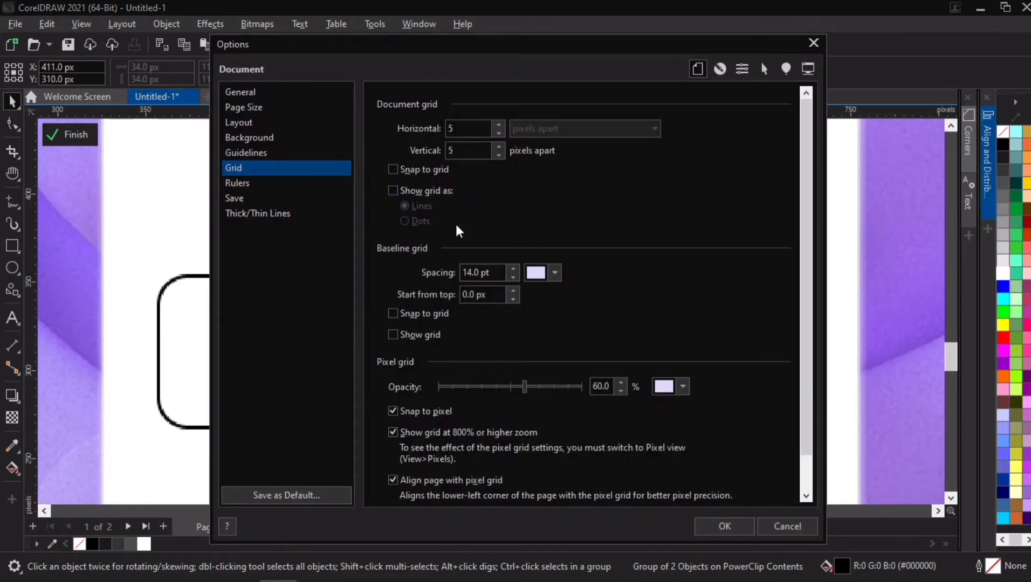
click(717, 527)
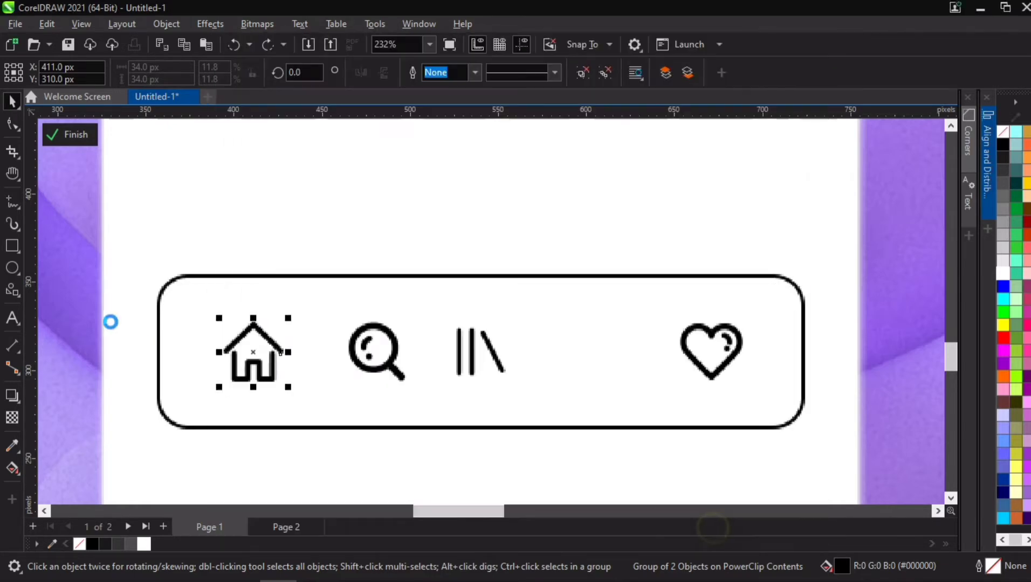
- Nudge the home icon 10 px to the left inside the bar
key(h)
drag(222, 327, 490, 238)
scroll(490, 237, down, 1)
key(space)
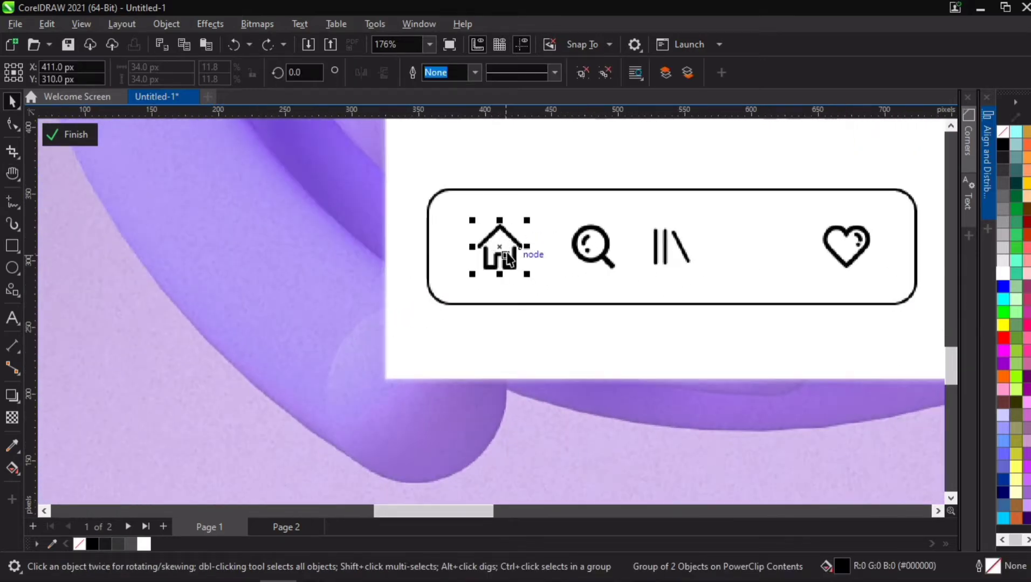
key(Left)
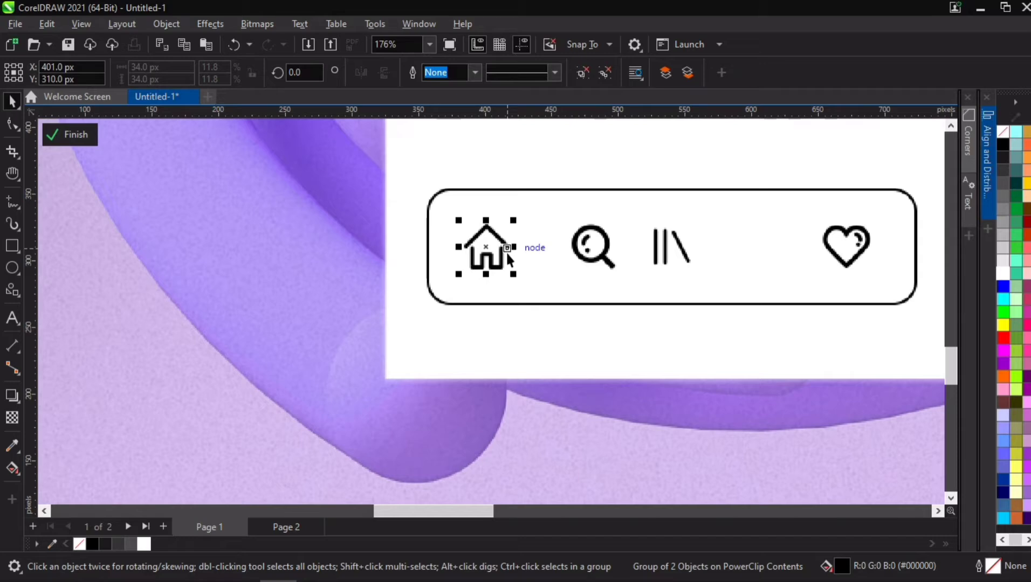
- Reposition the search and library icons so they sit evenly spaced between the home and heart icons
drag(667, 243, 738, 238)
click(609, 244)
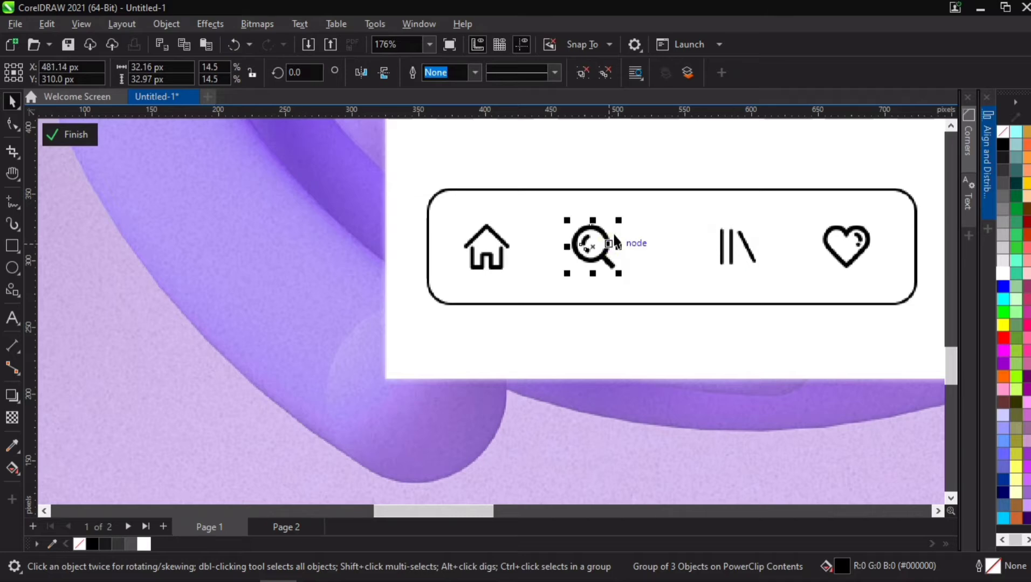
drag(591, 236, 615, 235)
key(h)
drag(740, 233, 587, 237)
key(space)
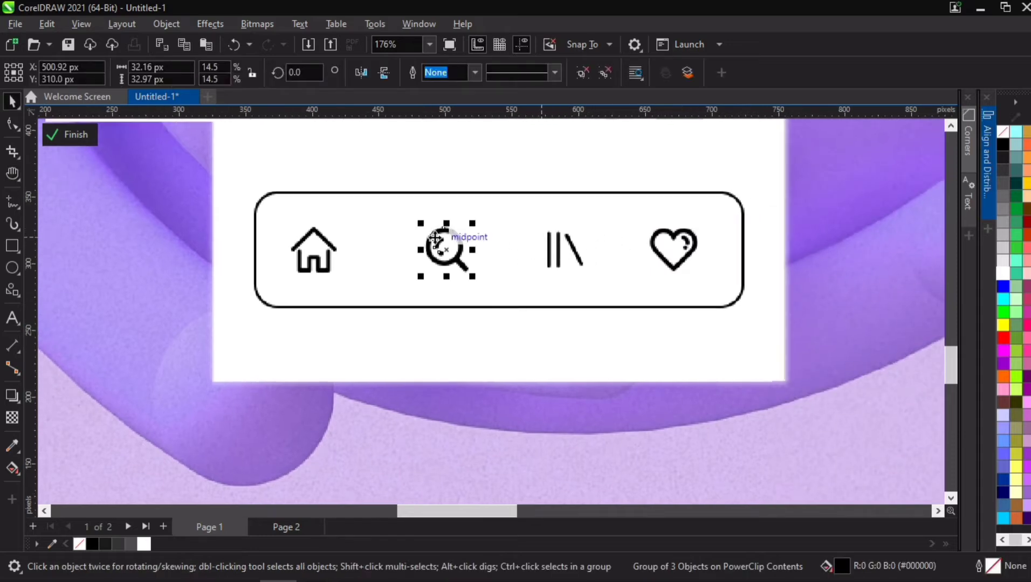
drag(434, 237, 450, 247)
drag(553, 257, 542, 253)
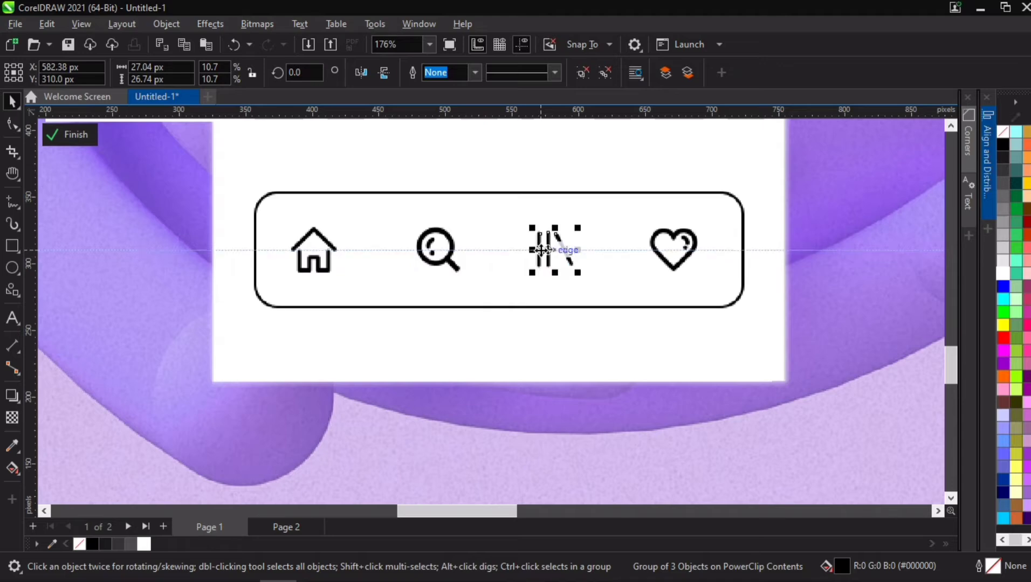
- Shrink the heart icon to about 31 px wide and nudge the library and search icons slightly right
click(680, 237)
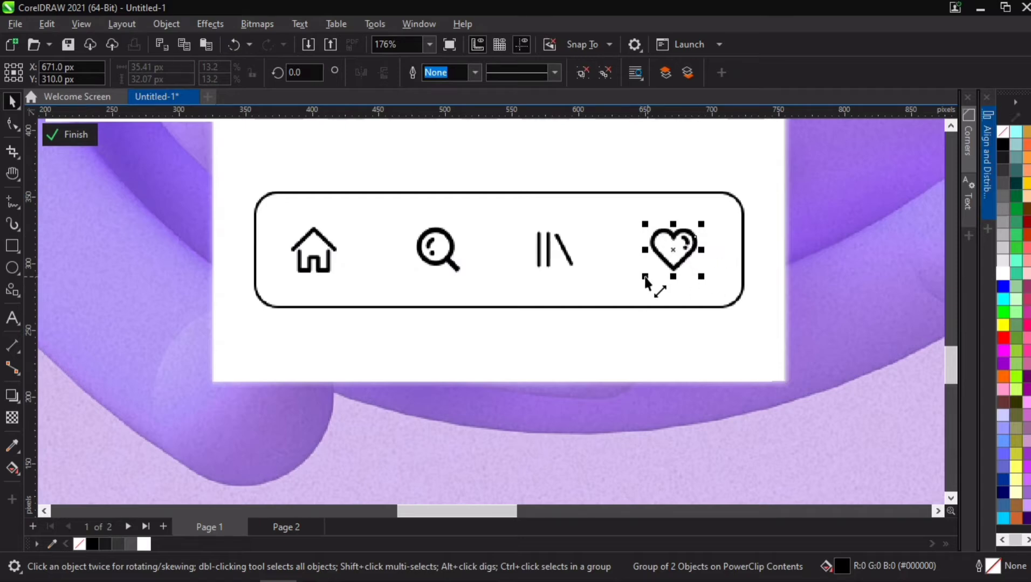
drag(646, 278, 649, 273)
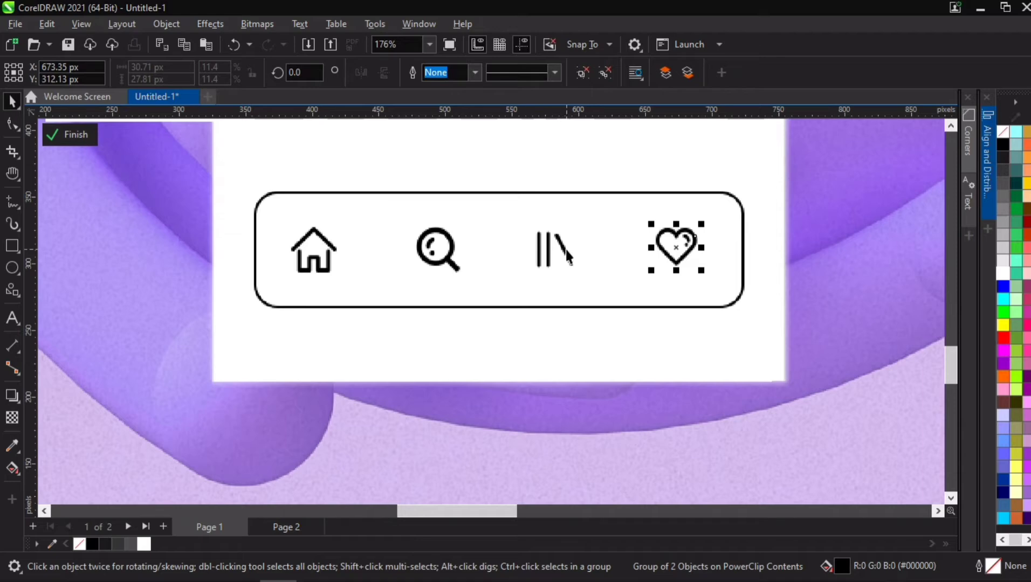
drag(566, 250, 584, 254)
drag(455, 238, 470, 240)
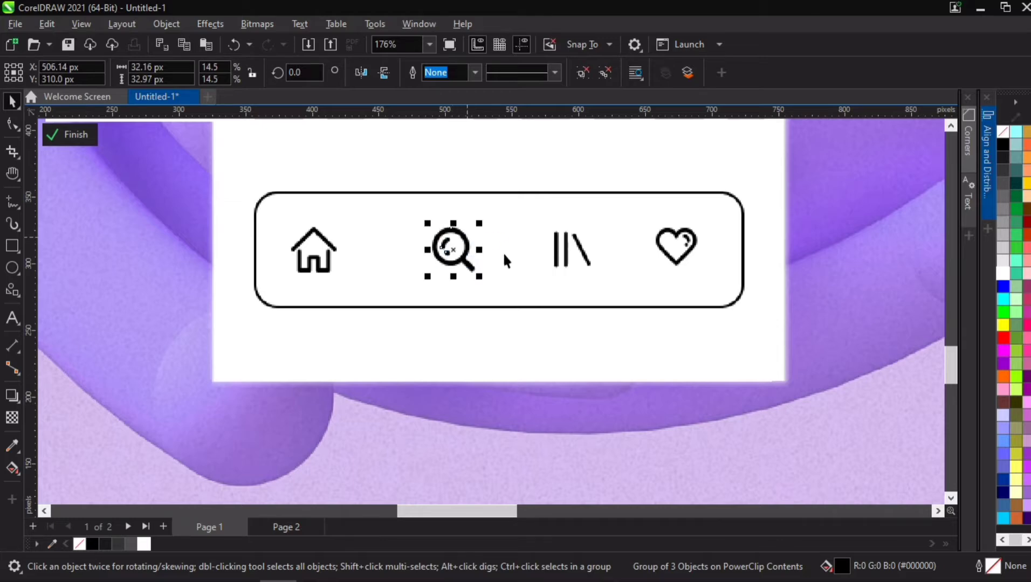
- Examine the spacing of the icons in the bottom navigation bar at different zoom levels
click(331, 243)
click(330, 243)
scroll(385, 246, down, 1)
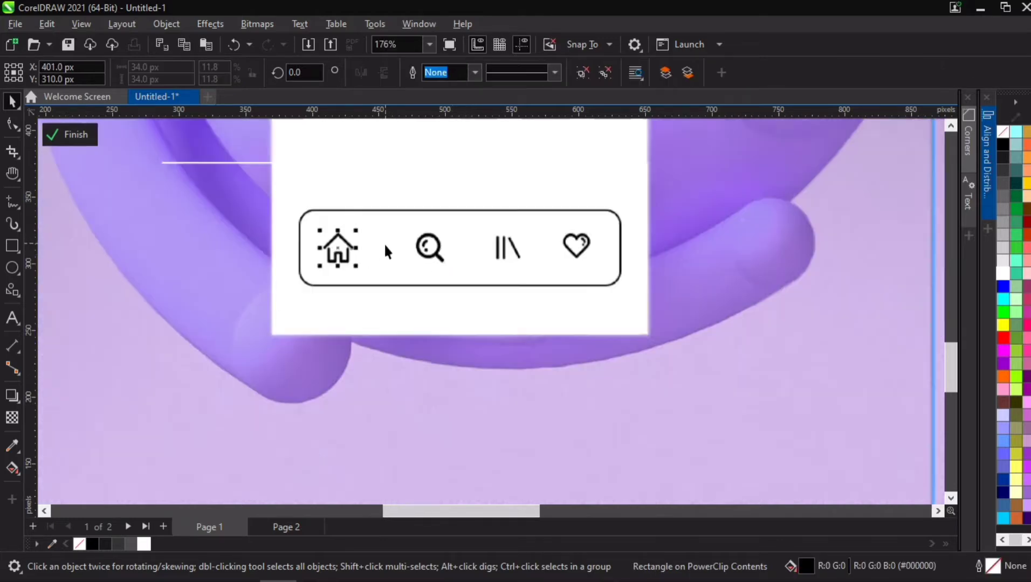
scroll(384, 242, down, 2)
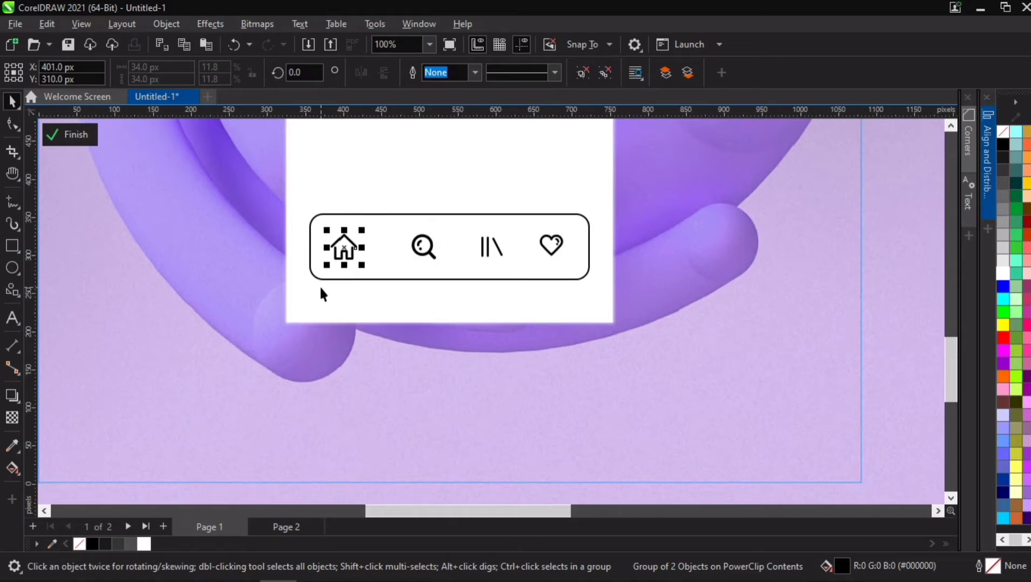
scroll(321, 294, up, 3)
scroll(279, 268, down, 2)
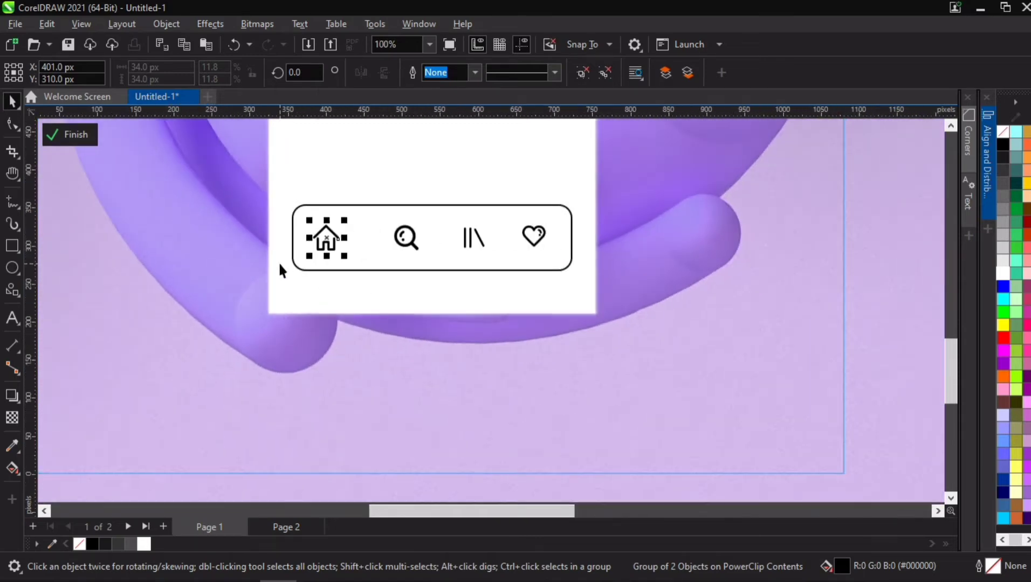
key(h)
drag(272, 228, 398, 283)
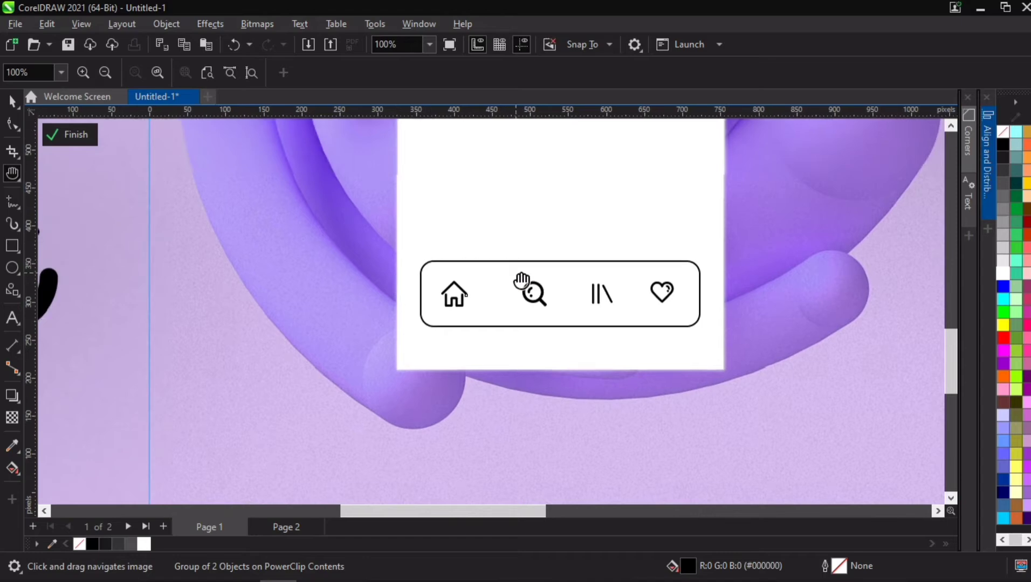
scroll(533, 302, up, 2)
scroll(520, 286, down, 4)
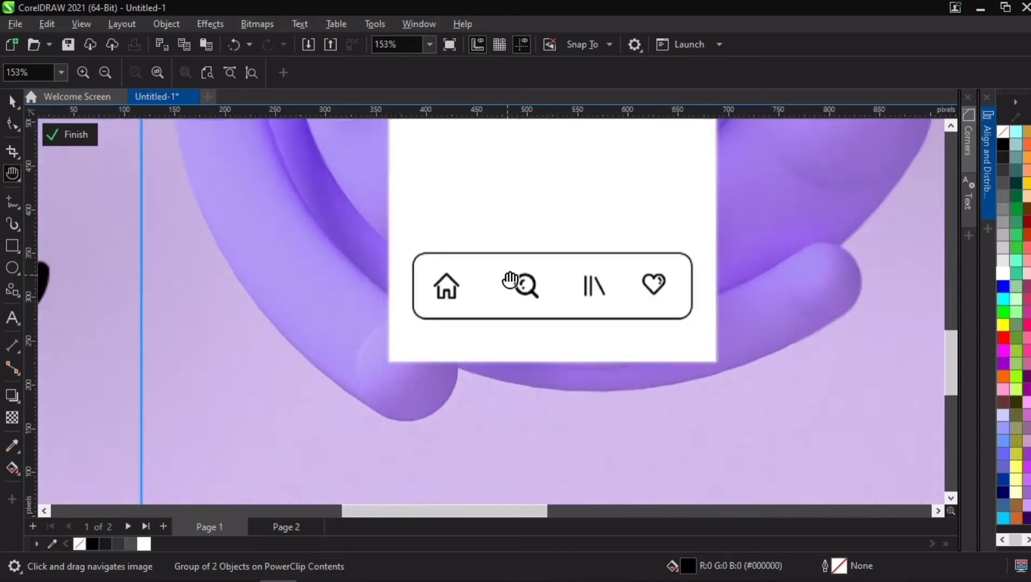
drag(582, 207, 508, 300)
scroll(507, 299, down, 1)
drag(490, 230, 473, 289)
scroll(467, 276, down, 1)
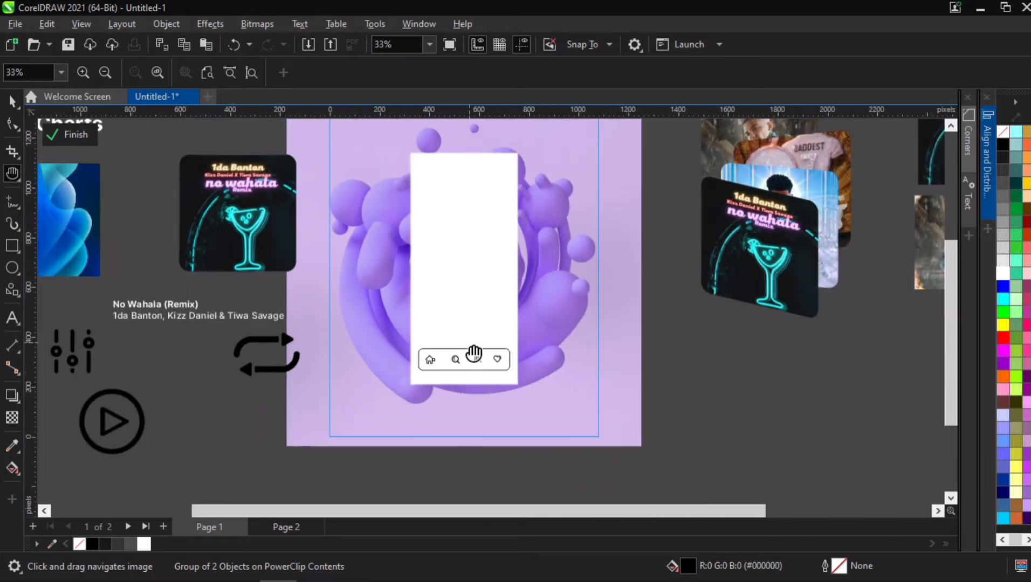
scroll(465, 359, up, 2)
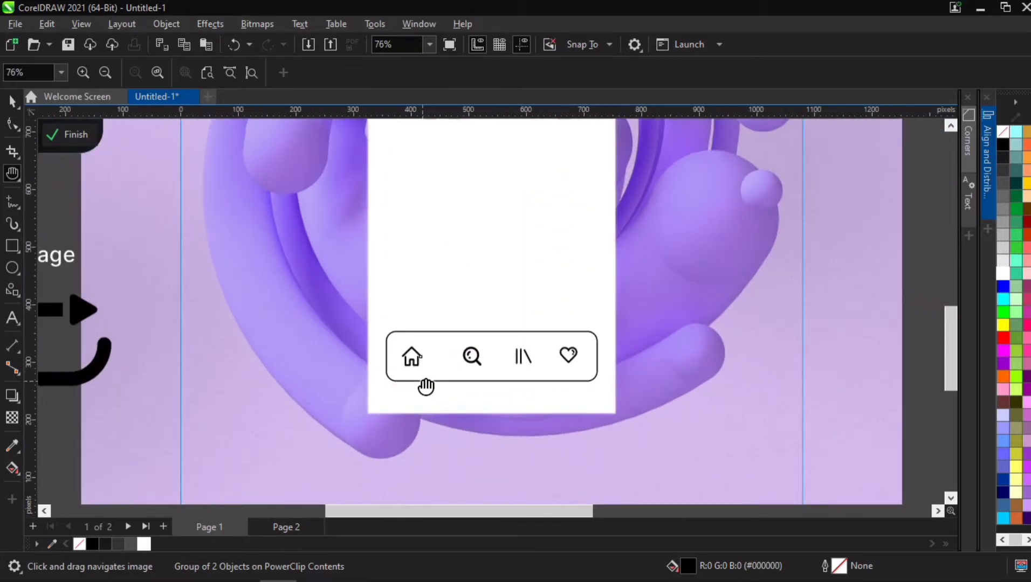
scroll(423, 380, up, 2)
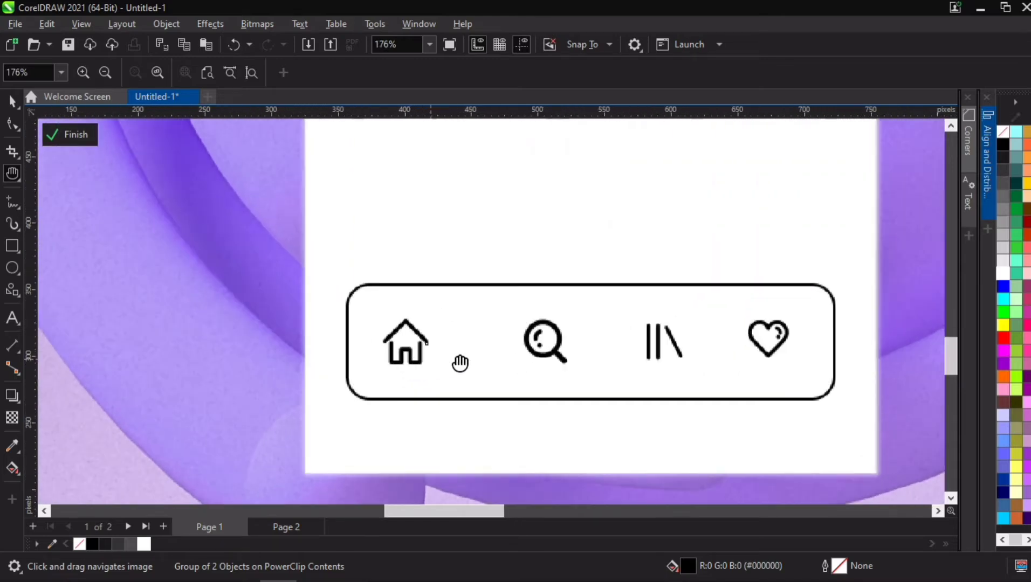
key(space)
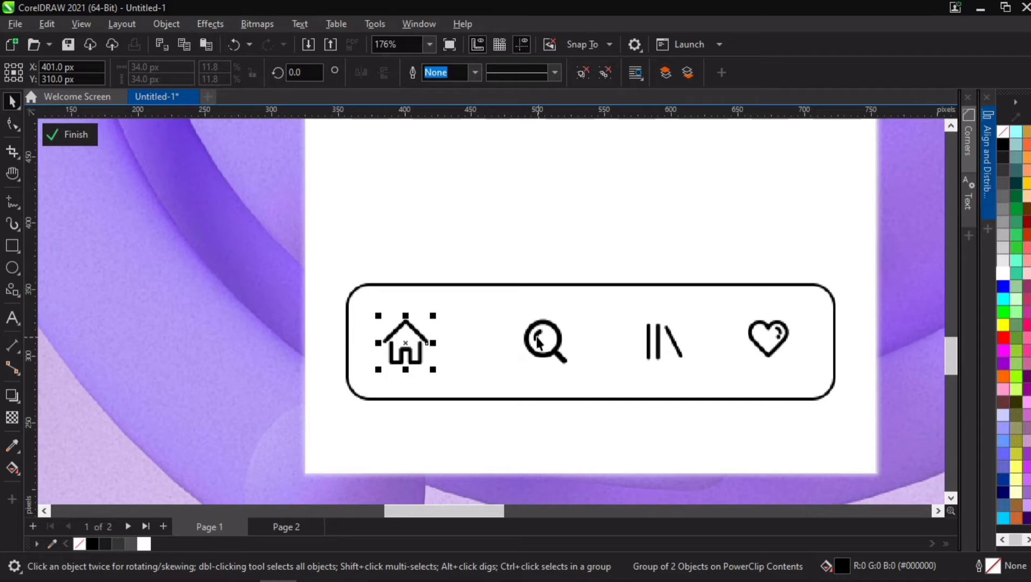
- Nudge the search and library icons slightly left to even out the spacing between icons
drag(538, 341, 522, 340)
click(645, 335)
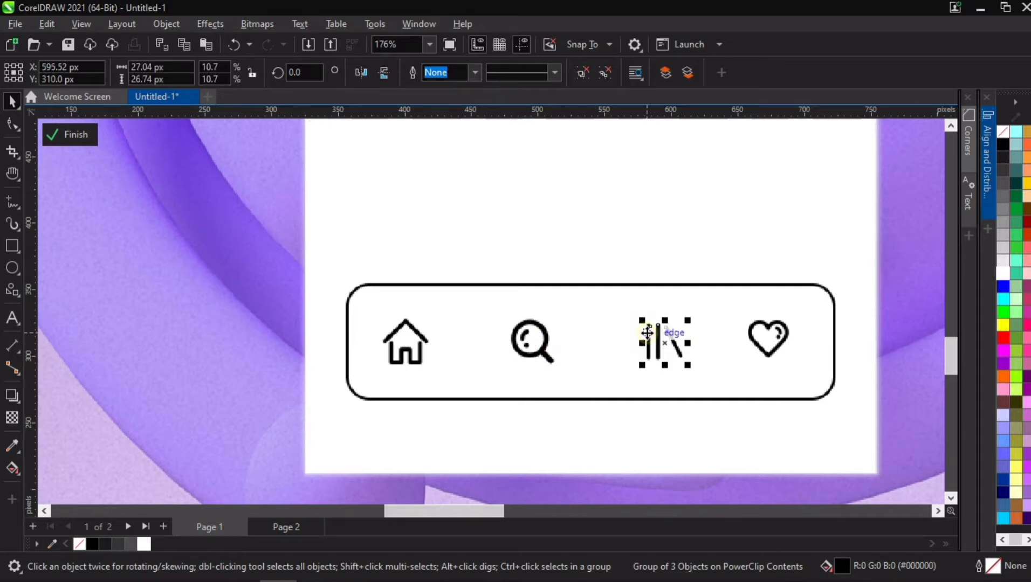
drag(644, 331, 643, 328)
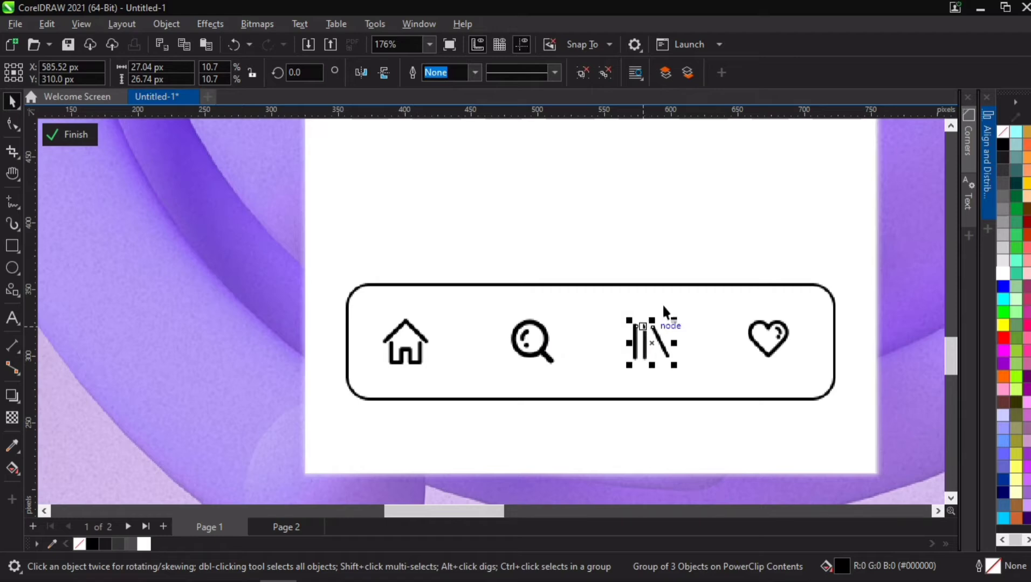
- Select all four navigation icons, ungroup them completely and regroup them as a single group
scroll(734, 331, down, 2)
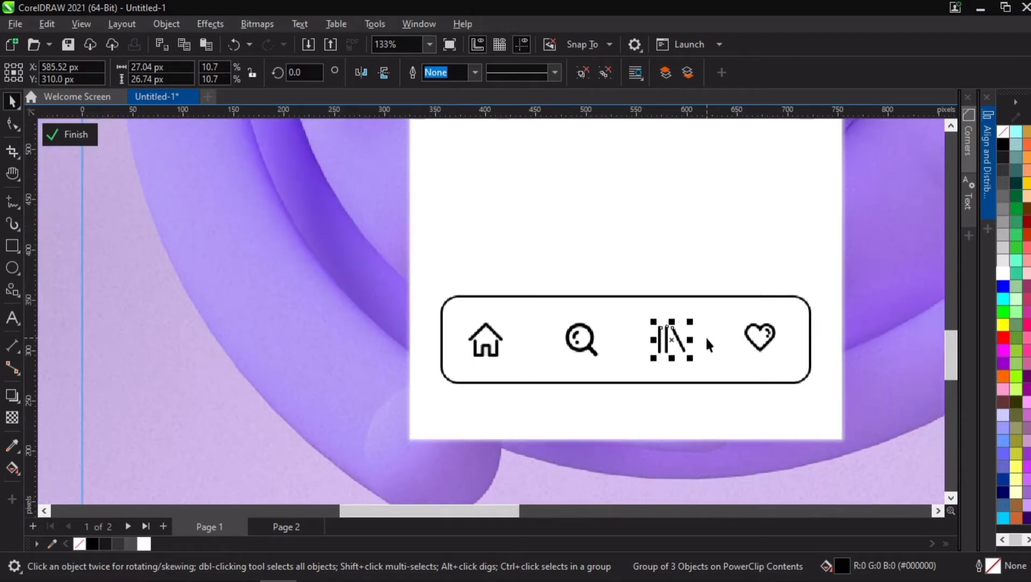
scroll(706, 336, down, 1)
scroll(604, 361, down, 2)
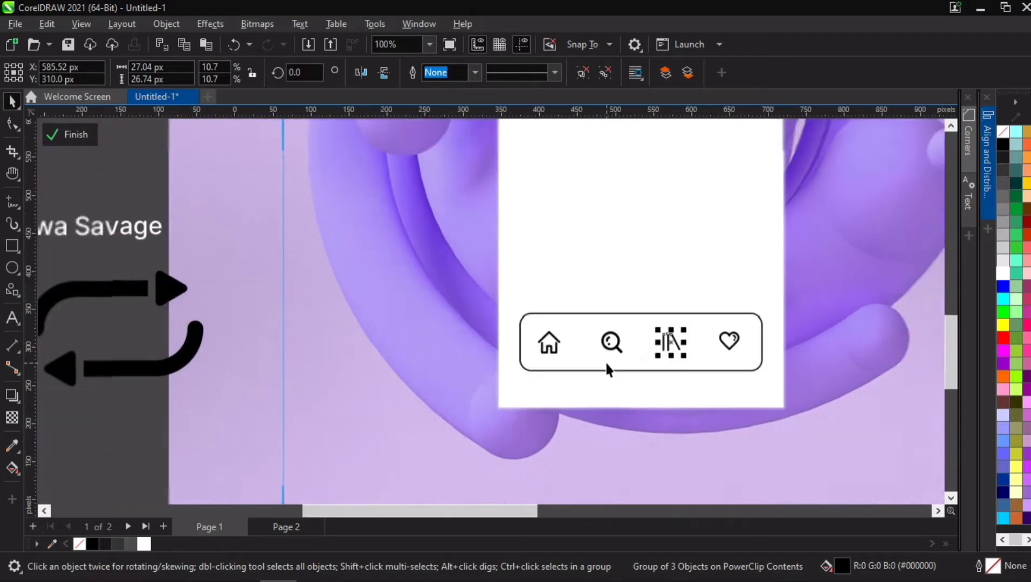
key(h)
drag(610, 362, 506, 294)
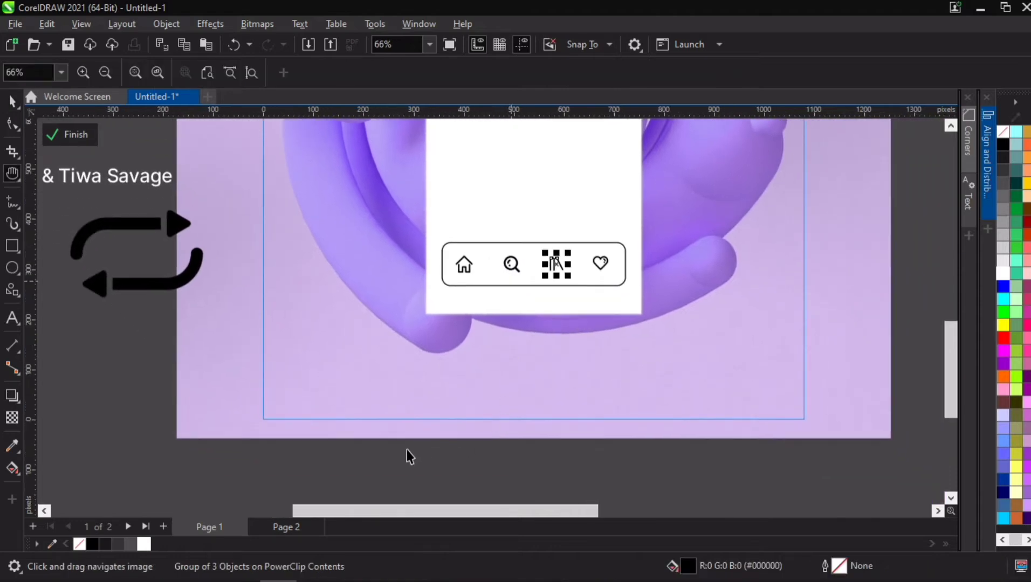
drag(603, 215, 619, 214)
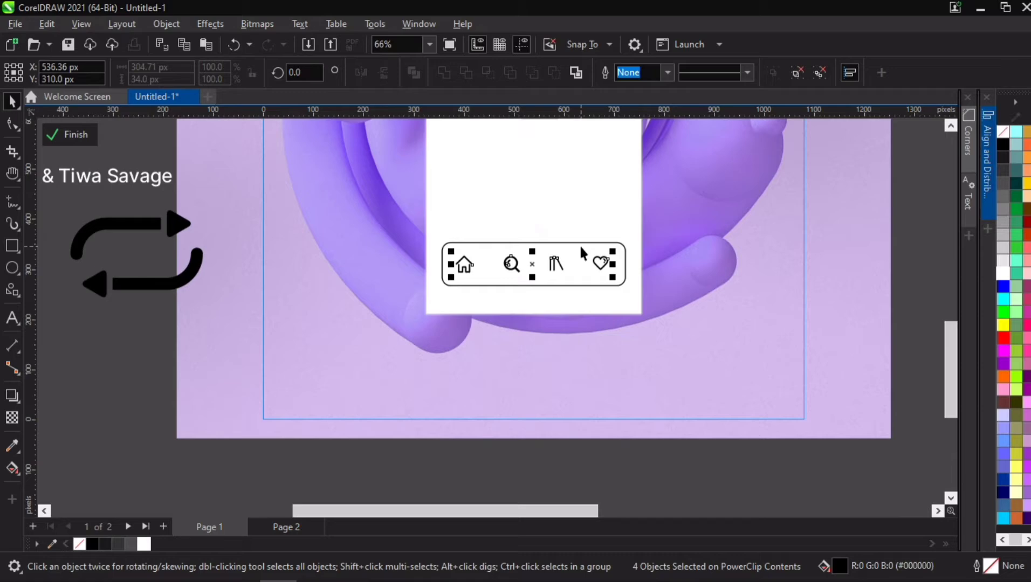
key(ctrl+u)
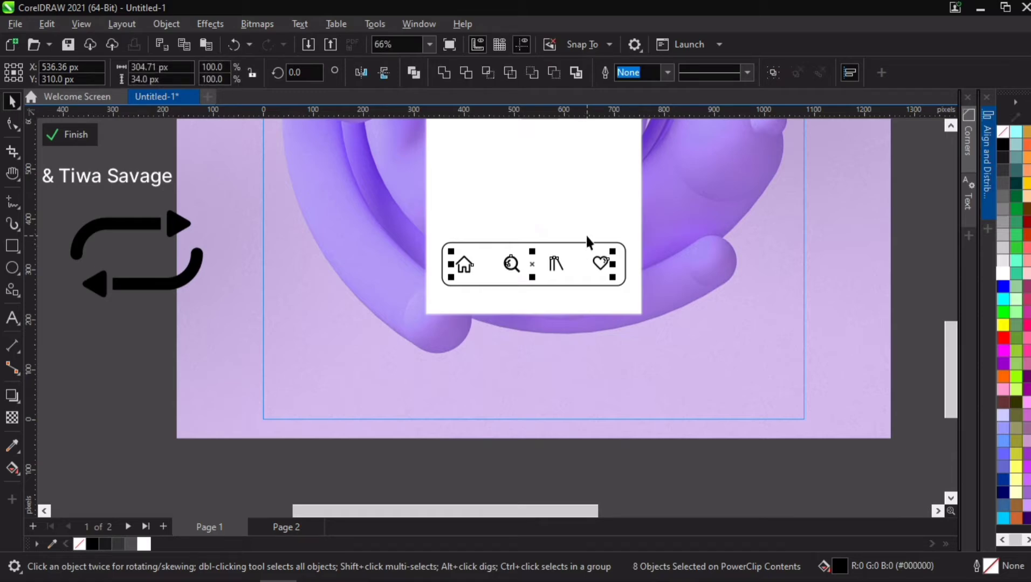
key(ctrl+g)
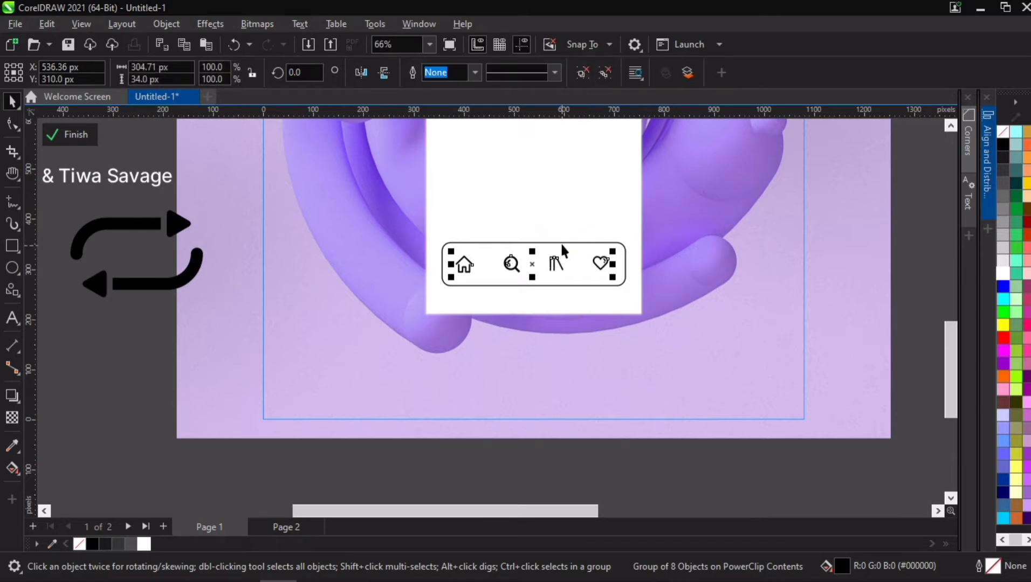
- Select the icon group together with the bar and center it vertically and horizontally within the bar
shift+click(563, 242)
click(981, 139)
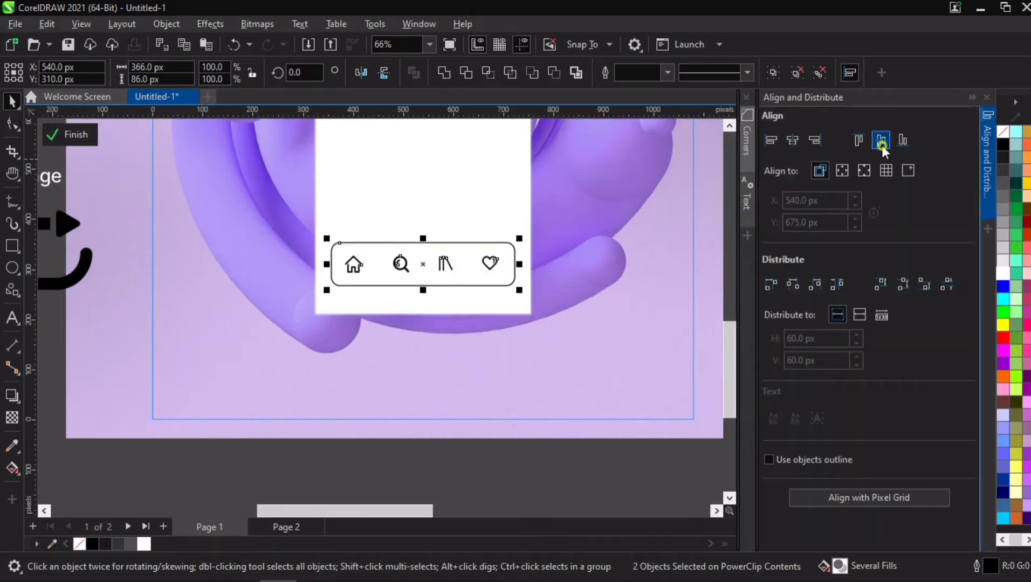
click(882, 144)
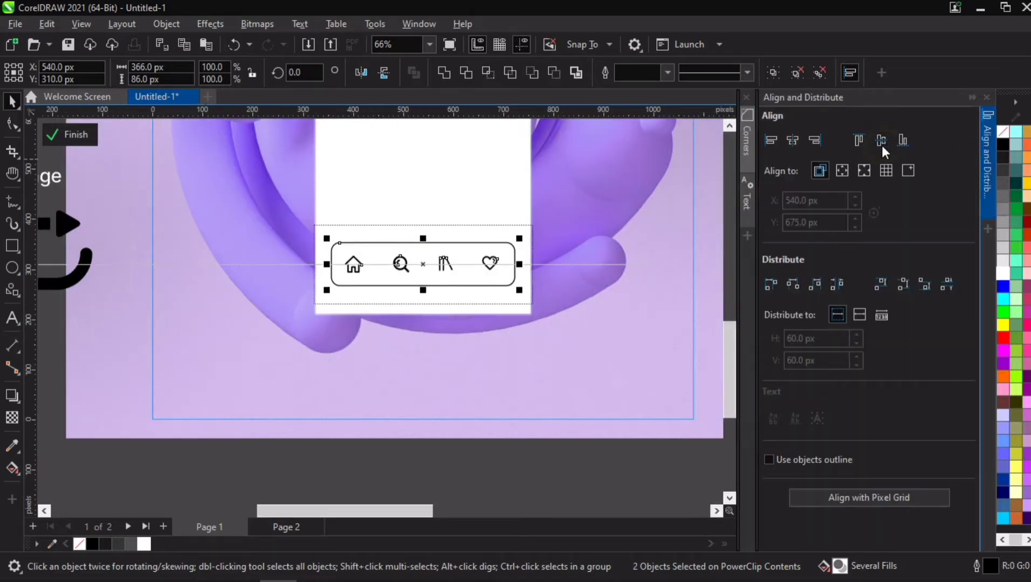
click(793, 140)
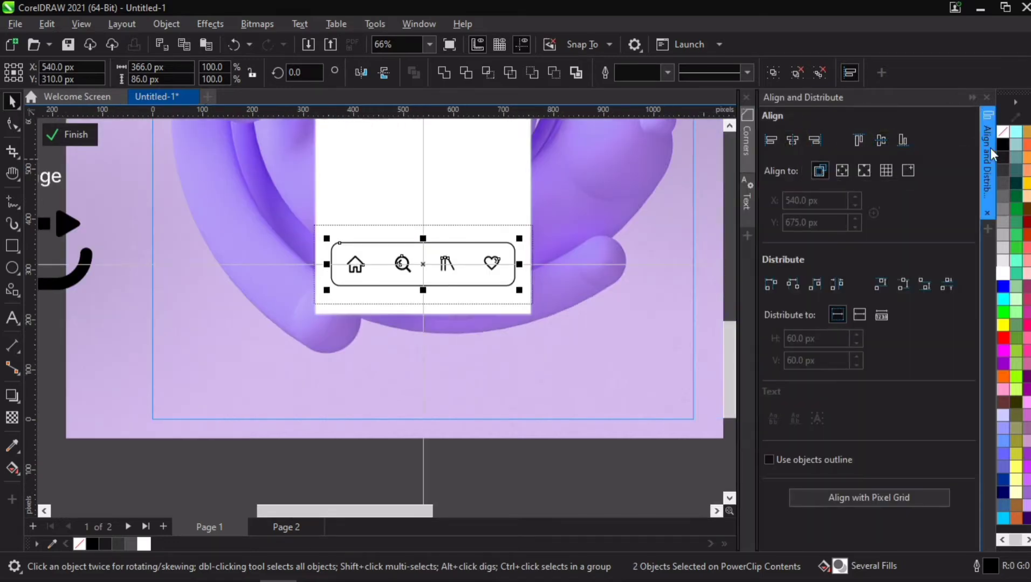
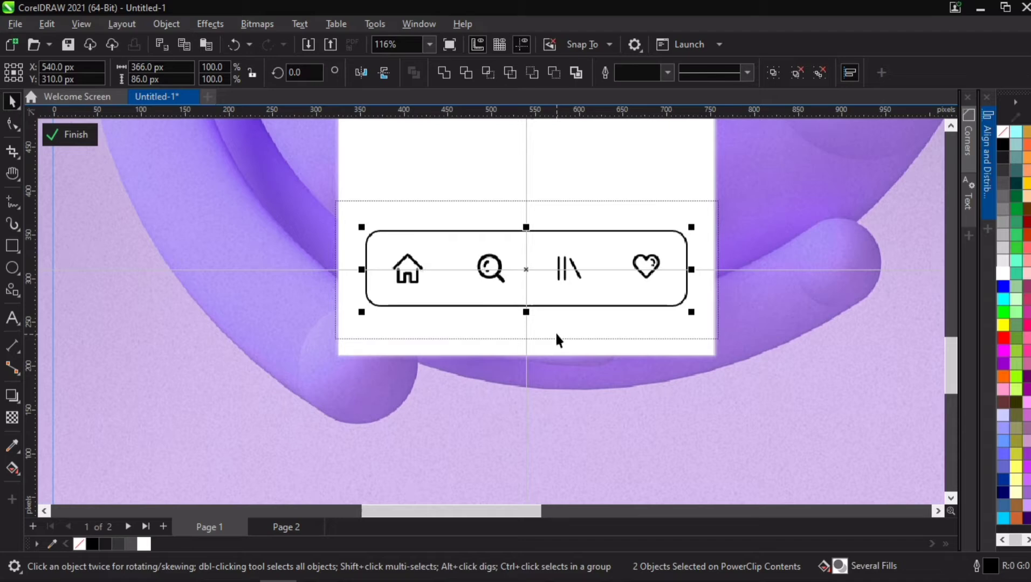
- Place a copy of the song title and artist text onto the navigation bar and fill it black
click(423, 341)
scroll(415, 338, down, 1)
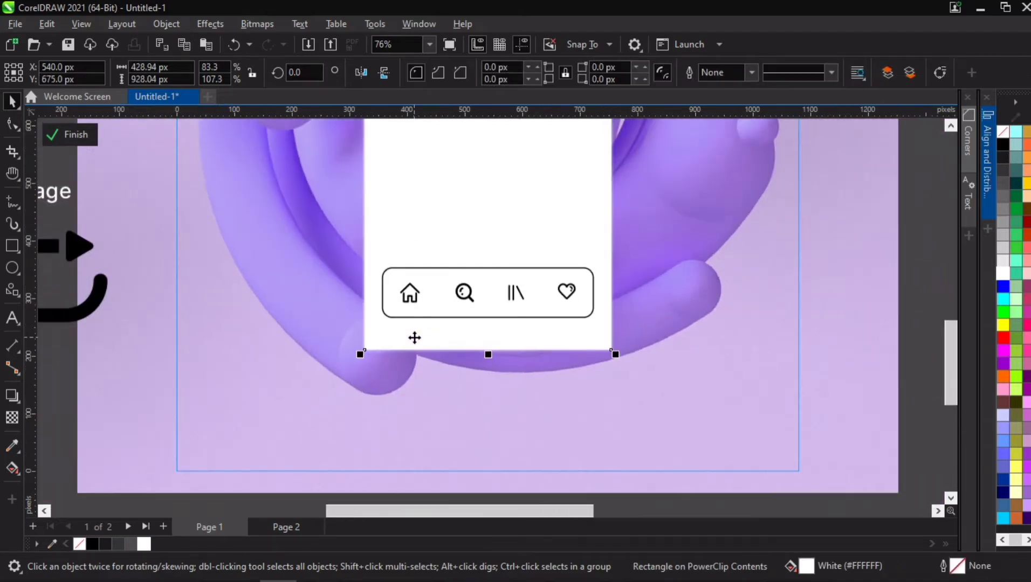
key(h)
drag(316, 322, 475, 323)
scroll(474, 322, down, 1)
scroll(475, 322, down, 1)
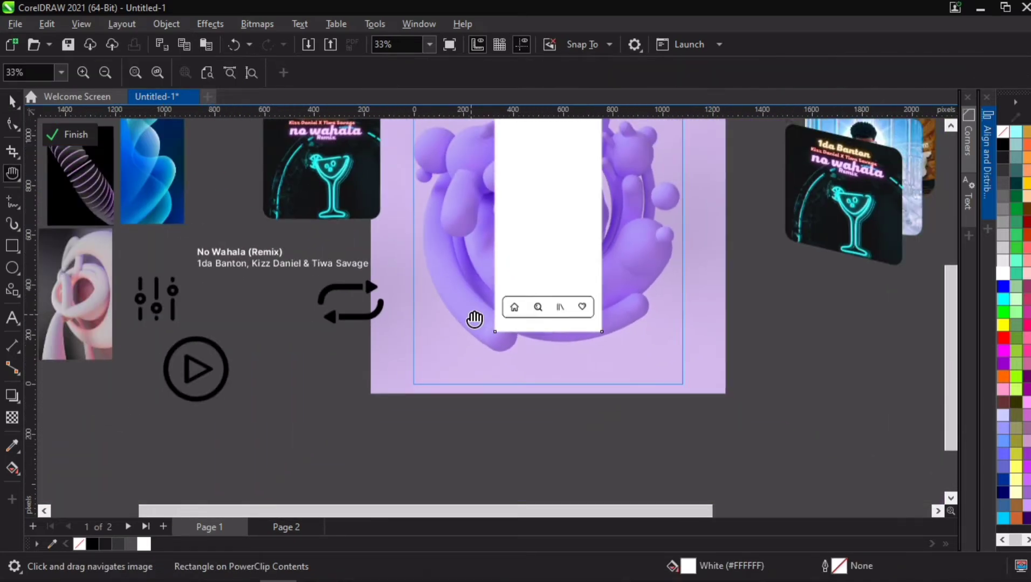
key(space)
scroll(558, 306, up, 1)
scroll(558, 304, up, 2)
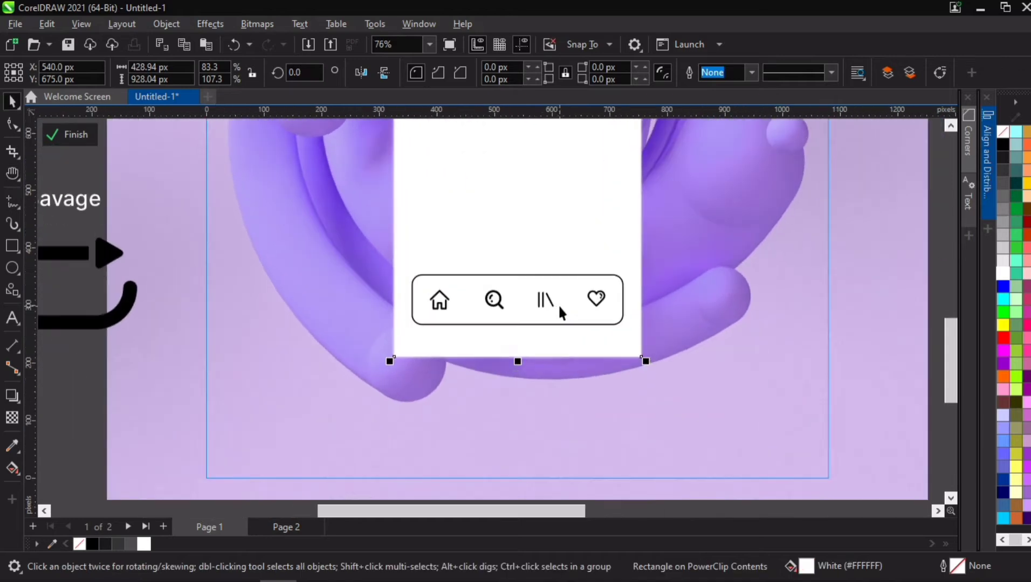
click(545, 296)
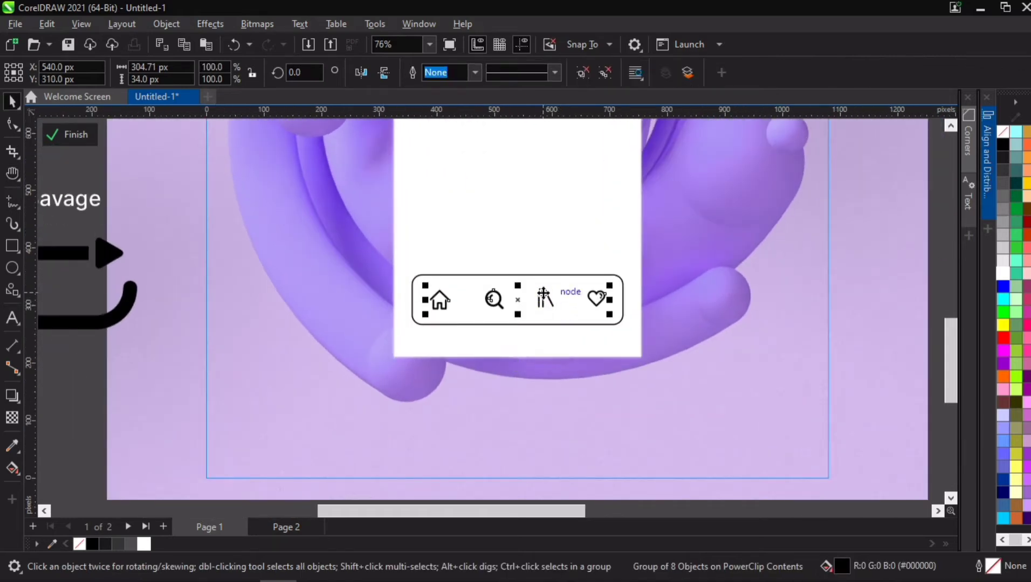
scroll(541, 294, down, 1)
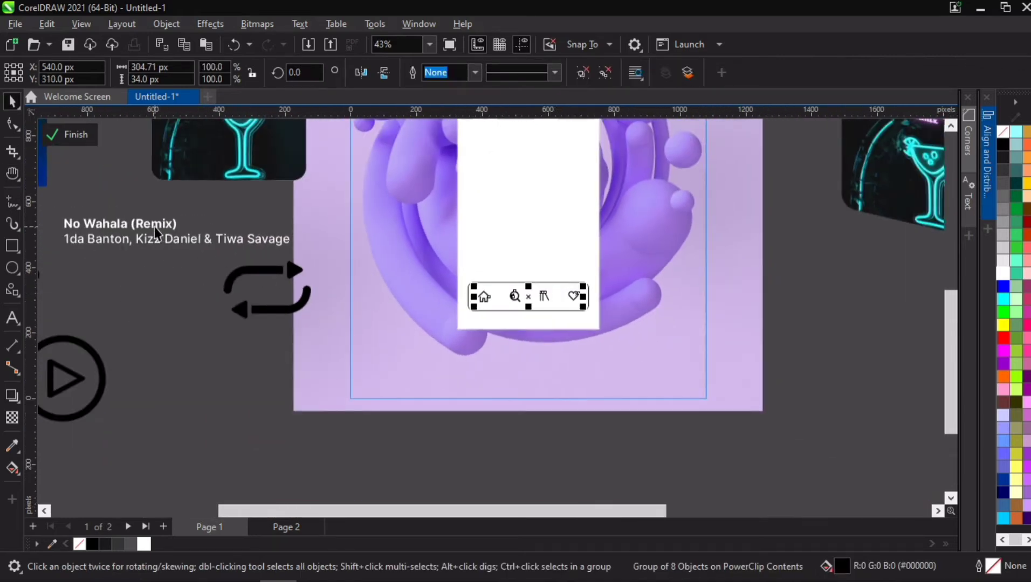
drag(154, 227, 551, 314)
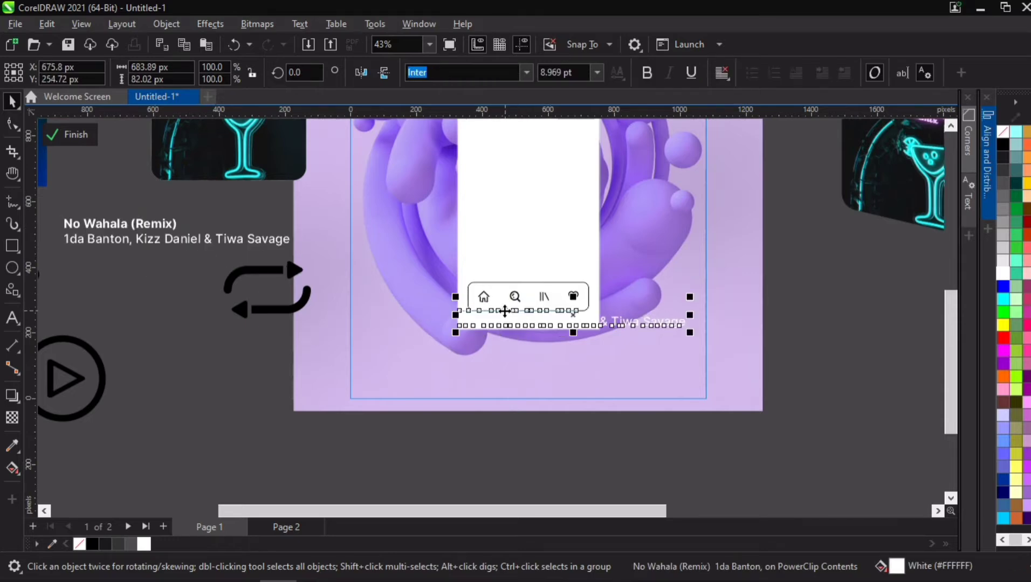
click(95, 545)
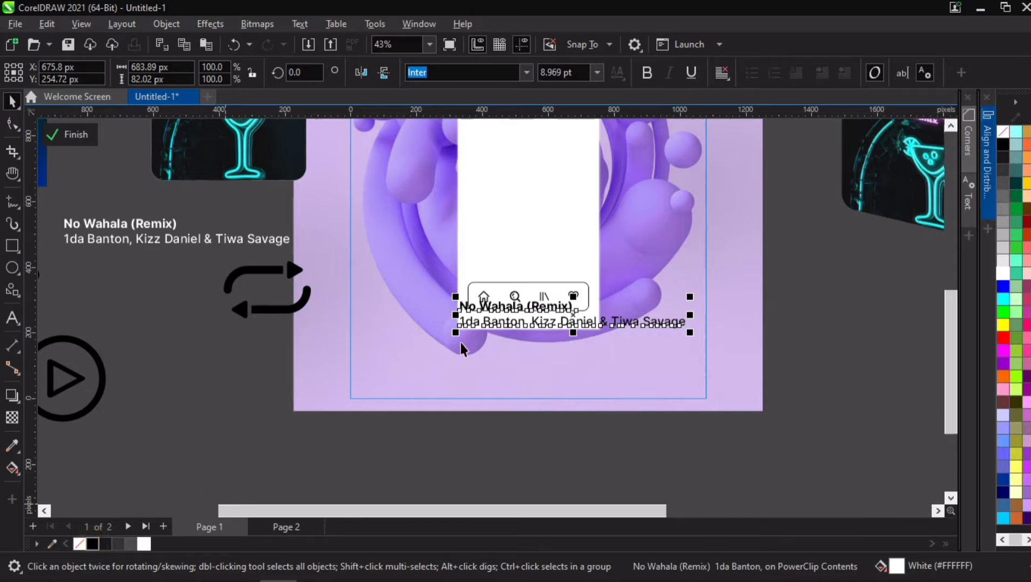
- Replace the copied text with the label "Home"
scroll(515, 319, up, 3)
double_click(509, 305)
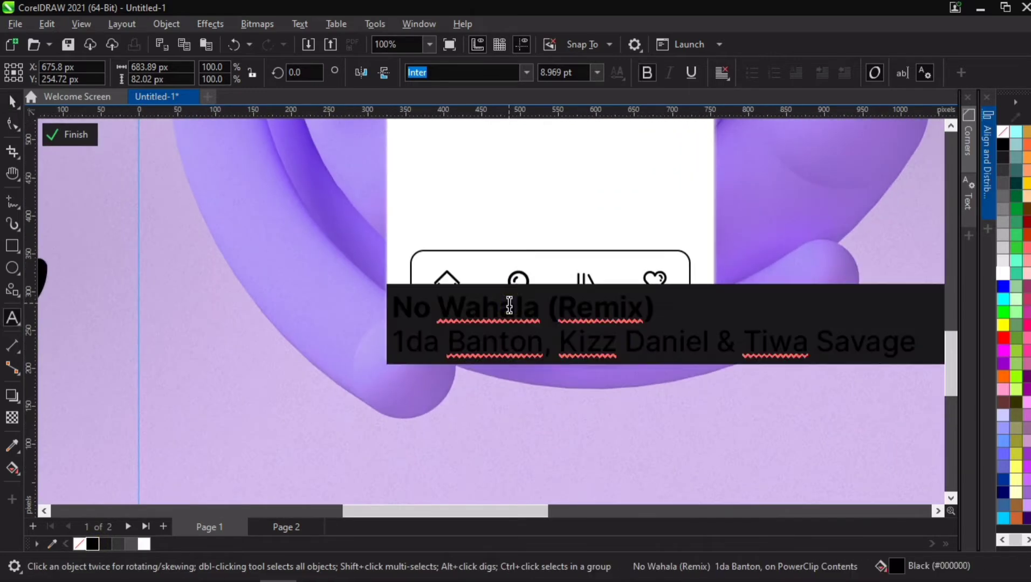
text(Home)
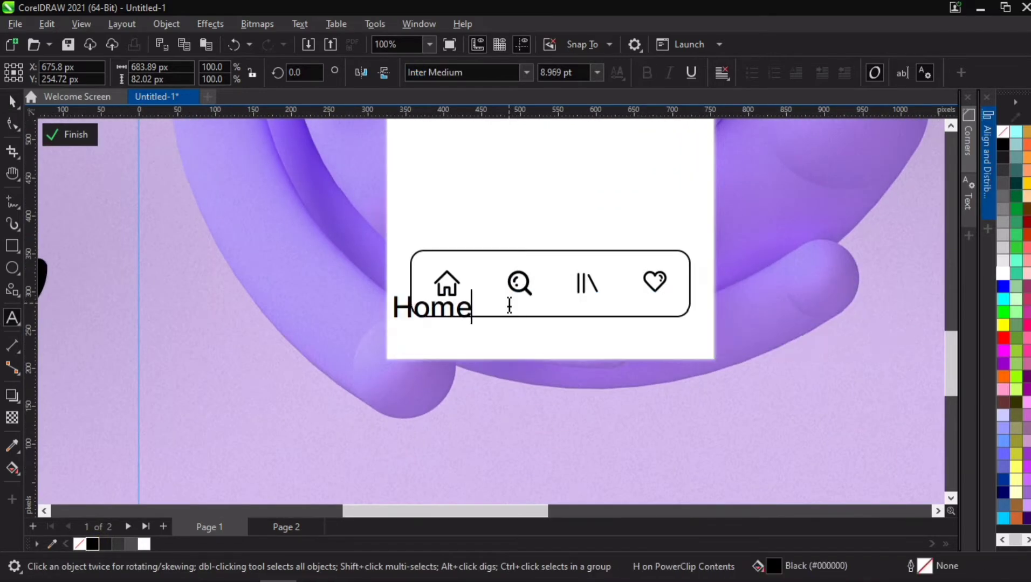
- Set the Home label's font to Inter SemiBold and position it beneath the house icon
click(11, 102)
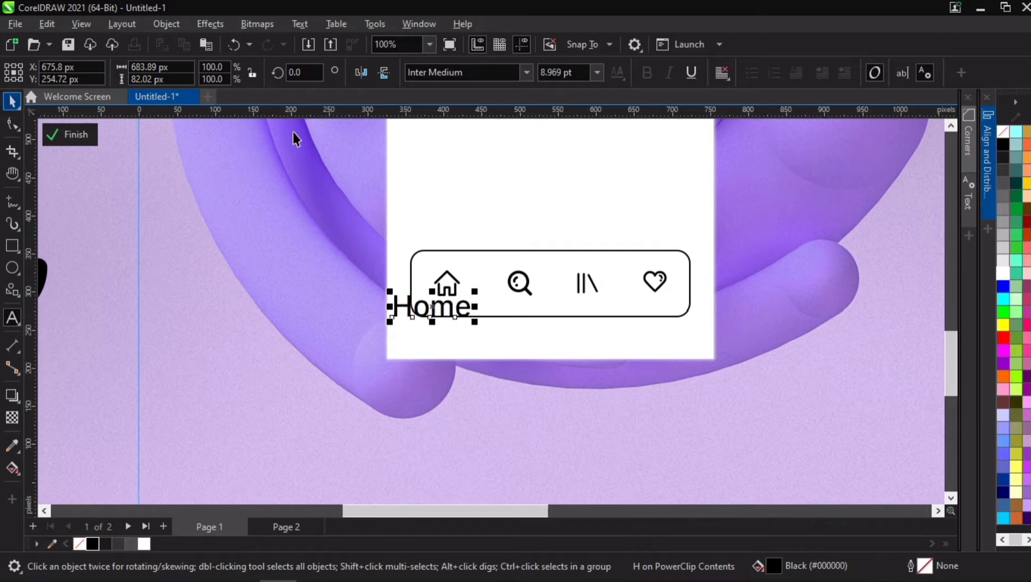
click(526, 72)
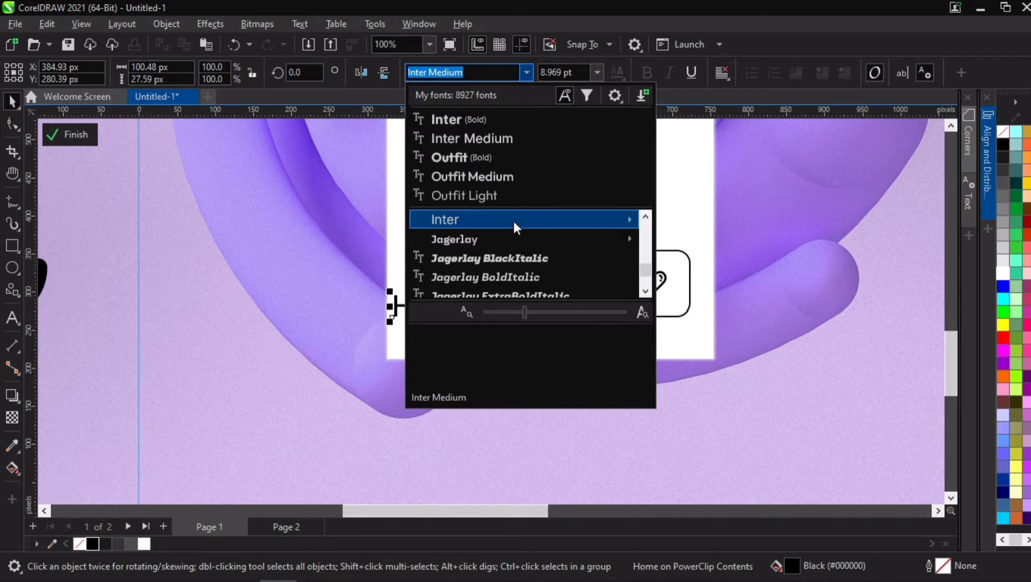
mouse_move(620, 221)
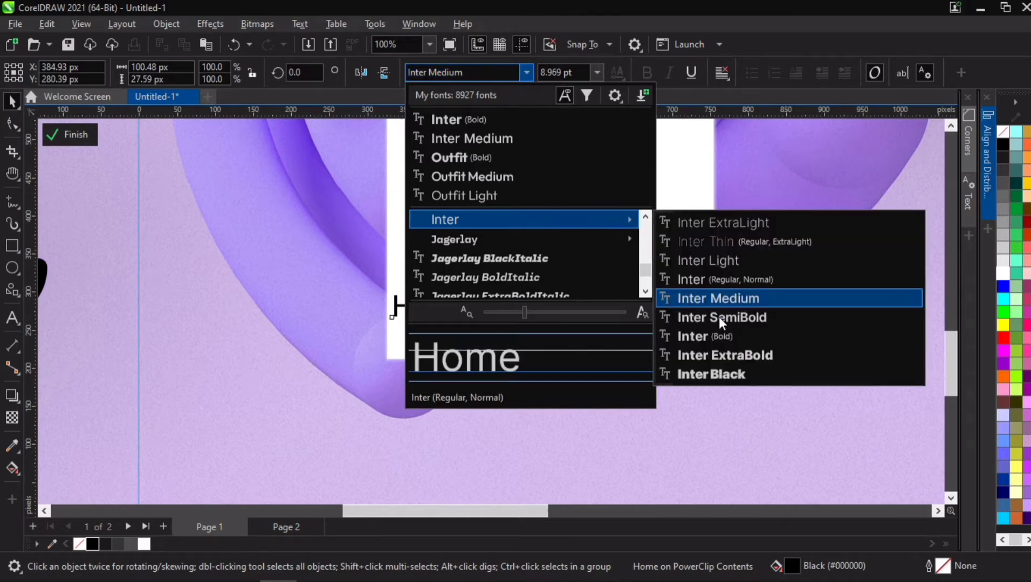
click(538, 315)
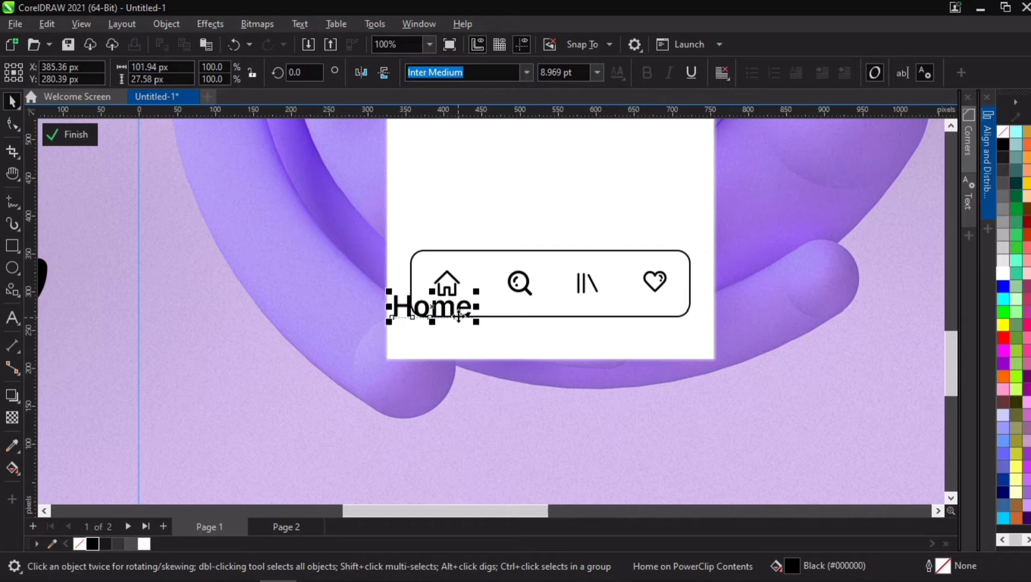
scroll(460, 305, up, 4)
drag(498, 261, 446, 293)
- Ungroup the navigation bar's icon group
click(449, 255)
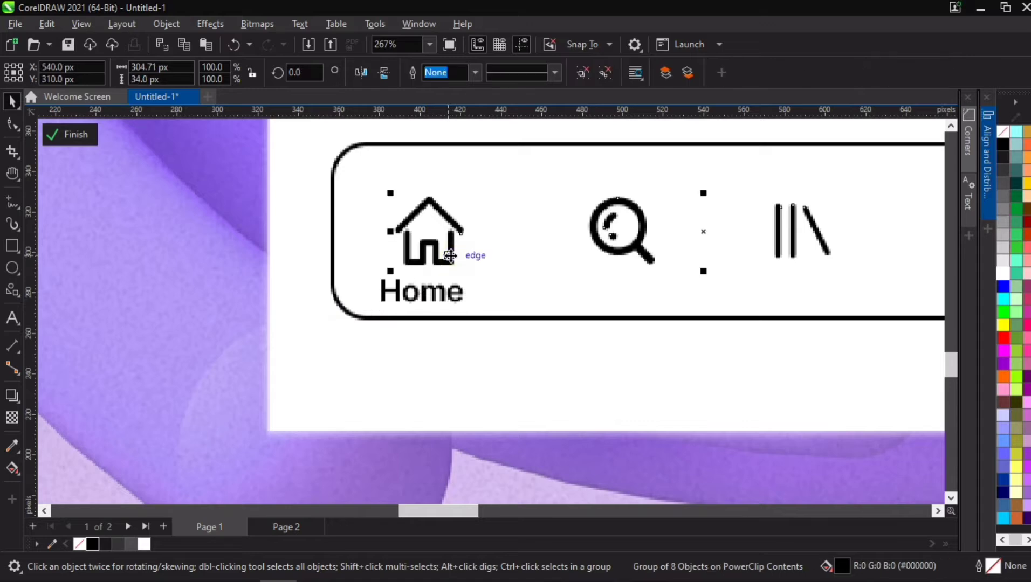
key(ctrl+u)
click(369, 198)
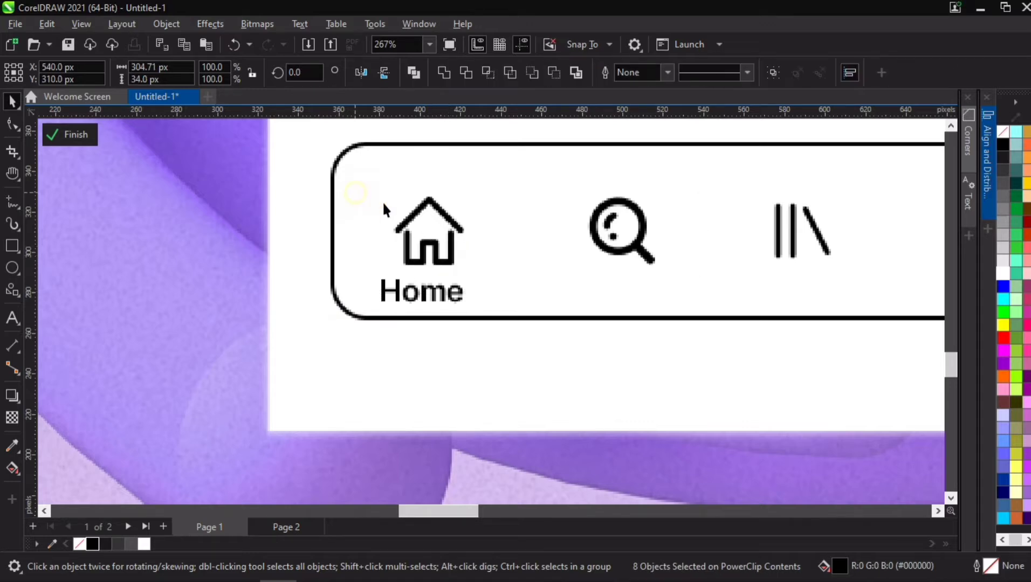
- Try to center the house icon and Home label horizontally, then undo the alignment
click(411, 220)
shift+click(430, 292)
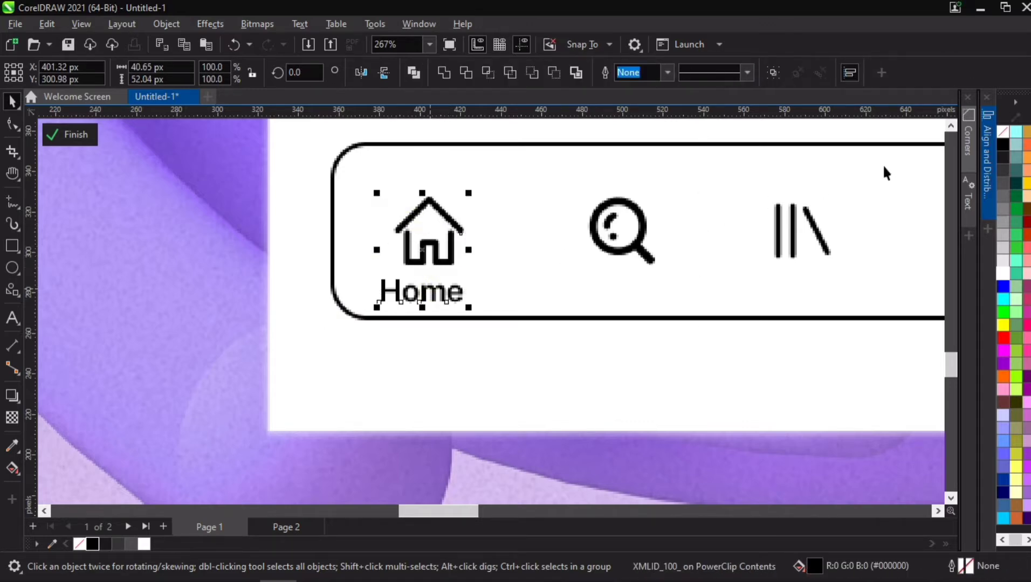
click(987, 151)
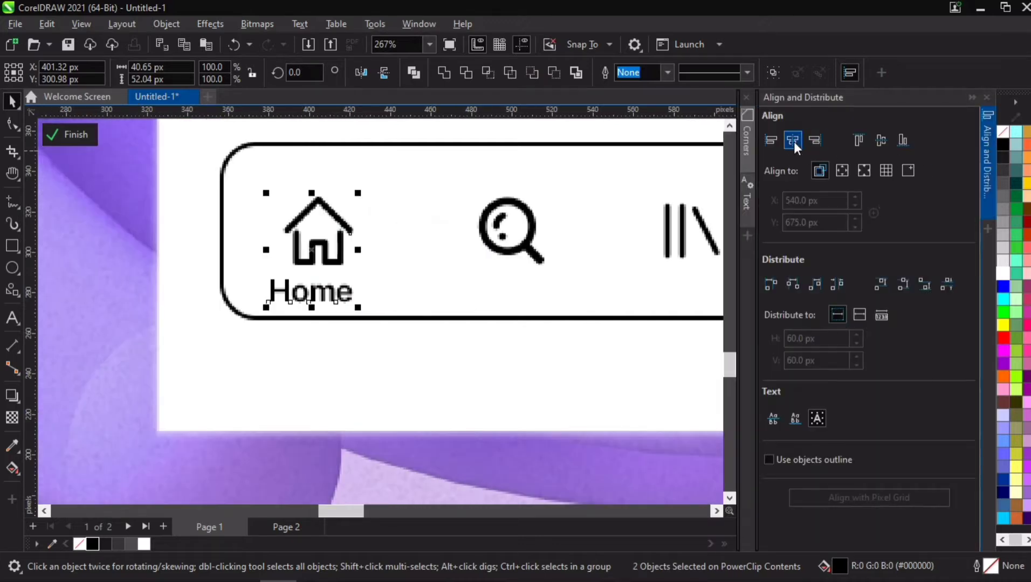
click(794, 142)
key(ctrl+z)
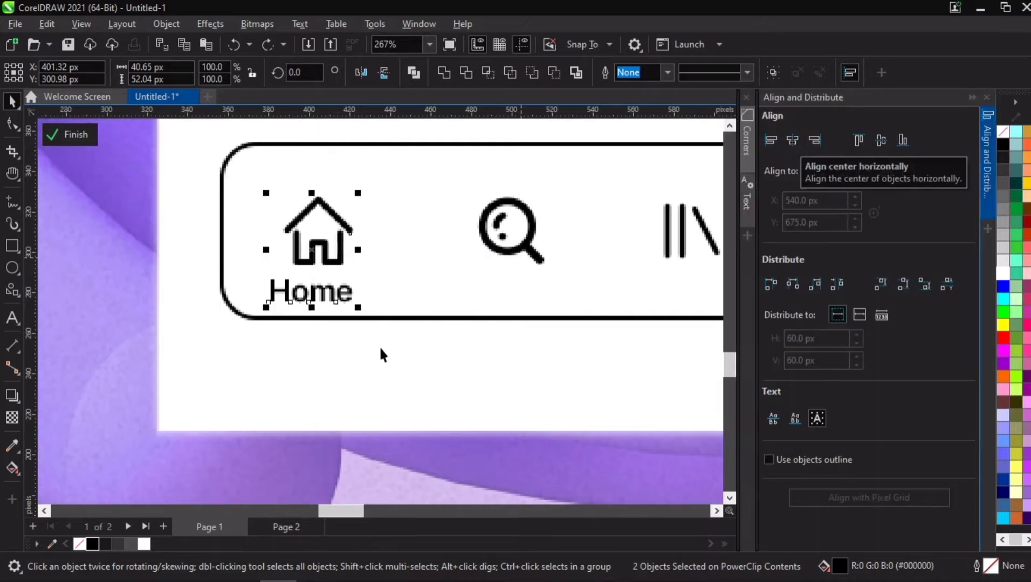
- Center the Home label horizontally under the house icon
click(338, 308)
click(331, 290)
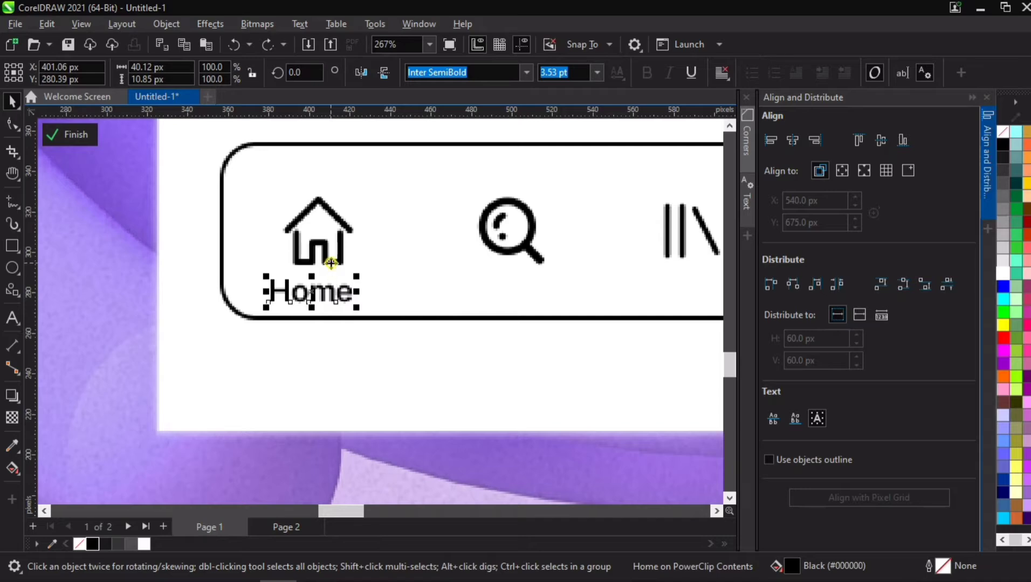
shift+click(331, 263)
click(791, 141)
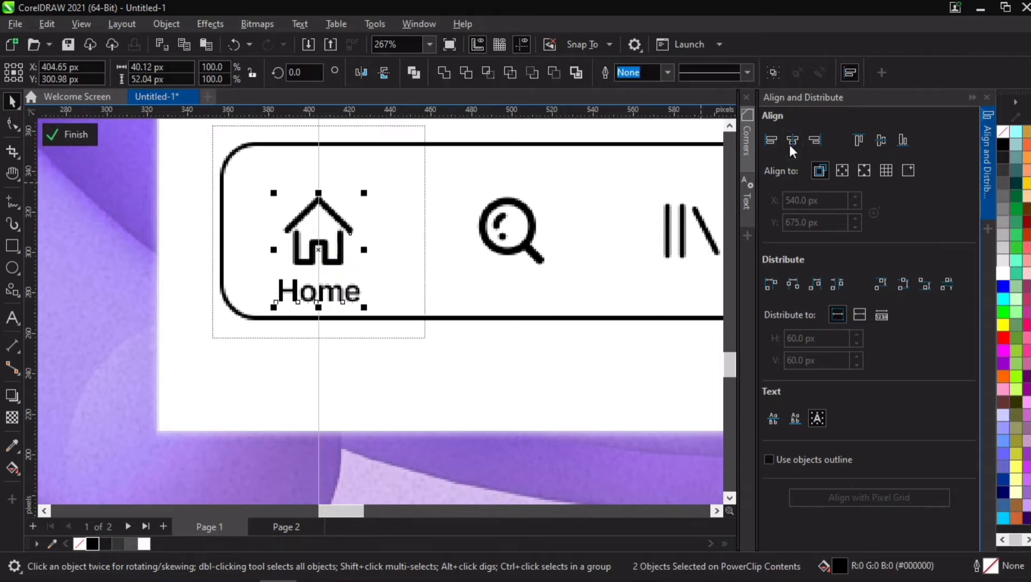
click(396, 336)
- Duplicate the Home label beneath the search icon and change its text to "Search"
scroll(394, 334, down, 3)
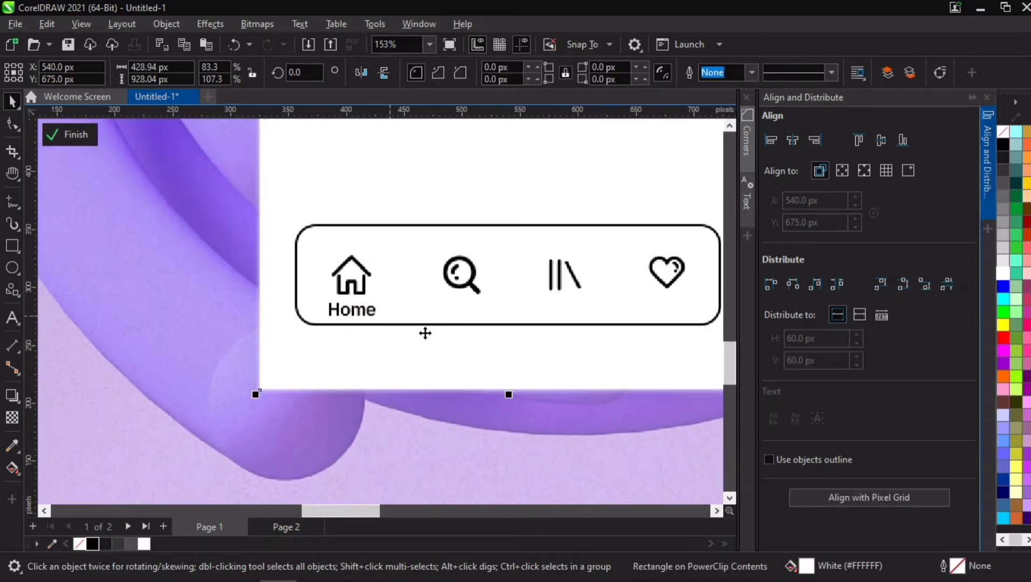
scroll(425, 334, up, 1)
drag(346, 323, 459, 309)
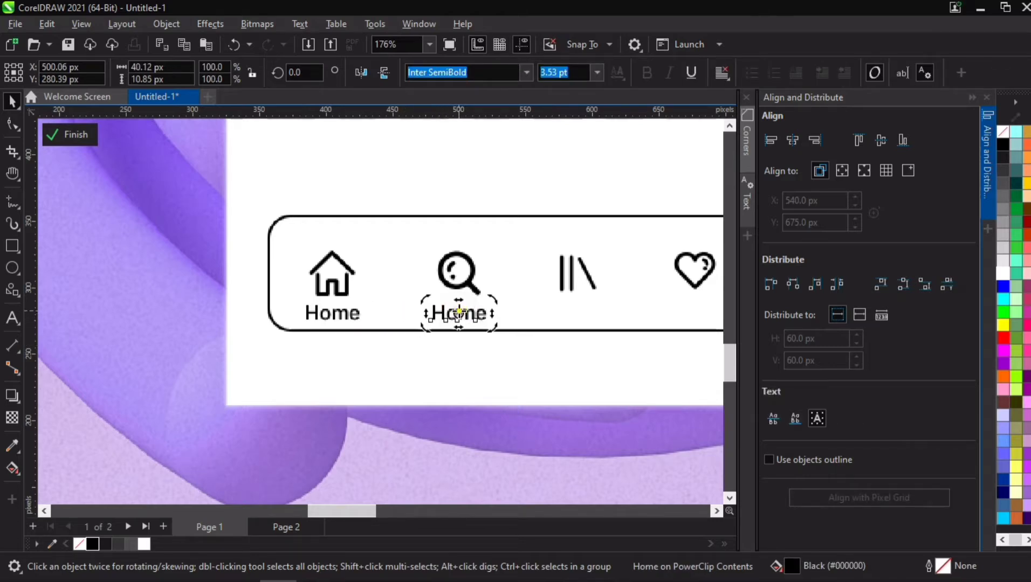
double_click(463, 316)
double_click(463, 313)
text(Search)
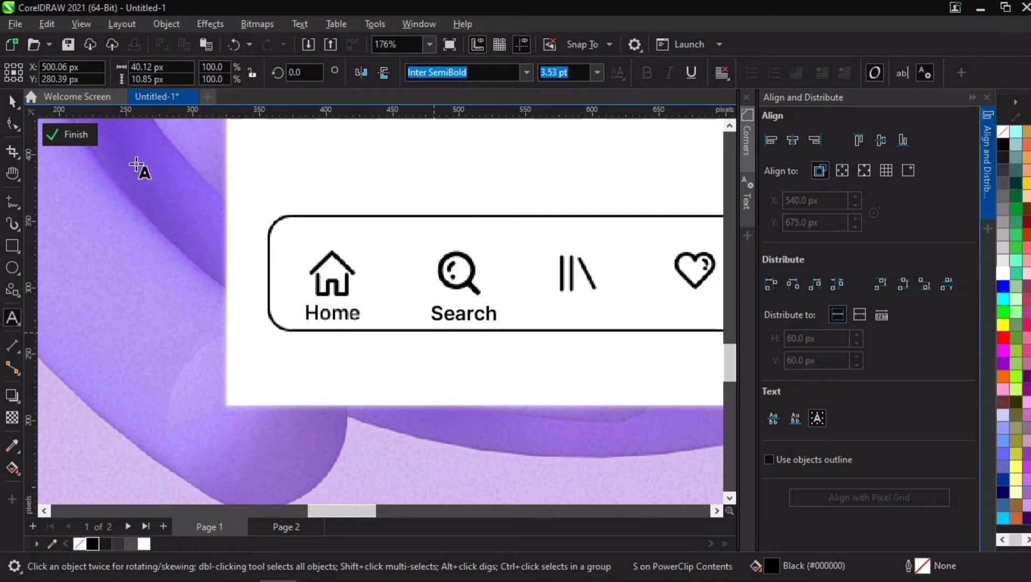
click(11, 101)
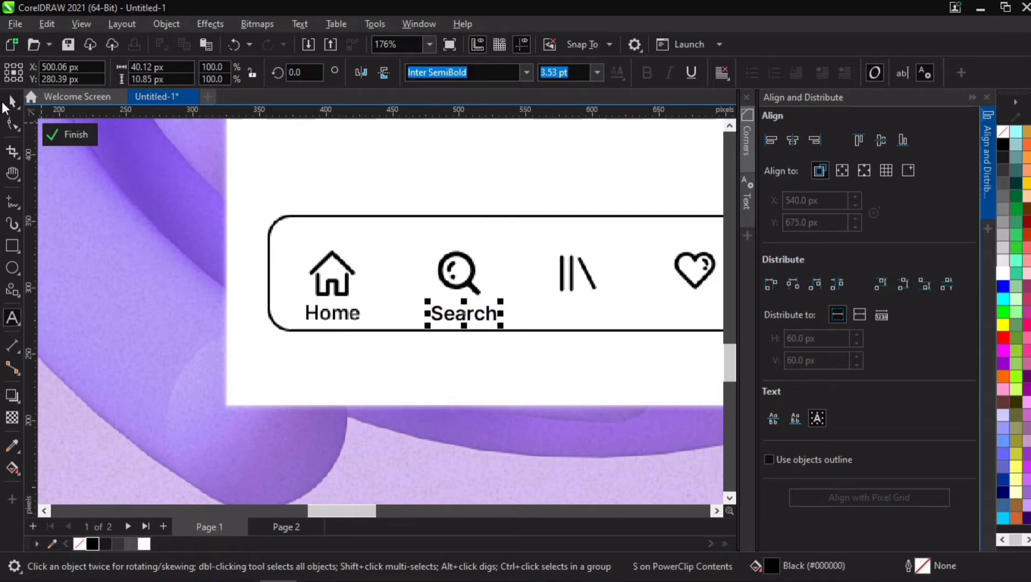
- Center the Search label horizontally under the search icon
shift+click(458, 279)
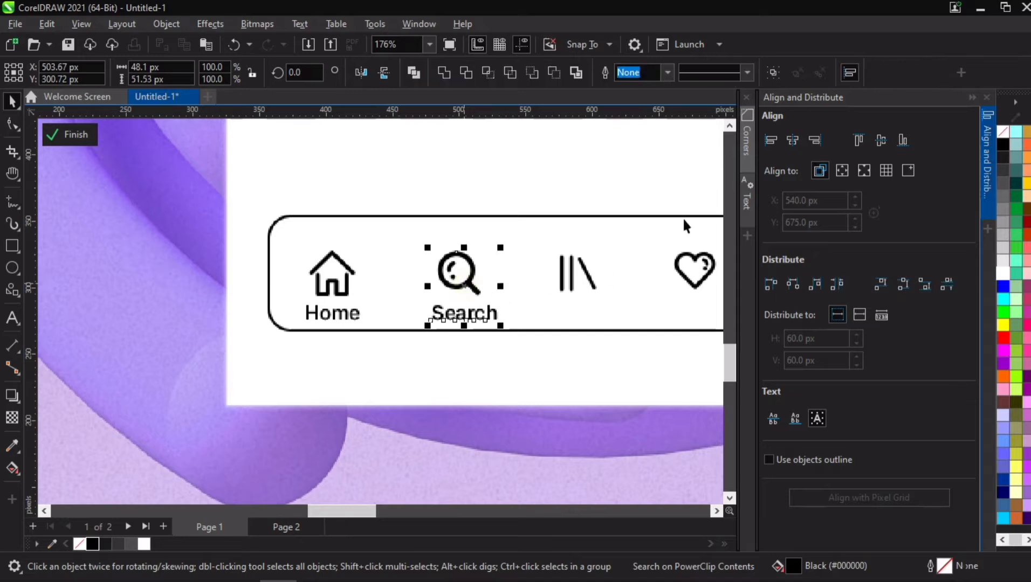
click(792, 140)
click(564, 400)
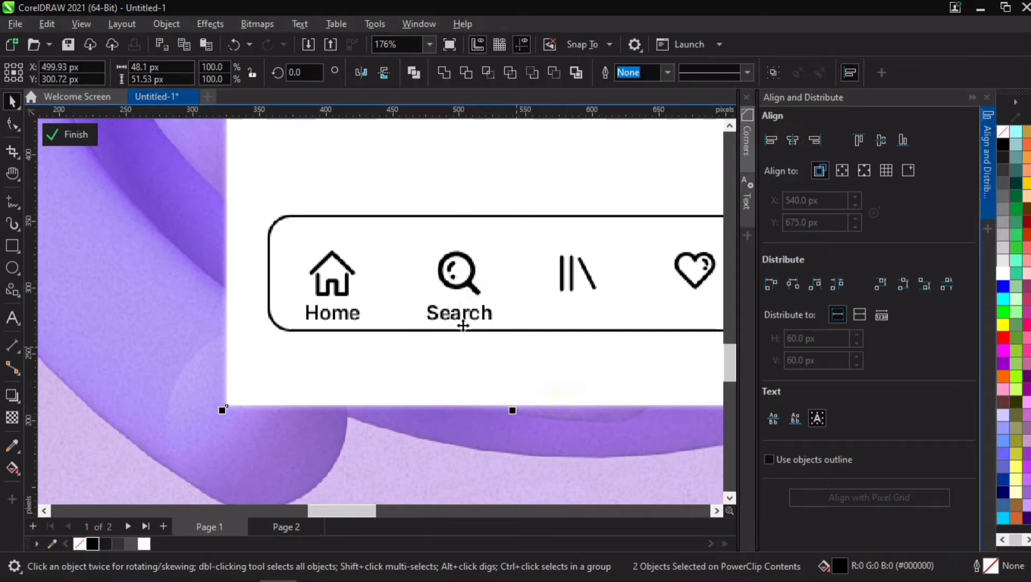
- Duplicate the Search label beneath the library icon and change its text to "Library"
drag(462, 316, 581, 311)
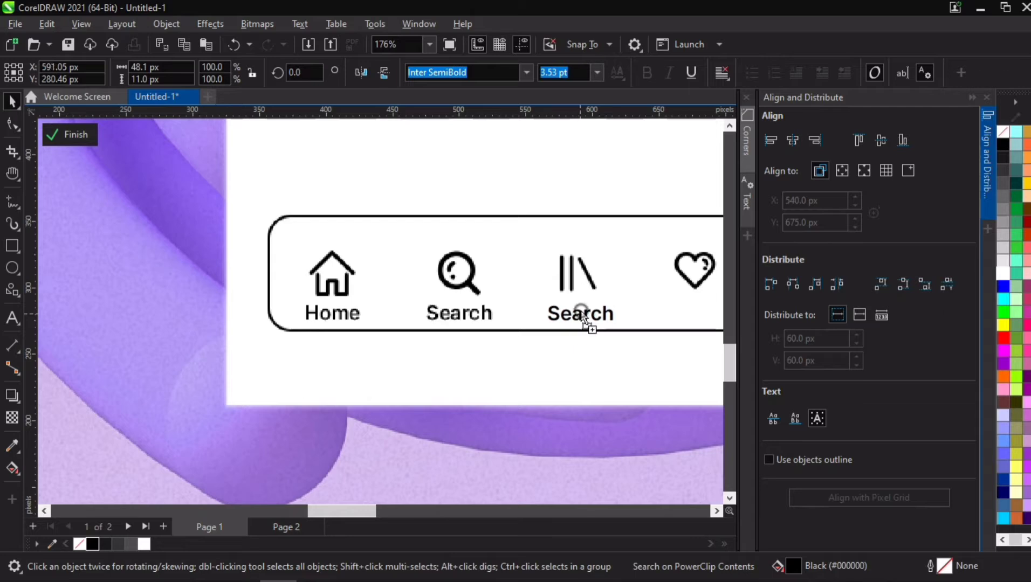
double_click(581, 314)
double_click(583, 314)
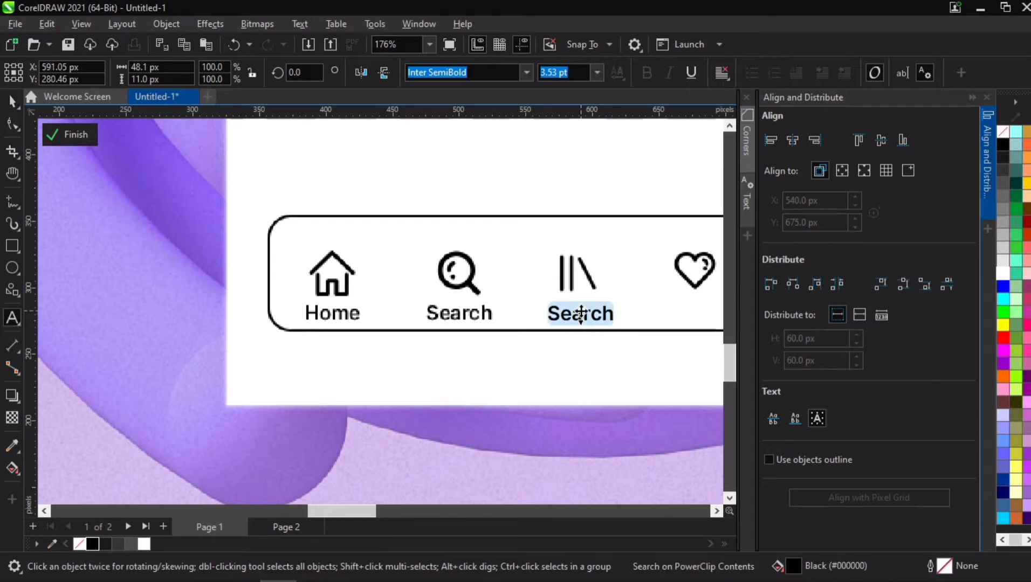
text(Lib)
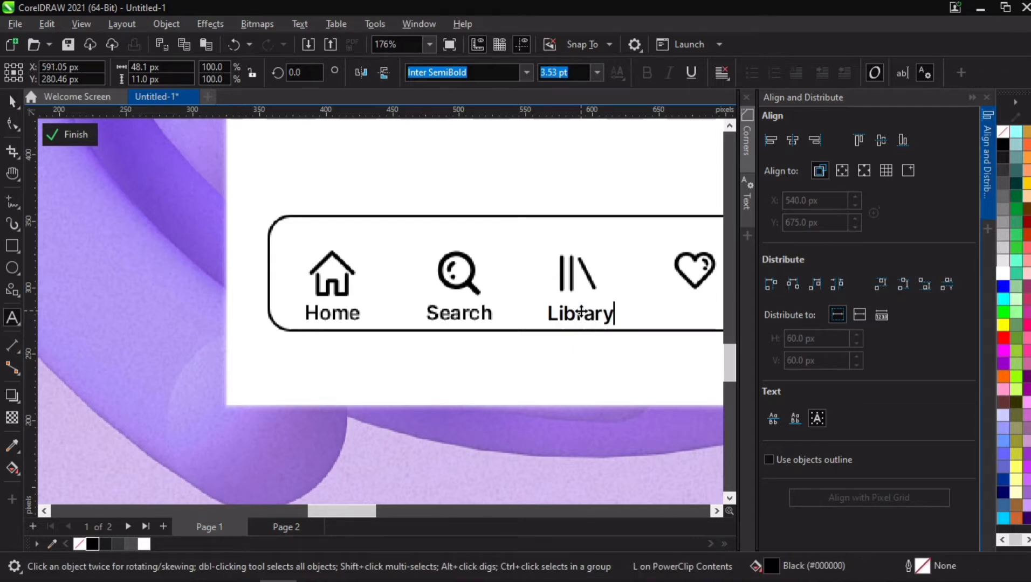
text(rary)
click(12, 101)
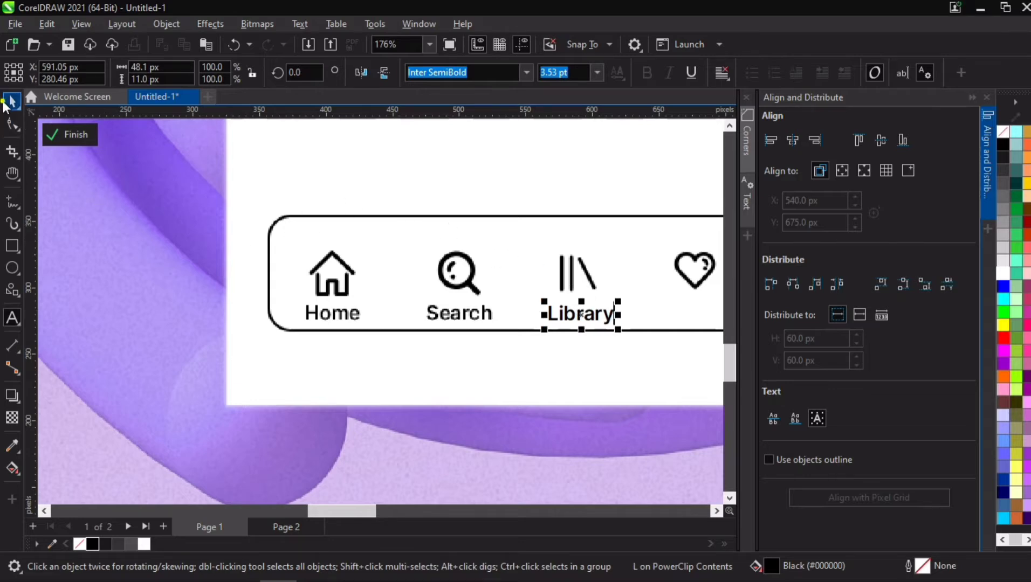
- Center the Library label horizontally under the library icon
shift+click(570, 276)
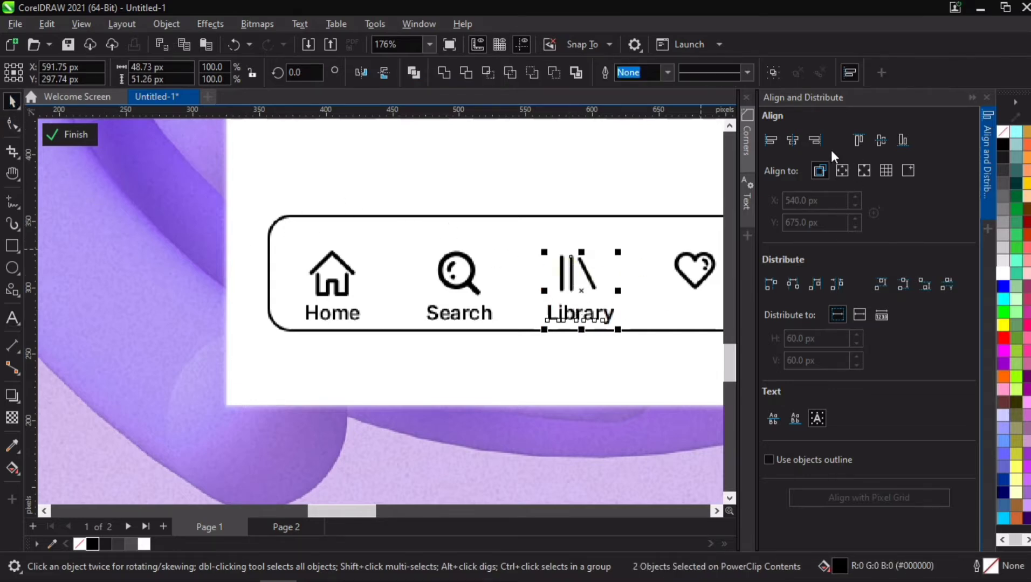
click(796, 139)
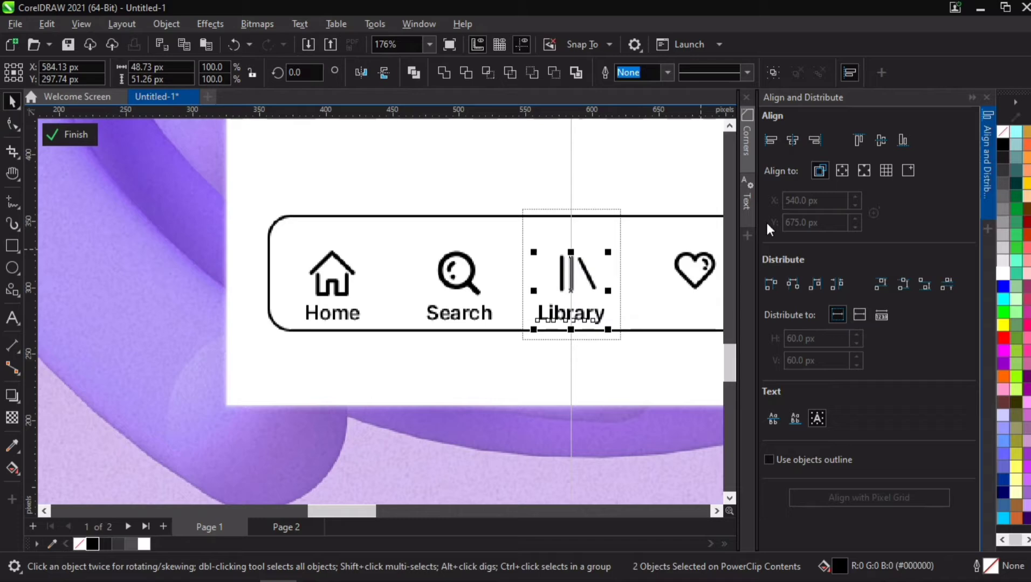
click(673, 354)
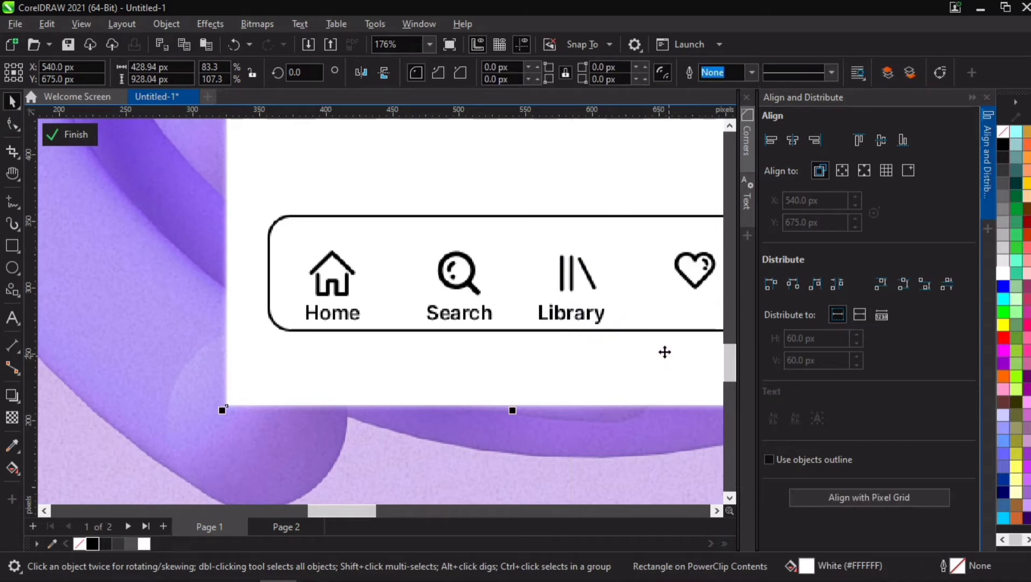
- Duplicate the Library label and place the copy beneath the heart icon
drag(640, 325, 583, 301)
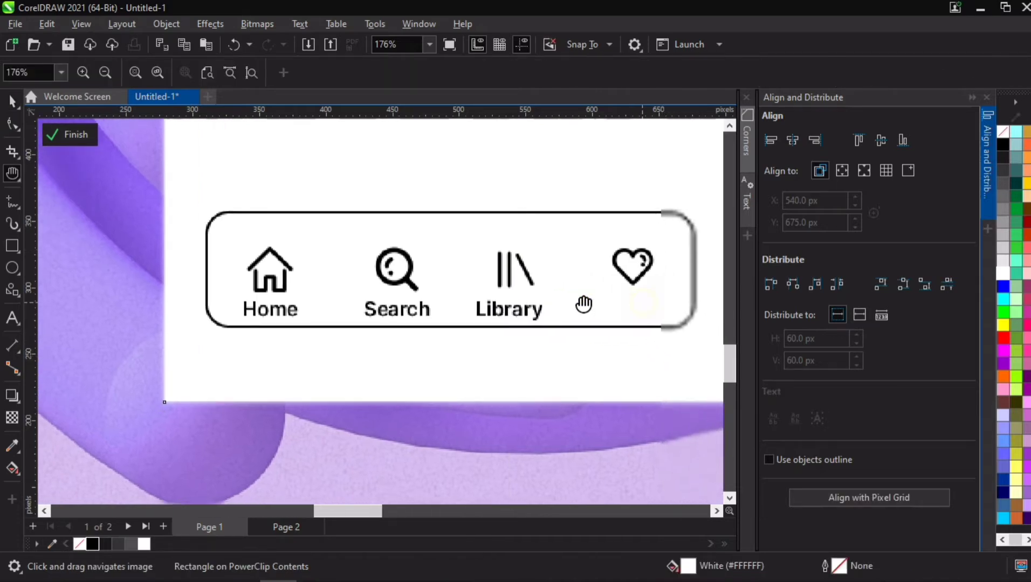
click(539, 313)
key(Right)
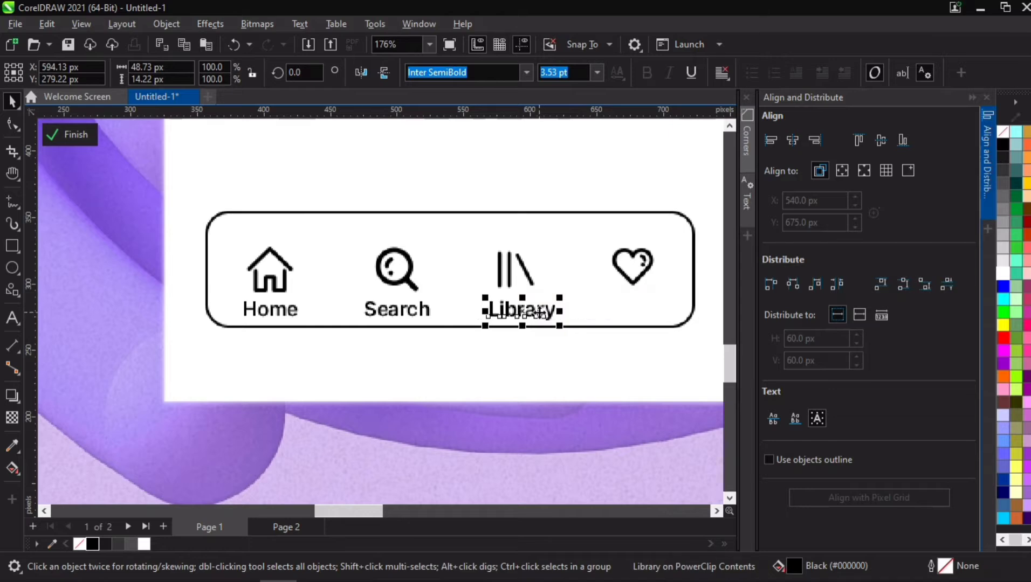
scroll(516, 286, up, 2)
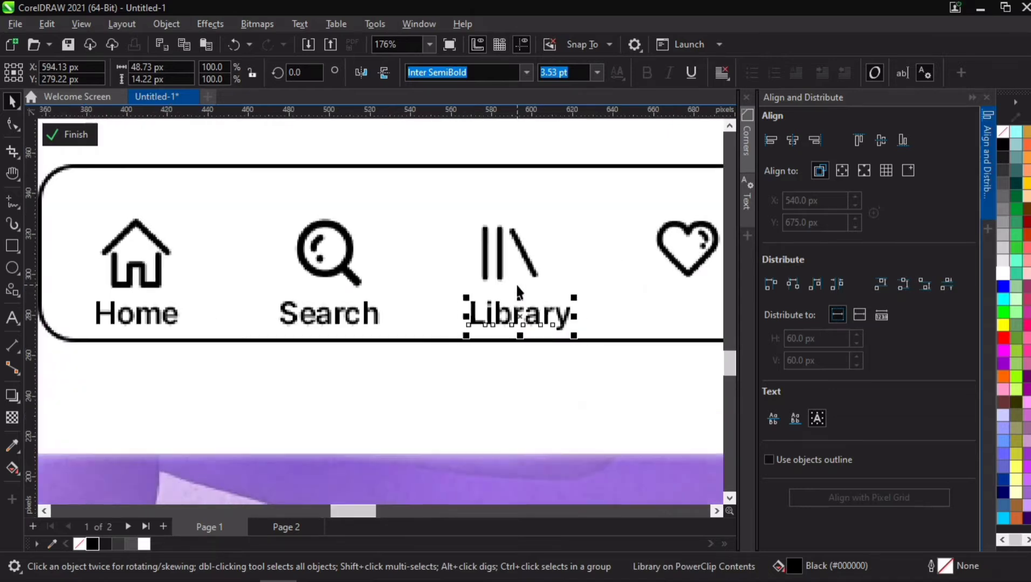
click(538, 333)
drag(538, 332, 671, 344)
scroll(570, 343, down, 2)
right_click(671, 344)
double_click(675, 343)
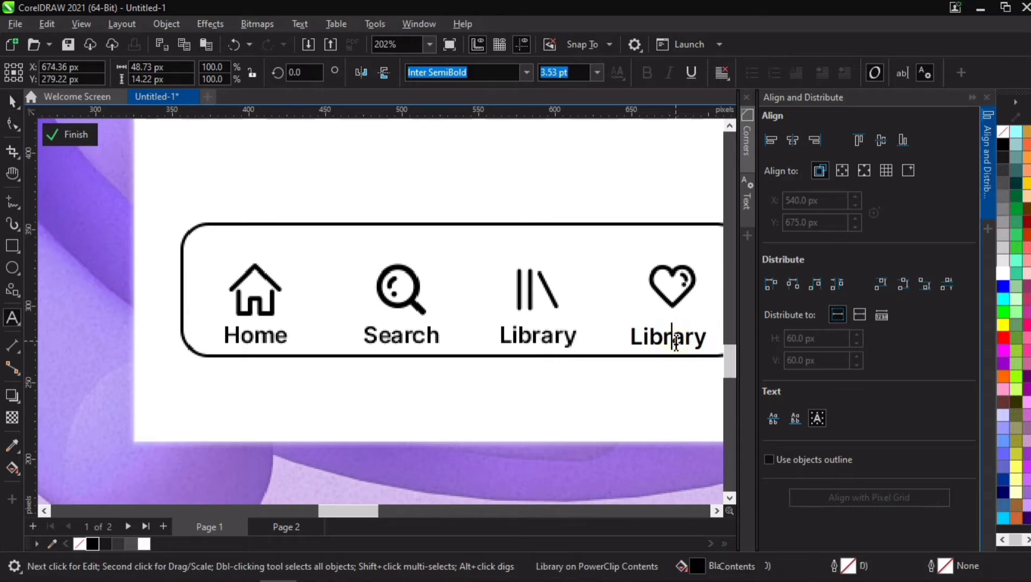
key(Escape)
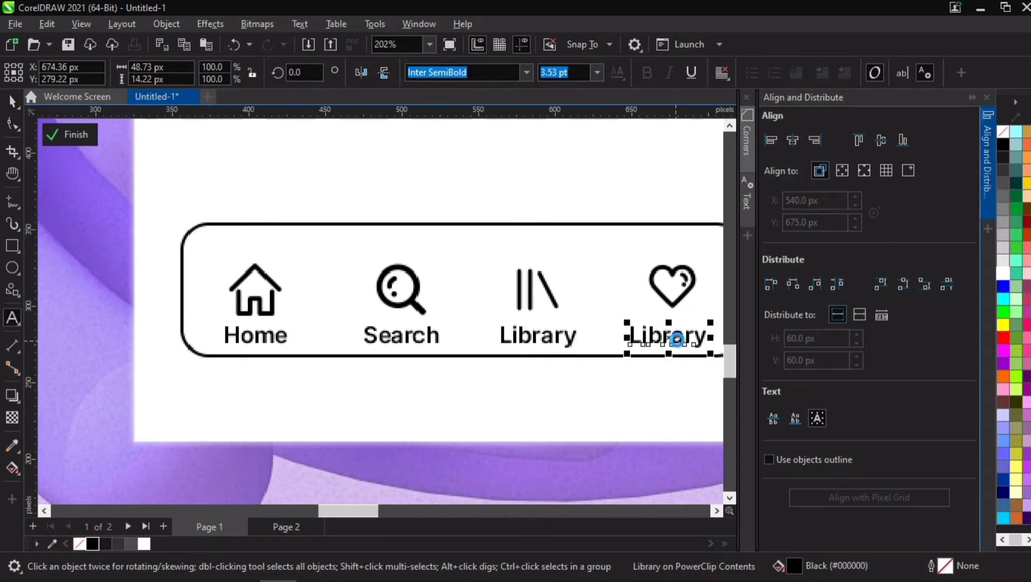
key(Escape)
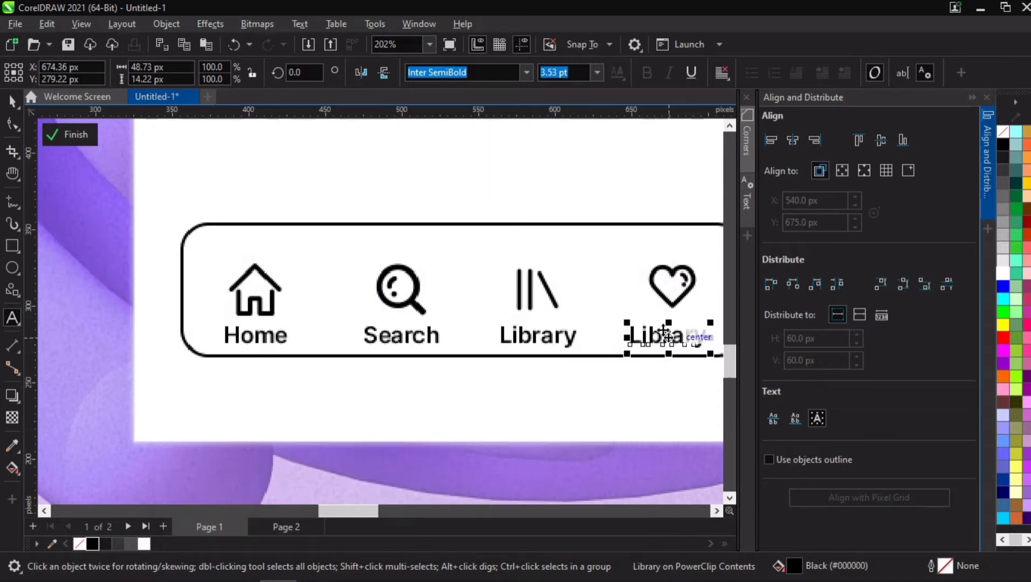
- Change the duplicated label's text to "Favourite"
click(660, 345)
double_click(662, 338)
key(ctrl+a)
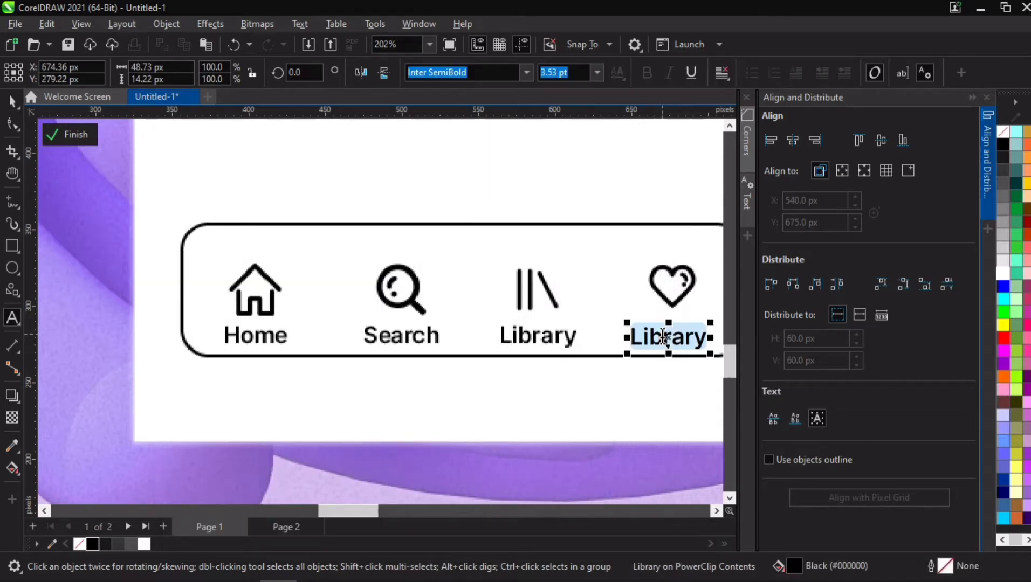
text(Favouri)
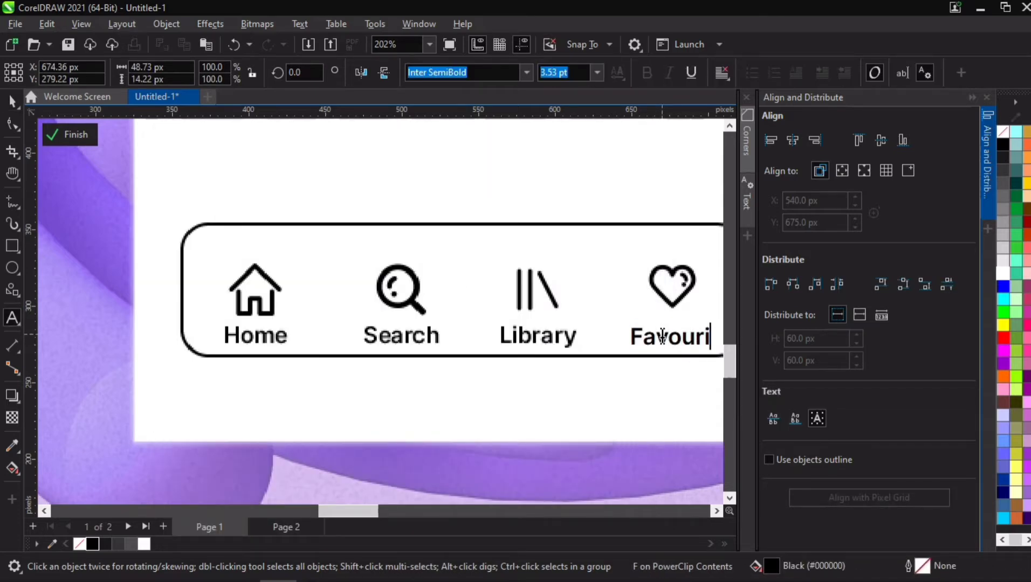
text(te)
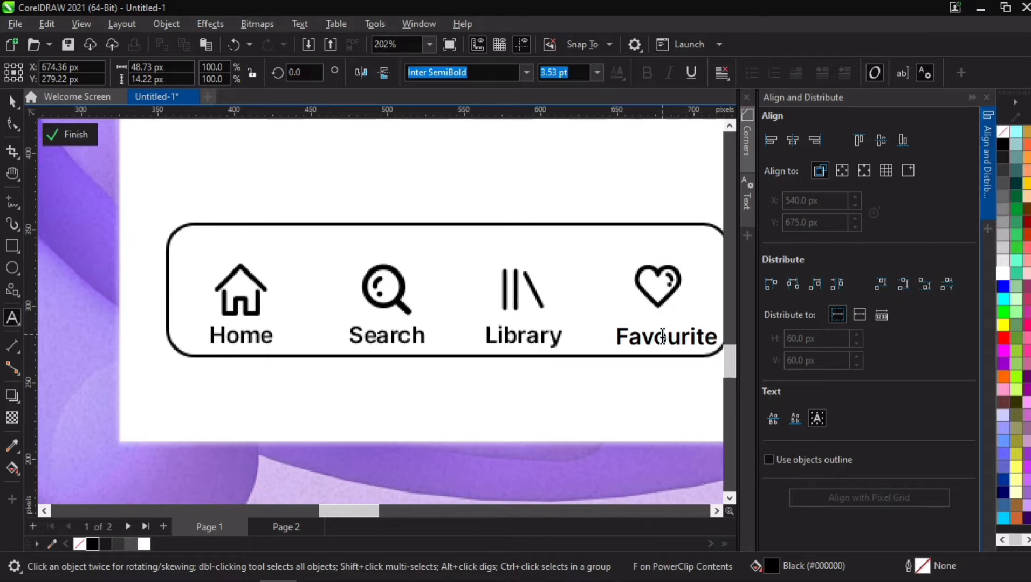
- Center the Favourite label horizontally under the heart icon
click(12, 100)
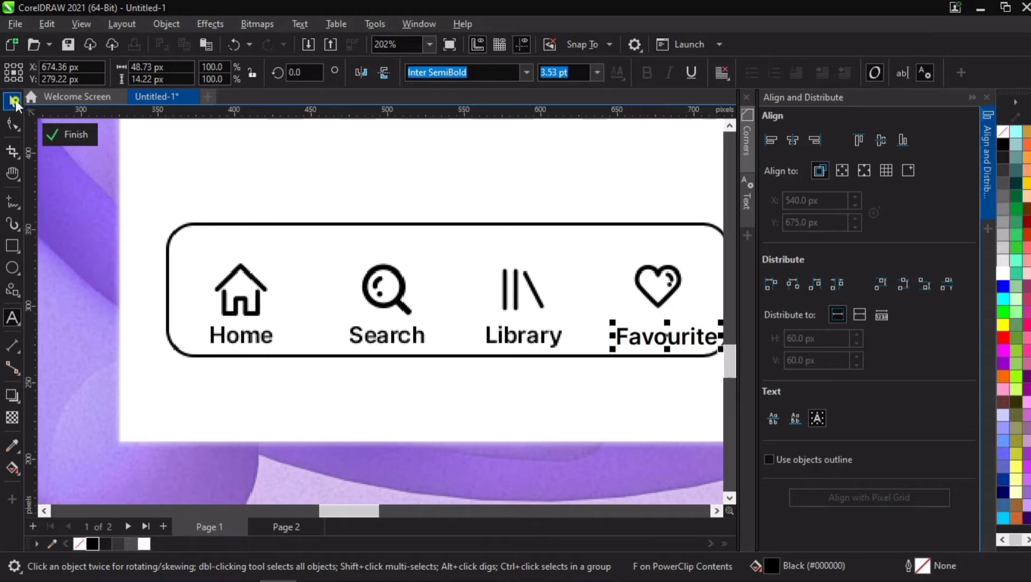
shift+click(639, 281)
click(792, 142)
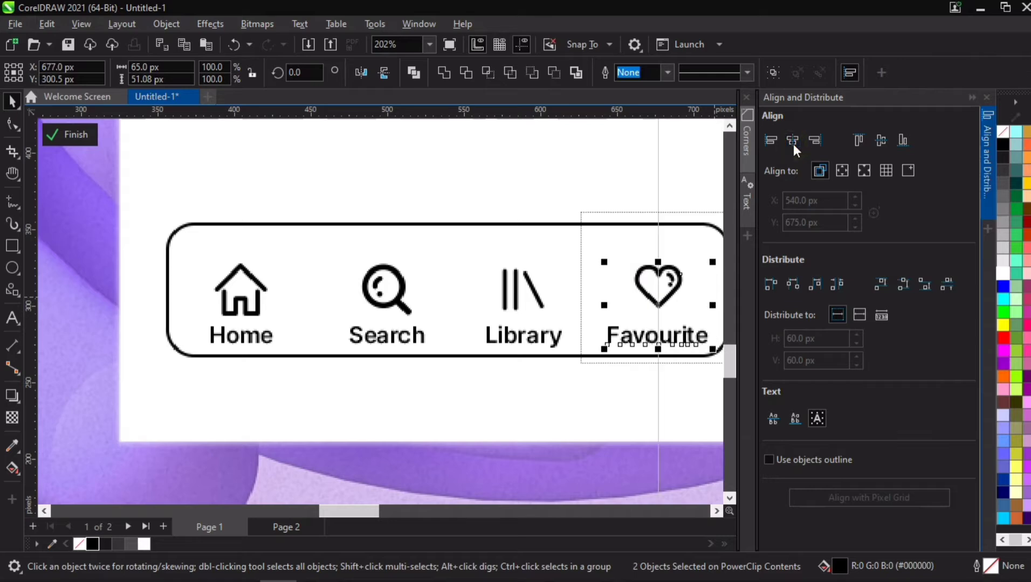
click(982, 168)
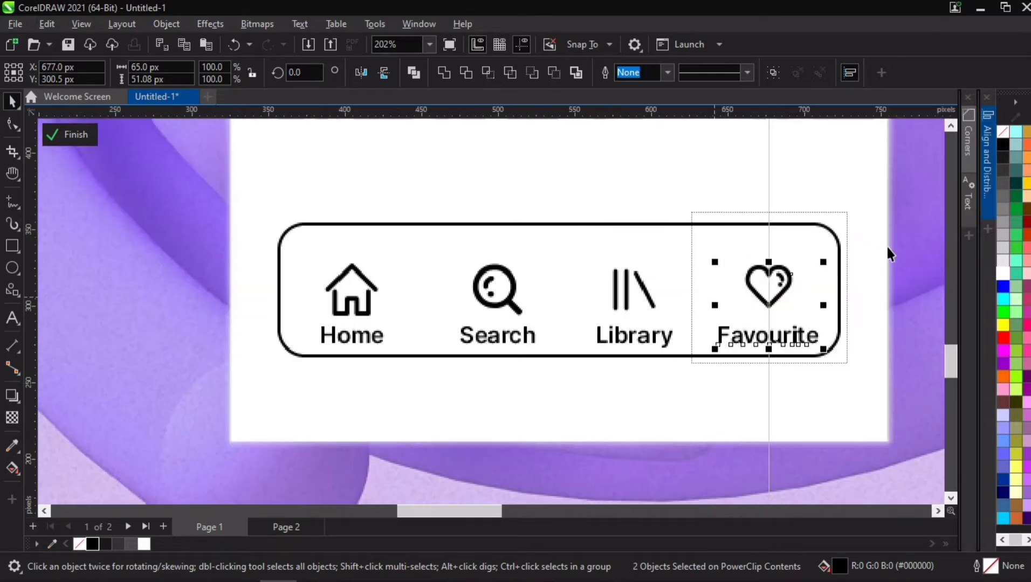
- Group all navigation icons and labels and nudge the group up slightly
key(h)
scroll(714, 276, down, 5)
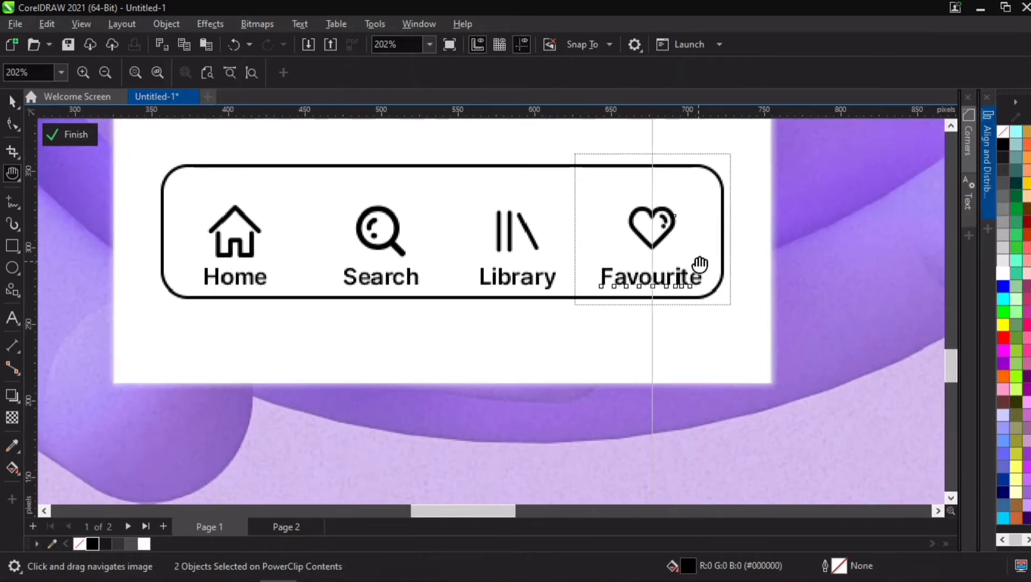
key(space)
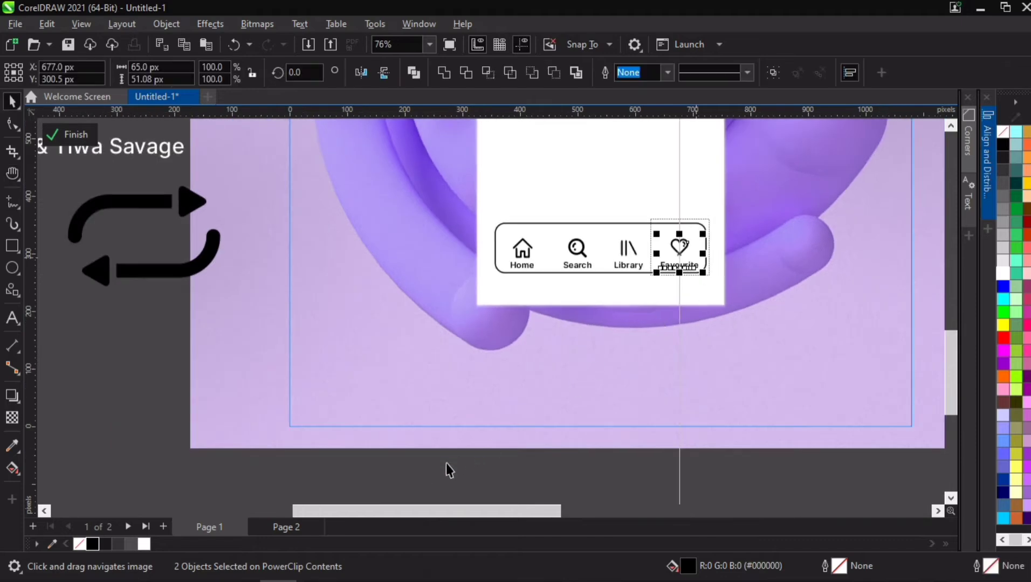
drag(447, 463, 705, 235)
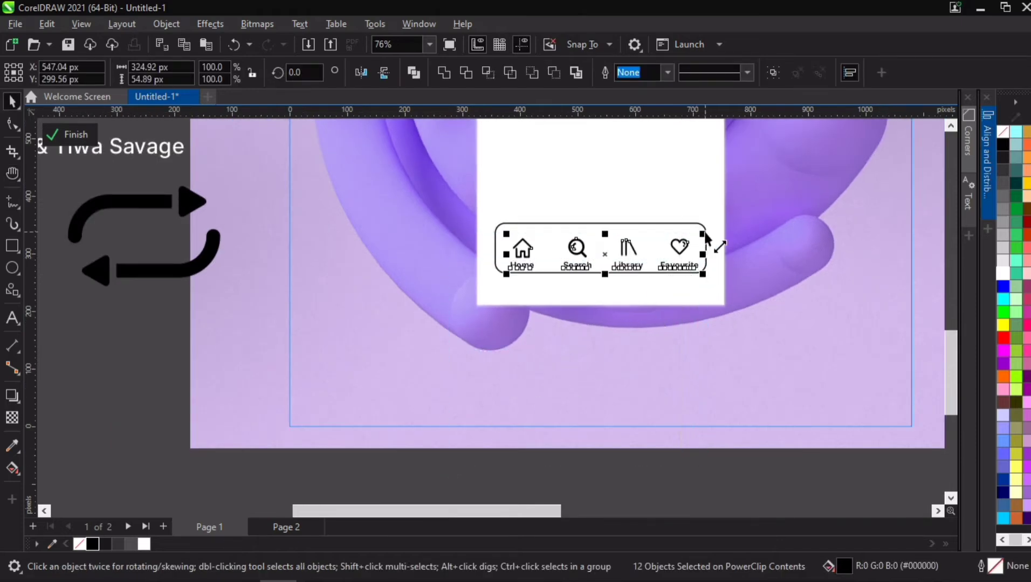
key(ctrl+g)
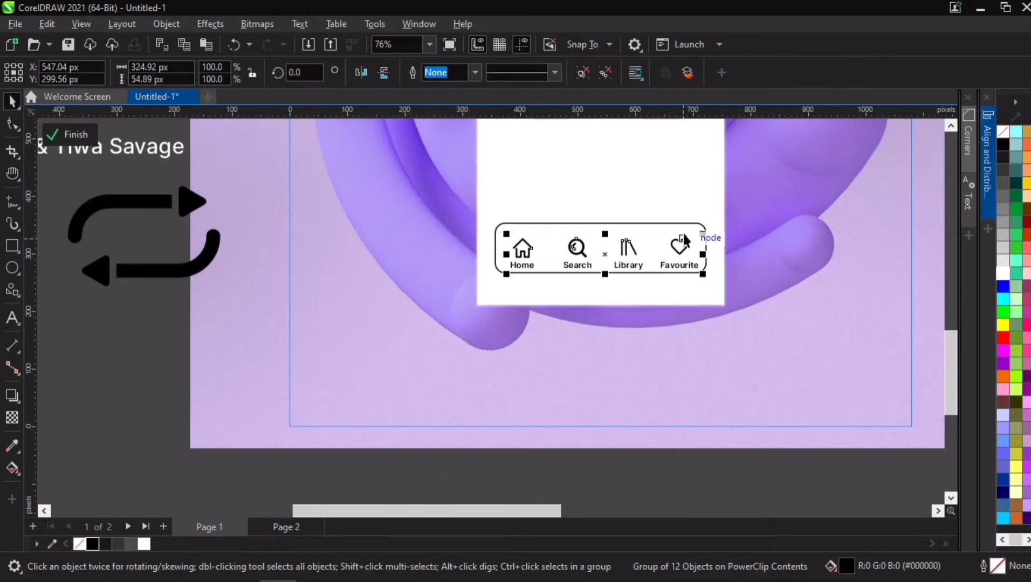
key(Up)
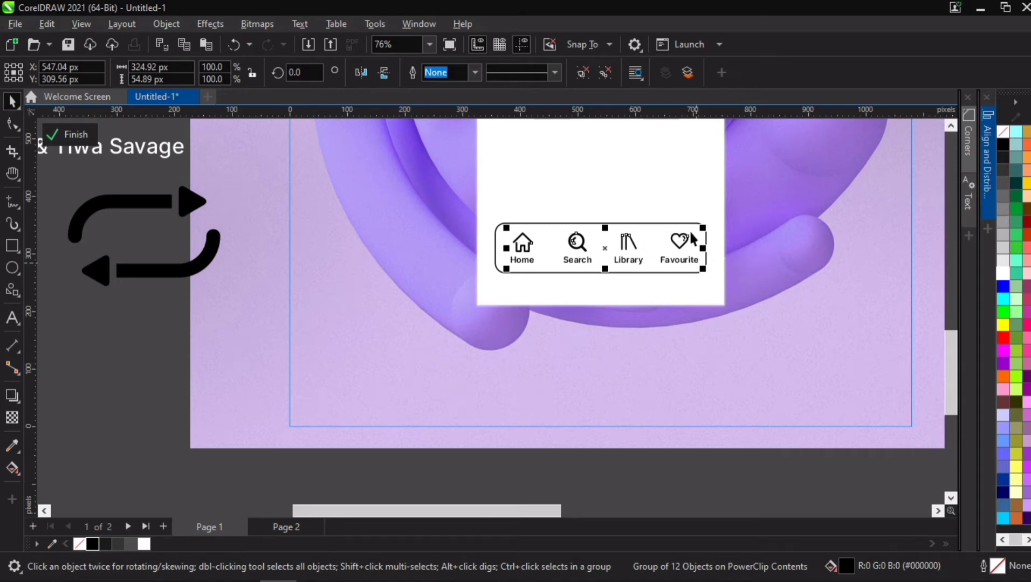
- Scale the grouped icons and labels down inside the navigation bar
scroll(683, 234, up, 2)
drag(709, 236, 700, 236)
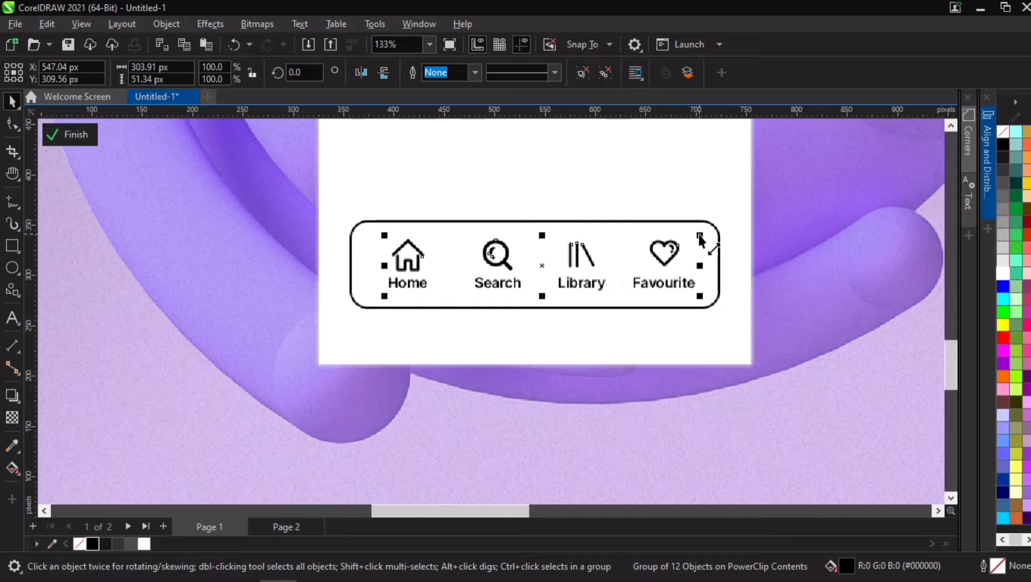
drag(700, 235, 657, 233)
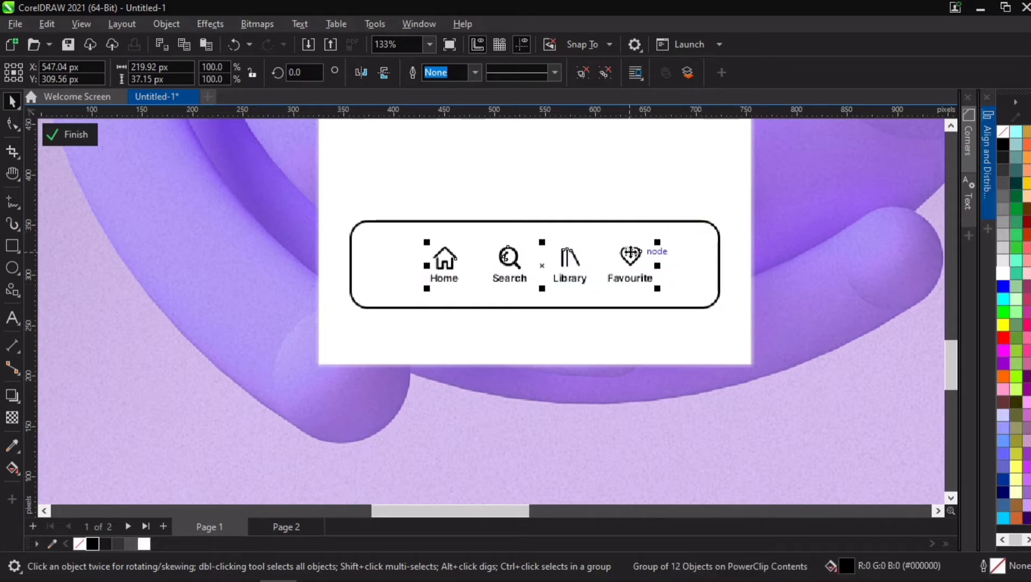
- Ungroup the icons and labels and spread the four icon-label pairs evenly across the bar
key(ctrl+u)
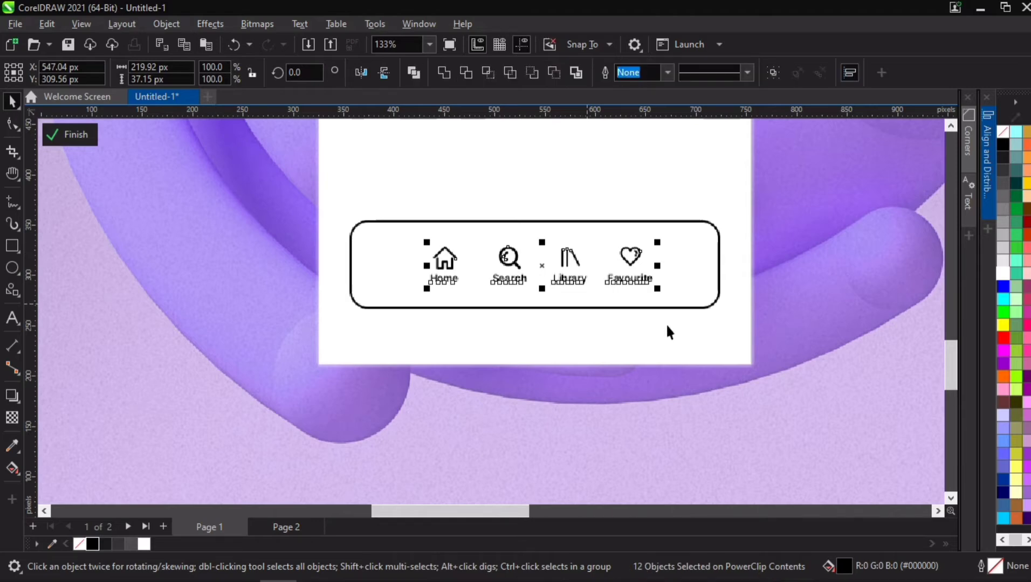
click(718, 279)
drag(610, 424, 628, 227)
drag(603, 437, 669, 219)
click(582, 442)
click(561, 447)
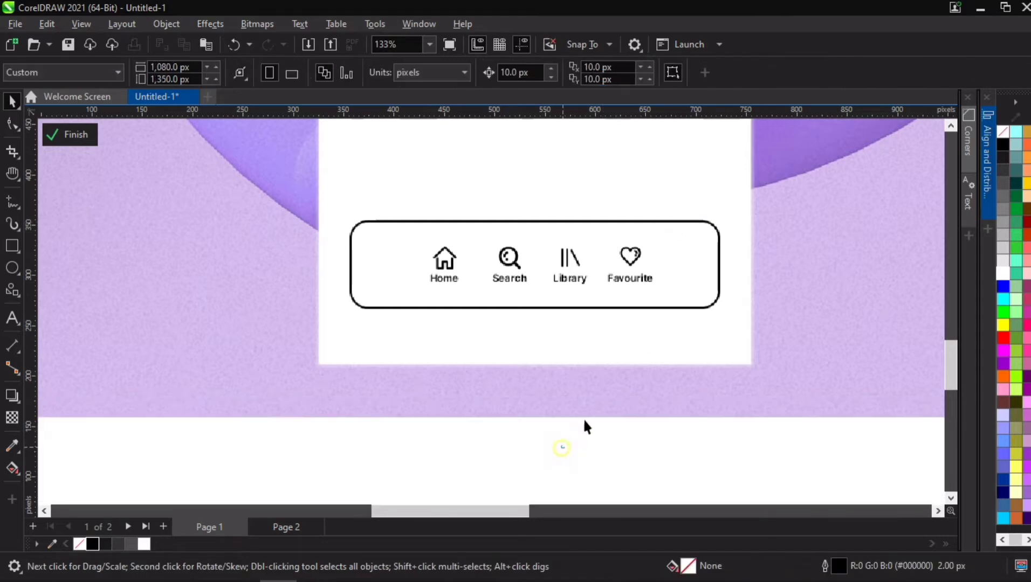
drag(575, 445, 683, 222)
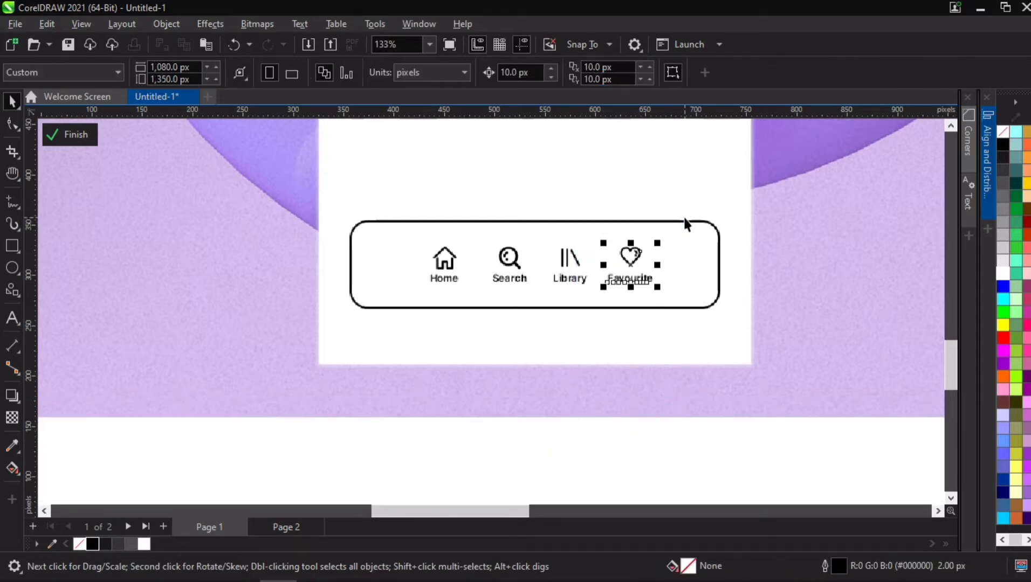
drag(497, 437, 592, 233)
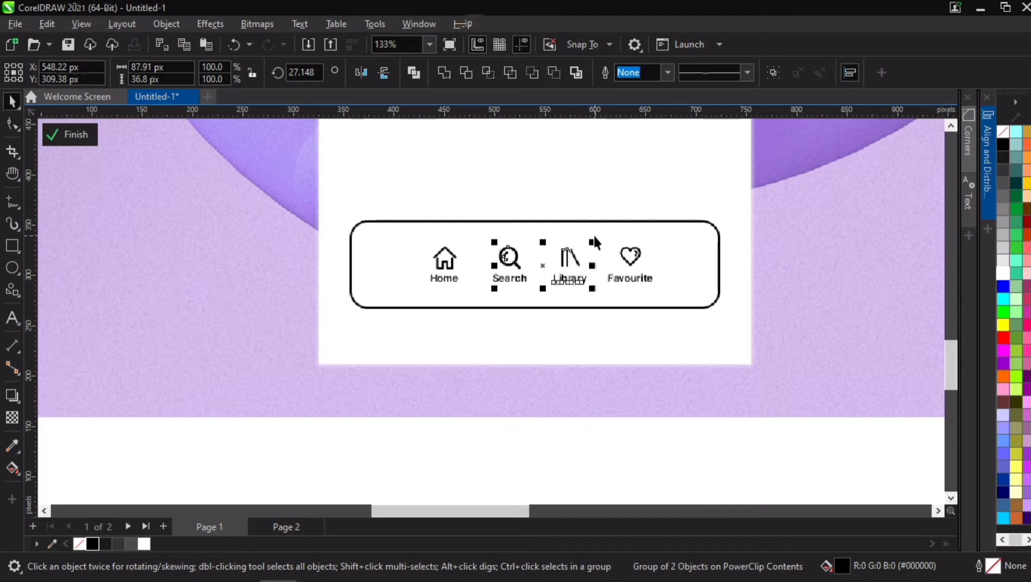
click(573, 262)
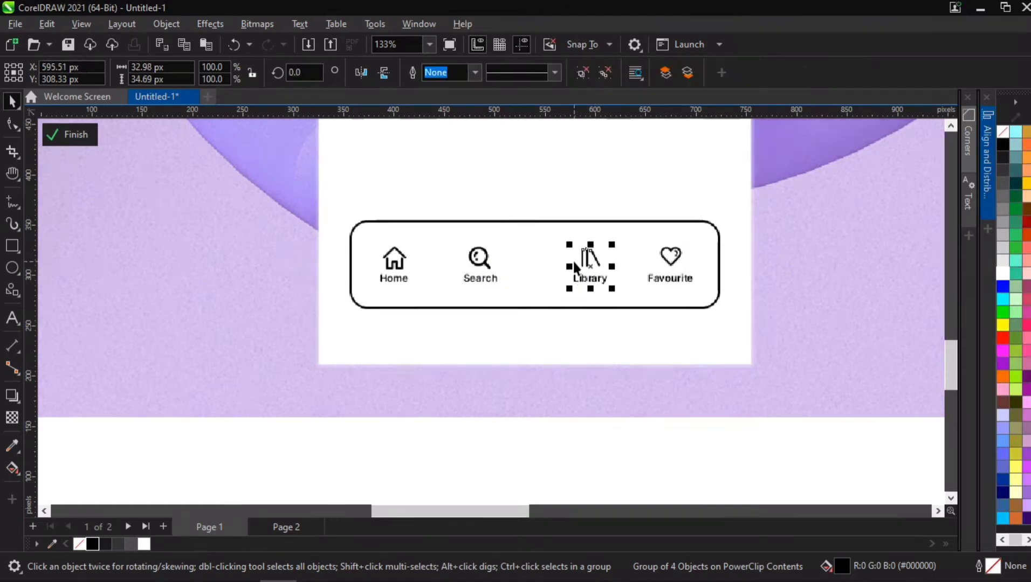
click(476, 268)
drag(477, 268, 476, 272)
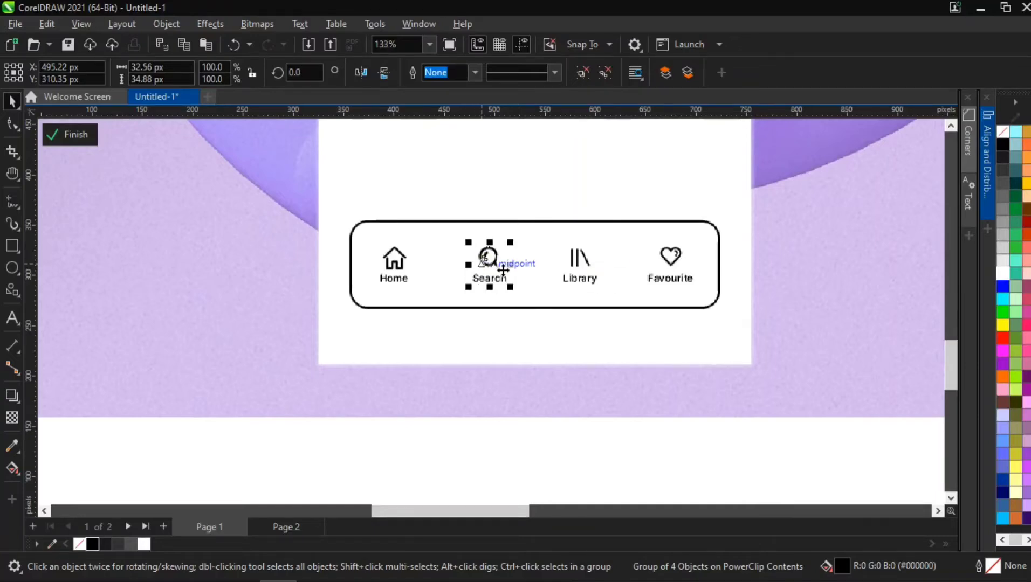
- Group the four icon-label pairs and center them horizontally and vertically on the navigation bar
click(360, 426)
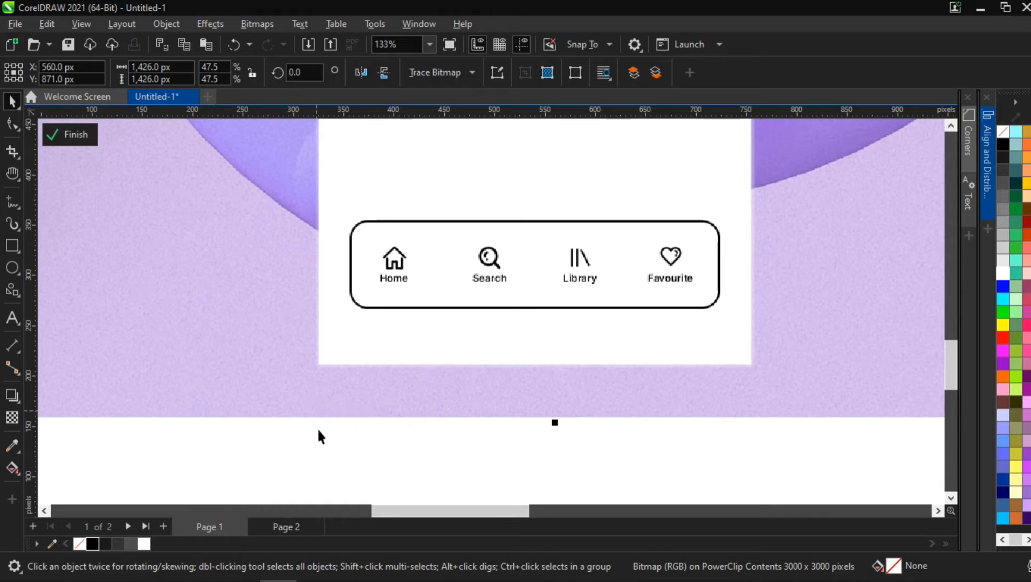
drag(553, 264, 698, 215)
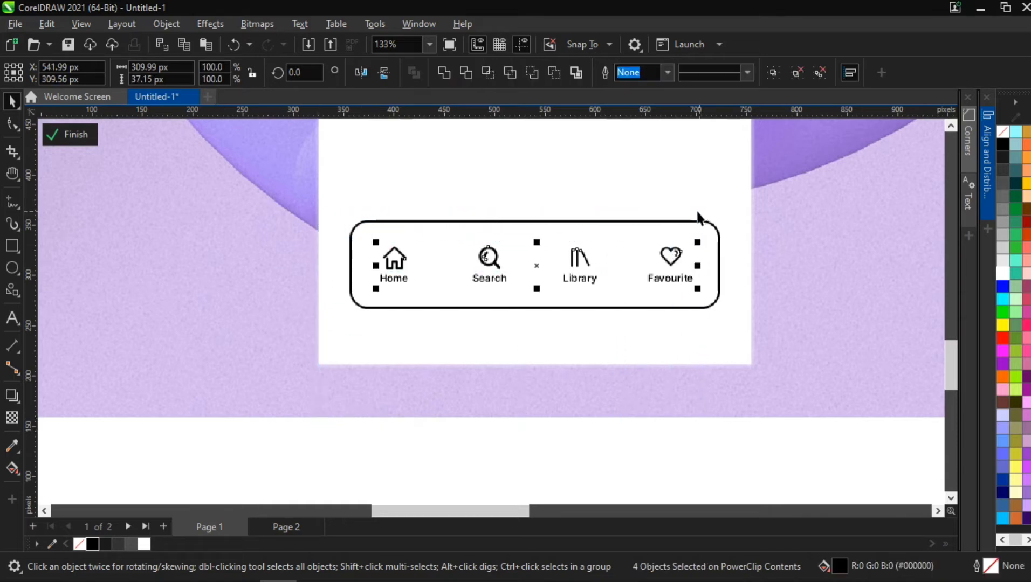
key(ctrl+g)
shift+click(669, 231)
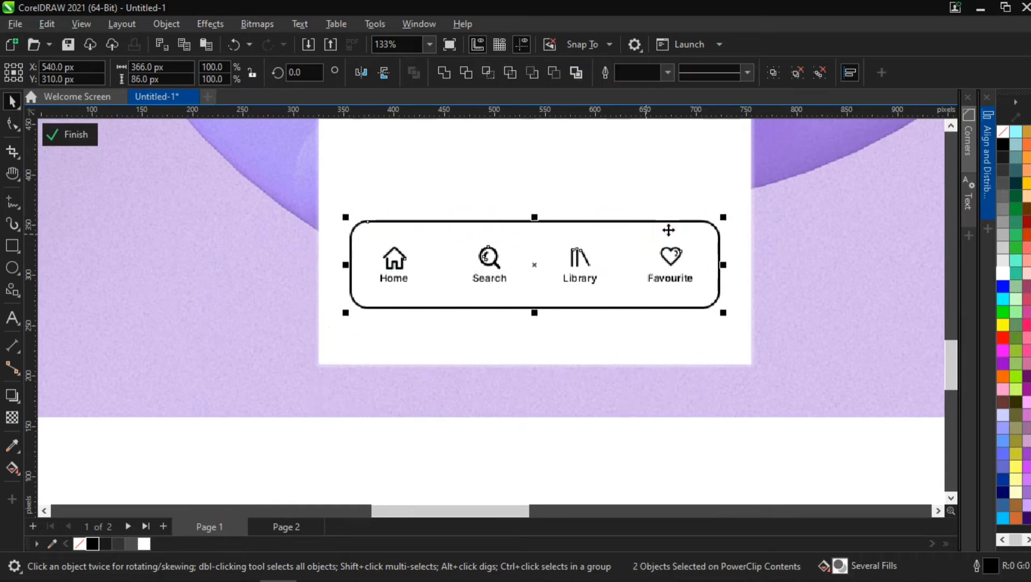
click(987, 152)
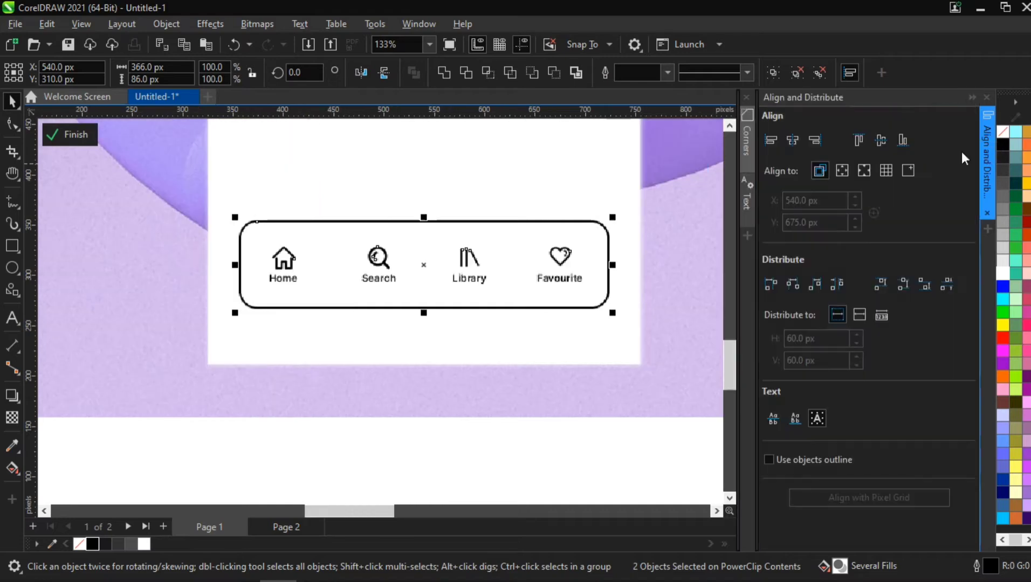
click(791, 143)
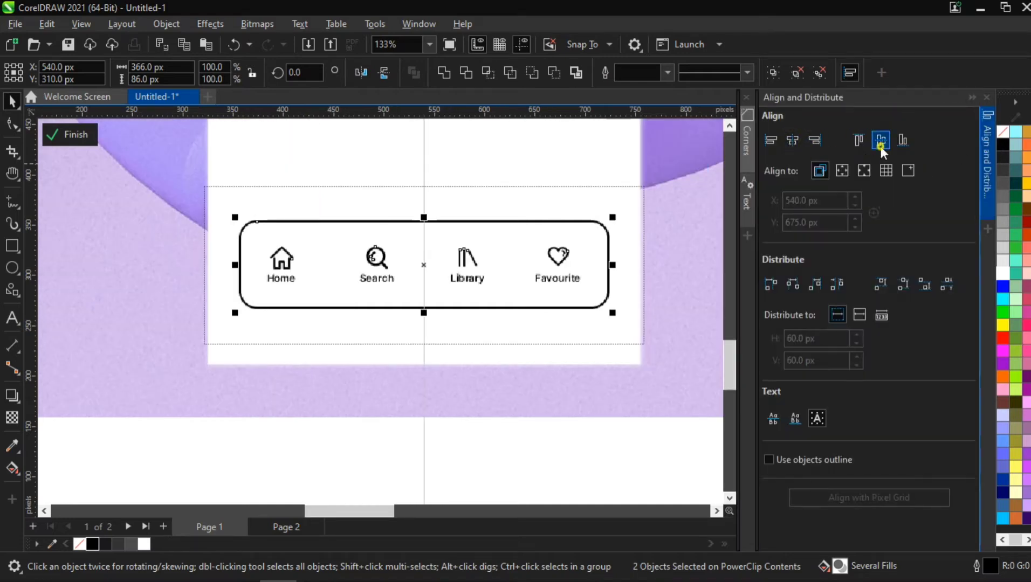
click(880, 145)
click(983, 186)
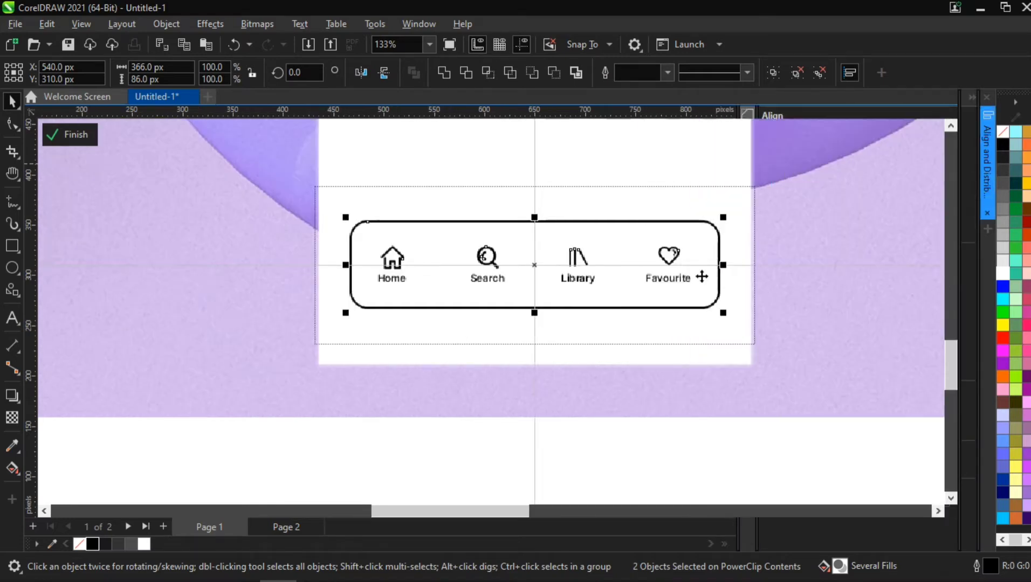
- Shift the white bottom panel rectangle slightly right and up
scroll(529, 403, down, 3)
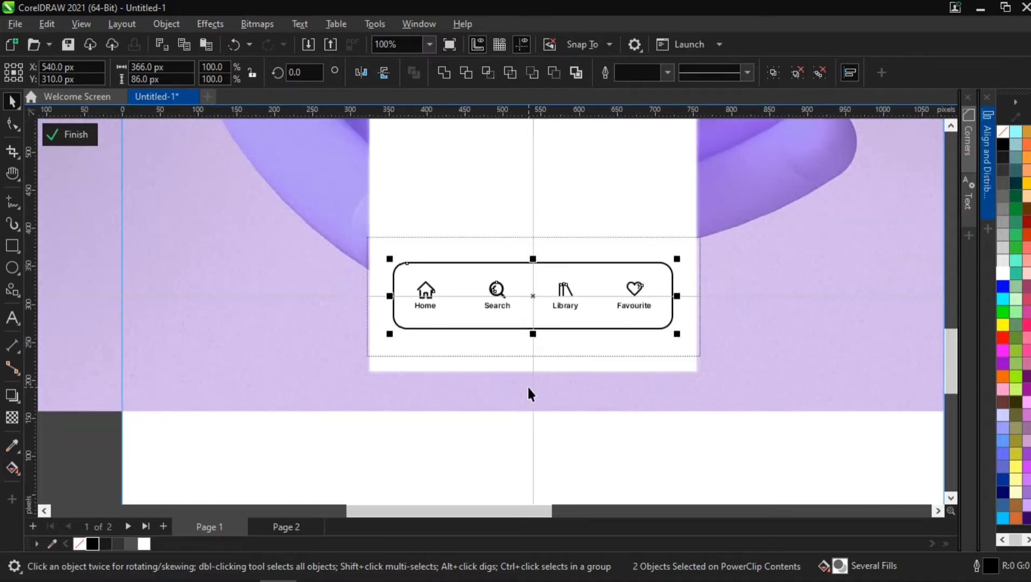
scroll(528, 393, down, 2)
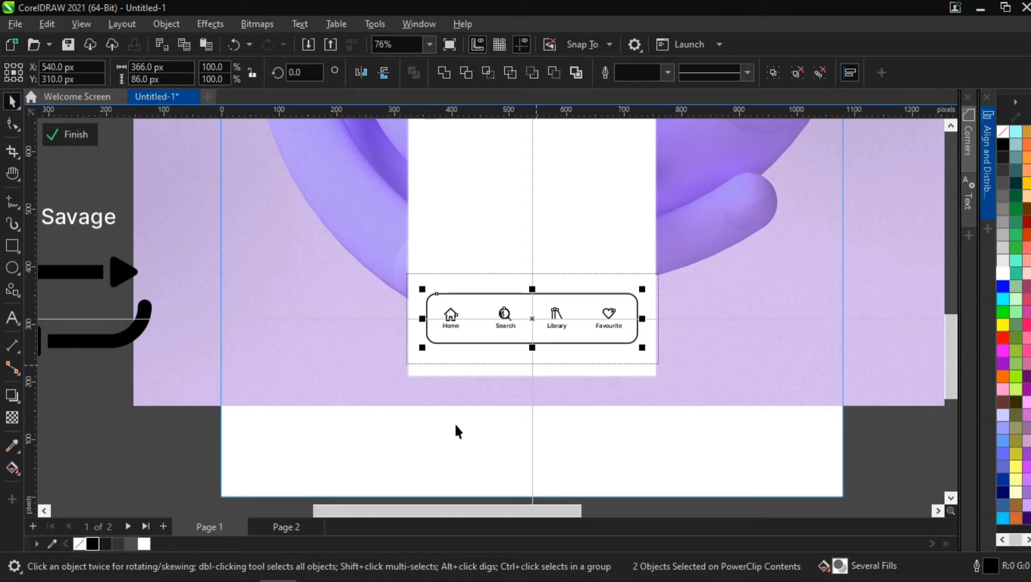
click(440, 393)
scroll(416, 358, up, 8)
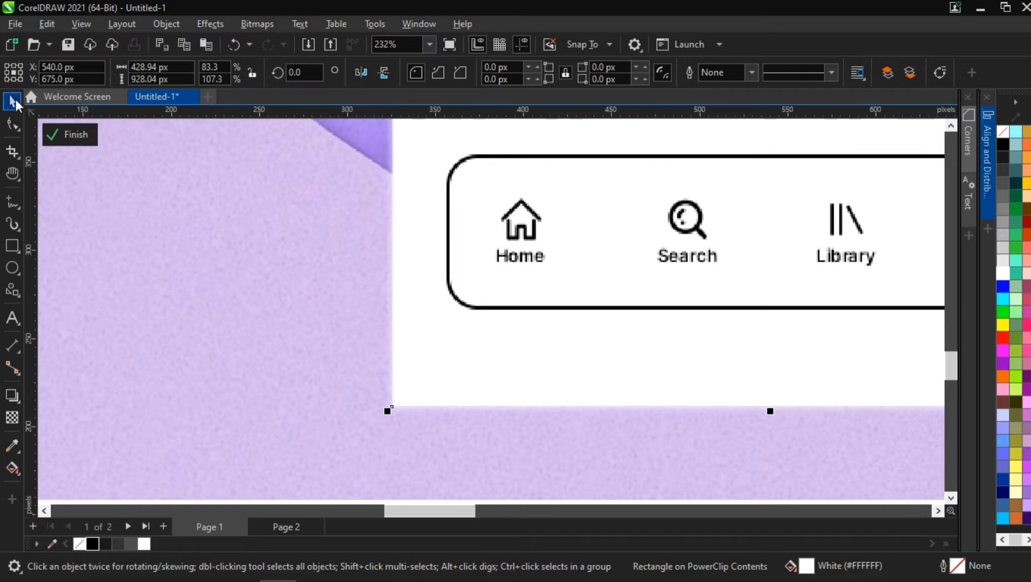
drag(450, 365, 461, 357)
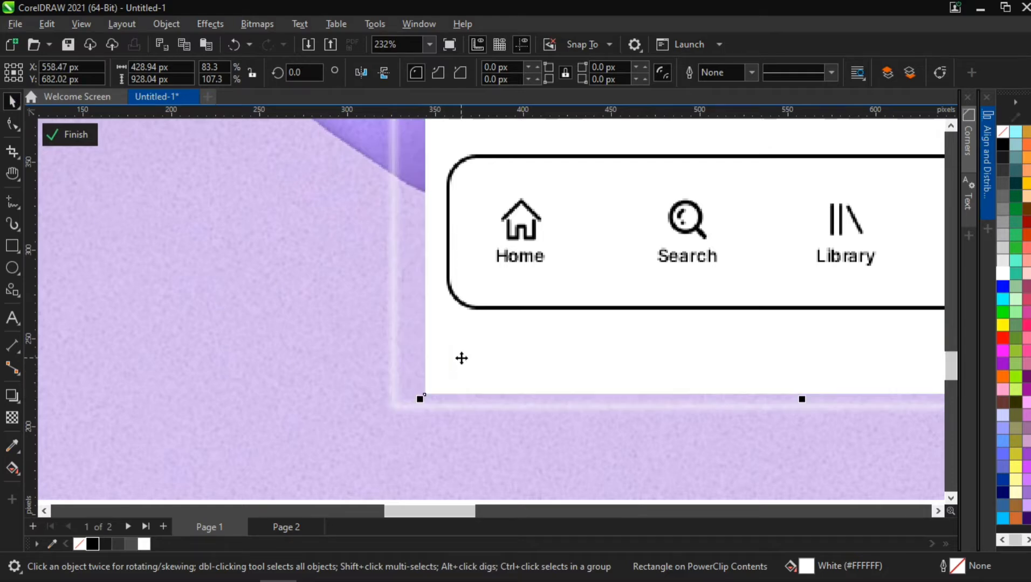
- Undo the panel shift and round the white bottom panel's corners to about 41 px with the Shape tool
key(ctrl+z)
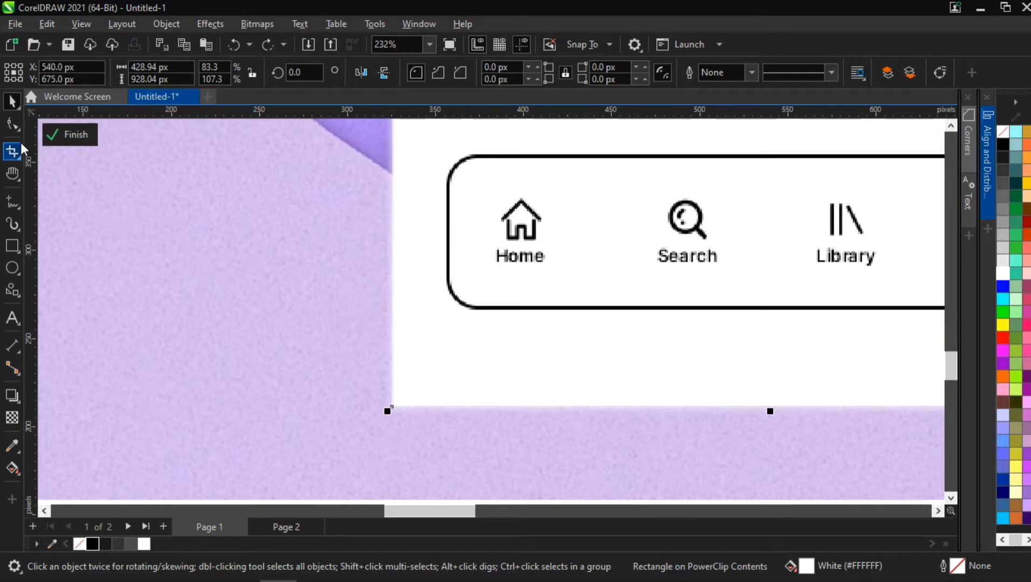
click(13, 124)
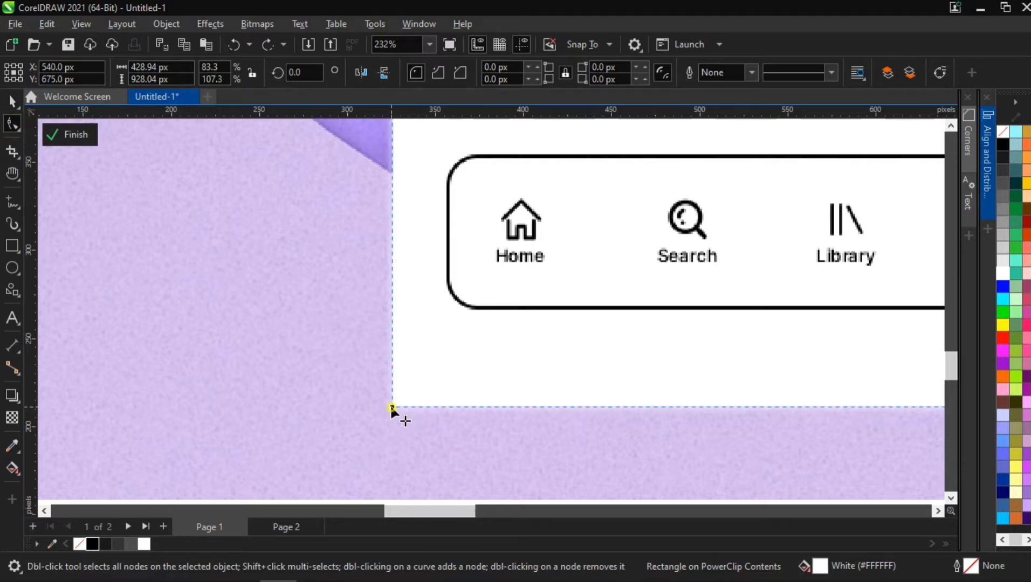
drag(392, 408, 366, 333)
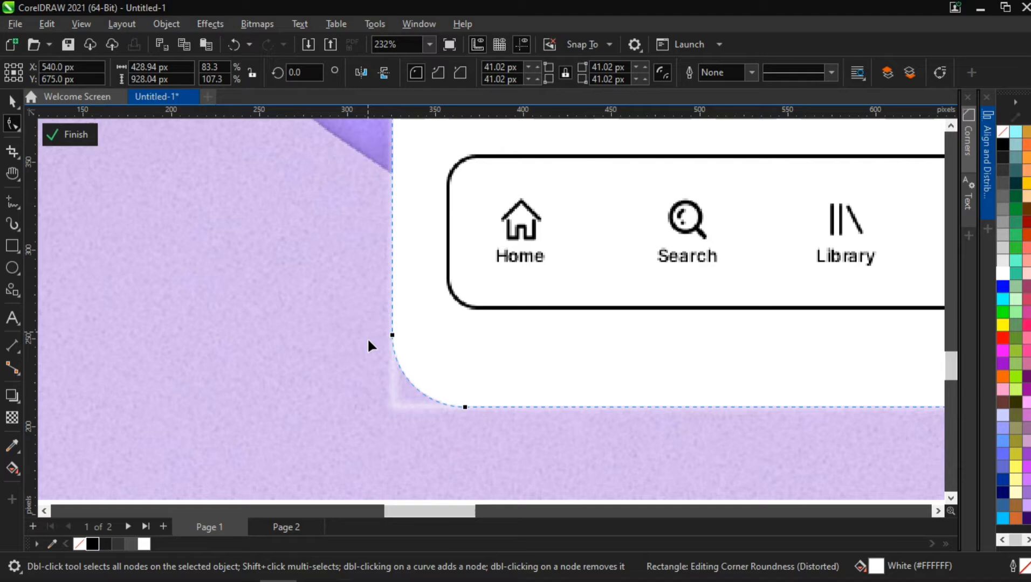
click(391, 399)
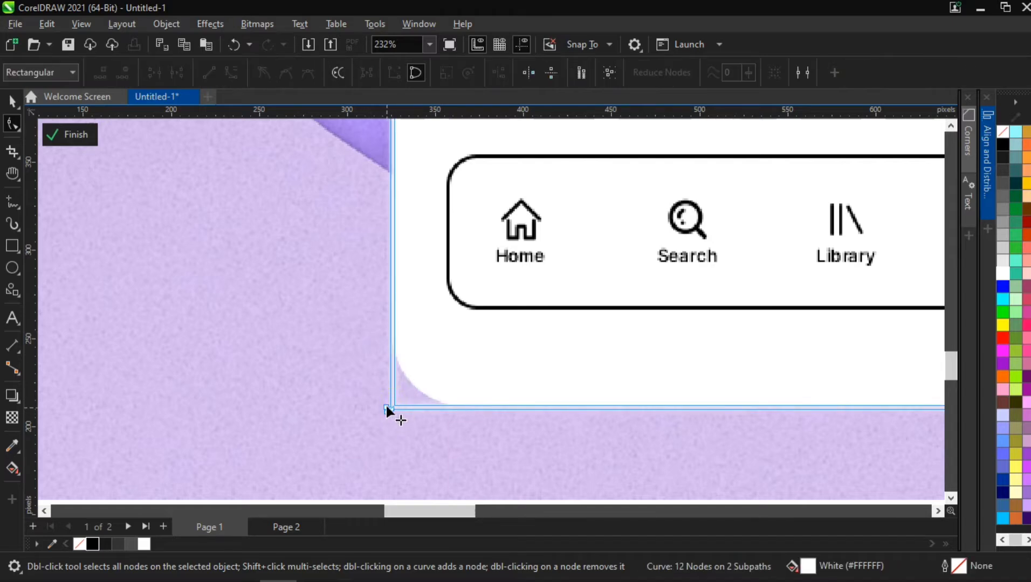
scroll(386, 403, down, 6)
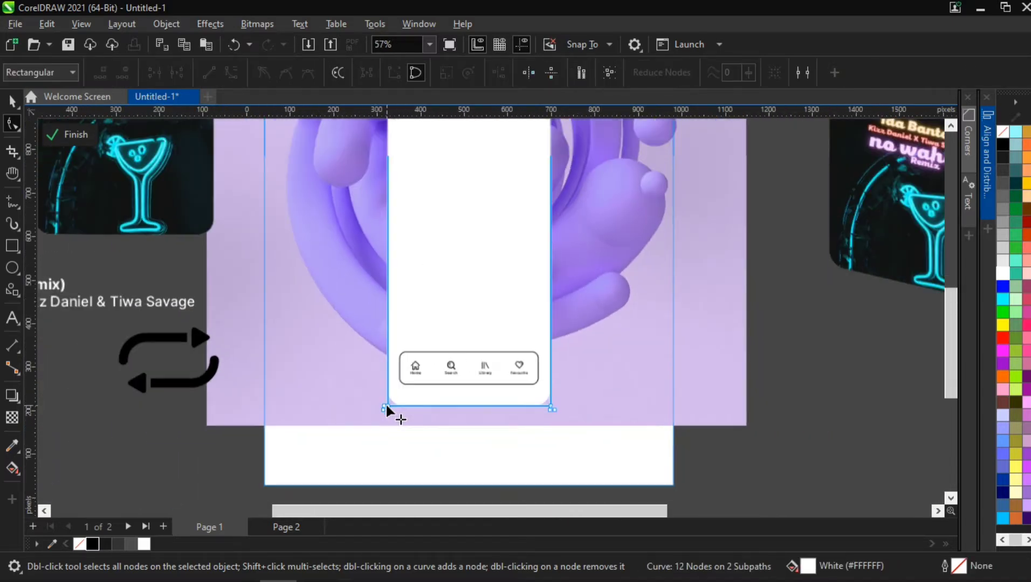
scroll(426, 340, down, 1)
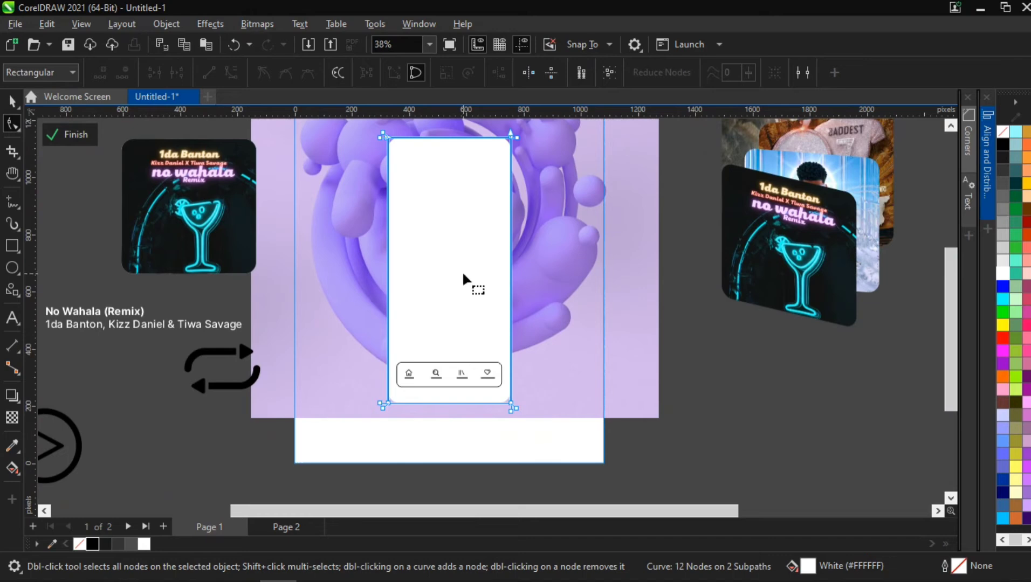
key(h)
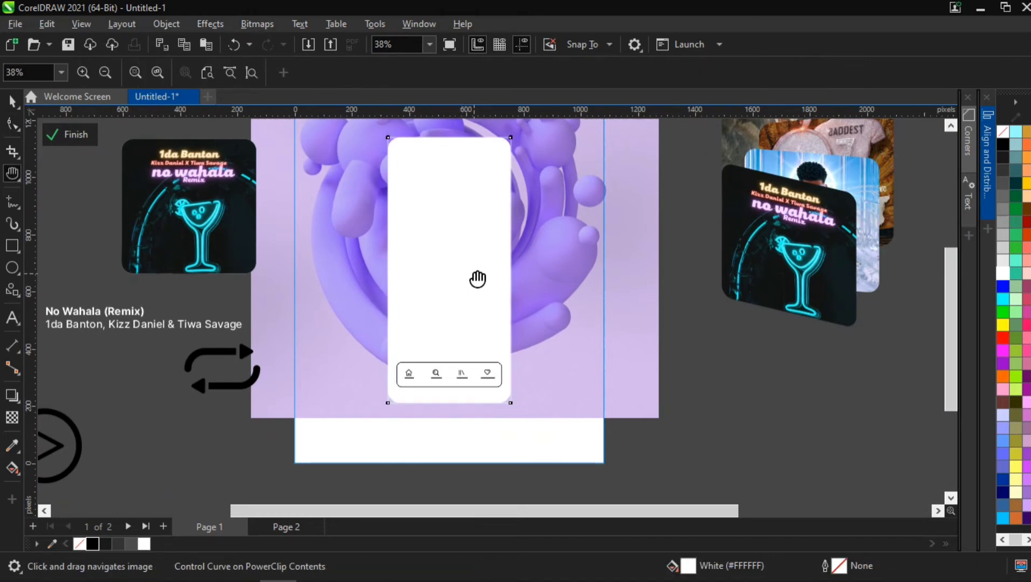
key(Escape)
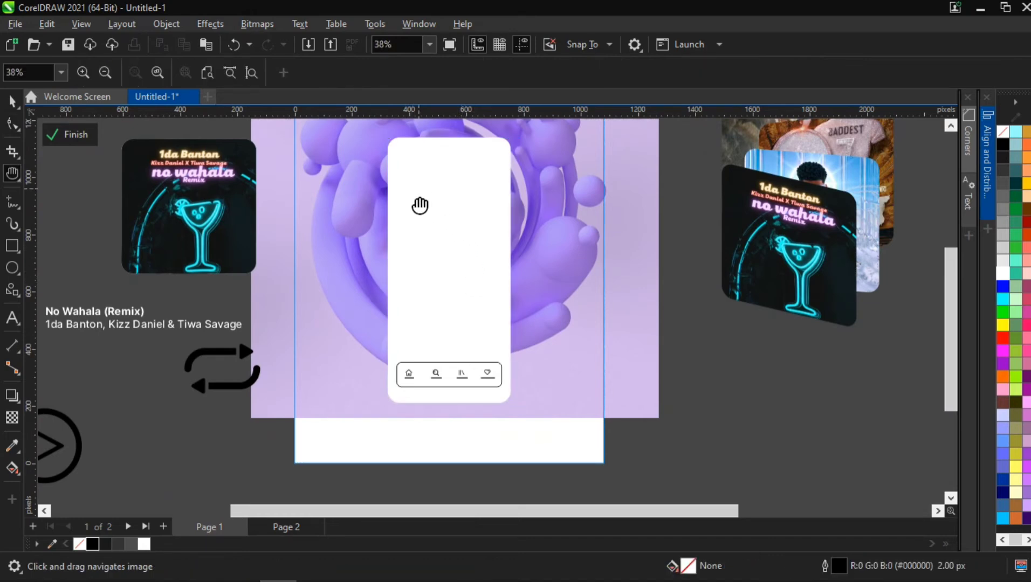
key(ctrl+z)
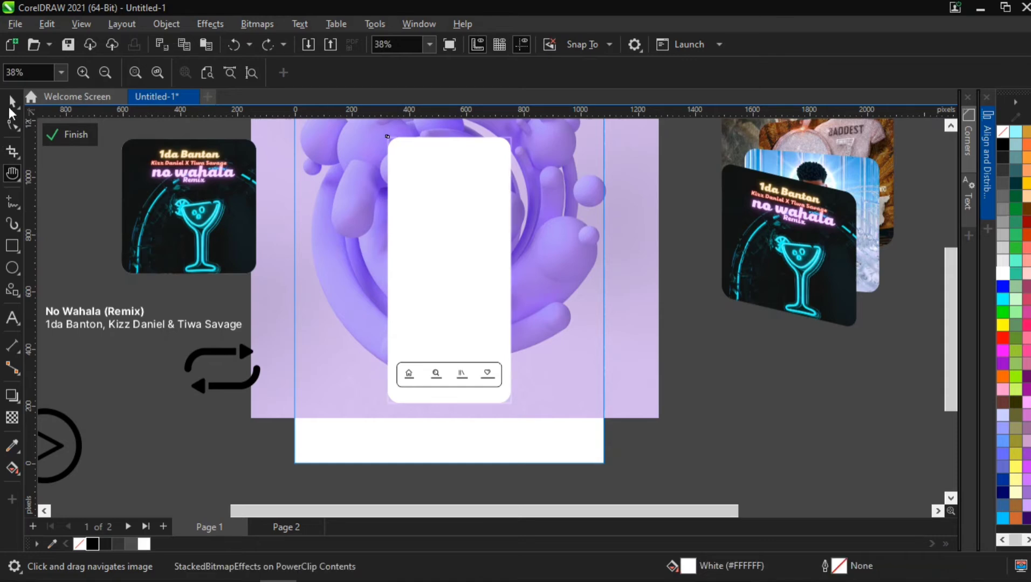
click(11, 101)
key(Escape)
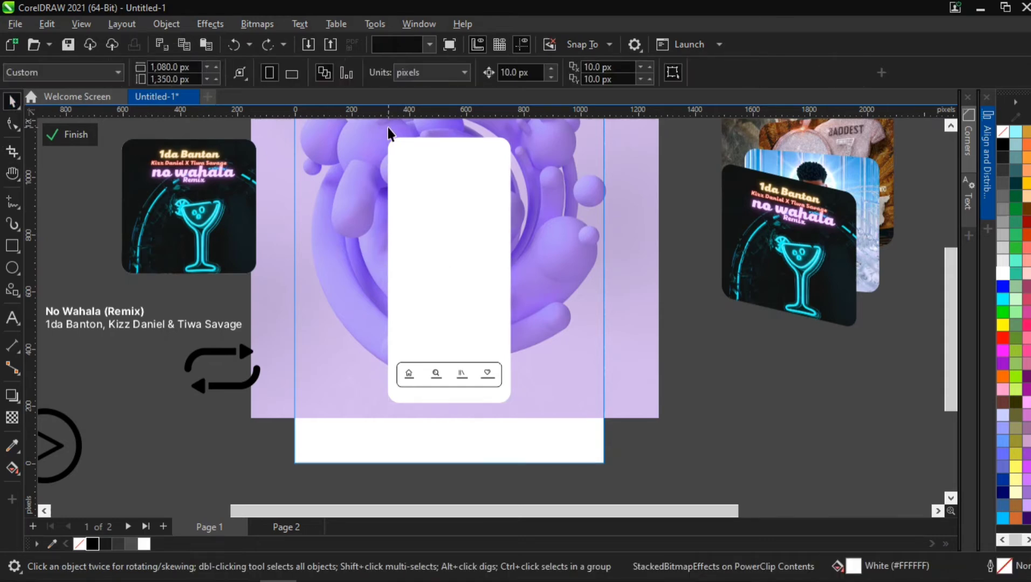
- Move the purple background image left, out from behind the white phone panel
click(387, 127)
scroll(407, 138, up, 2)
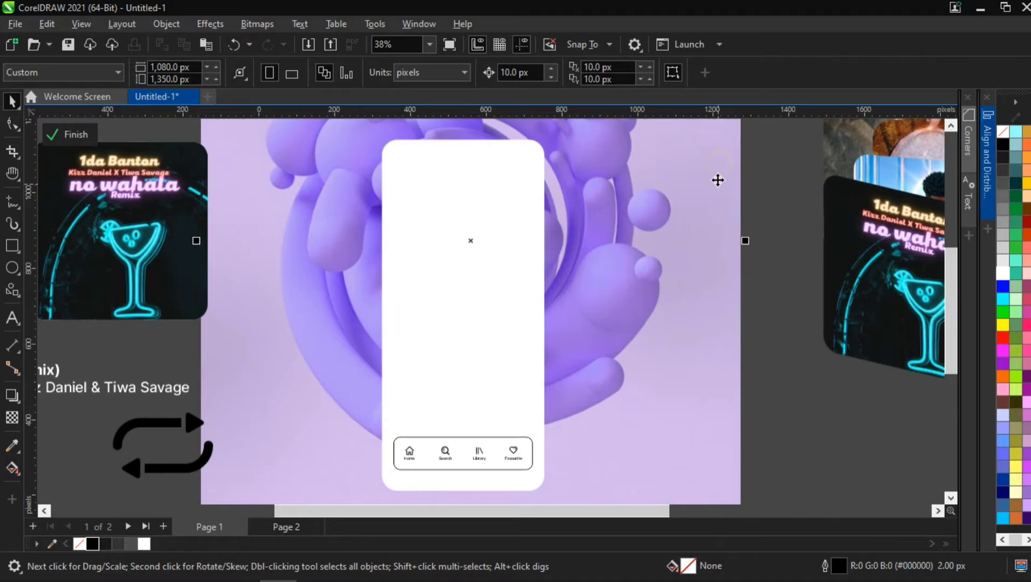
drag(718, 180, 239, 196)
click(365, 195)
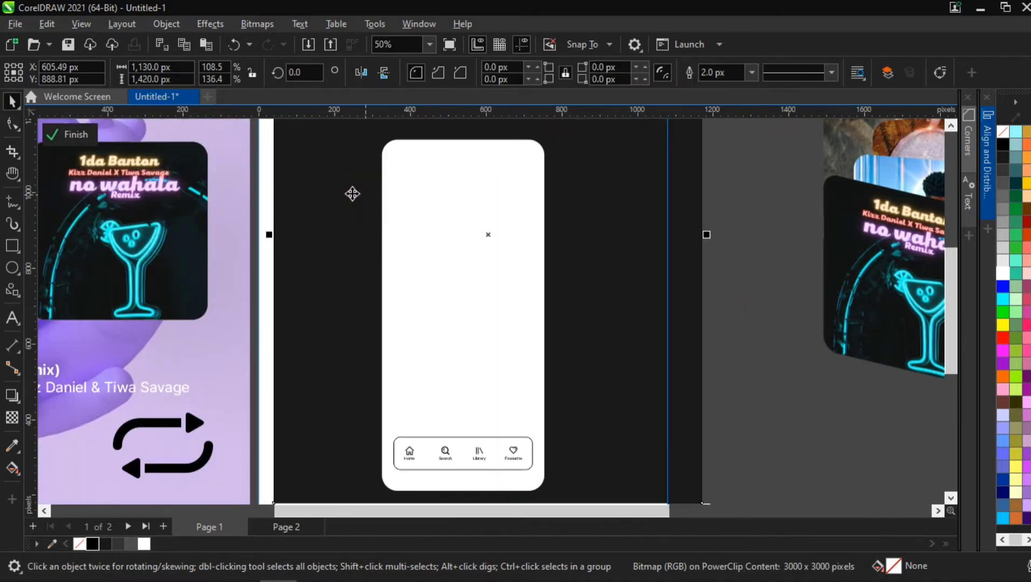
drag(352, 194, 321, 245)
- Give the white phone panel a white outline
click(427, 216)
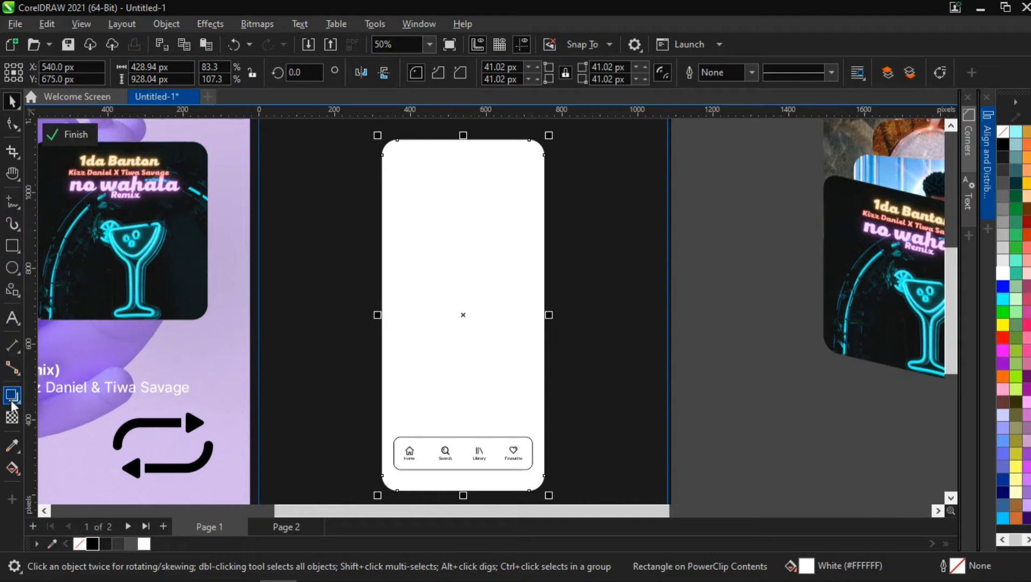
right_click(150, 545)
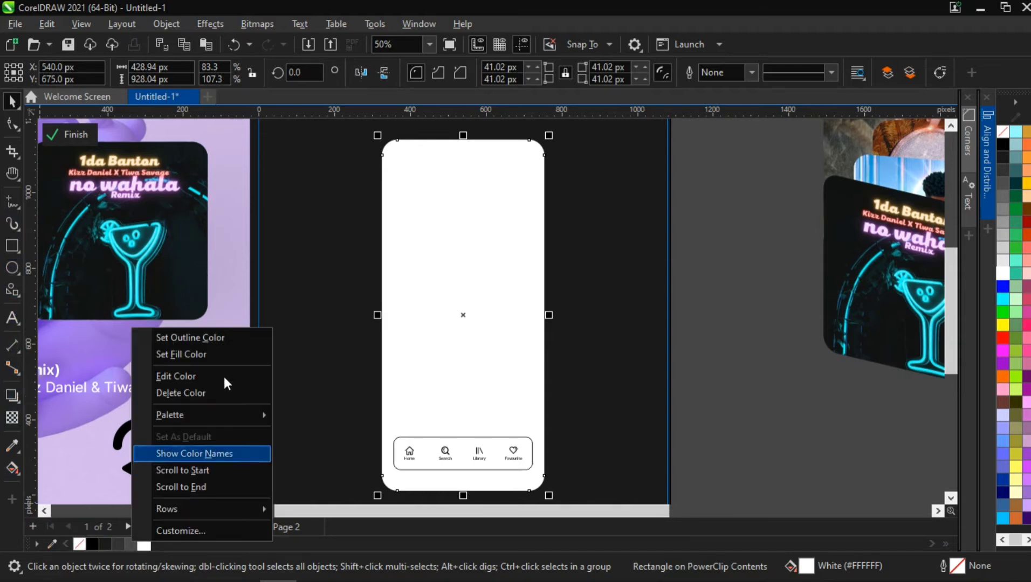
click(224, 338)
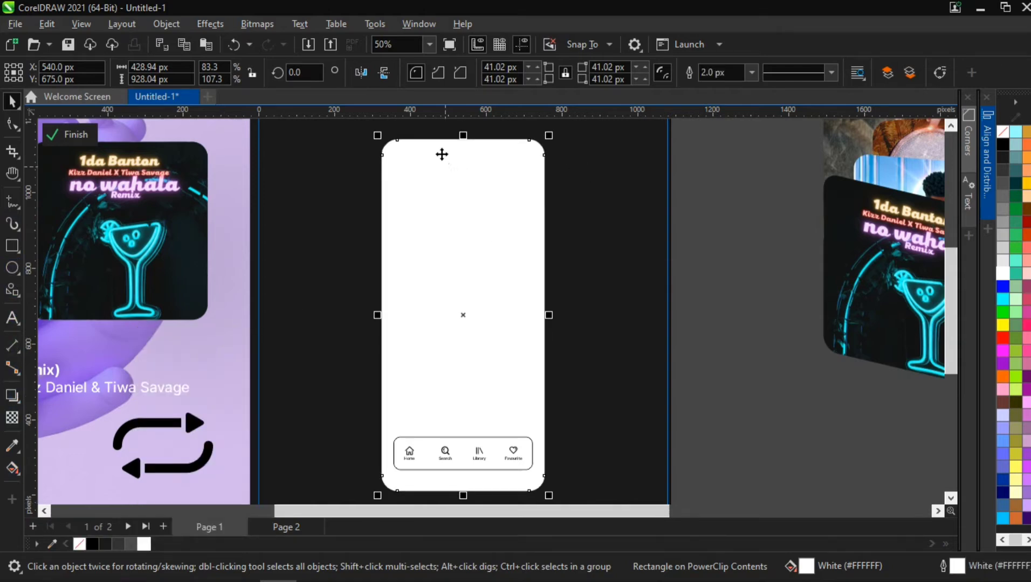
- Convert the white panel's outline to a separate object and delete the selected object
click(396, 188)
click(732, 171)
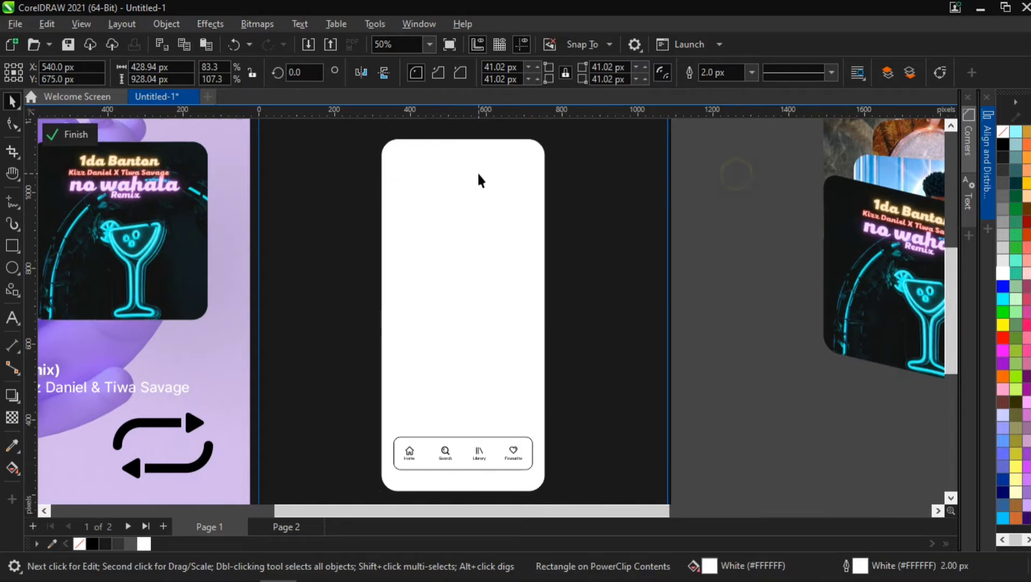
click(479, 173)
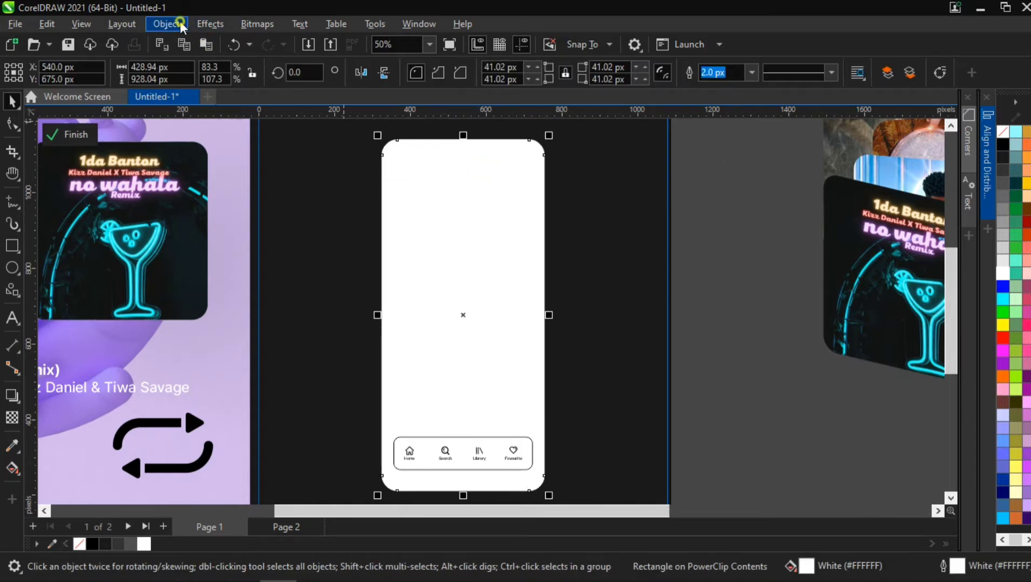
click(166, 23)
click(266, 427)
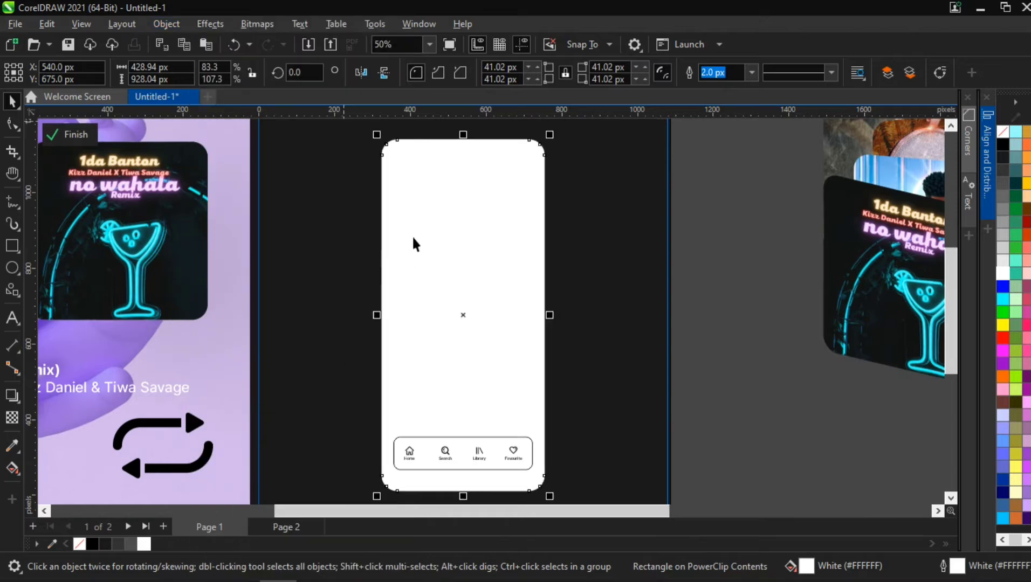
click(713, 191)
click(480, 188)
key(Delete)
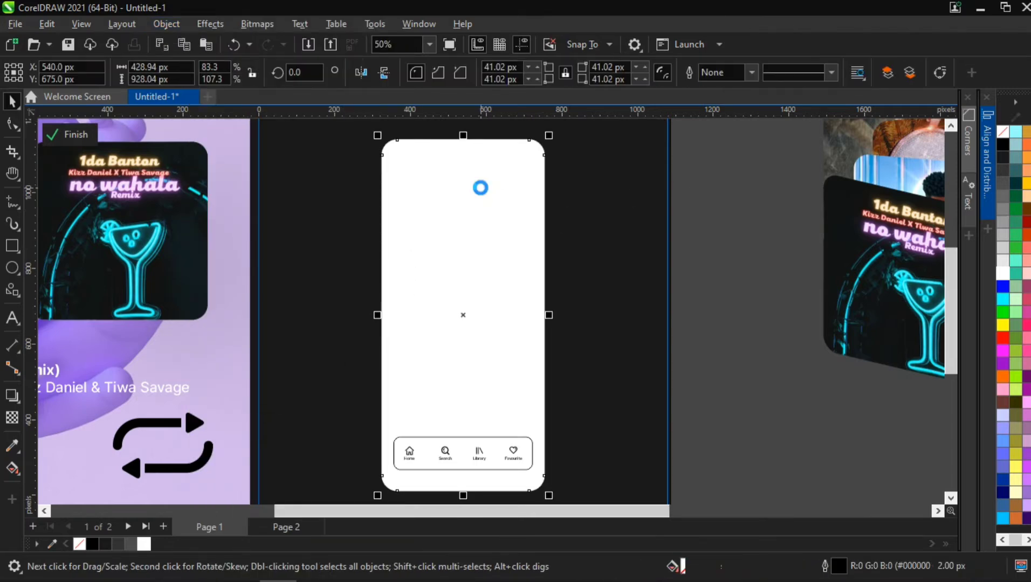
- Apply a Gaussian Blur with a 2.0 pixel radius to the panel's outline object
click(393, 143)
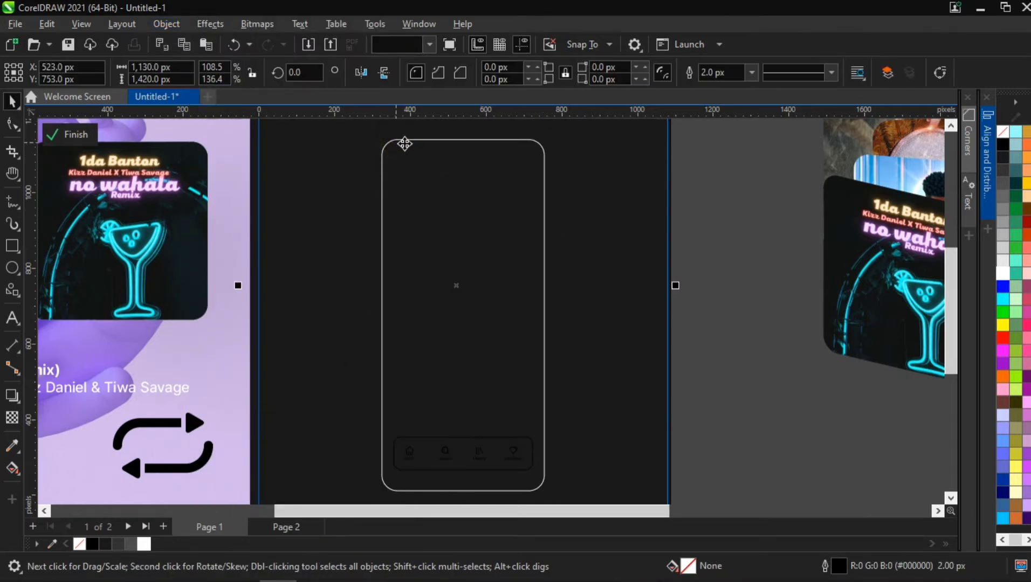
click(387, 147)
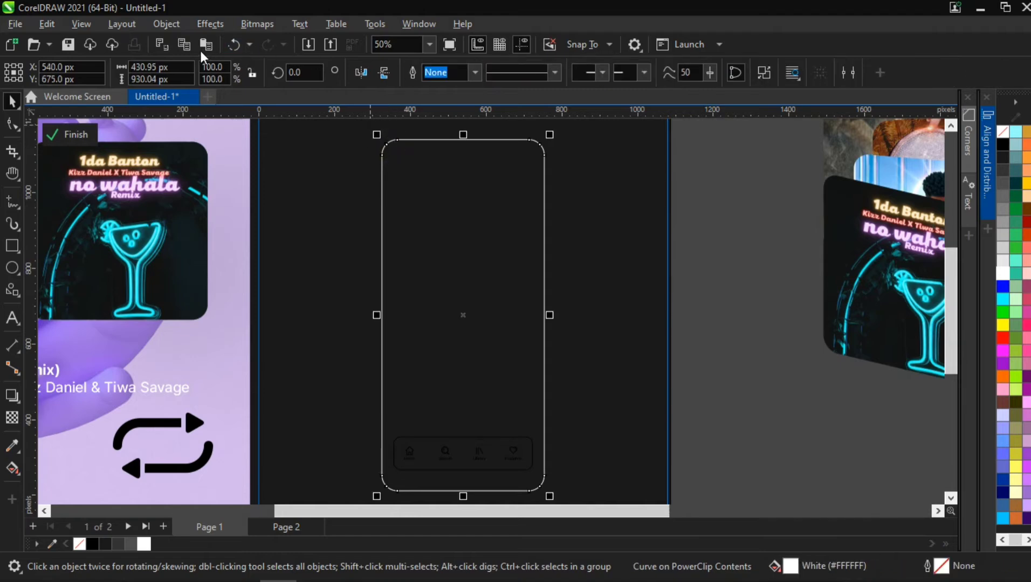
click(210, 24)
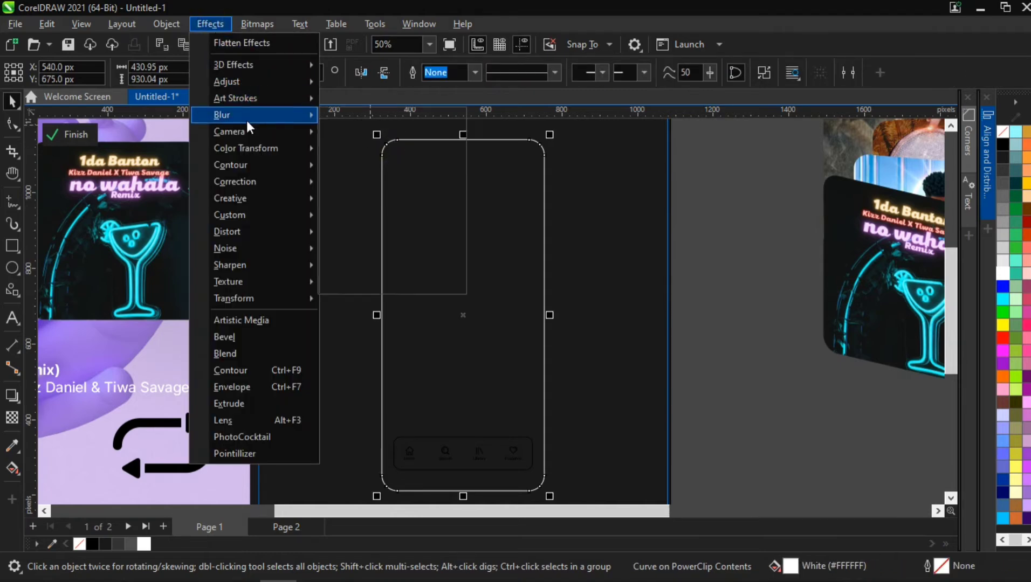
mouse_move(247, 115)
click(375, 151)
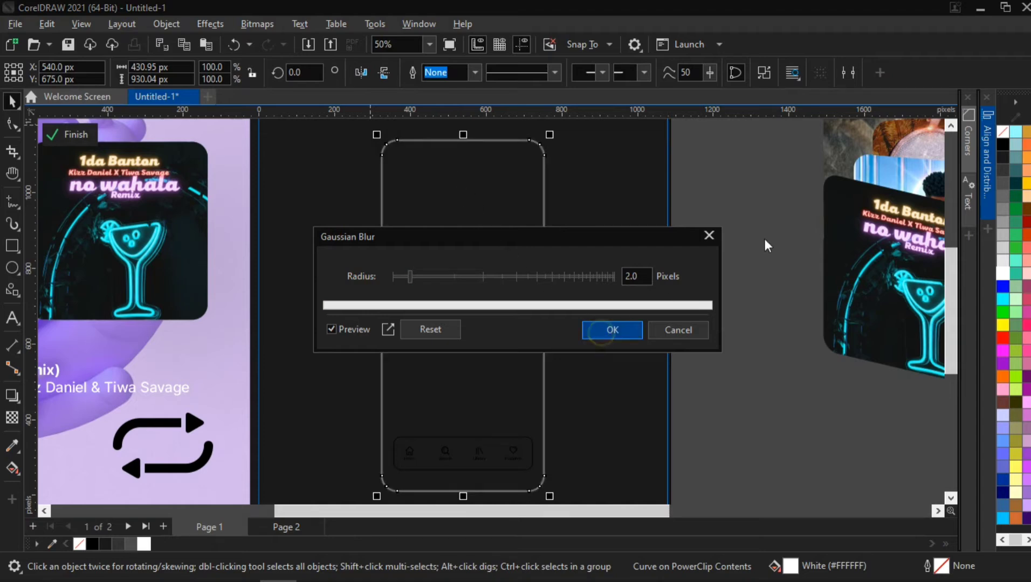
key(Return)
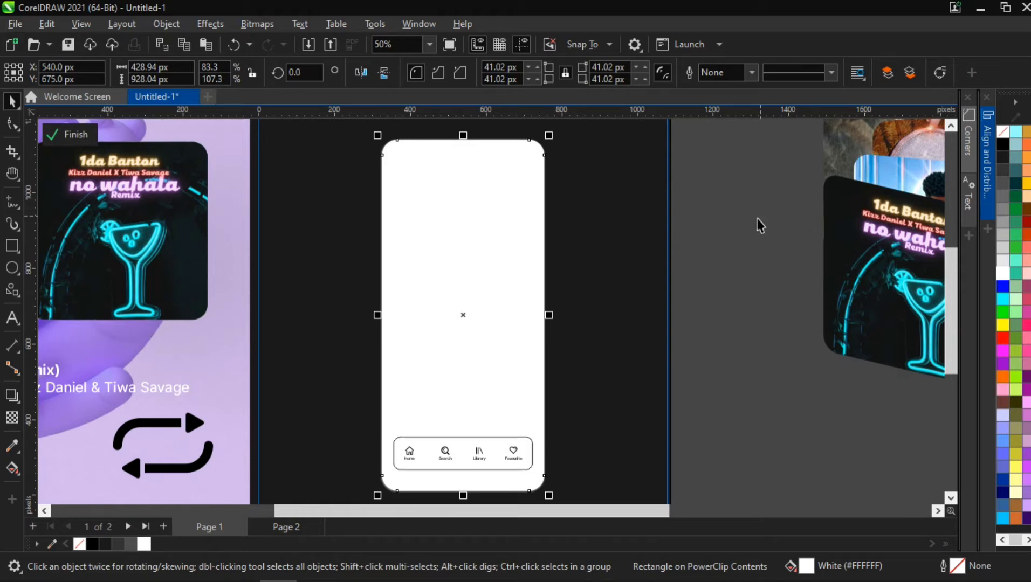
scroll(437, 468, up, 1)
scroll(436, 468, down, 2)
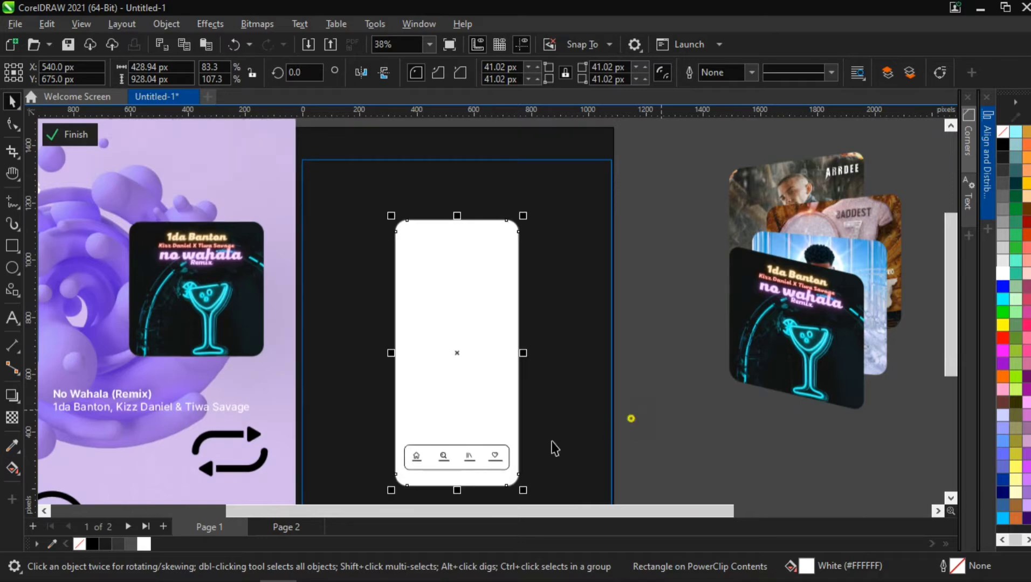
drag(663, 410, 401, 481)
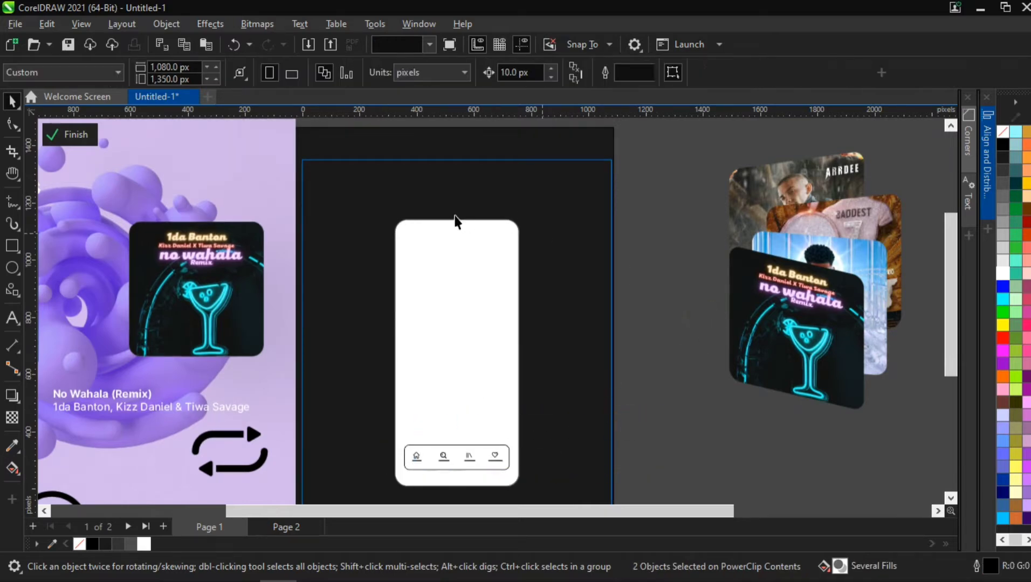
drag(663, 188, 364, 470)
click(642, 364)
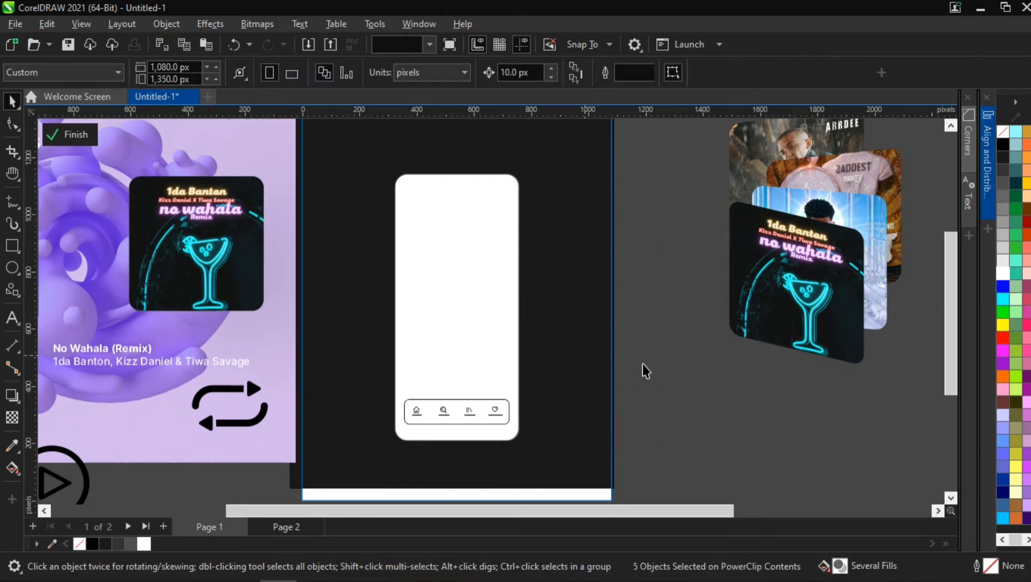
click(488, 352)
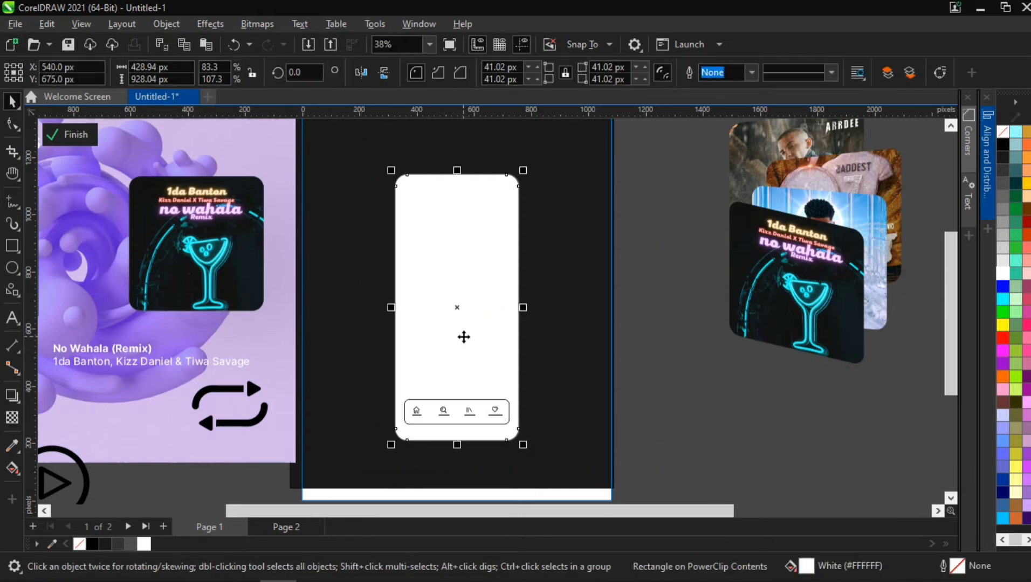
click(695, 259)
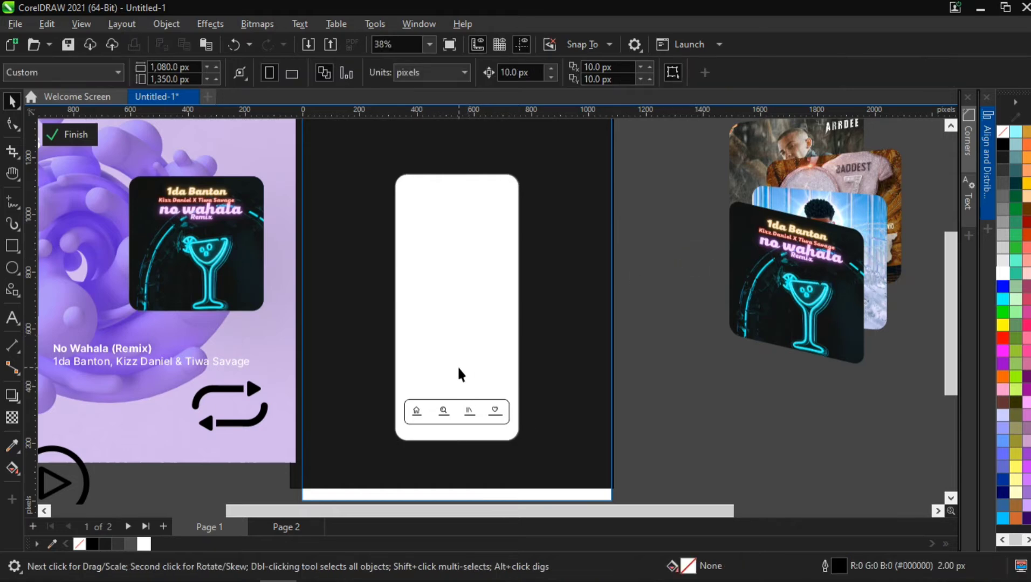
- Color the grouped navigation icons and labels white
scroll(423, 419, up, 2)
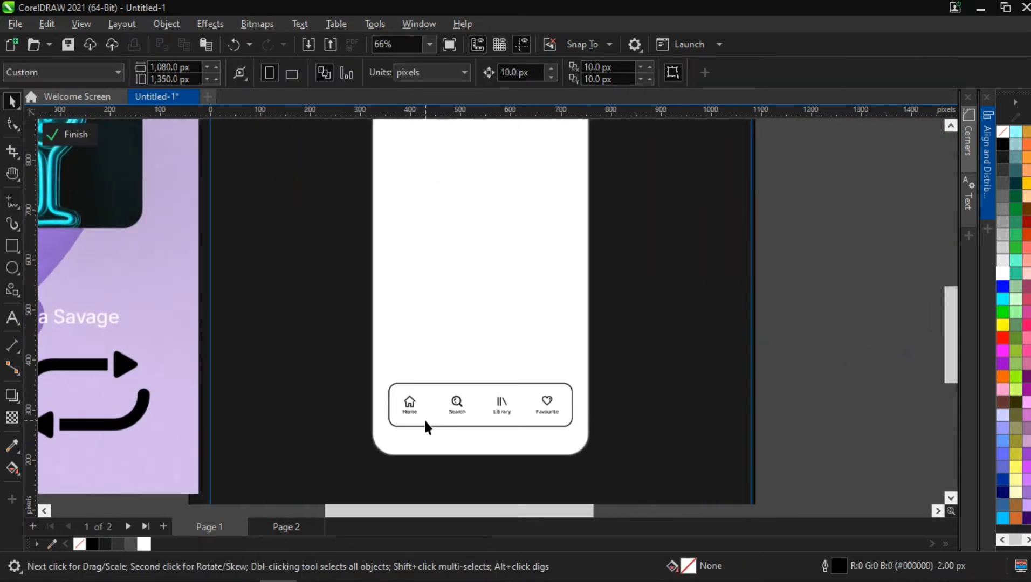
scroll(423, 418, up, 1)
click(401, 395)
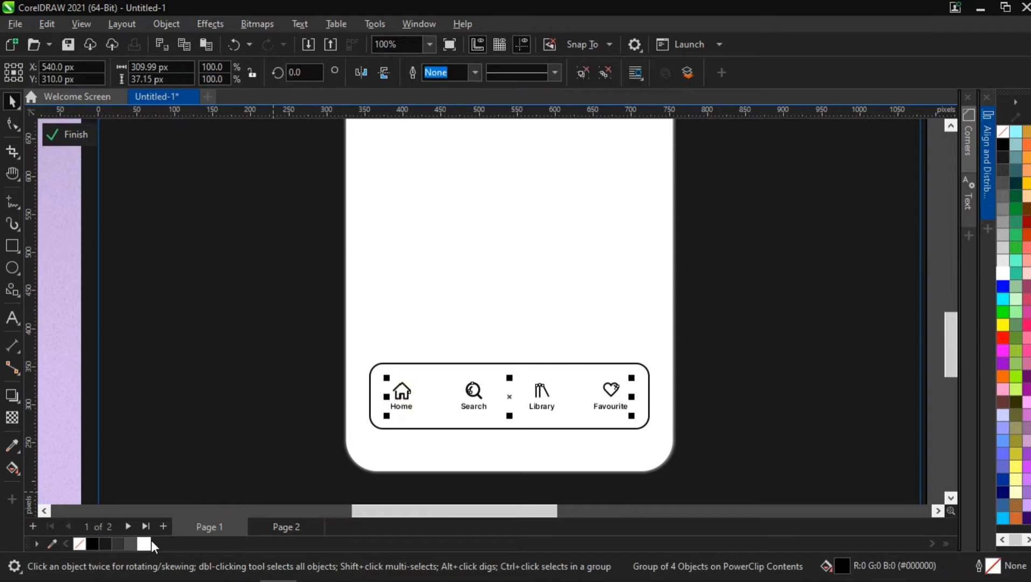
click(144, 542)
- Fill the navigation bar rectangle black and remove its outline
click(393, 370)
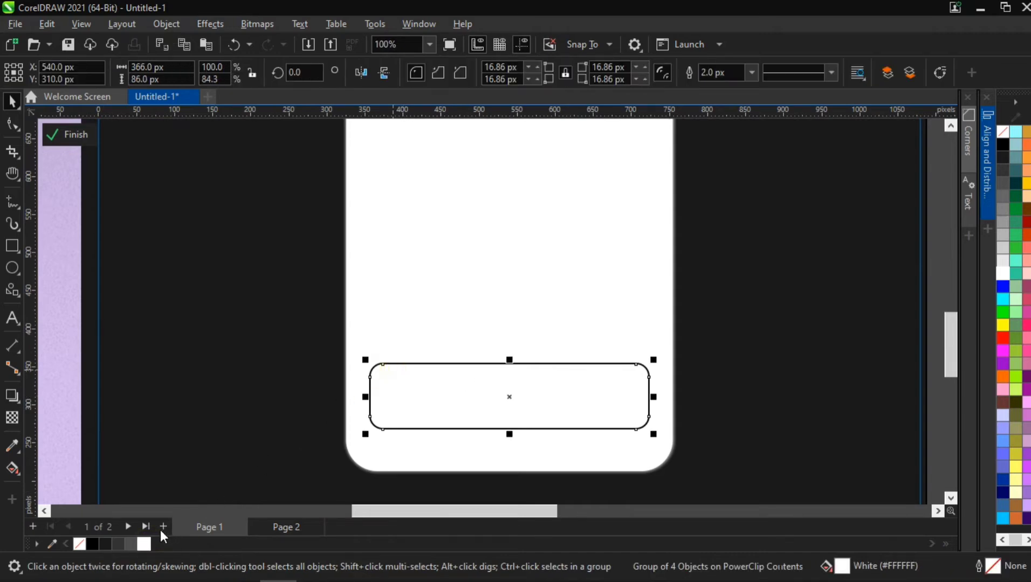
click(94, 543)
right_click(81, 544)
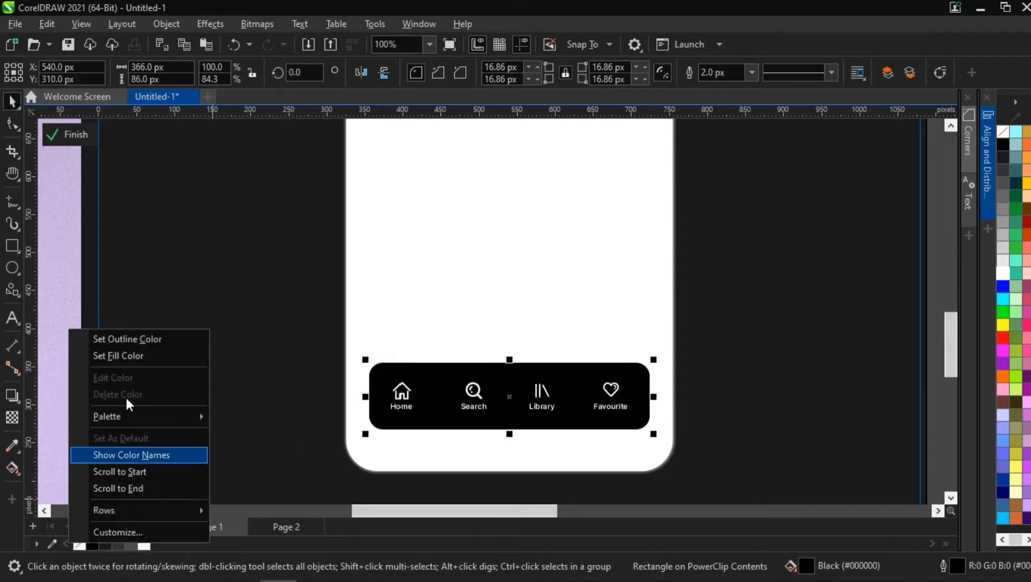
click(139, 334)
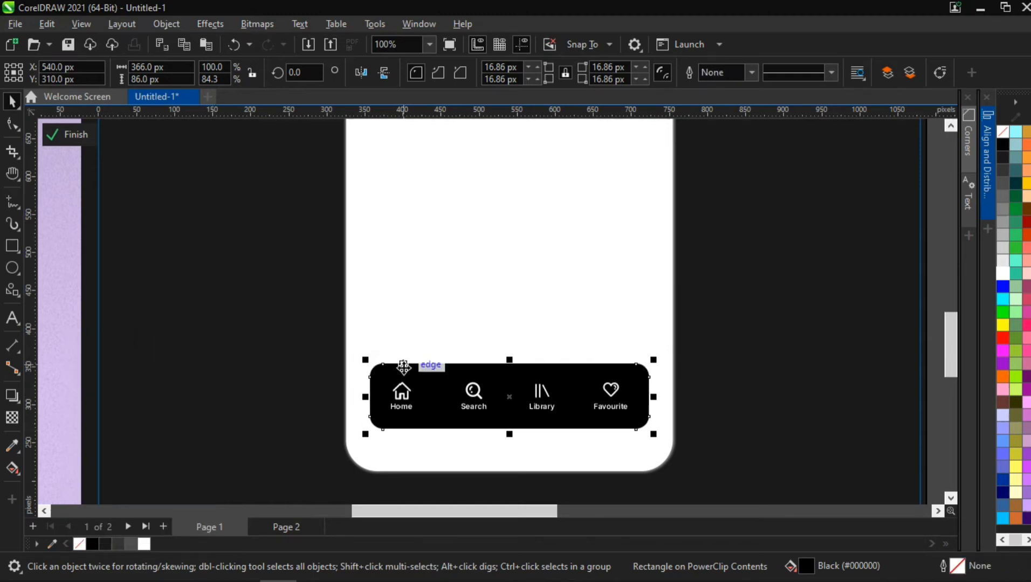
- Apply a uniform transparency of 10 to the black navigation bar
click(11, 417)
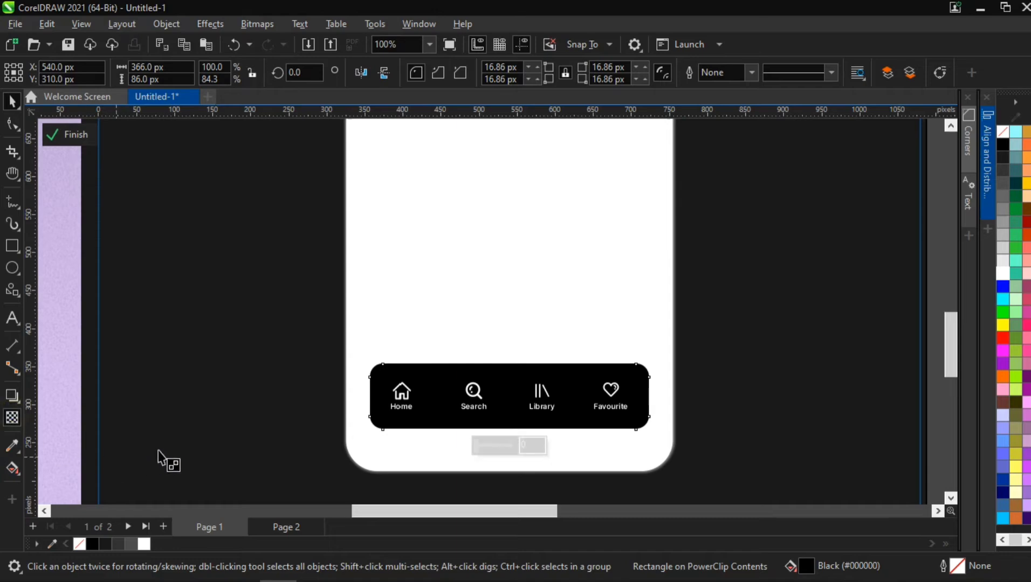
click(499, 445)
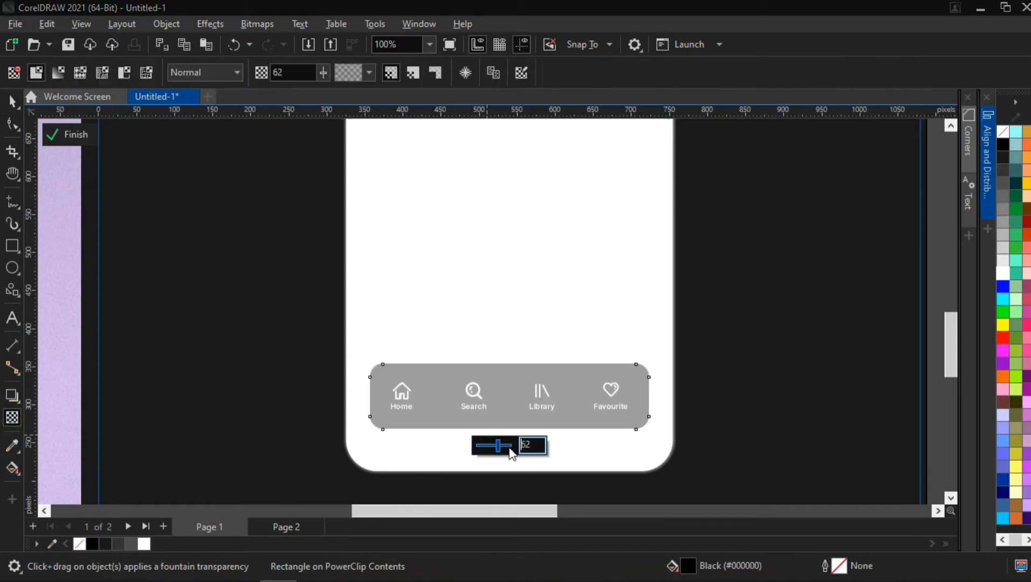
click(517, 445)
text(20)
key(Return)
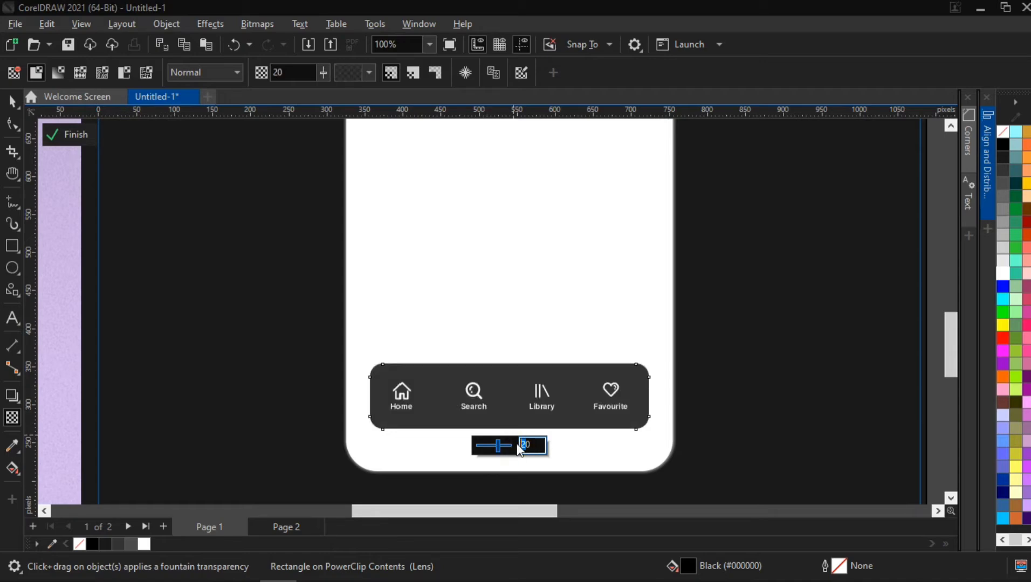
key(Return)
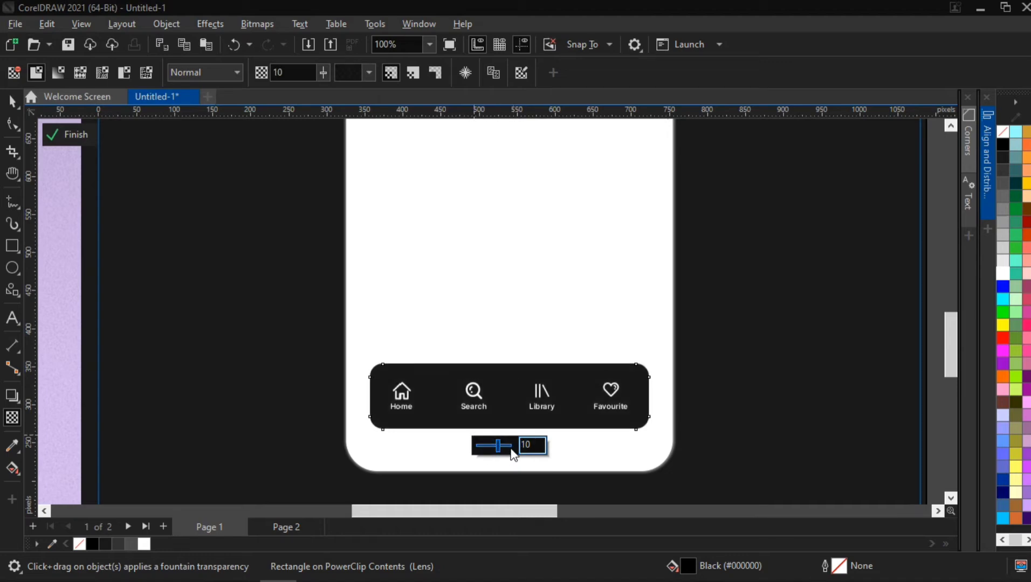
- Move the circular play button icon onto the white phone panel and scale it down to about 91 px
click(21, 109)
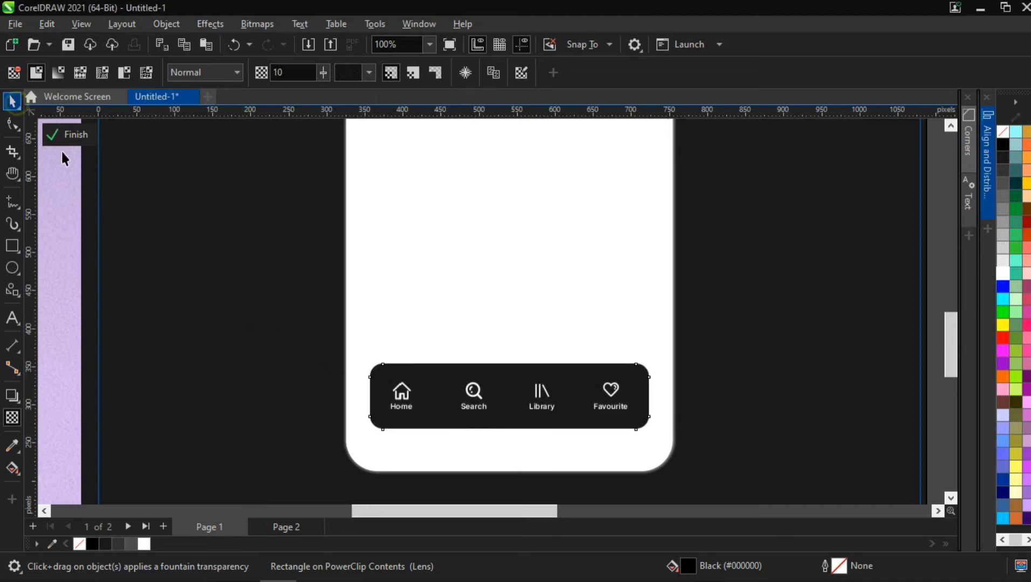
click(472, 400)
scroll(471, 400, down, 3)
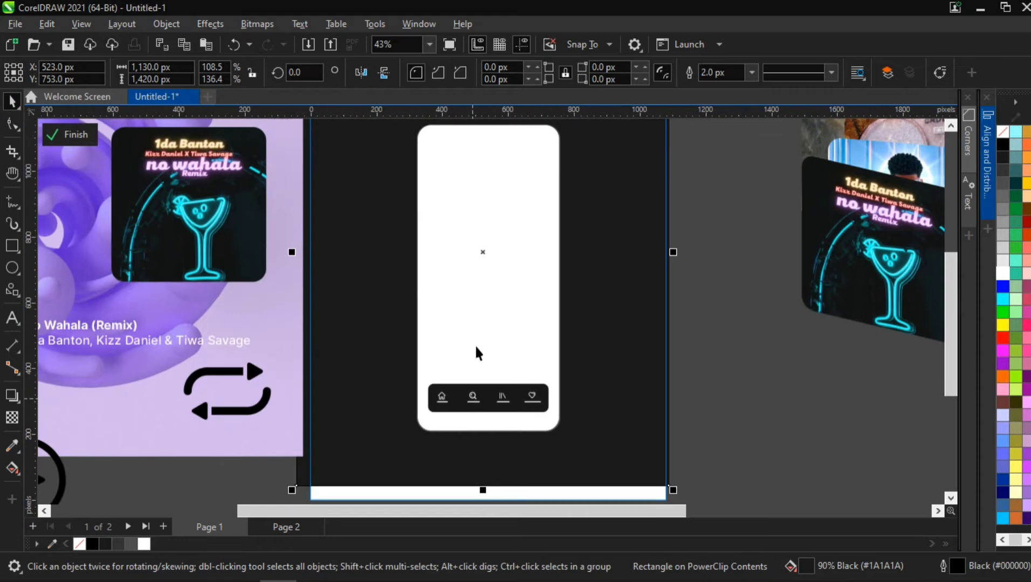
scroll(459, 350, down, 2)
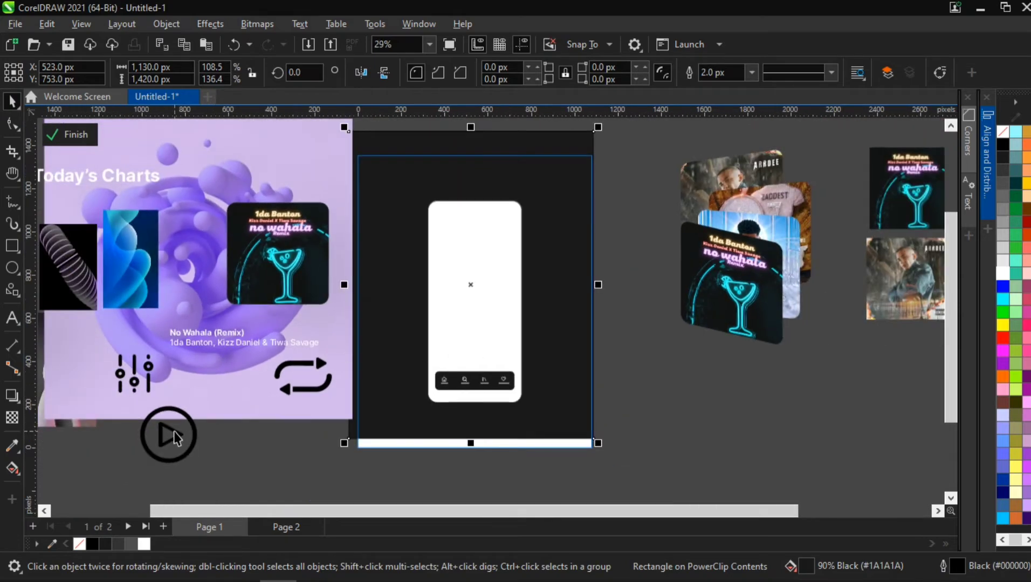
drag(174, 432, 502, 317)
scroll(502, 318, up, 2)
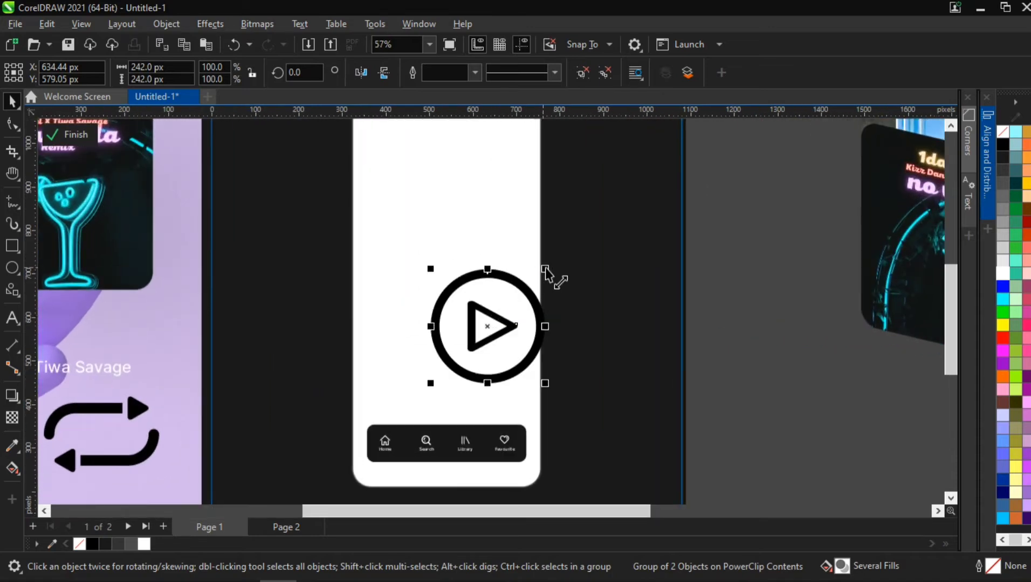
drag(545, 268, 512, 303)
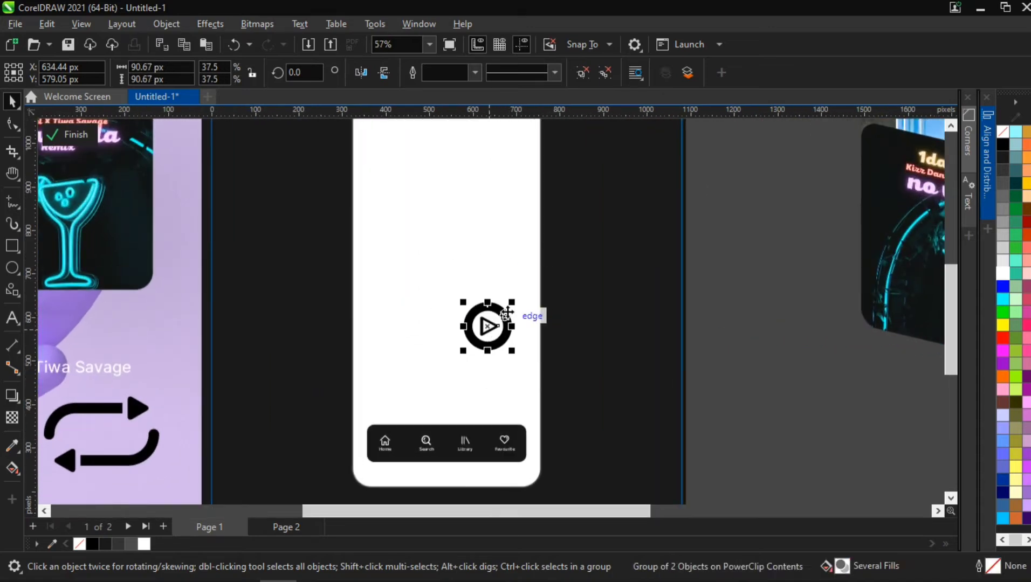
- Set the play button circle's outline width to 4.0 px
ctrl+click(507, 310)
click(656, 73)
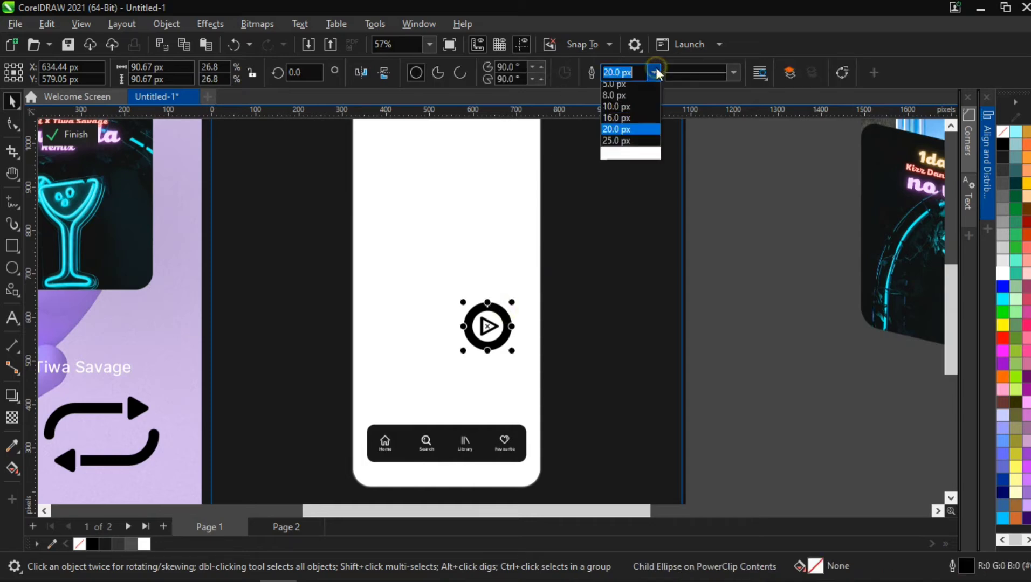
click(629, 131)
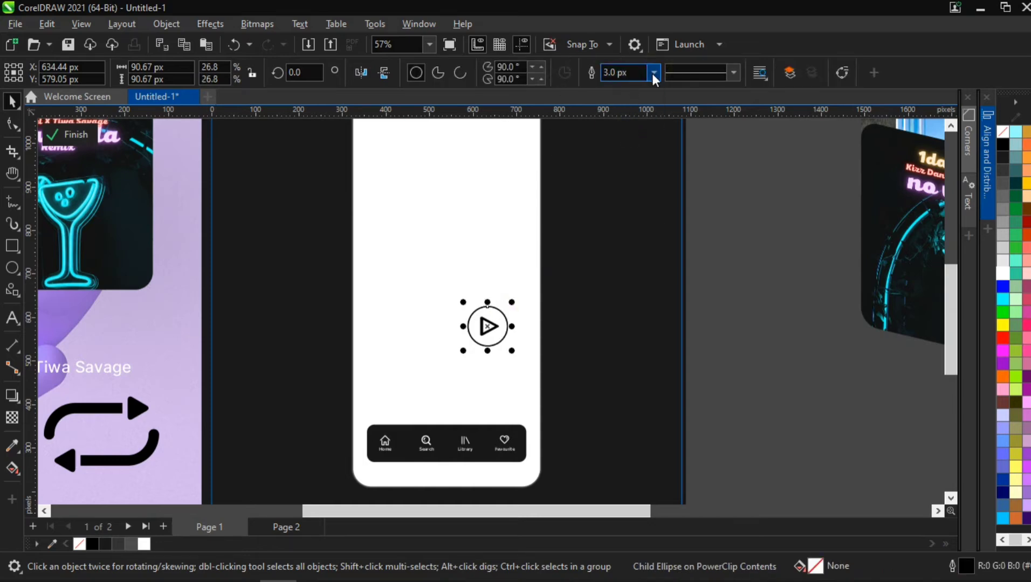
click(652, 73)
click(633, 142)
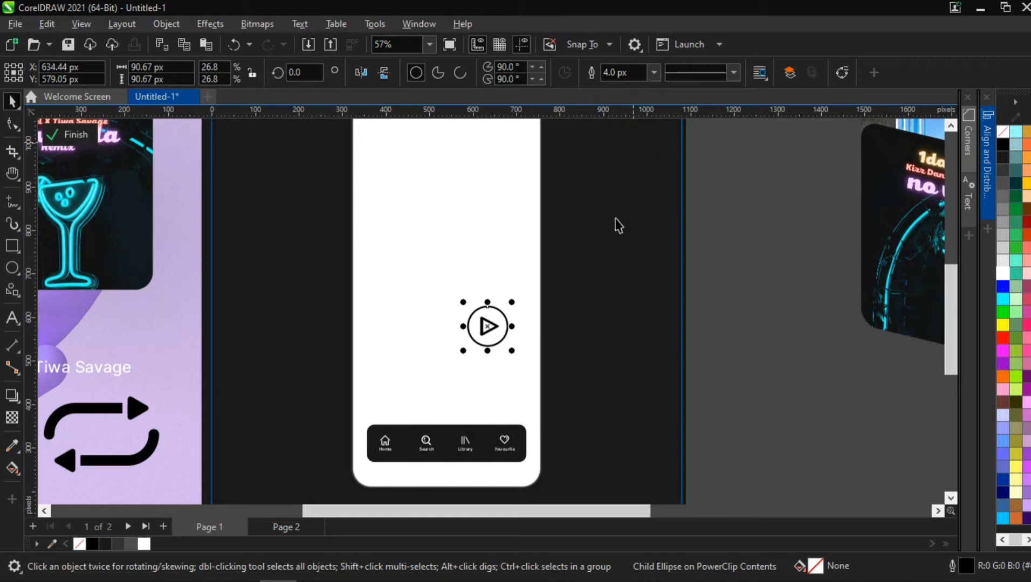
click(711, 257)
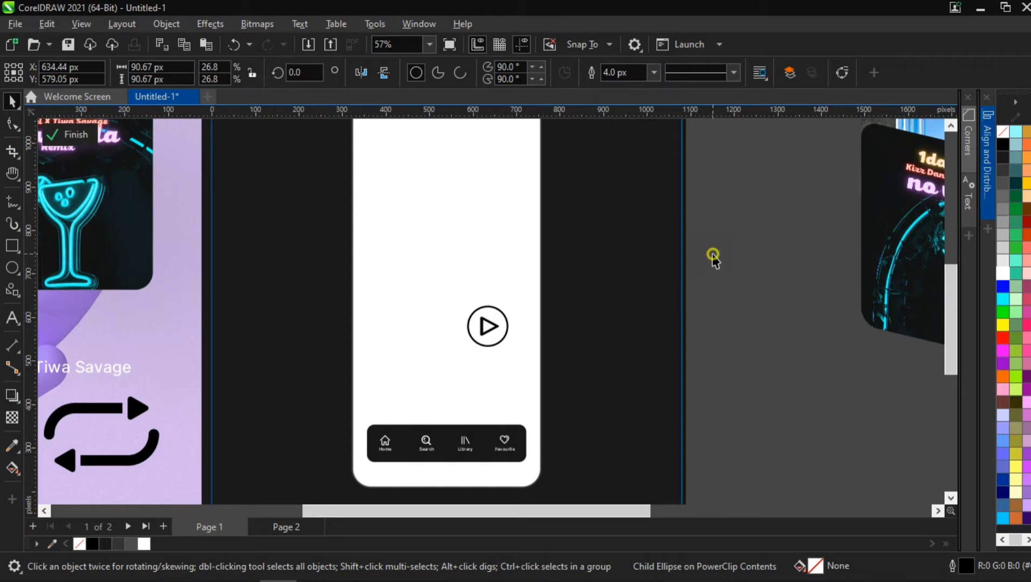
- Fill the play button circle with the uniform color #FFB900
click(501, 308)
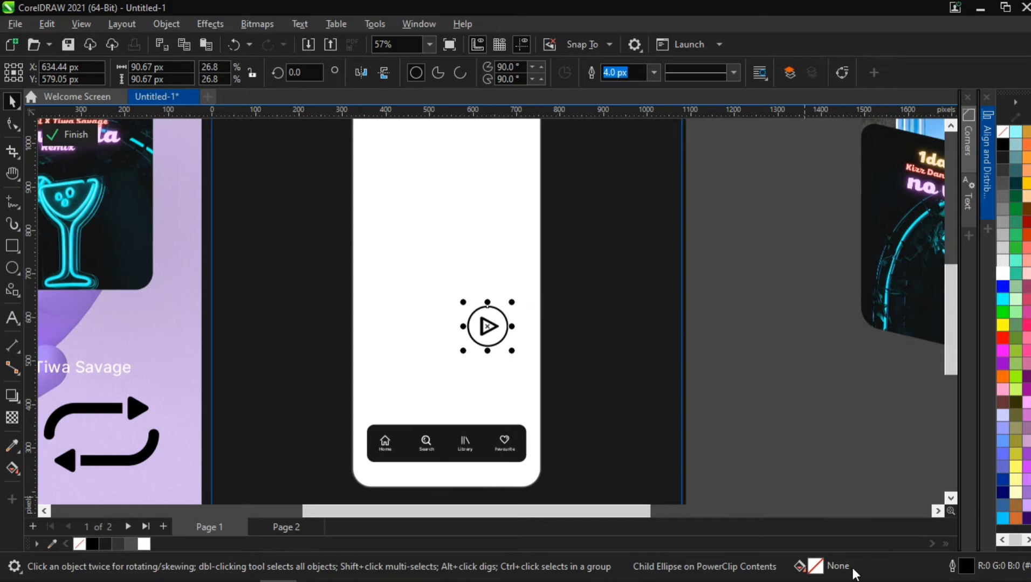
double_click(815, 566)
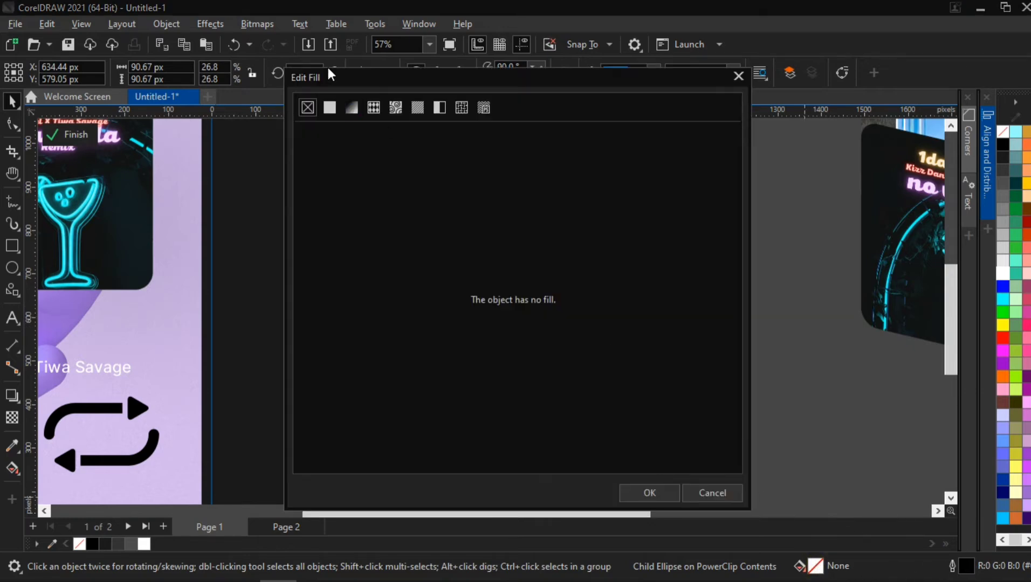
click(331, 101)
click(331, 105)
click(555, 312)
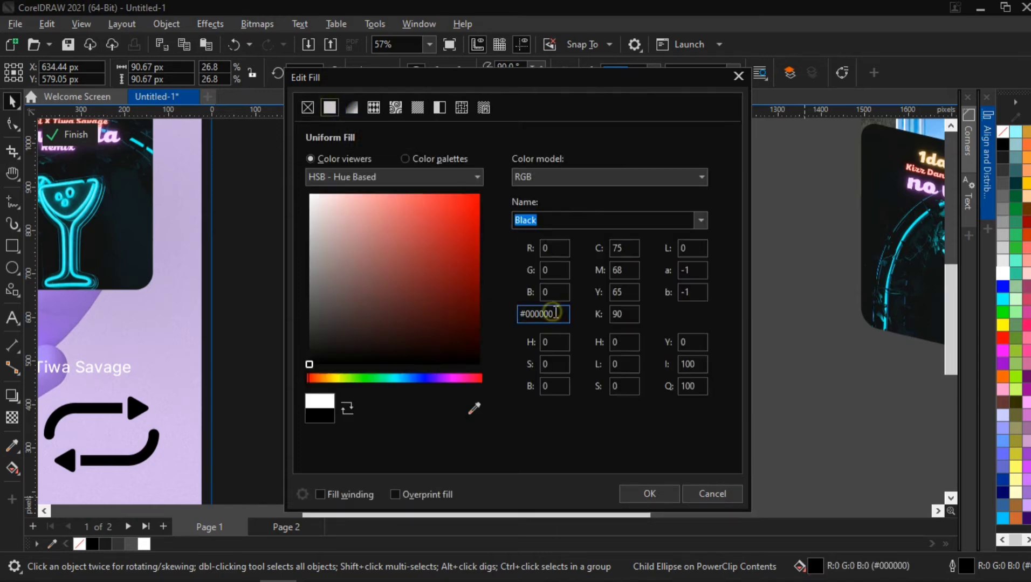
drag(556, 313, 528, 313)
text(FFB900)
click(552, 292)
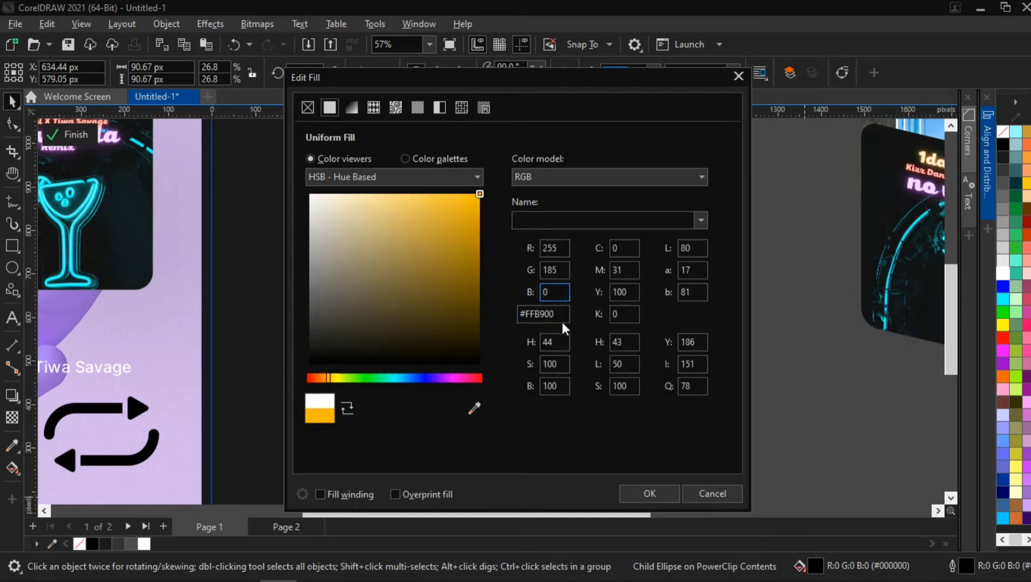
click(648, 494)
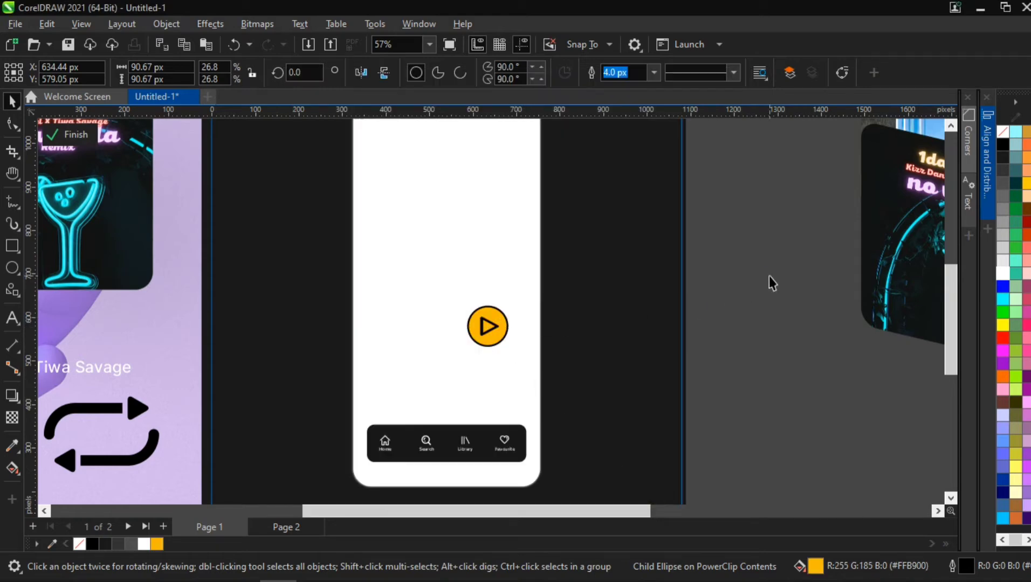
- Remove the play circle's outline and make its play triangle white
click(505, 314)
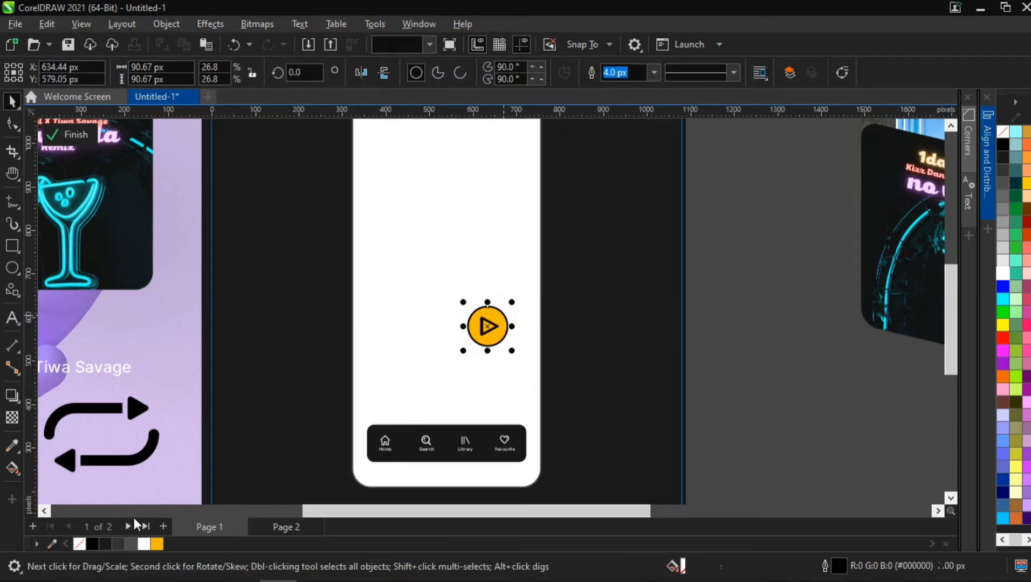
right_click(80, 542)
click(174, 335)
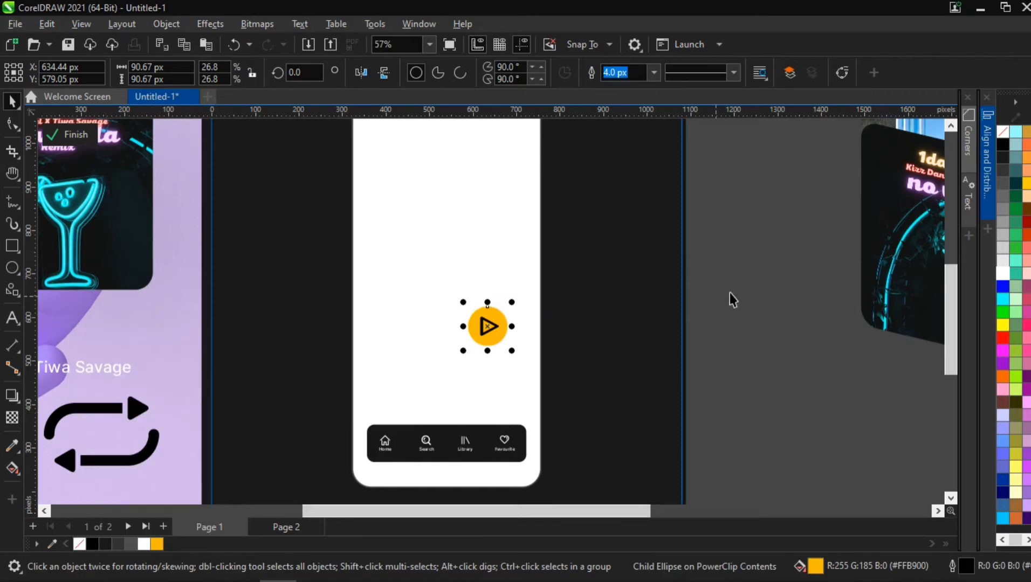
click(547, 340)
ctrl+click(487, 333)
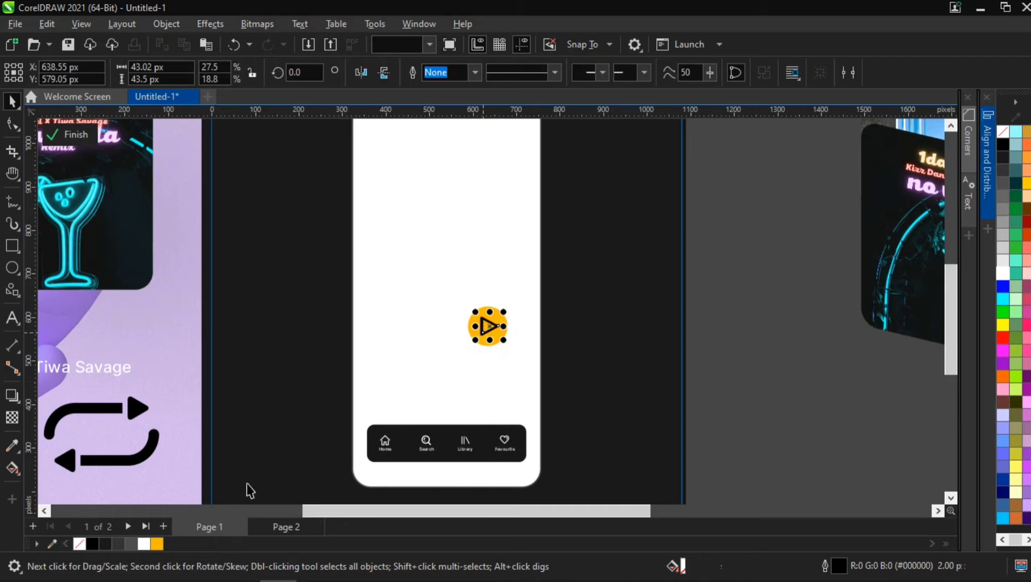
click(888, 267)
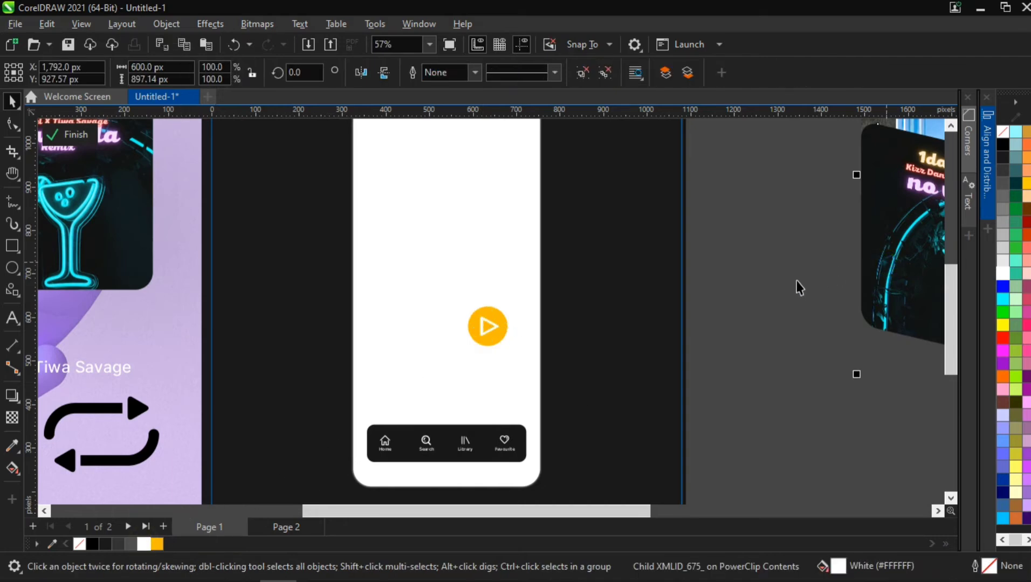
- Scale the play button down to about 80 px and nudge it slightly to the right
scroll(586, 345, down, 1)
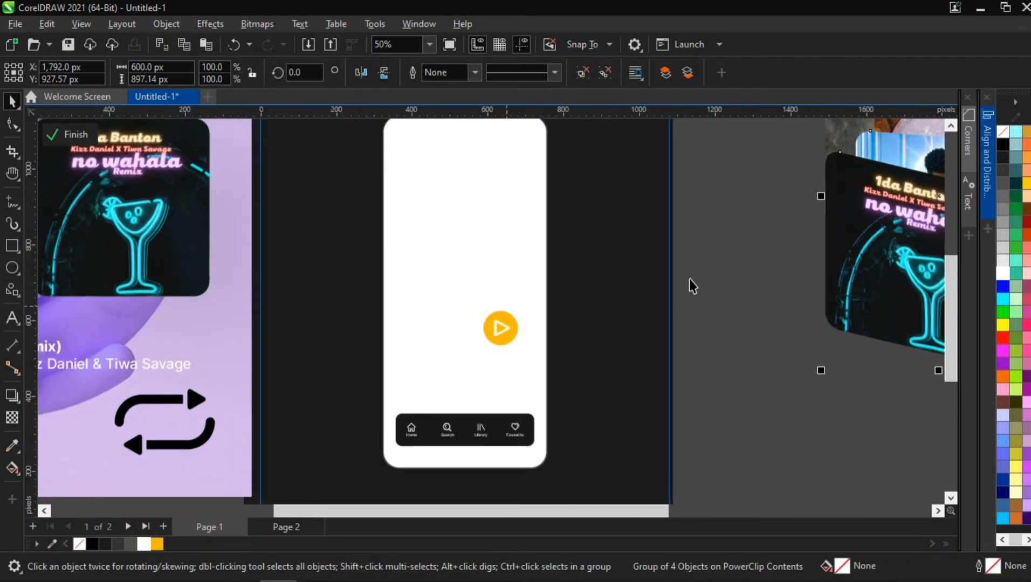
drag(713, 263, 351, 398)
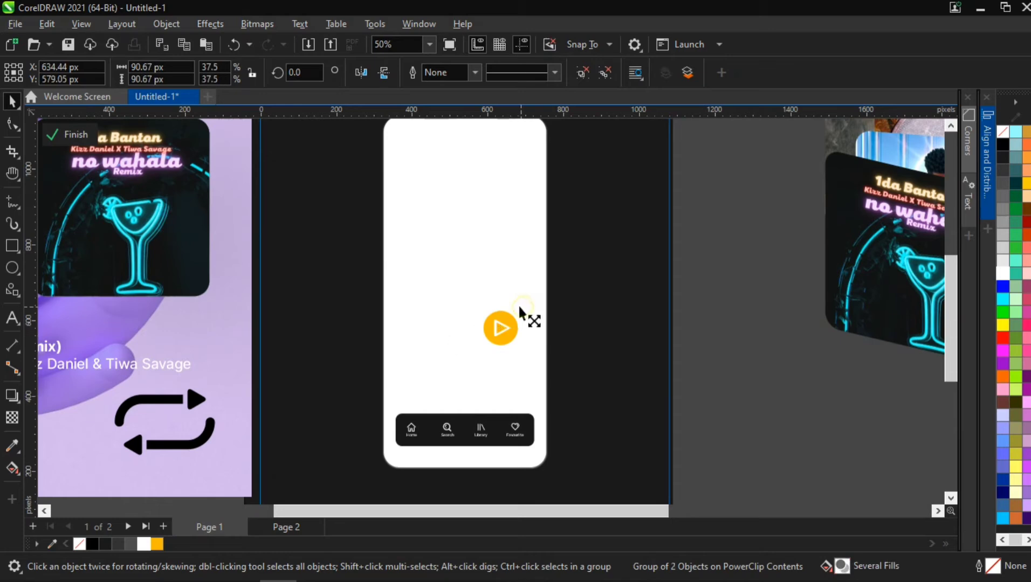
drag(518, 306, 522, 350)
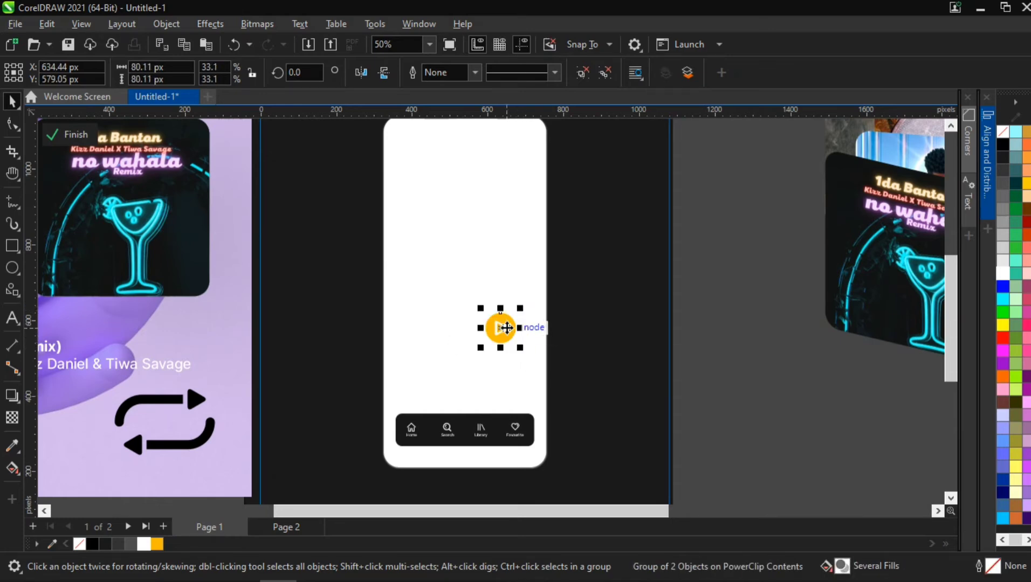
key(Right)
key(Right)
key(Right)
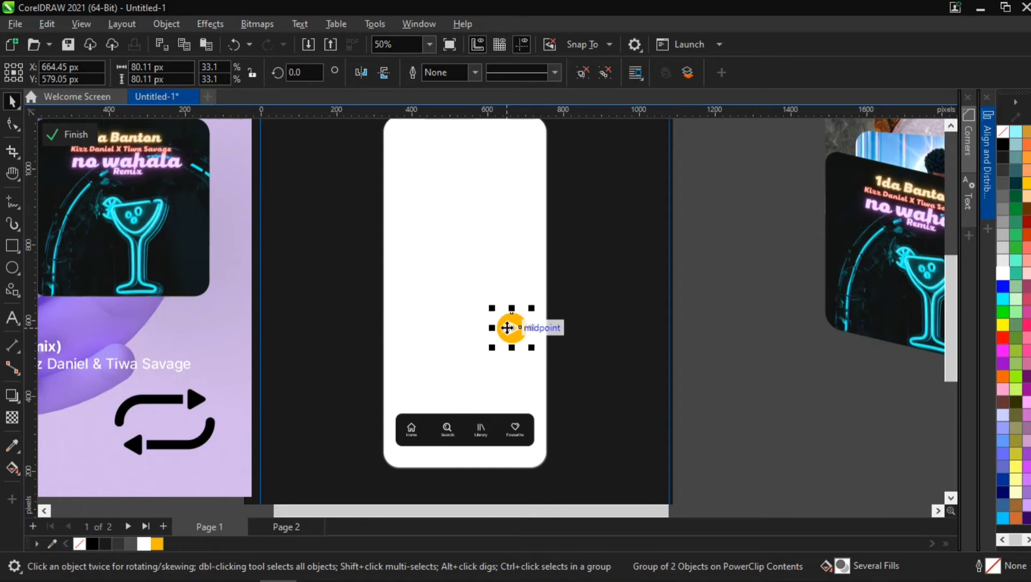
- Align the play button's right edge with the navigation bar's right edge
shift+click(531, 423)
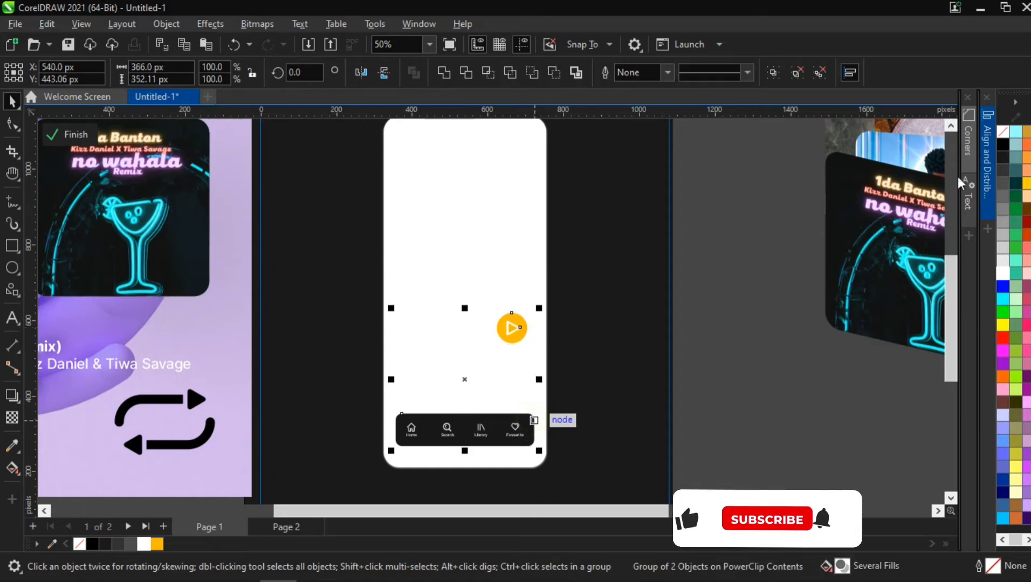
click(986, 151)
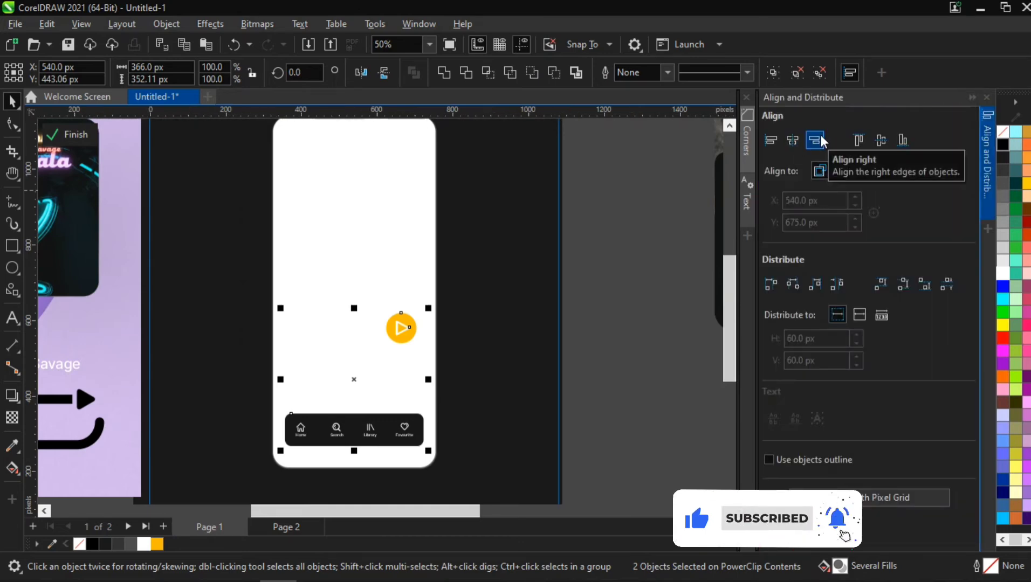
click(820, 135)
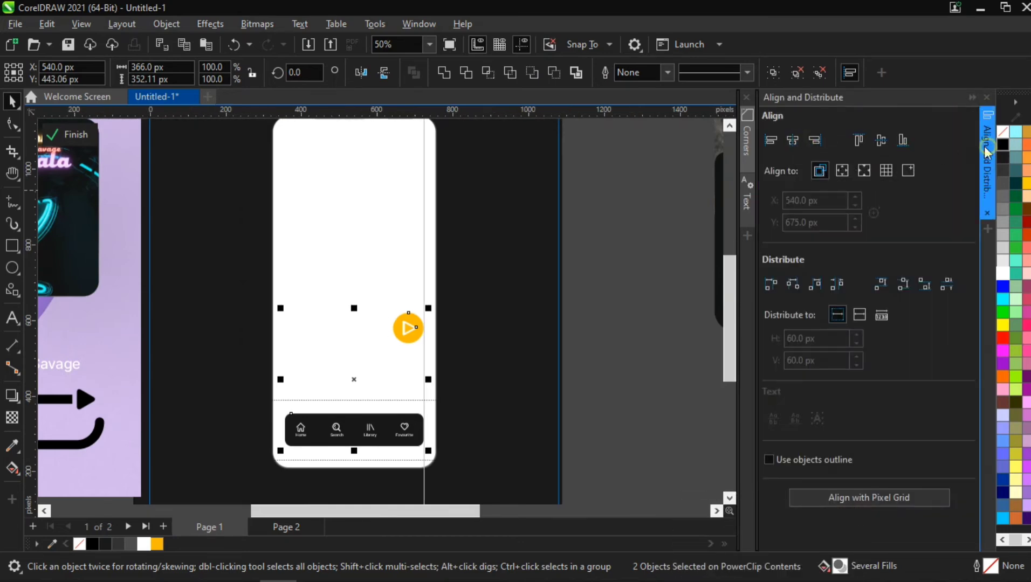
click(986, 152)
click(720, 237)
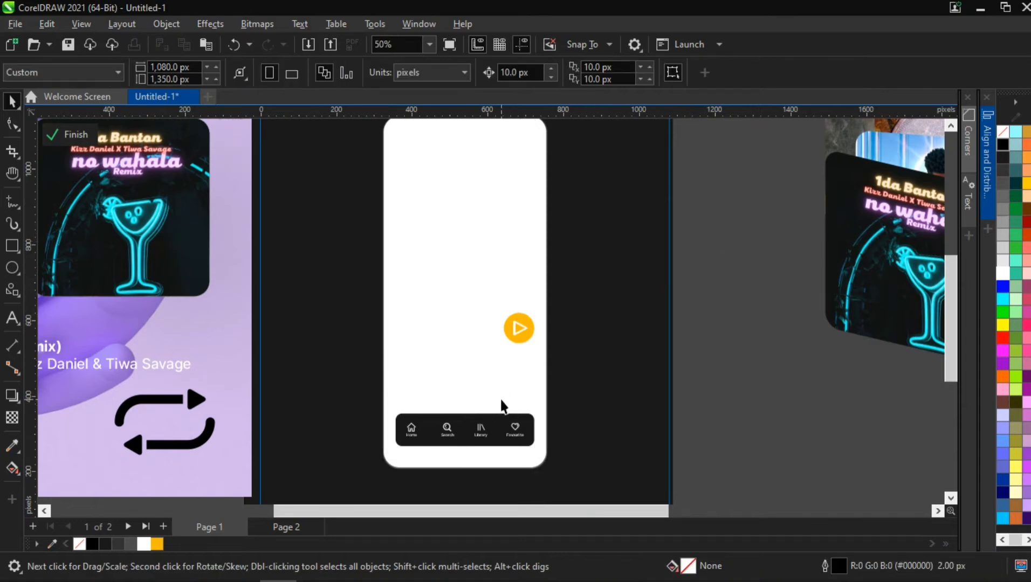
- Draw a horizontal 2-point line about 348 px long across the panel just above the navigation bar
scroll(431, 389, up, 4)
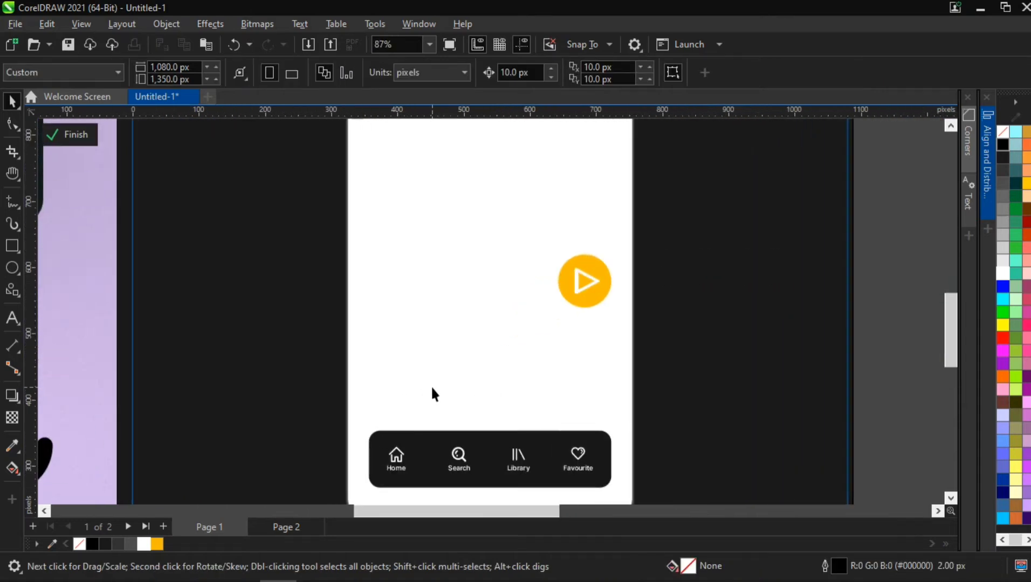
click(14, 201)
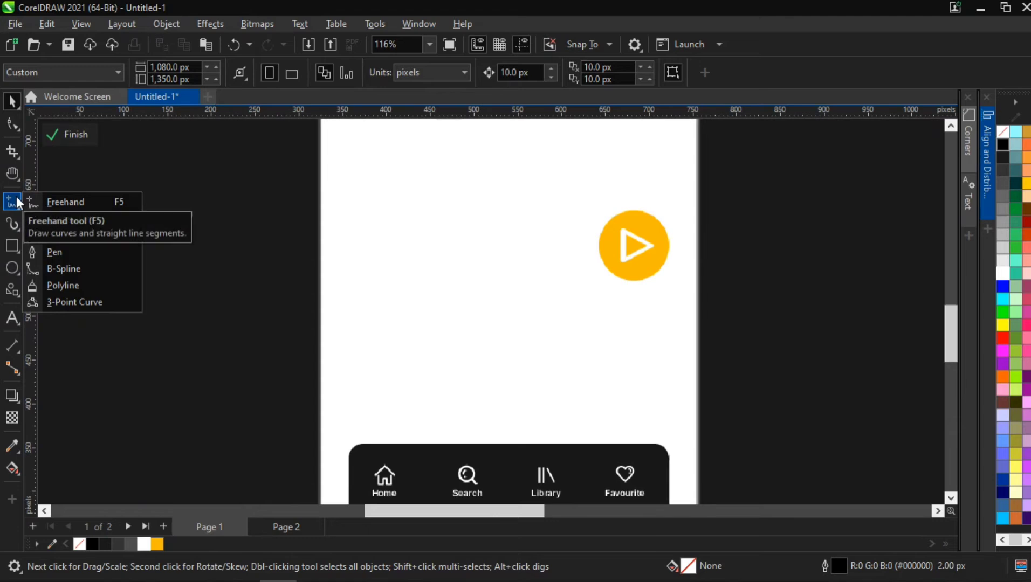
click(71, 218)
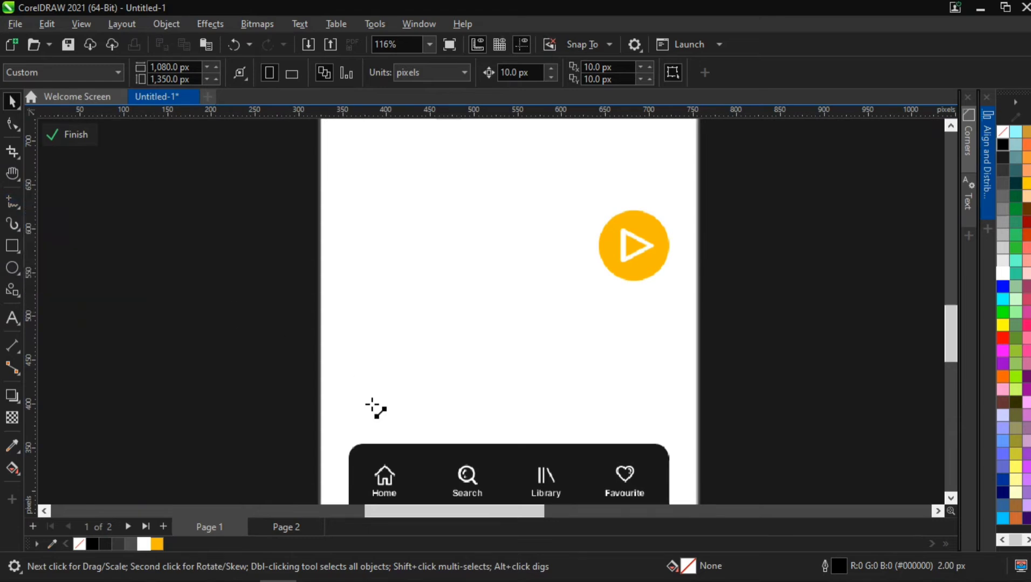
drag(367, 401, 662, 401)
drag(359, 401, 346, 401)
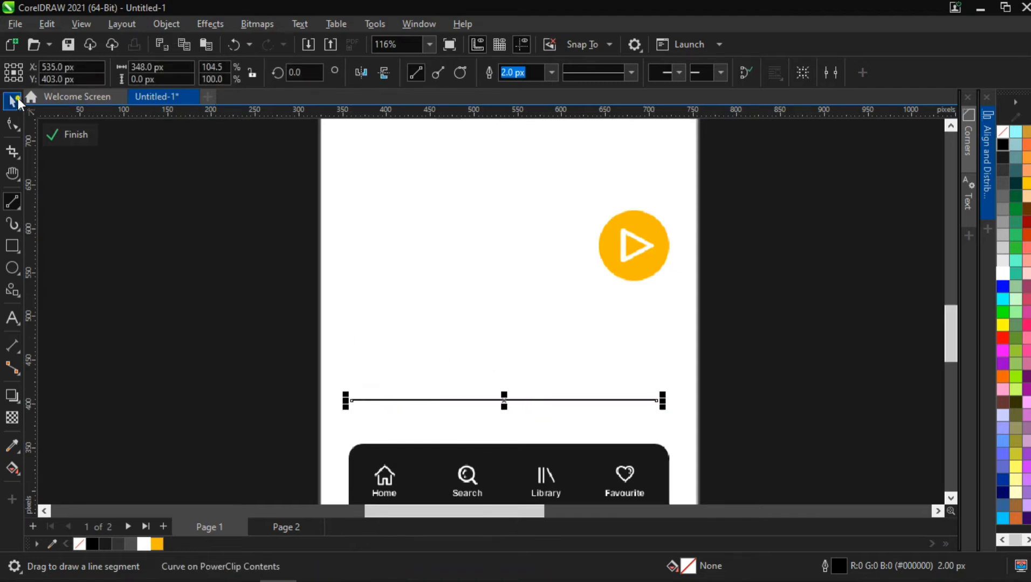
key(space)
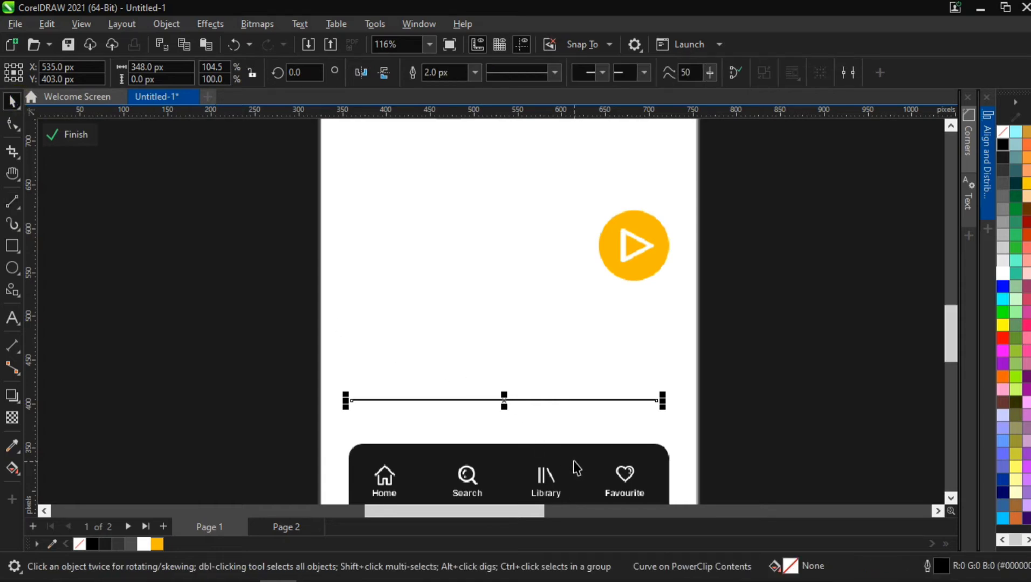
- Align the separator line's right edge with the navigation bar's right edge
shift+click(612, 465)
click(986, 159)
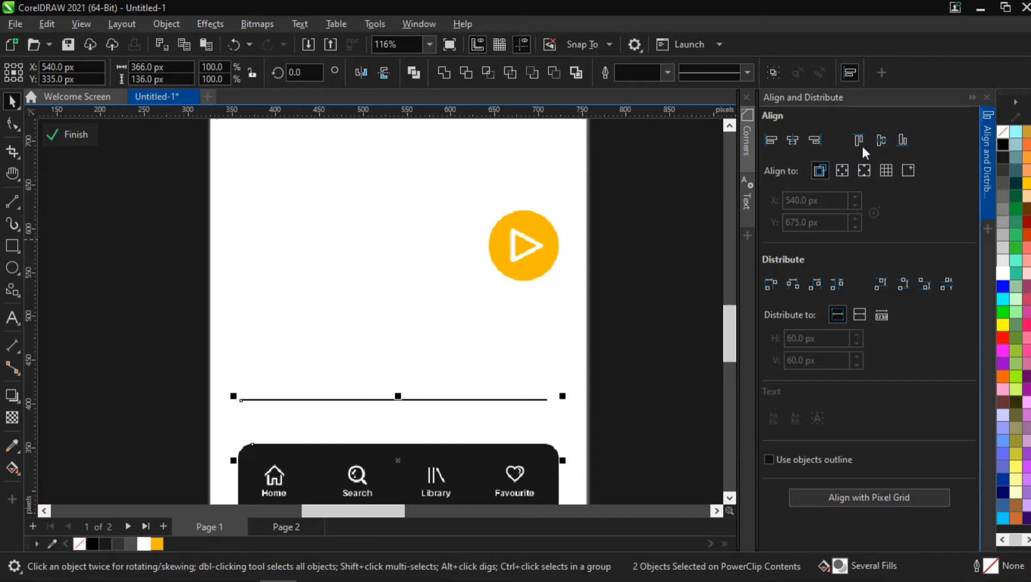
click(814, 139)
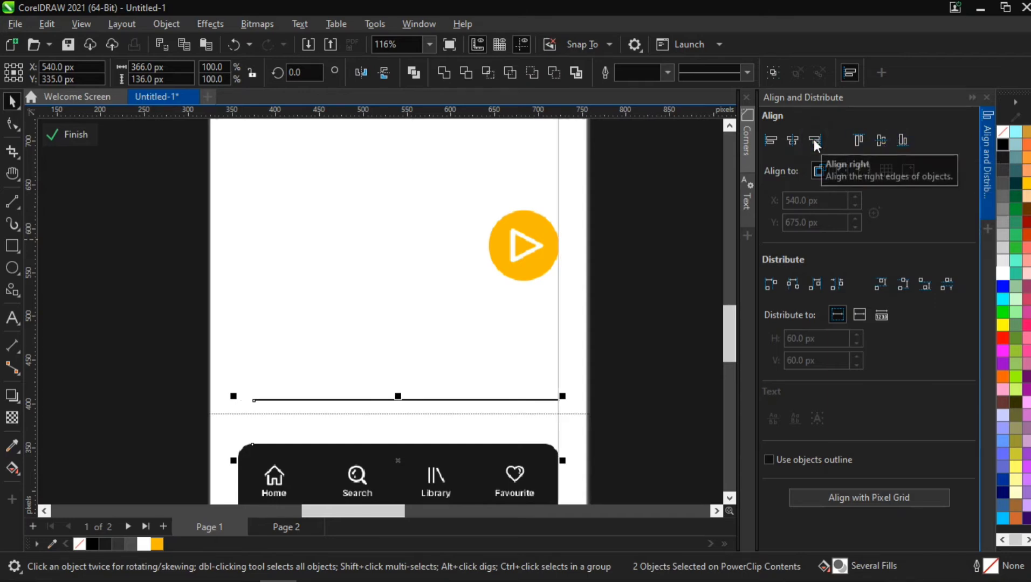
- Center the separator line horizontally with the navigation bar
click(187, 375)
click(255, 397)
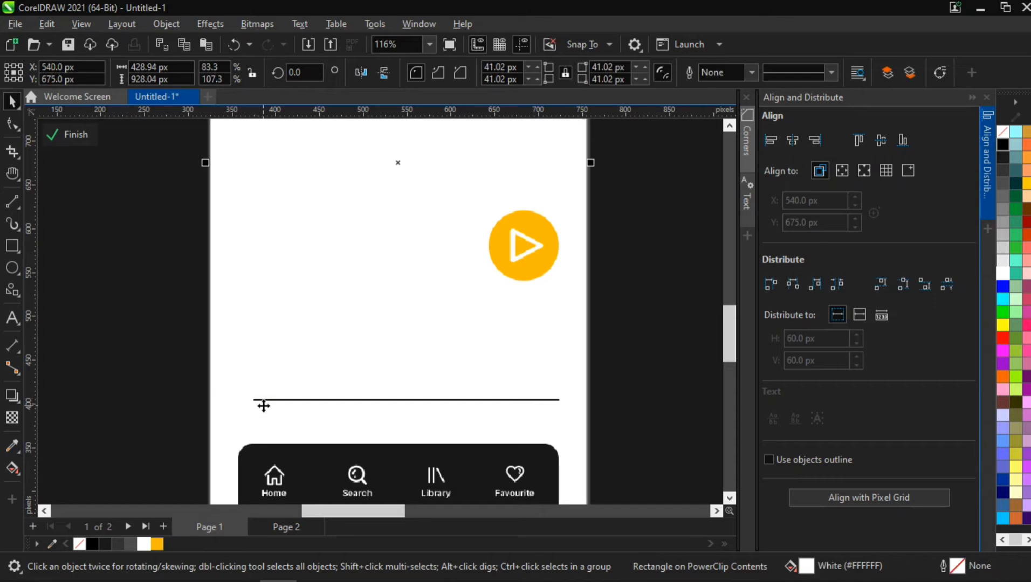
click(268, 400)
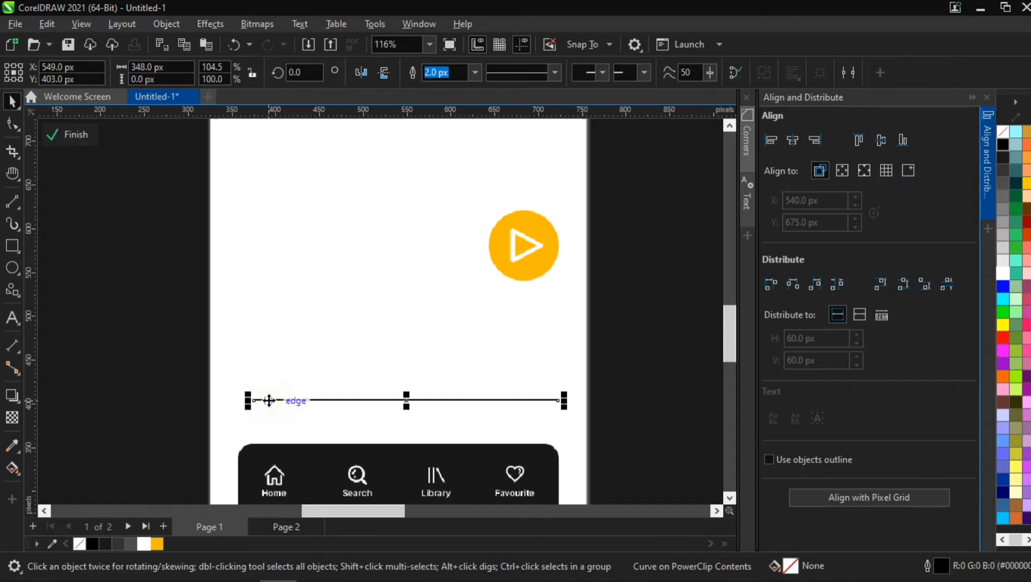
shift+click(391, 454)
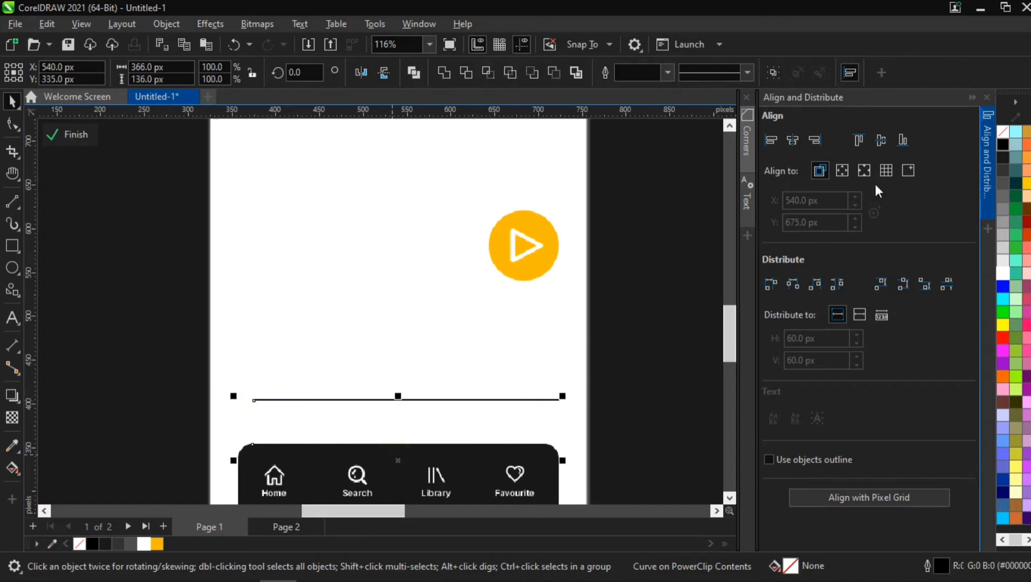
click(793, 140)
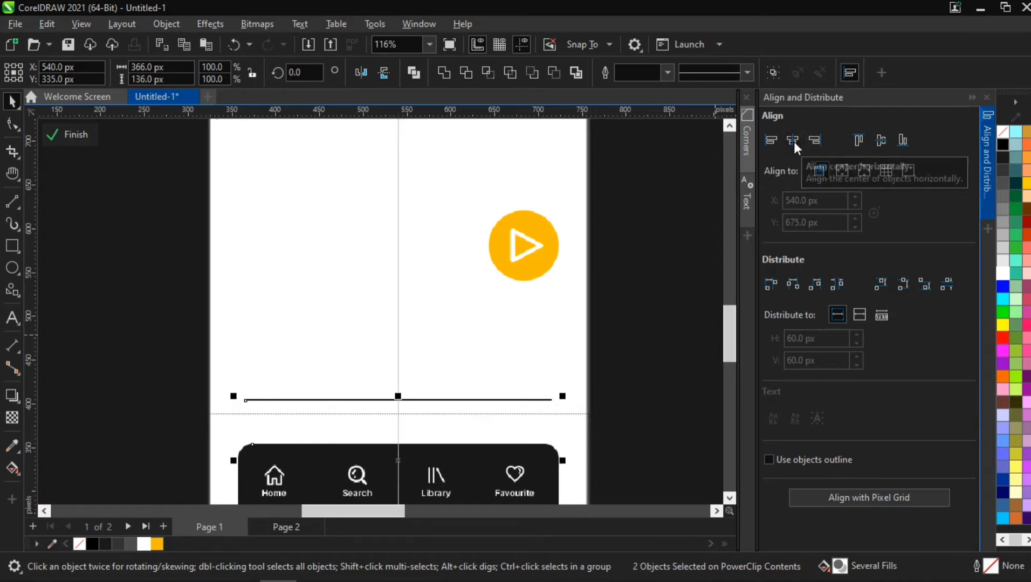
click(984, 142)
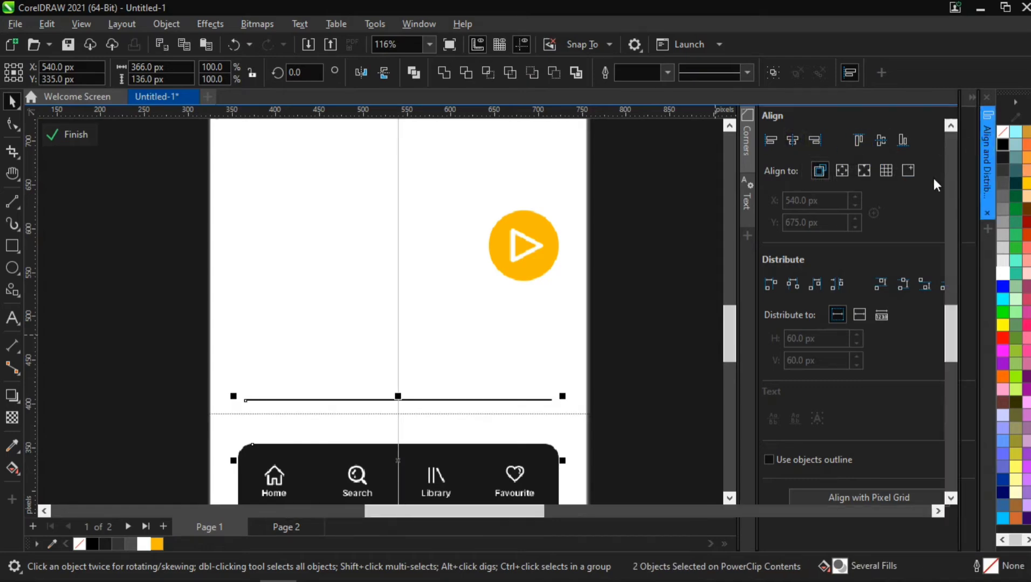
- Set the separator line's outline width to 3 px
click(425, 400)
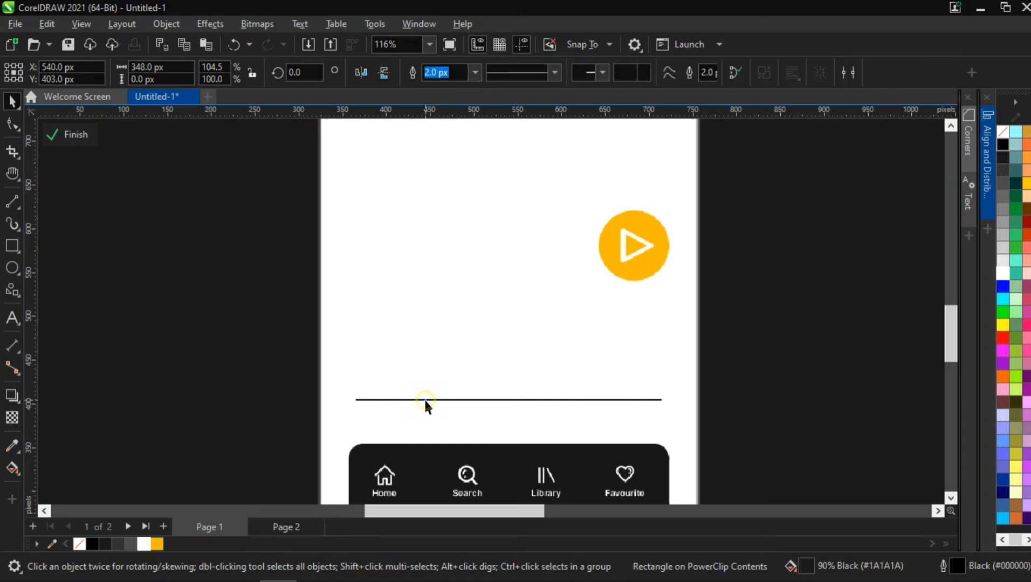
click(475, 75)
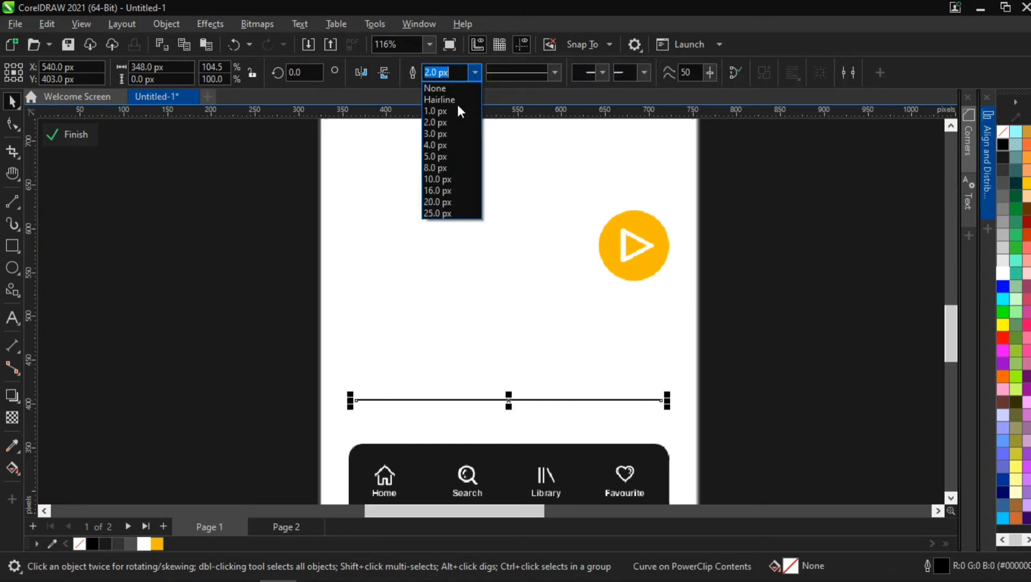
click(448, 134)
click(318, 421)
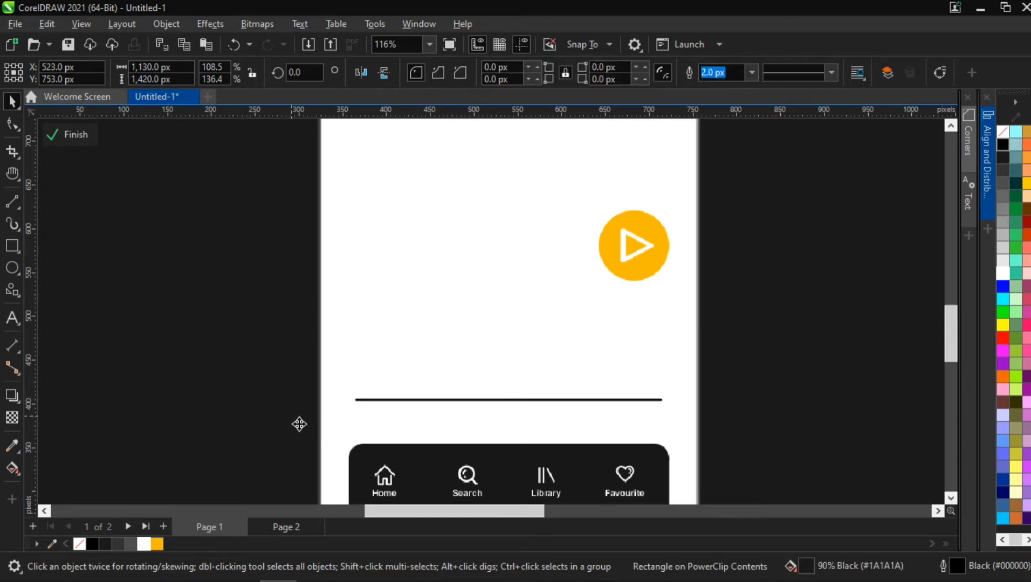
- Draw a 12 px circle on the left part of the line, fill it black and remove its outline
scroll(341, 377, up, 5)
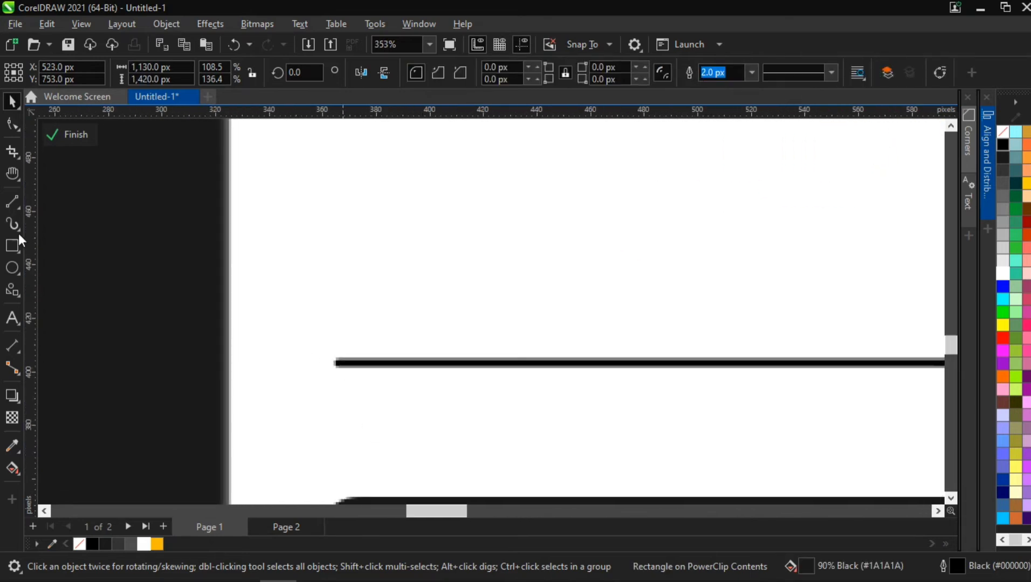
click(16, 264)
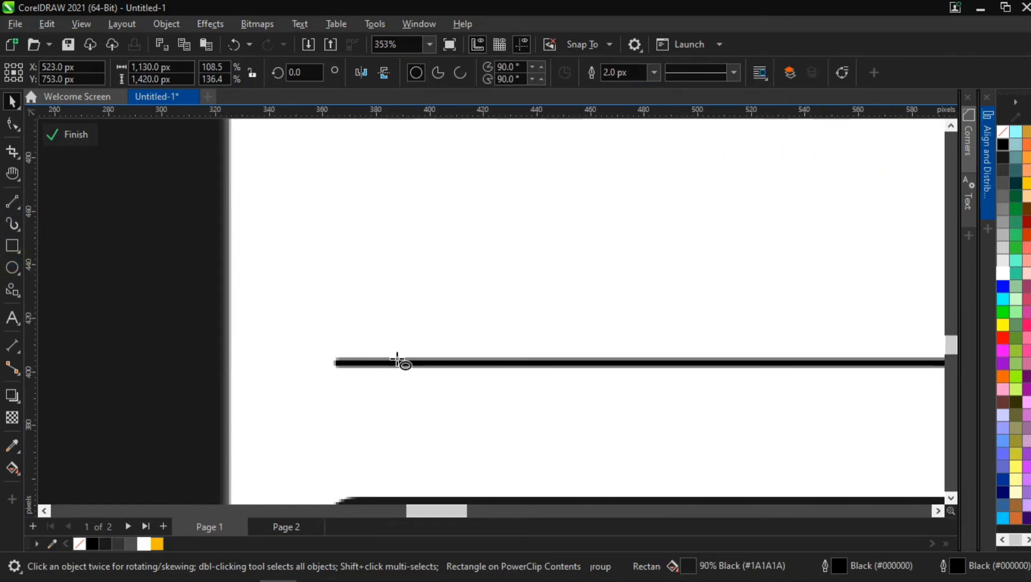
drag(449, 348, 485, 378)
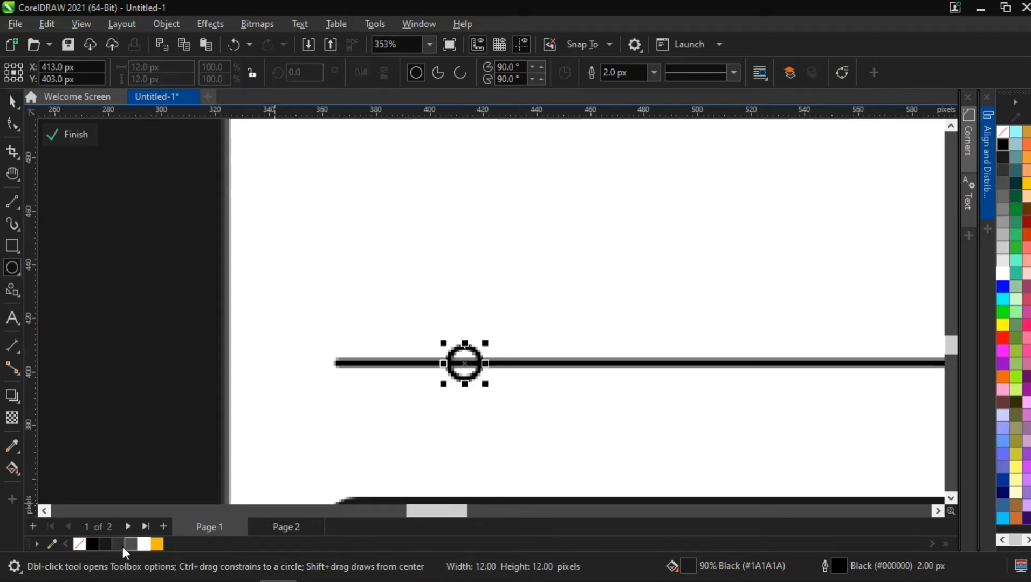
click(92, 545)
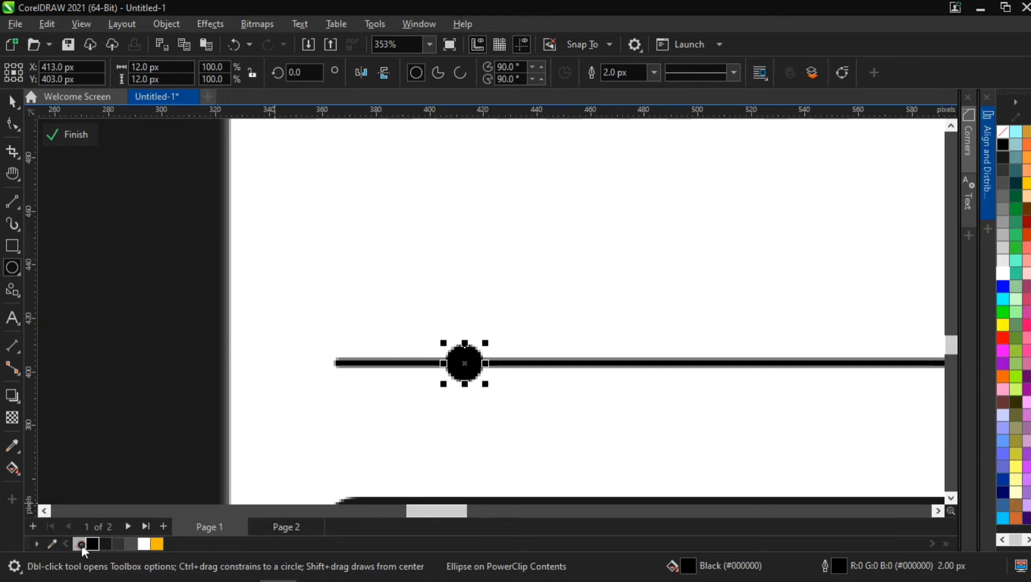
right_click(81, 545)
click(162, 340)
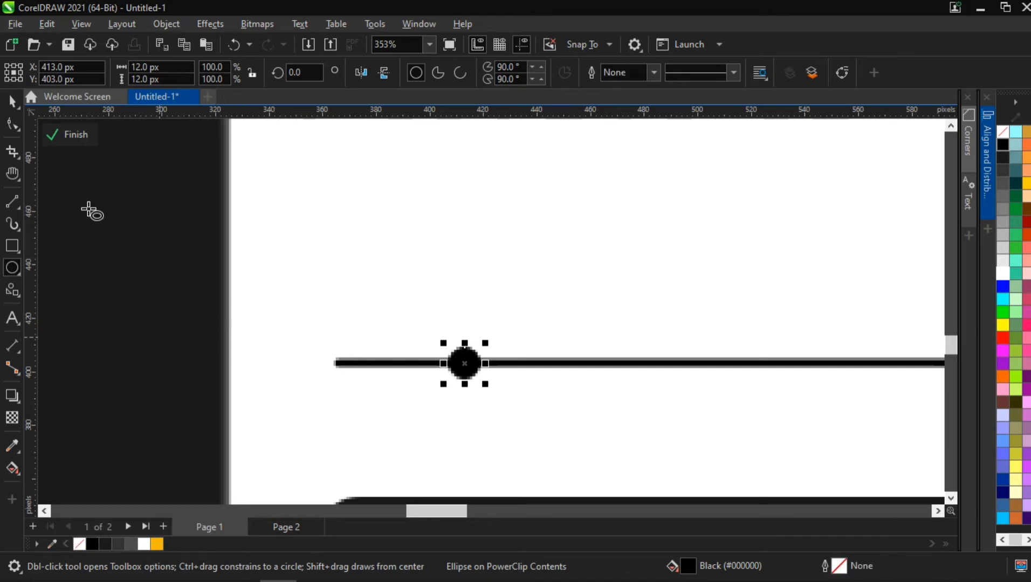
- Enlarge the circle to 16 px and center it vertically on the separator line
click(10, 106)
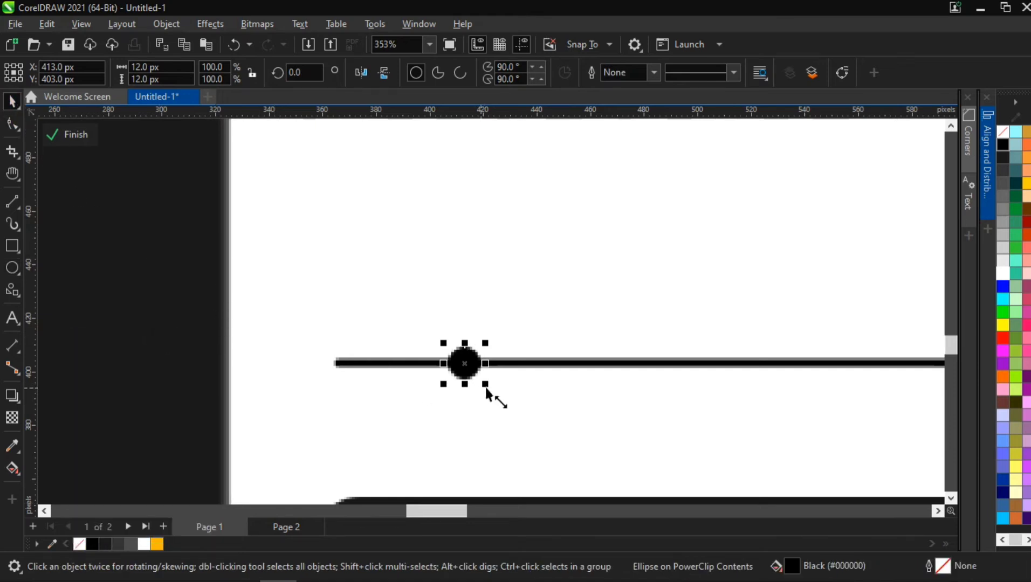
drag(485, 385, 494, 393)
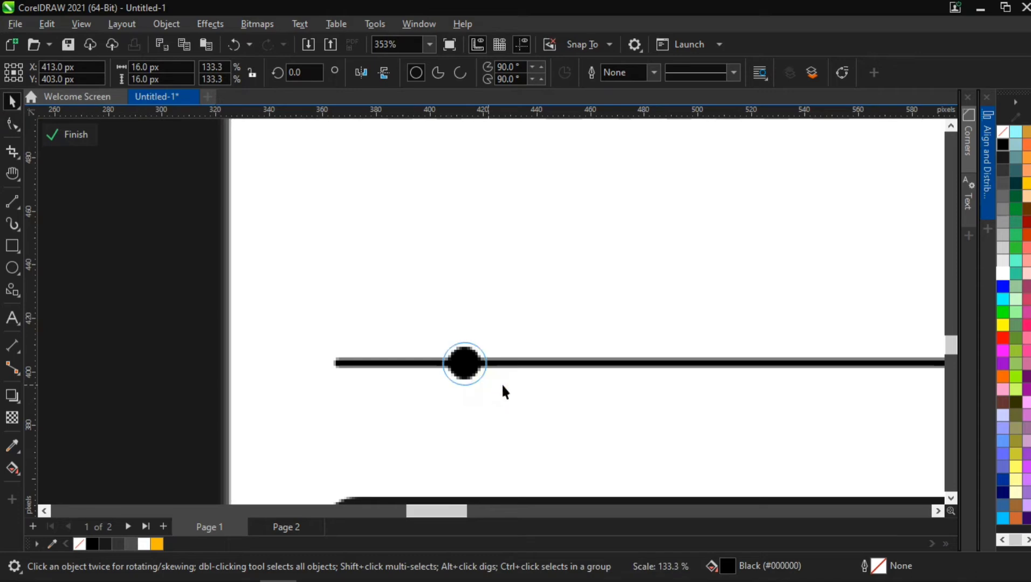
shift+click(523, 362)
click(986, 156)
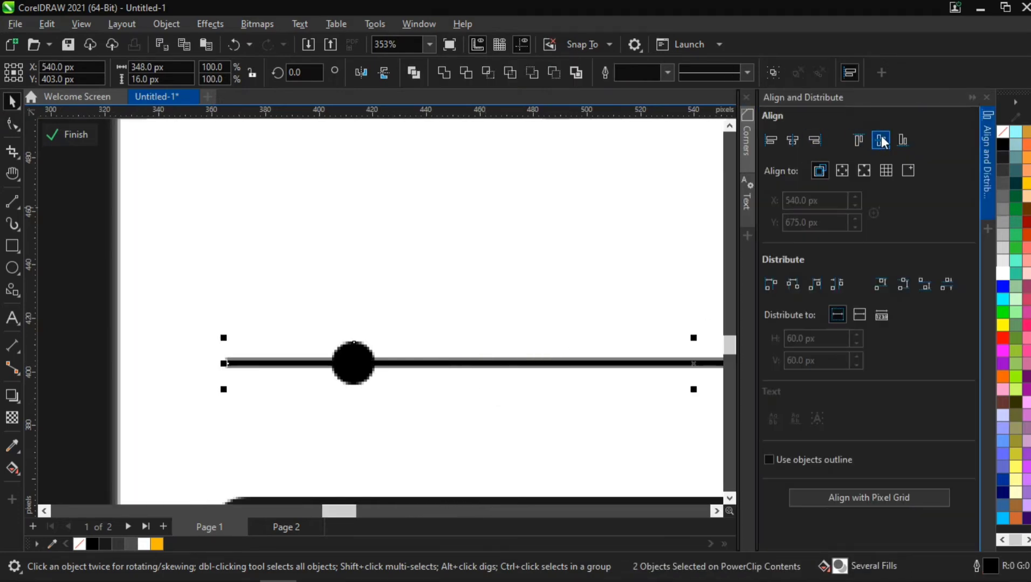
click(881, 135)
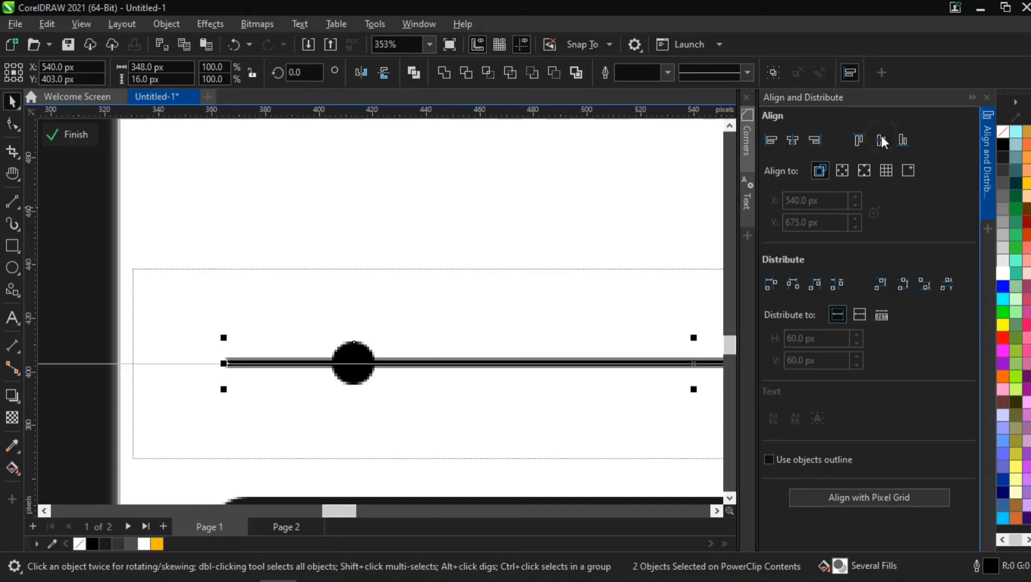
click(986, 165)
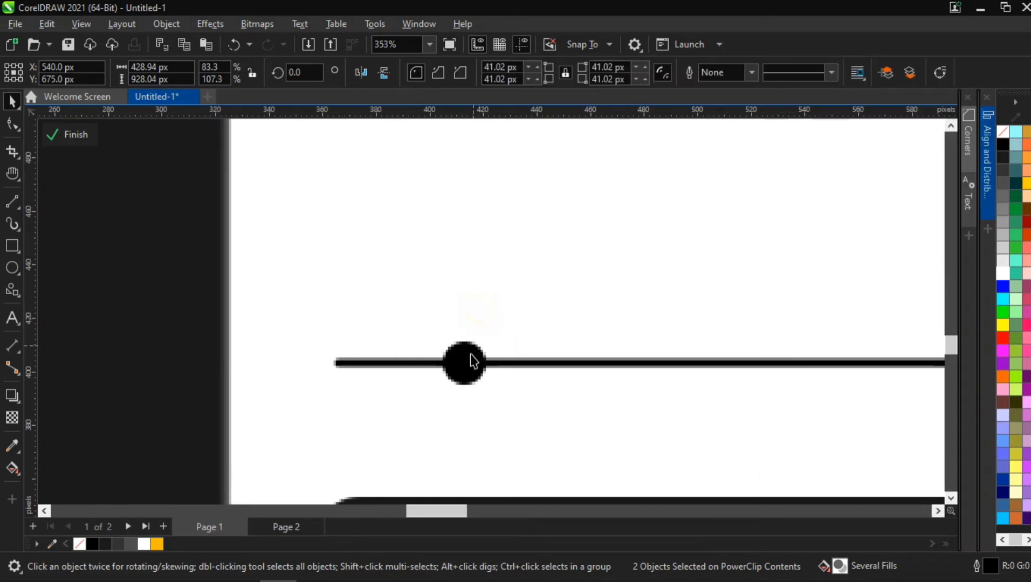
- Enlarge the circle to 18 px and nudge it left to the start of the line
click(492, 377)
scroll(496, 384, down, 8)
scroll(502, 386, up, 5)
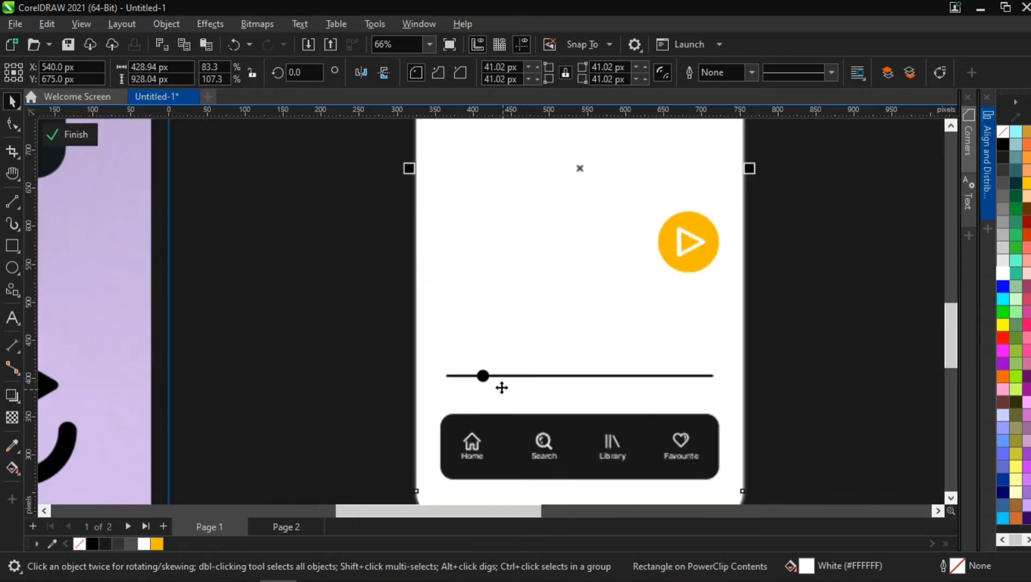
click(475, 373)
scroll(488, 392, up, 5)
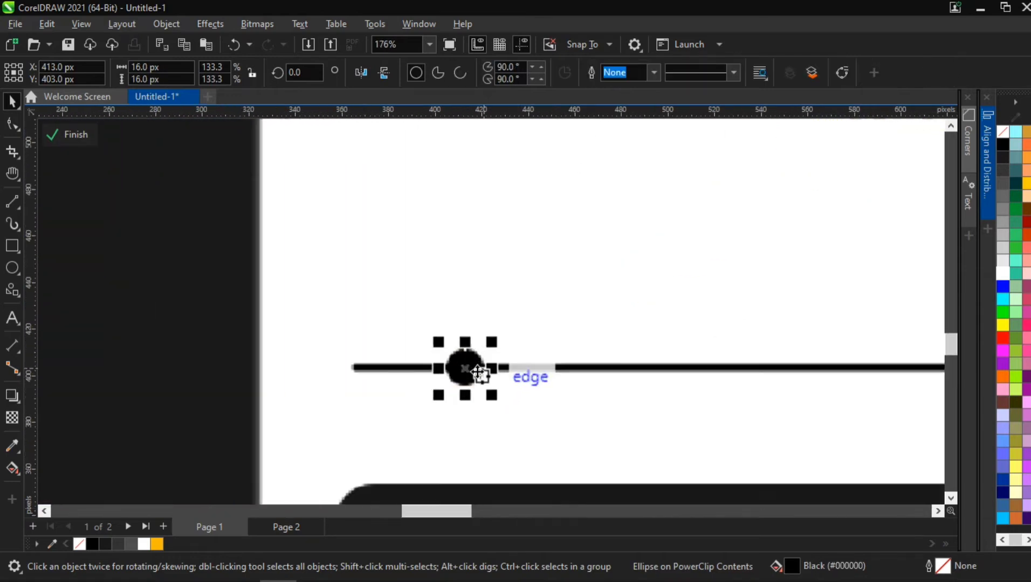
drag(495, 400, 498, 405)
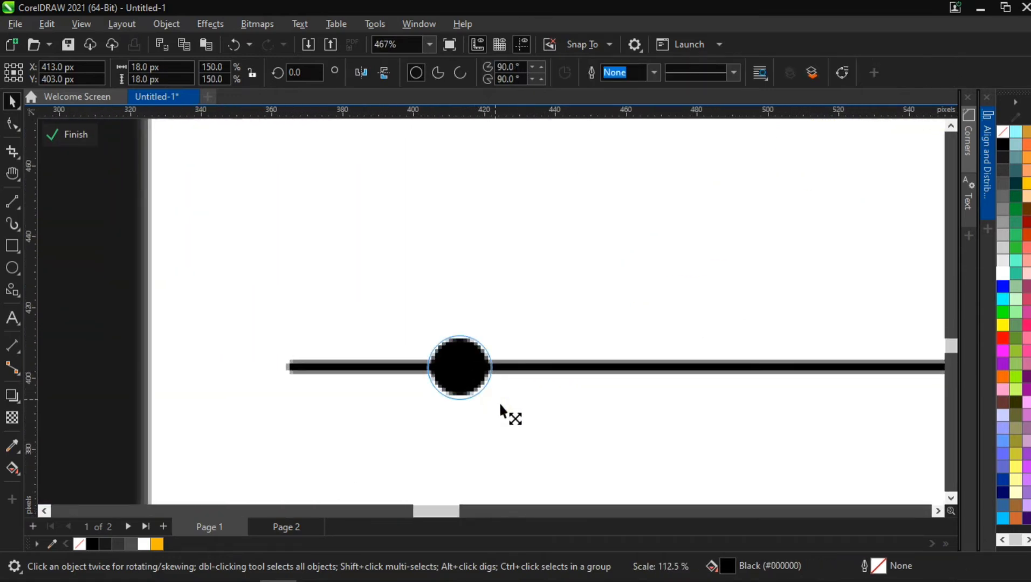
scroll(499, 405, down, 6)
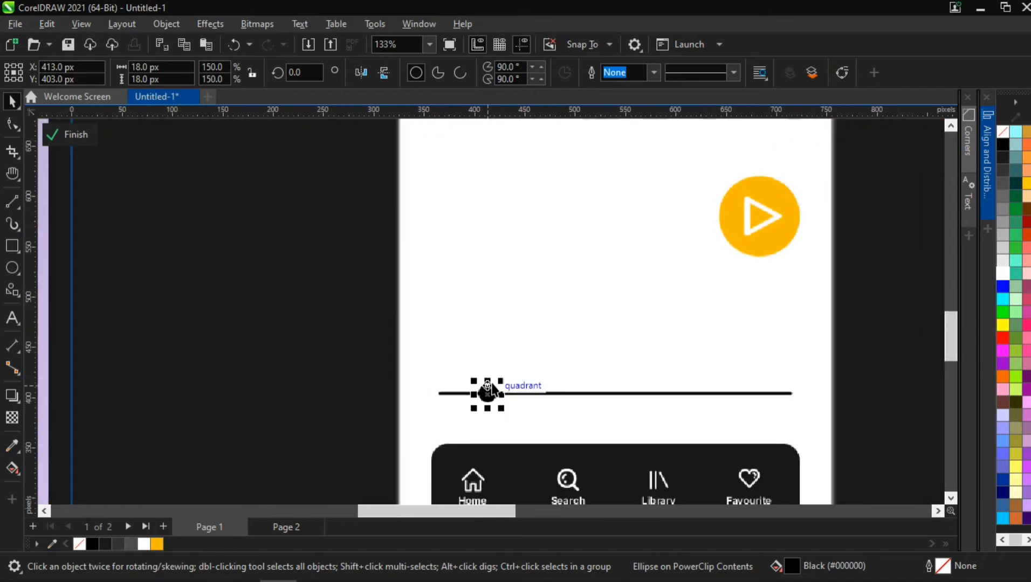
key(Left)
key(Left)
key(Left)
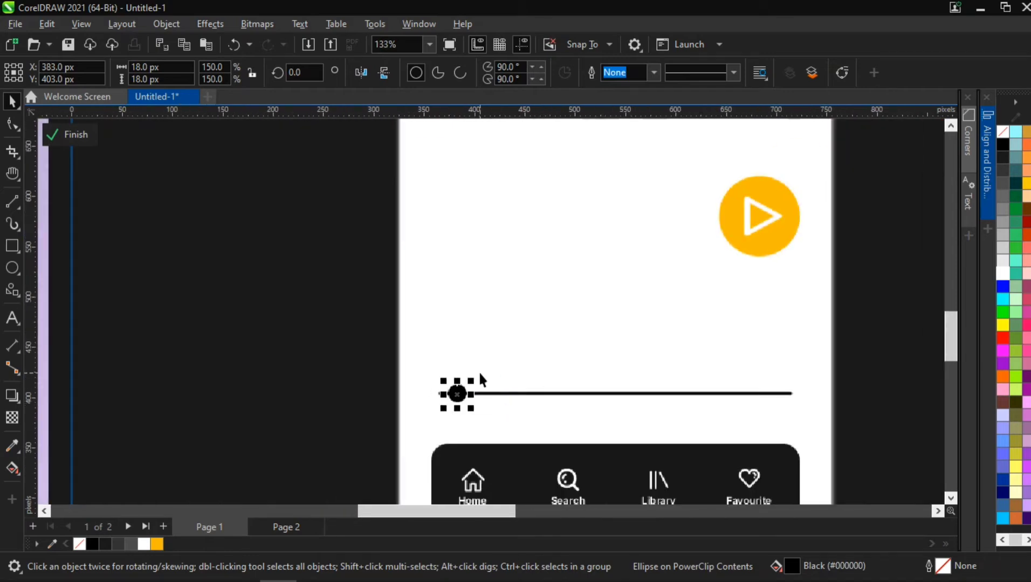
scroll(485, 372, down, 4)
click(795, 324)
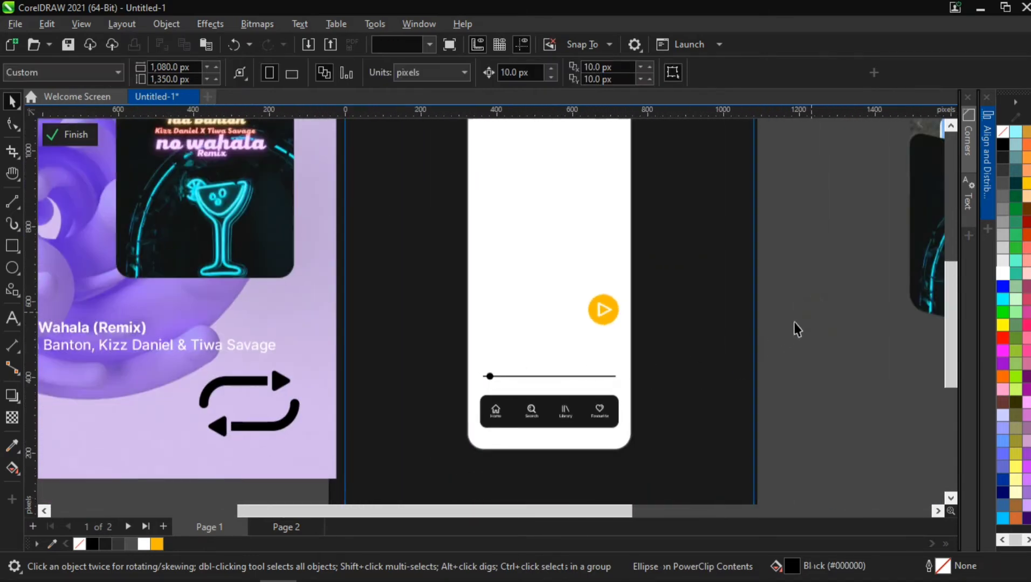
scroll(793, 322, down, 1)
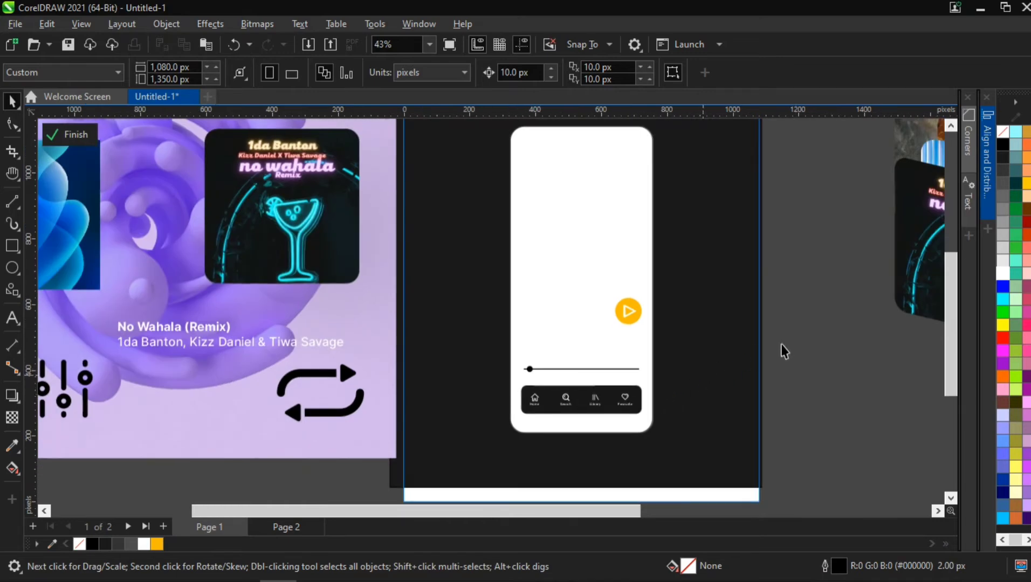
drag(627, 361, 502, 382)
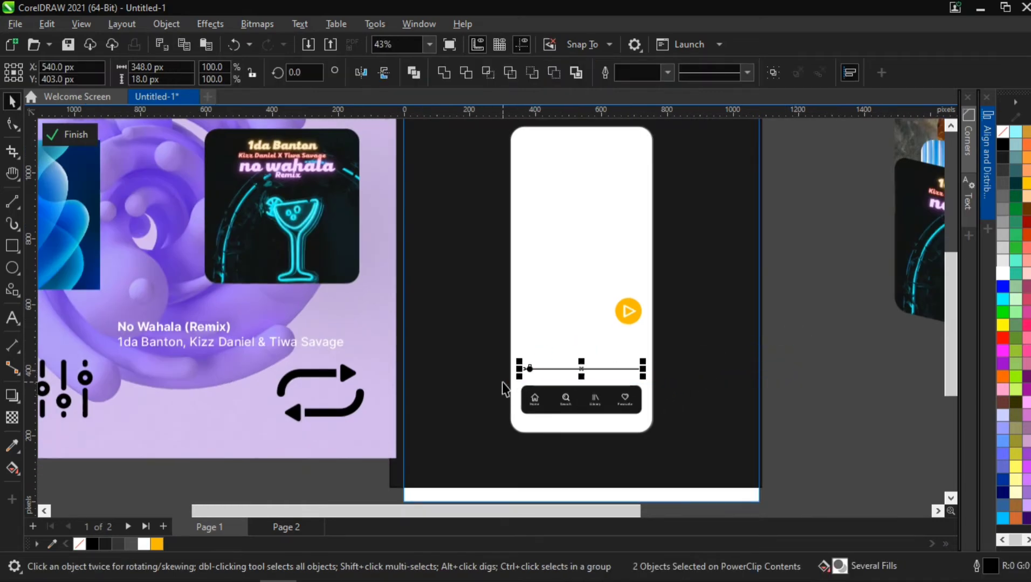
drag(799, 376, 499, 431)
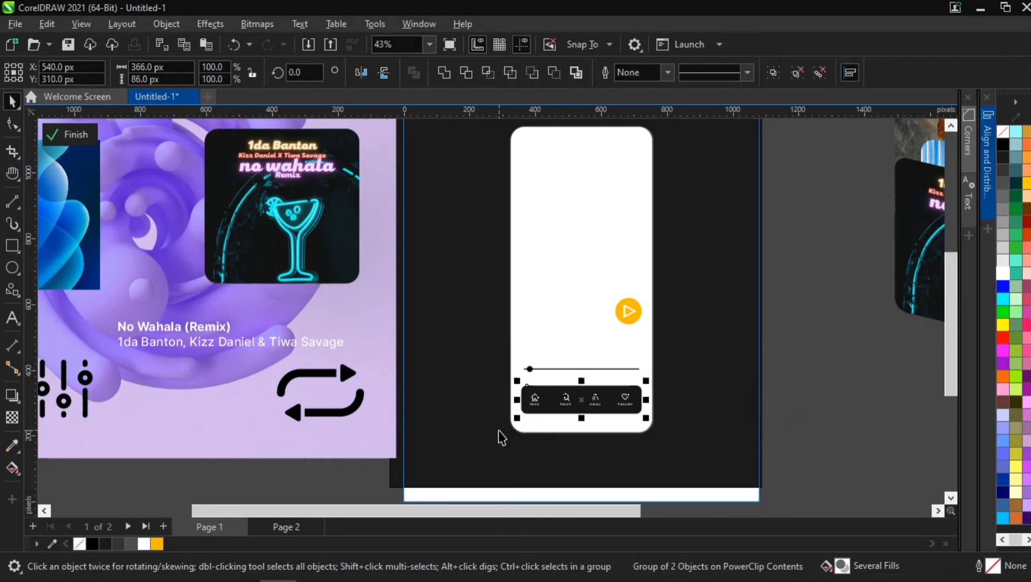
click(793, 345)
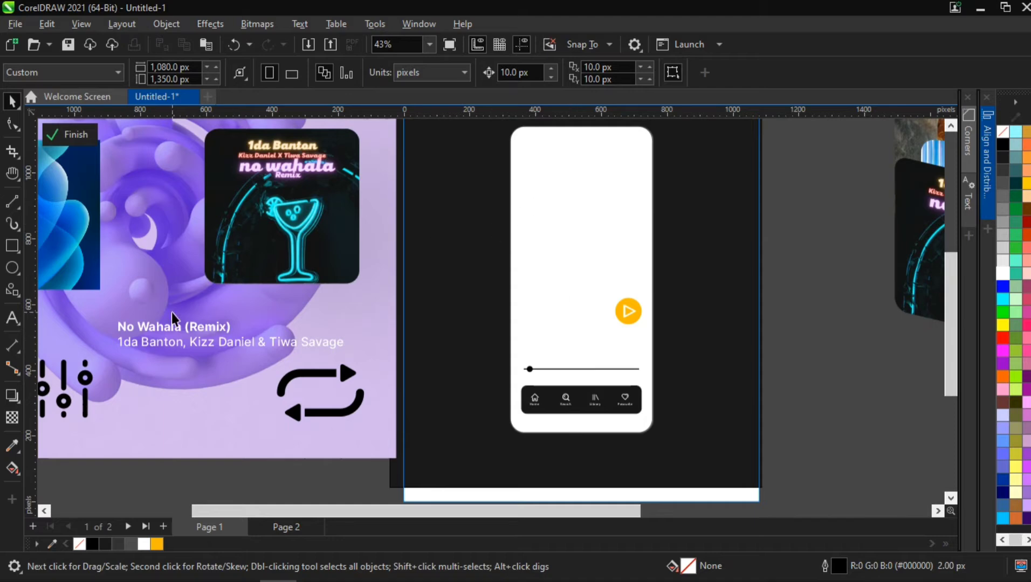
- Move the 'Today's Charts' title onto the top of the phone panel and bring it to the front
scroll(172, 313, down, 2)
drag(183, 243, 343, 265)
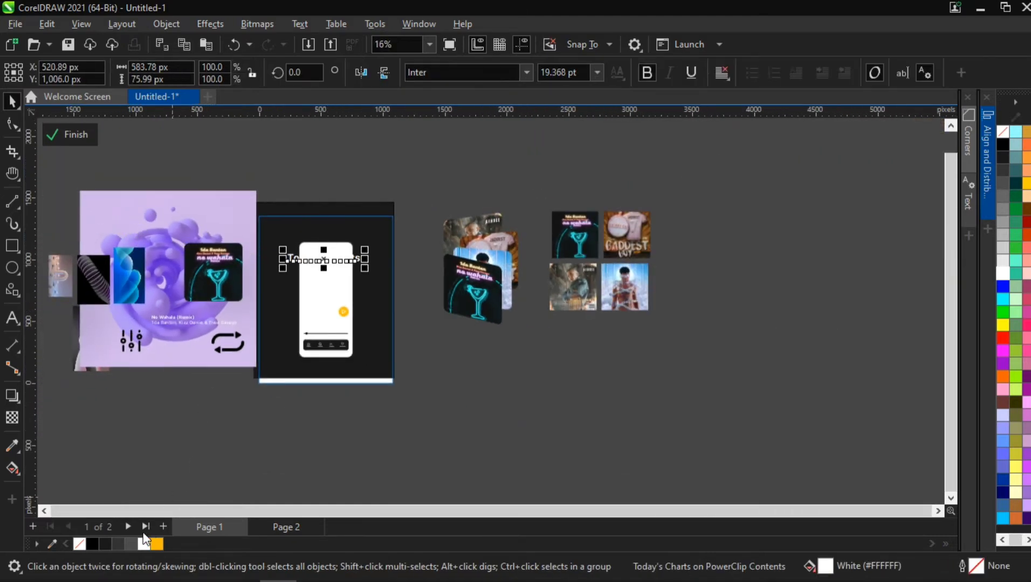
scroll(299, 275, up, 5)
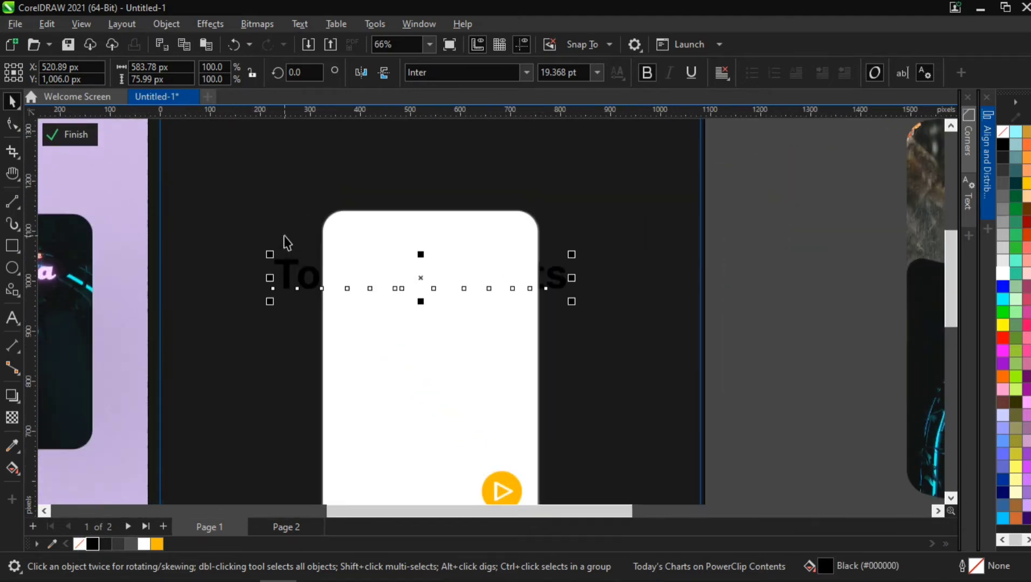
key(shift+Page_Up)
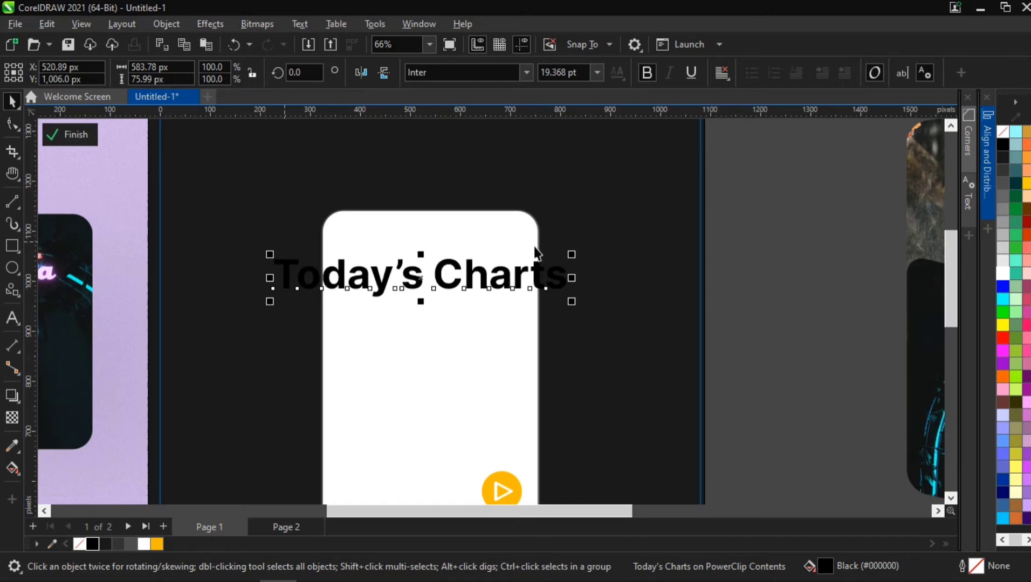
- Scale the title down to about 200 px wide at the panel's top left
drag(572, 254, 421, 254)
key(h)
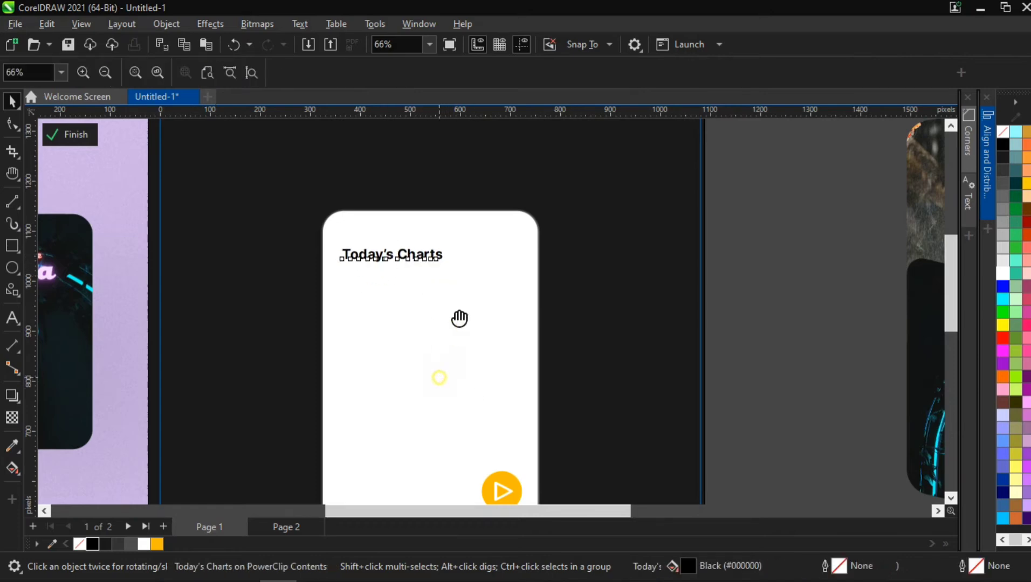
drag(437, 376, 454, 232)
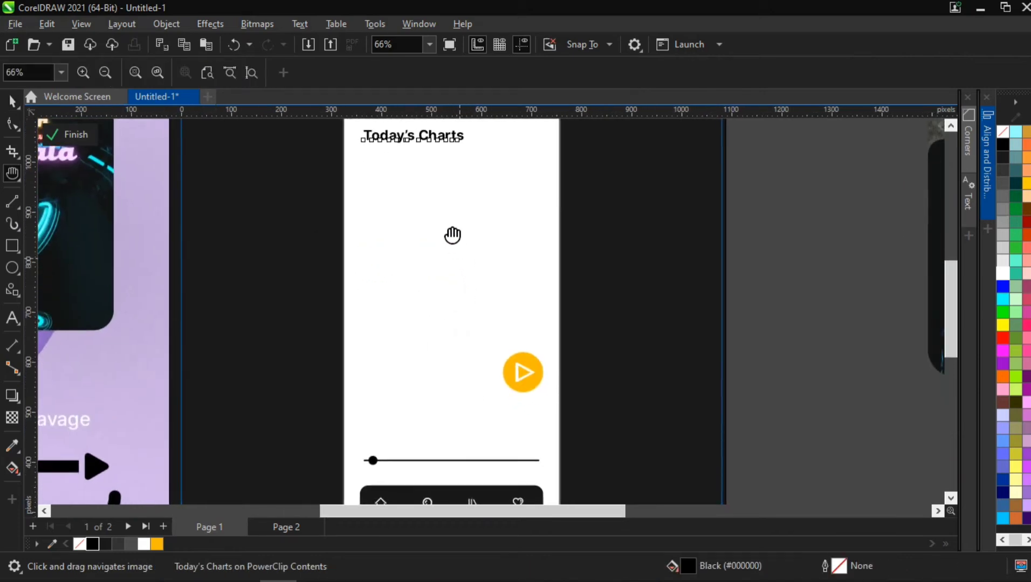
- Left-align the 'Today's Charts' title with the progress slider
key(space)
shift+click(393, 489)
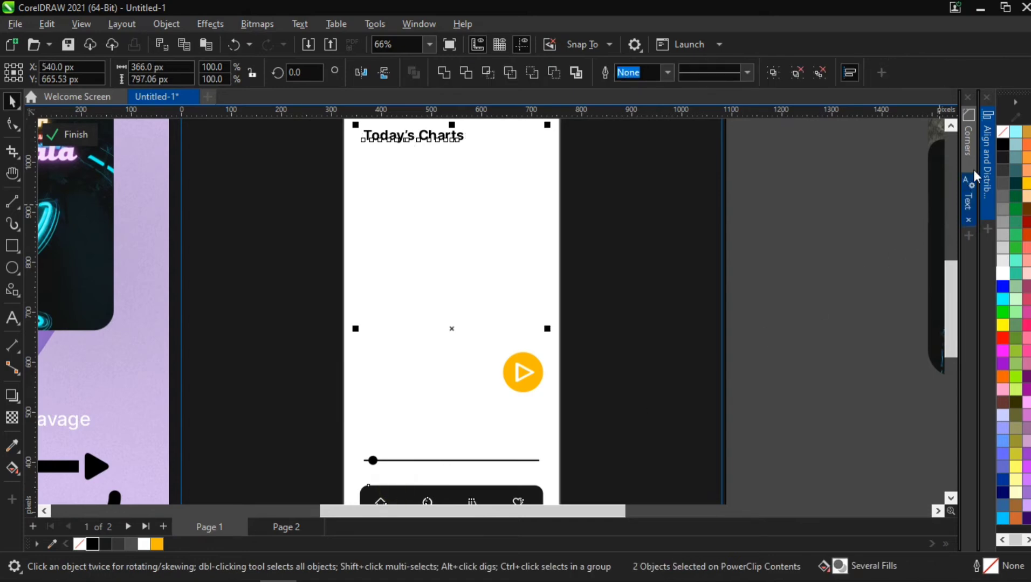
click(988, 162)
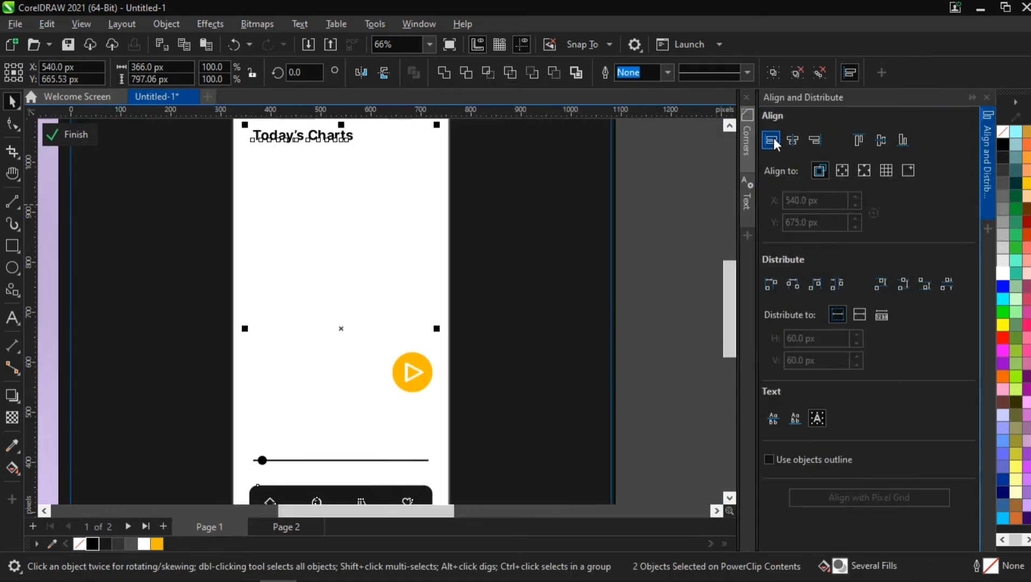
click(772, 140)
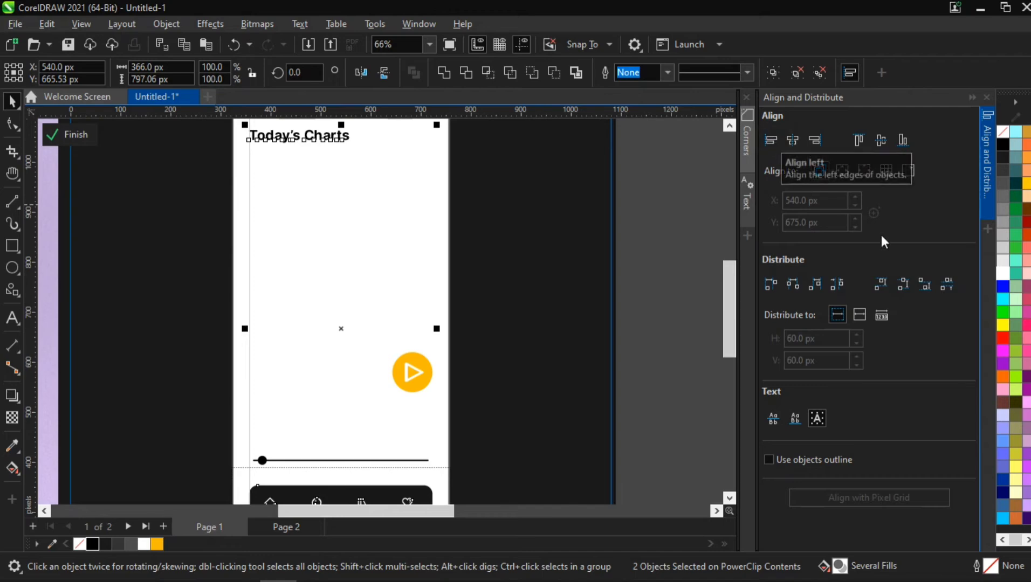
click(989, 186)
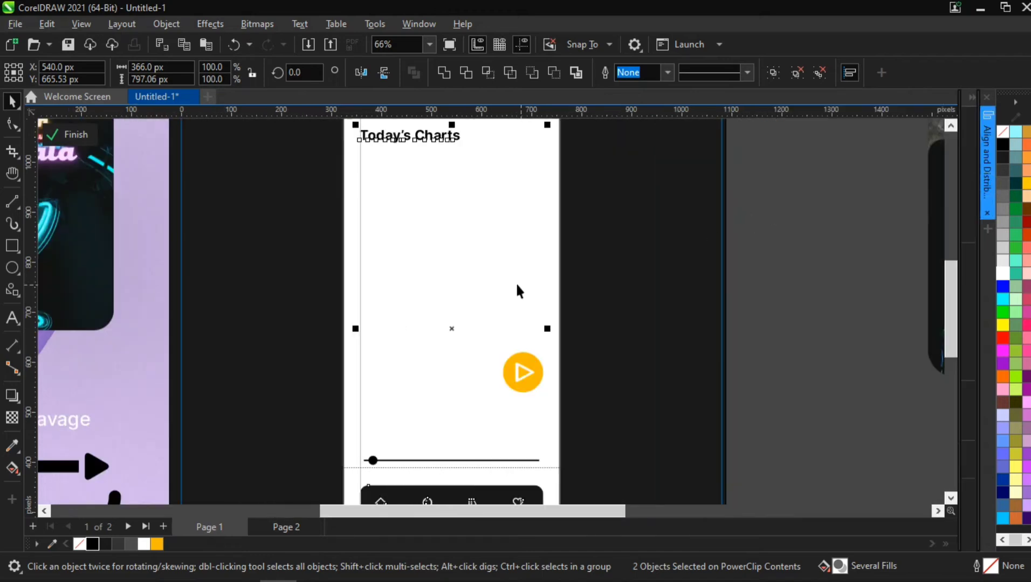
- Nudge the 'Today's Charts' title's vertical position at the top of the phone panel
scroll(513, 279, down, 1)
click(438, 183)
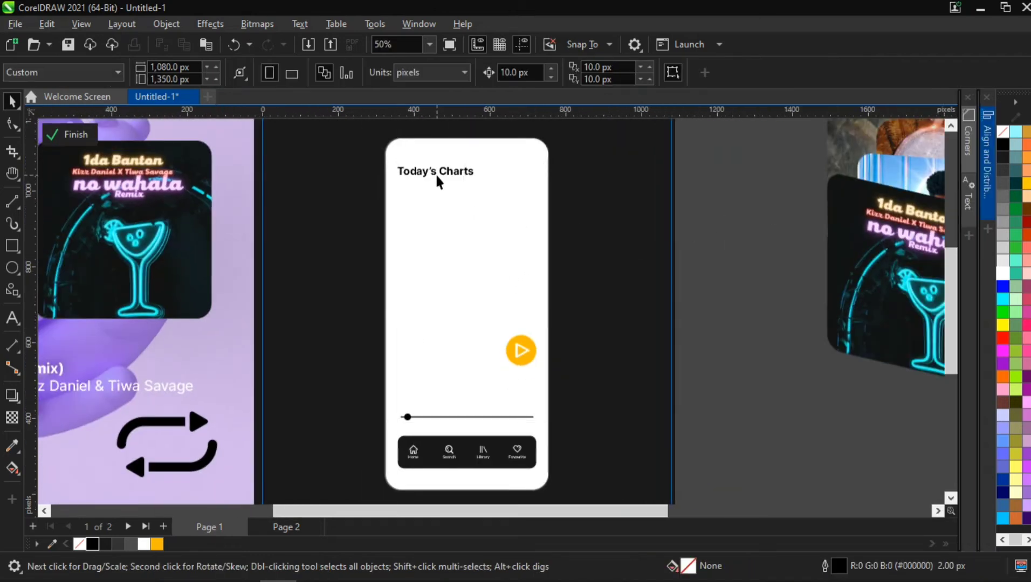
click(435, 174)
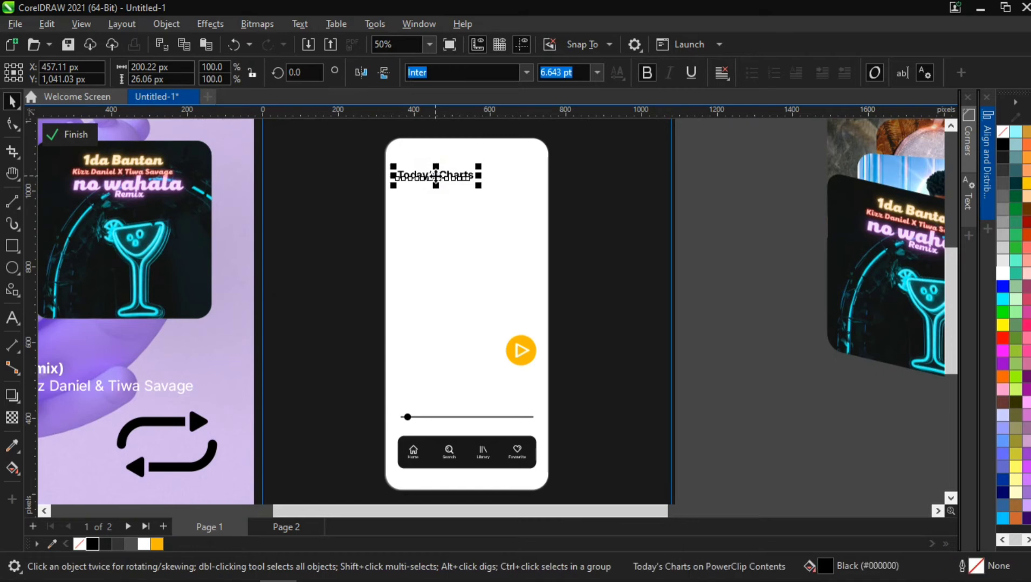
key(Up)
key(Down)
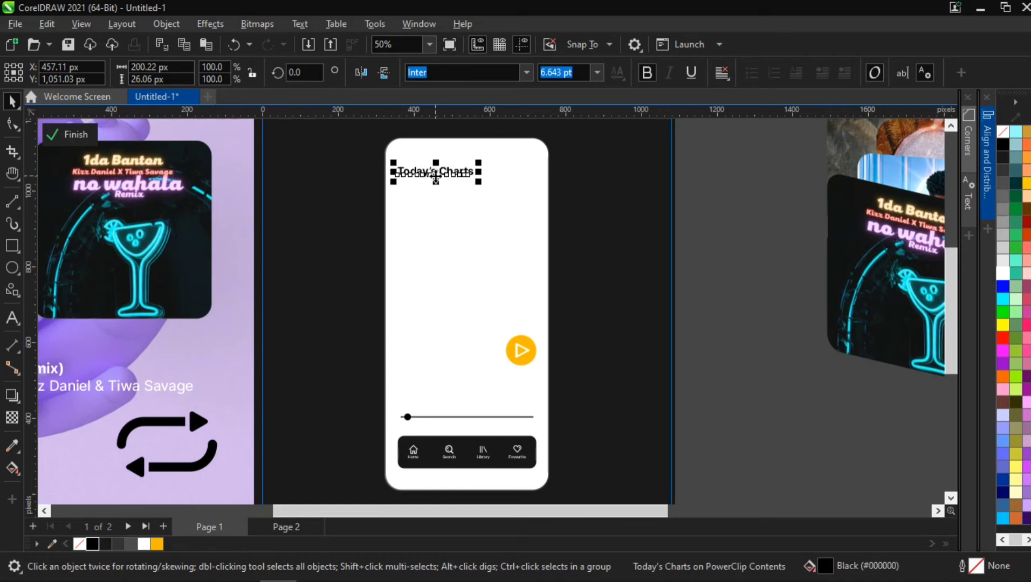
click(727, 189)
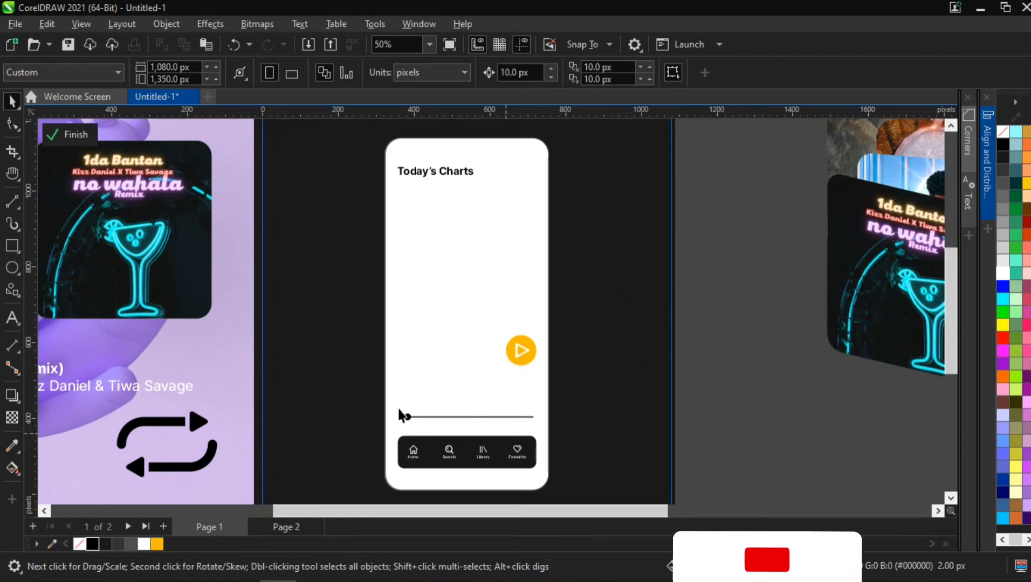
- Move the 'No Wahala (Remix)' song title and artist text onto the phone panel and color it black
click(124, 390)
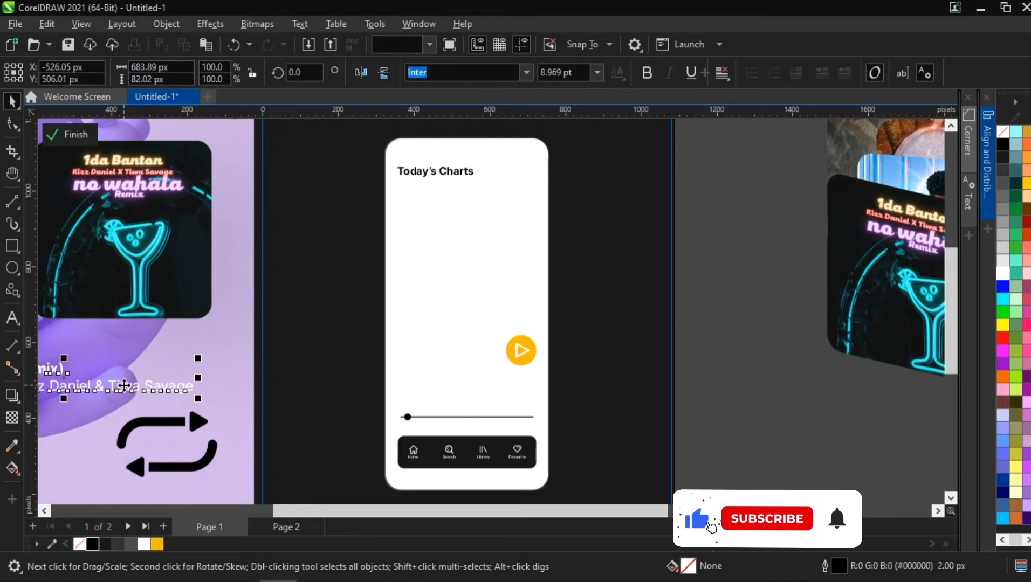
drag(124, 391, 589, 402)
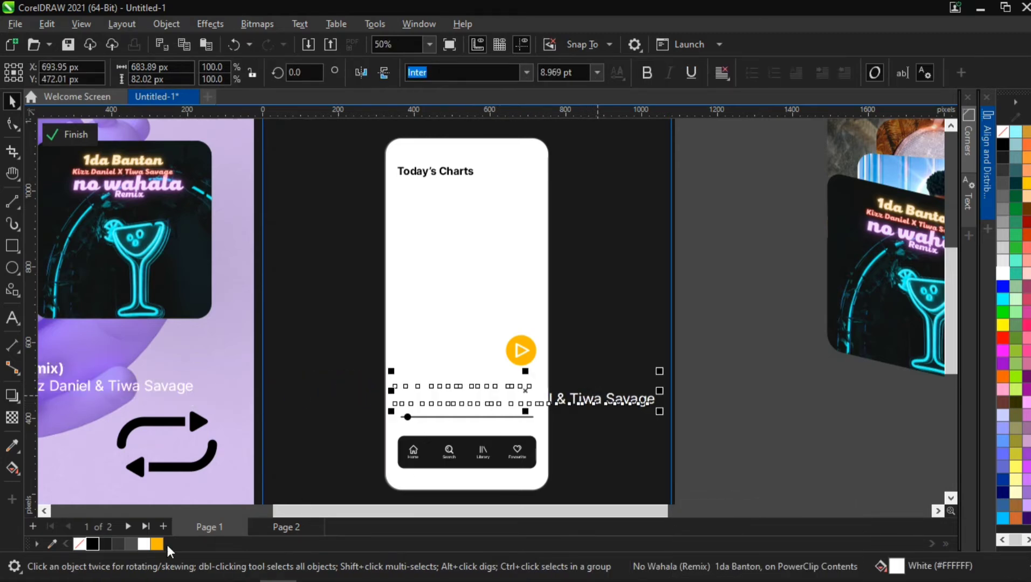
click(96, 540)
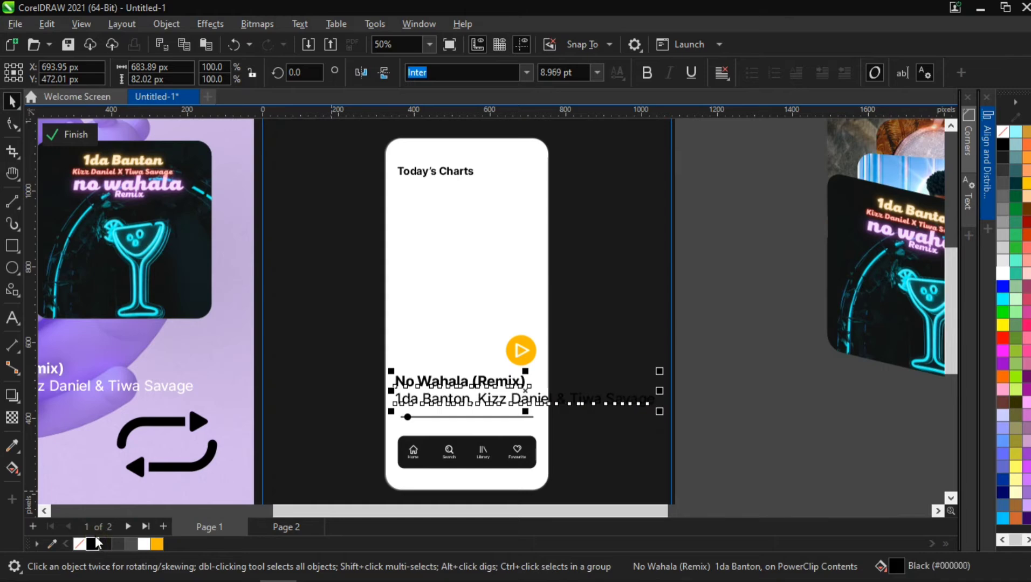
- Scale the song text down to about 265 px wide and place it just above the progress slider
drag(659, 415, 515, 407)
scroll(422, 382, up, 1)
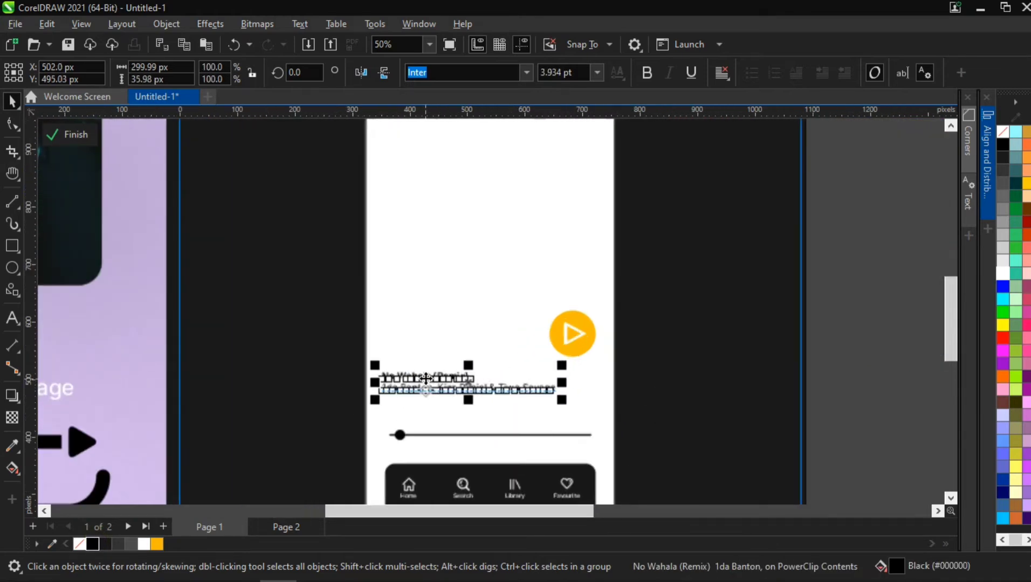
drag(427, 385, 436, 429)
scroll(432, 437, up, 2)
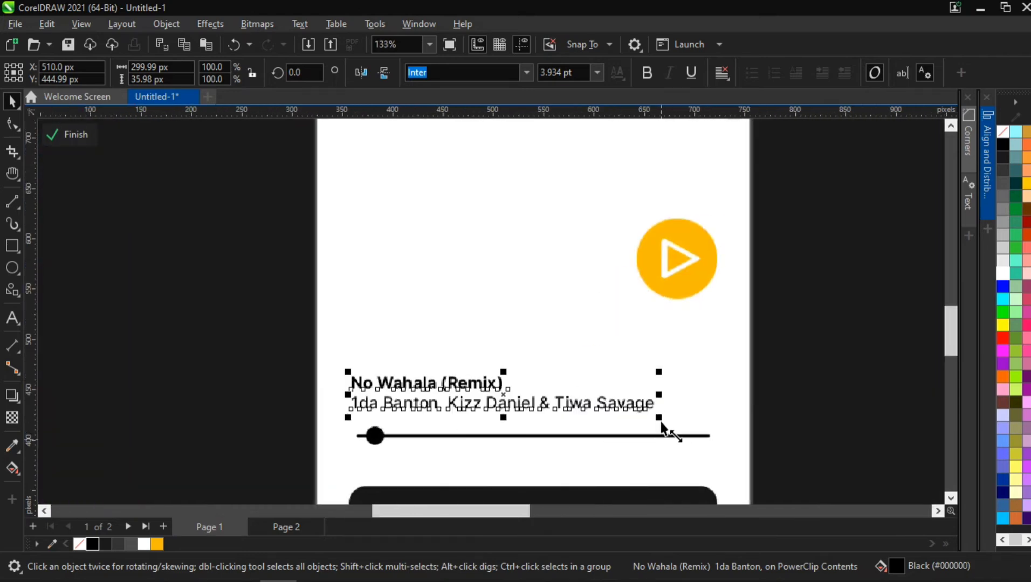
drag(658, 418, 621, 417)
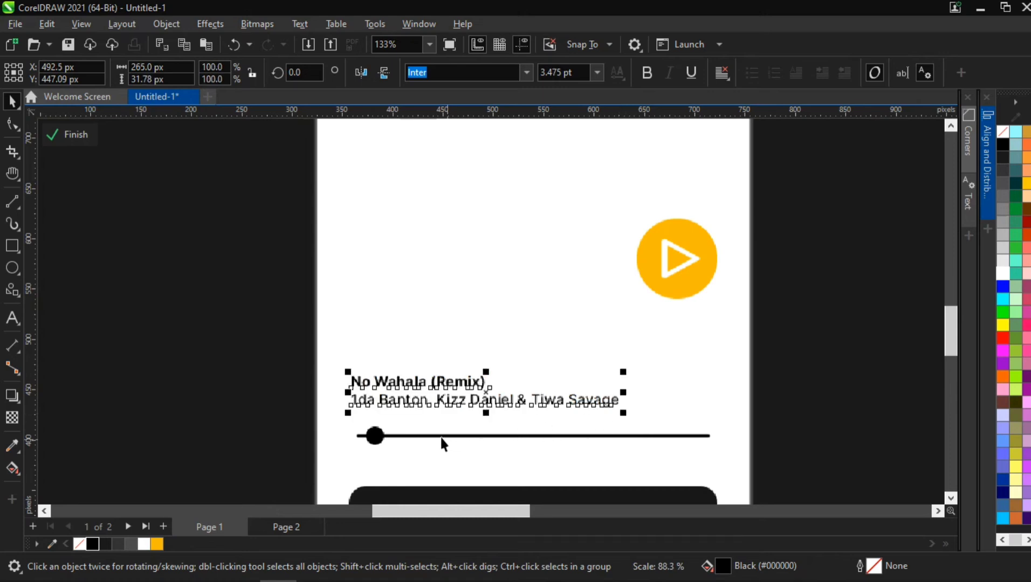
- Left-align the song text with the progress slider
shift+click(400, 436)
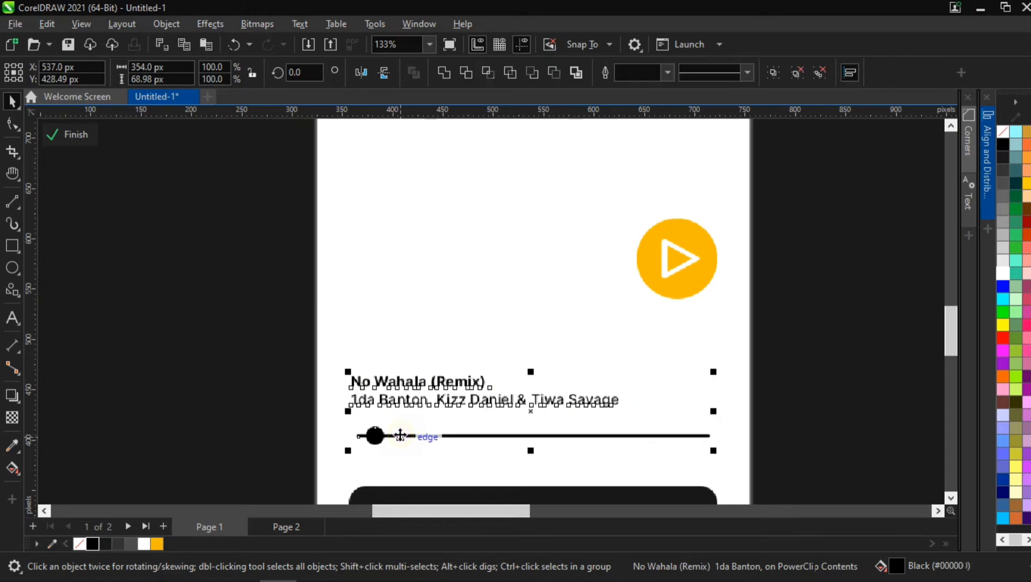
click(985, 186)
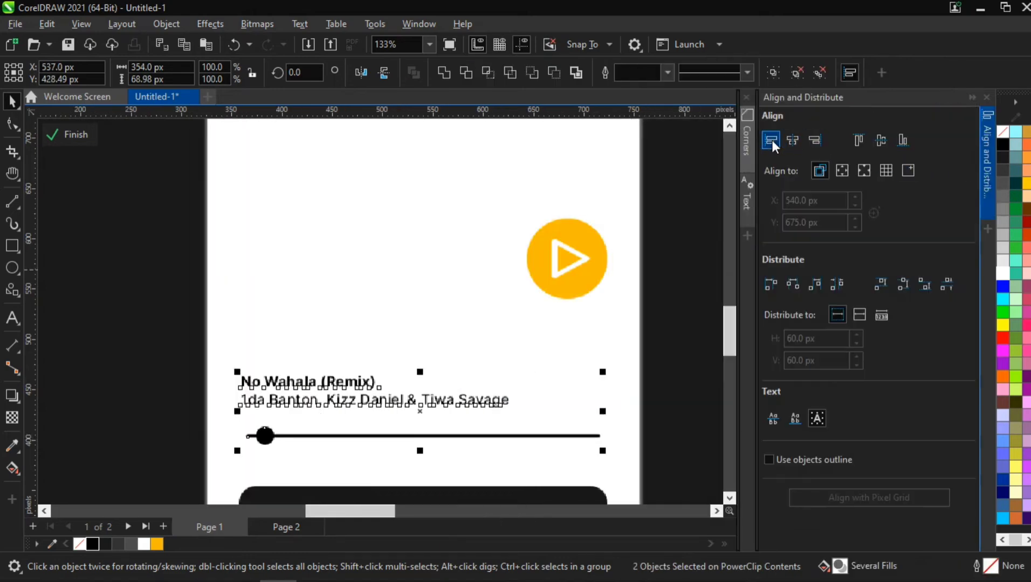
click(771, 141)
click(990, 142)
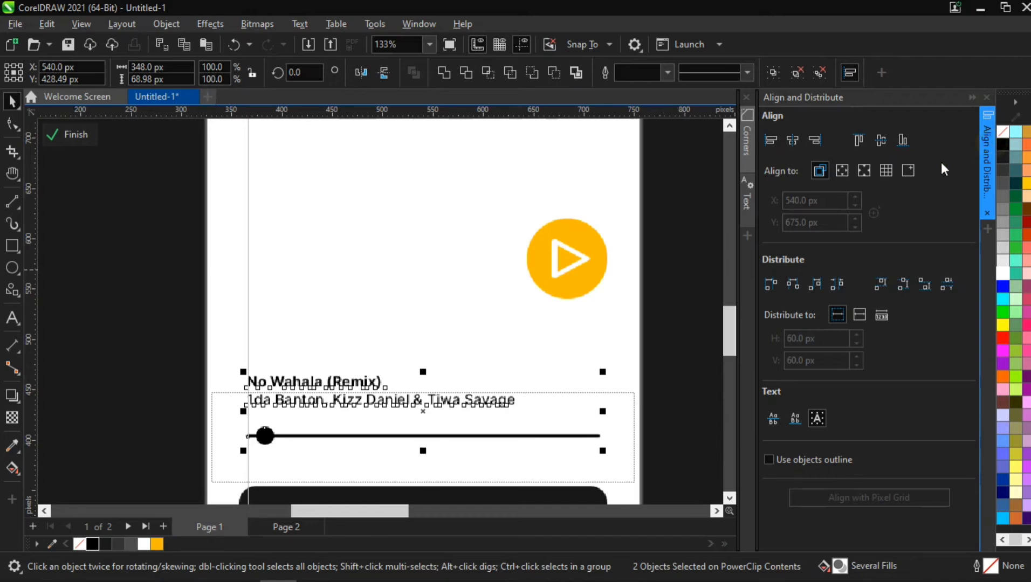
click(736, 283)
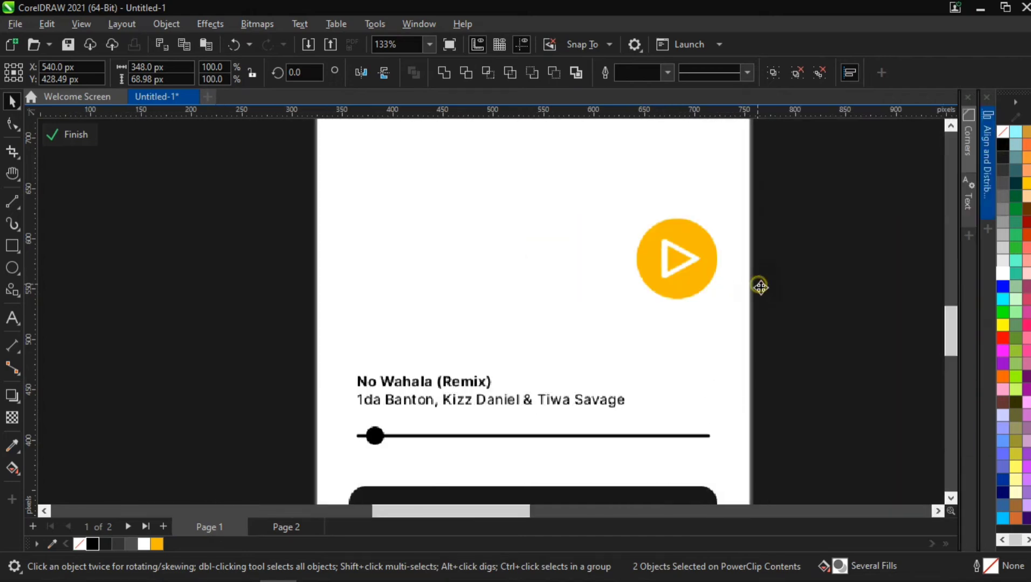
- Scale the song text down to about 218 px wide
click(608, 394)
drag(631, 375, 584, 374)
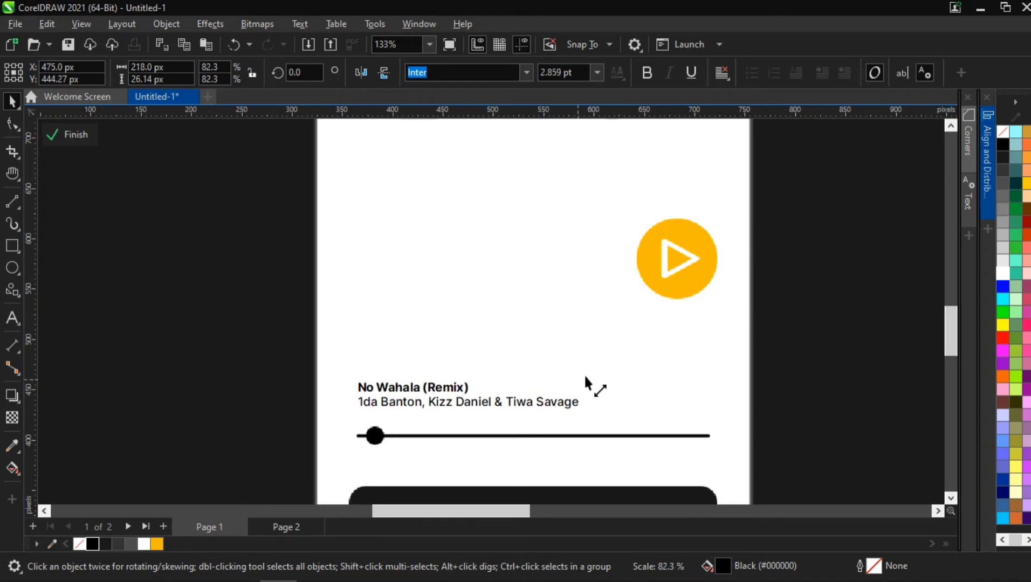
scroll(522, 437, down, 4)
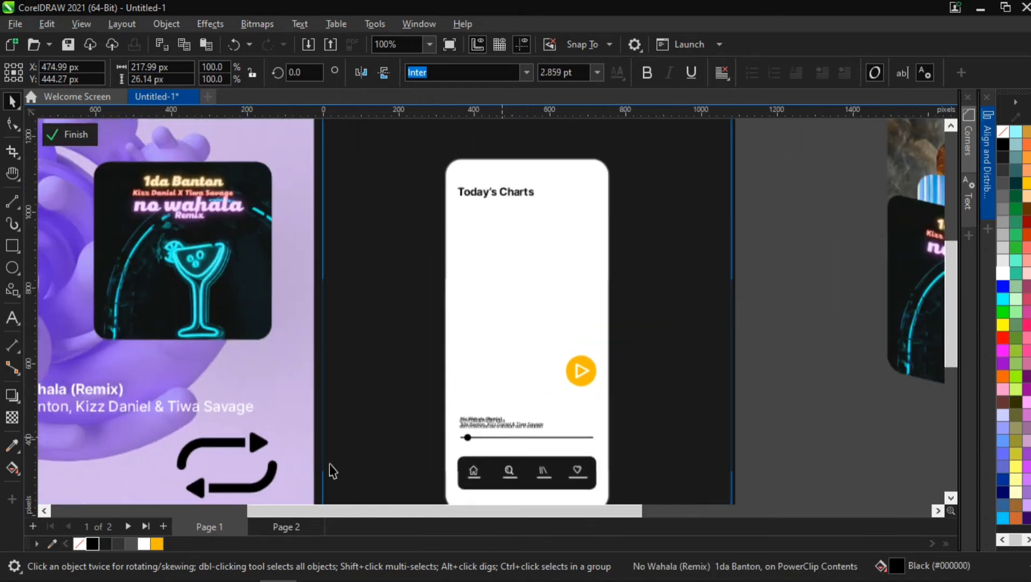
scroll(240, 475, down, 2)
- Move the repeat icon onto the panel beside the song text and scale it to about 50 px wide
click(230, 461)
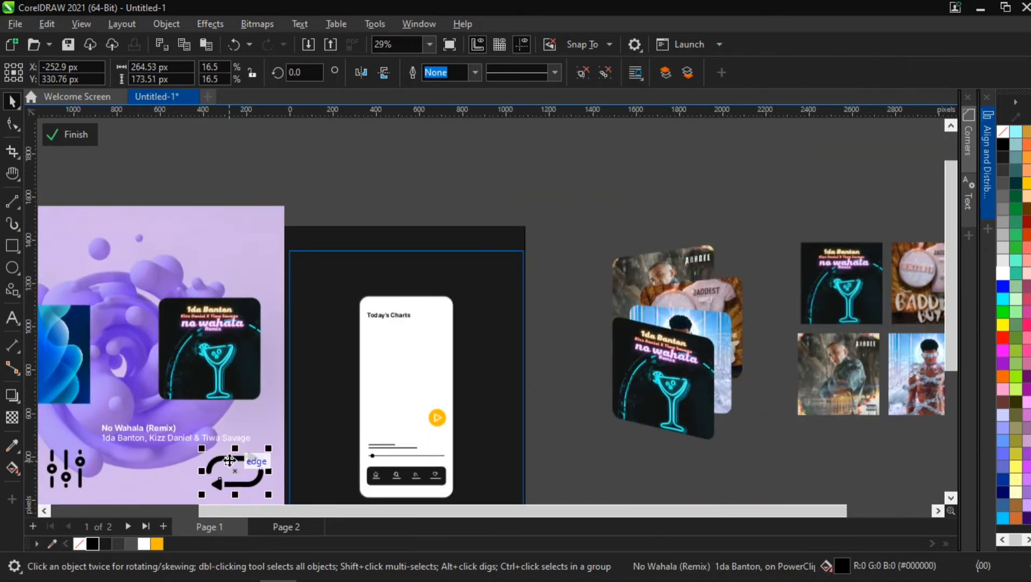
drag(433, 433, 494, 340)
scroll(429, 450, up, 3)
key(h)
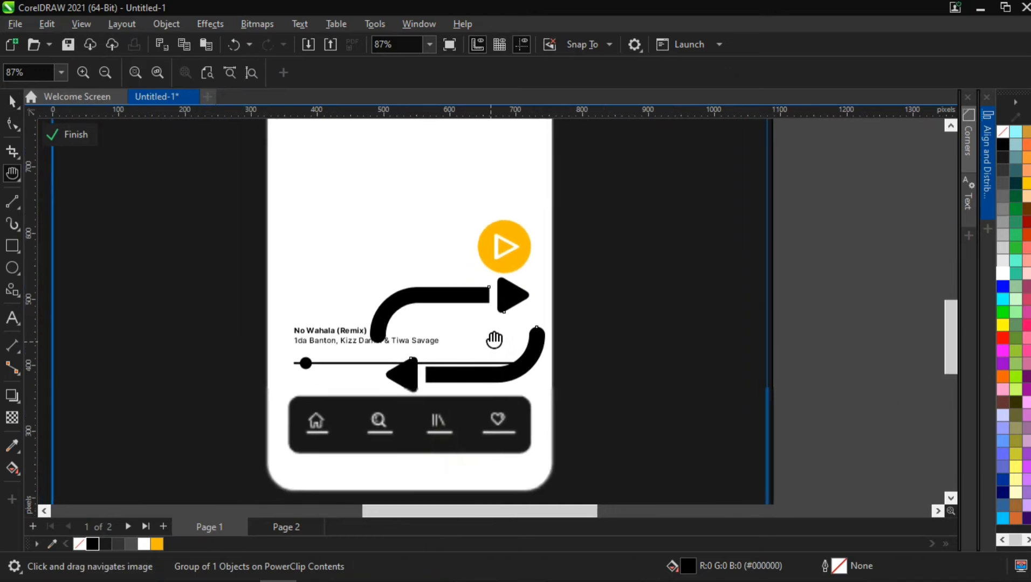
key(space)
drag(555, 283, 485, 268)
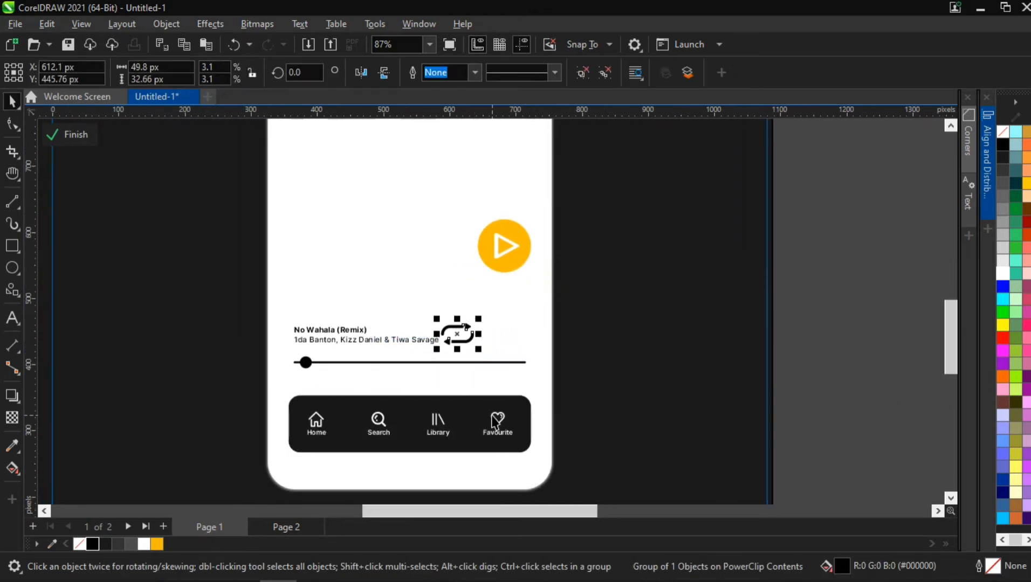
- Copy the heart icon from the navigation bar next to the repeat icon and enlarge it to about 30 px
ctrl+click(493, 415)
ctrl+click(492, 416)
ctrl+click(492, 416)
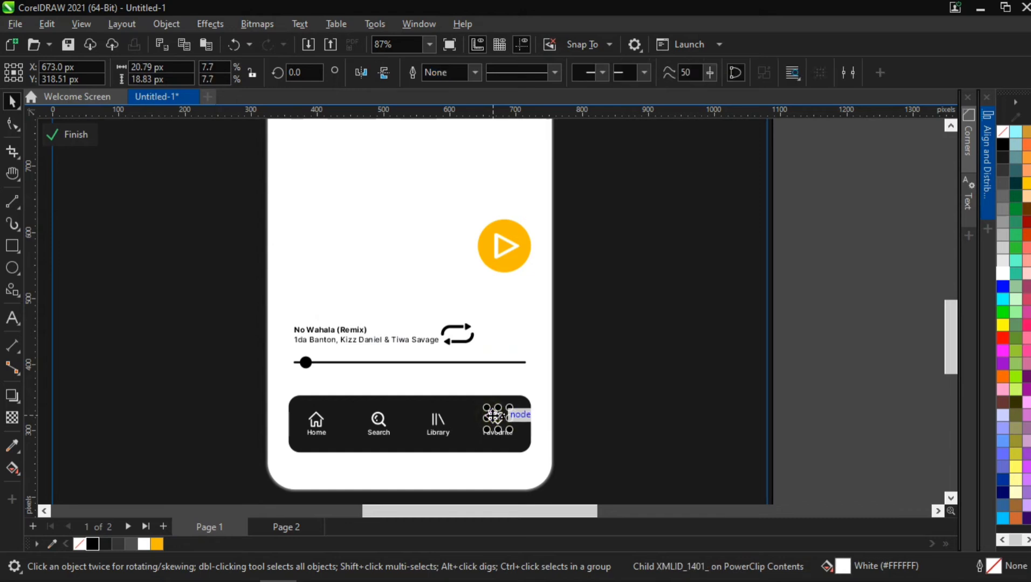
drag(497, 416, 501, 336)
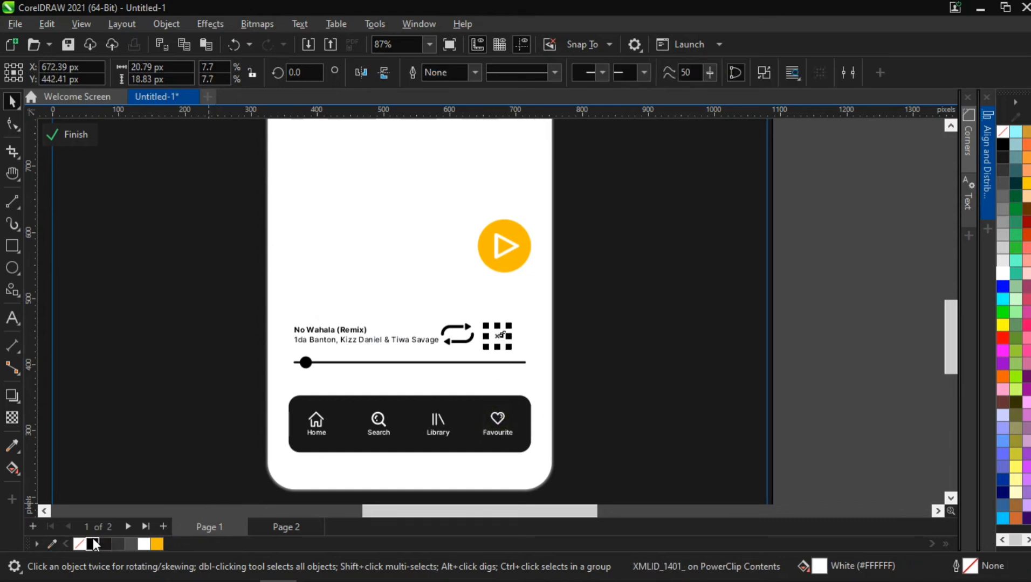
scroll(474, 316, up, 5)
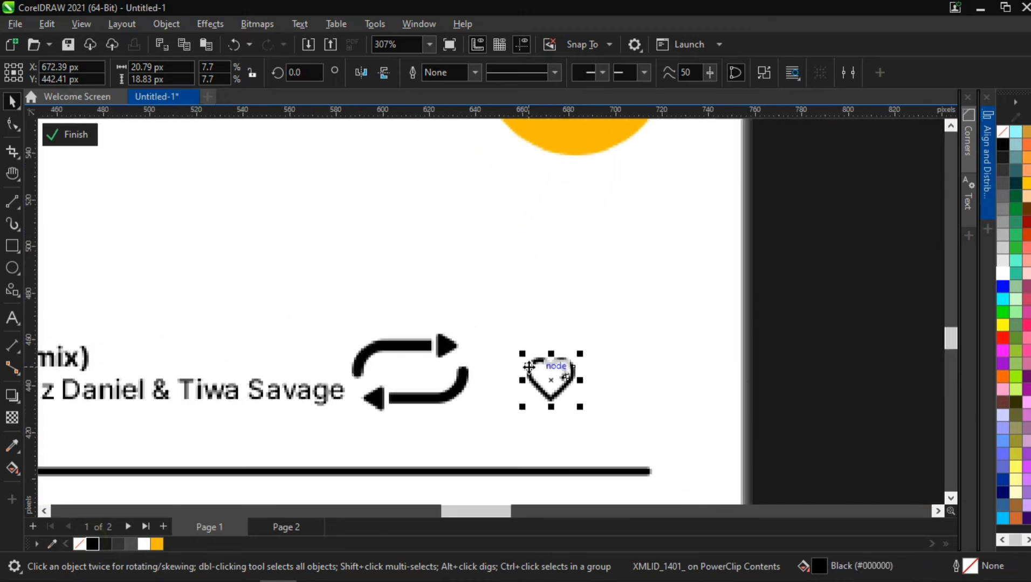
drag(533, 364, 399, 347)
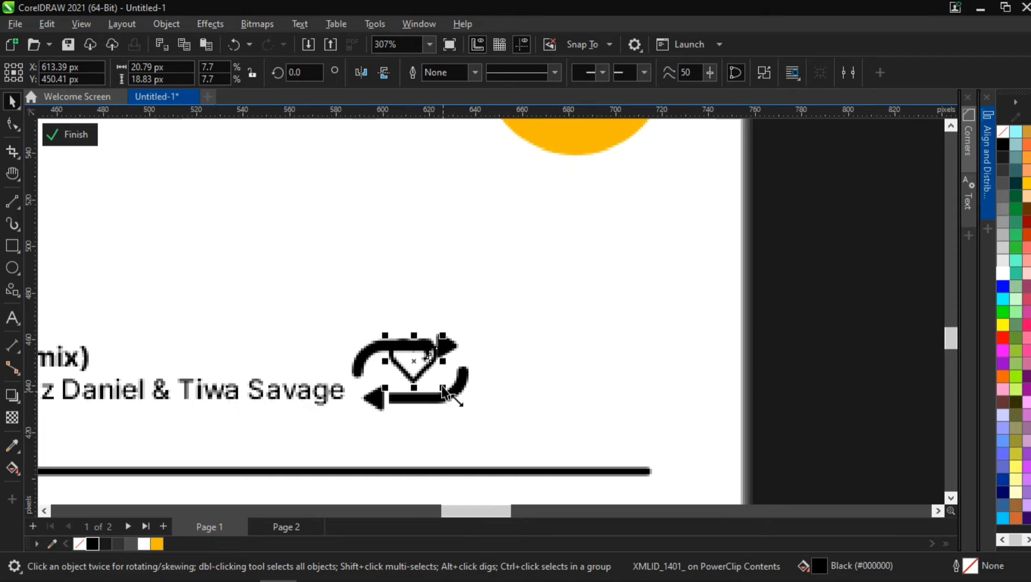
drag(442, 386, 471, 405)
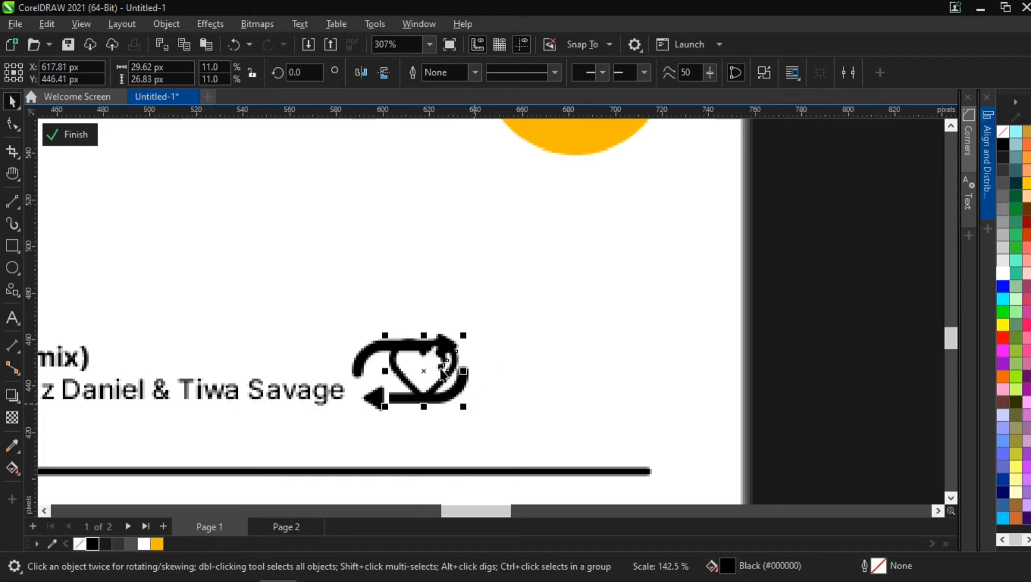
drag(424, 368, 536, 377)
- Shrink the repeat icon to about 38 px wide and move it beside the heart
click(461, 385)
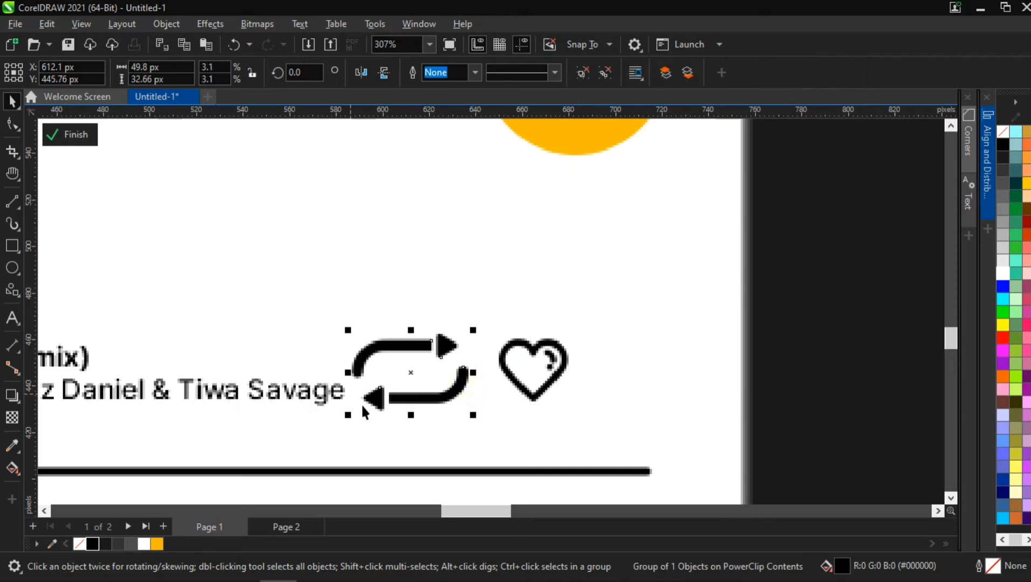
drag(351, 412, 371, 416)
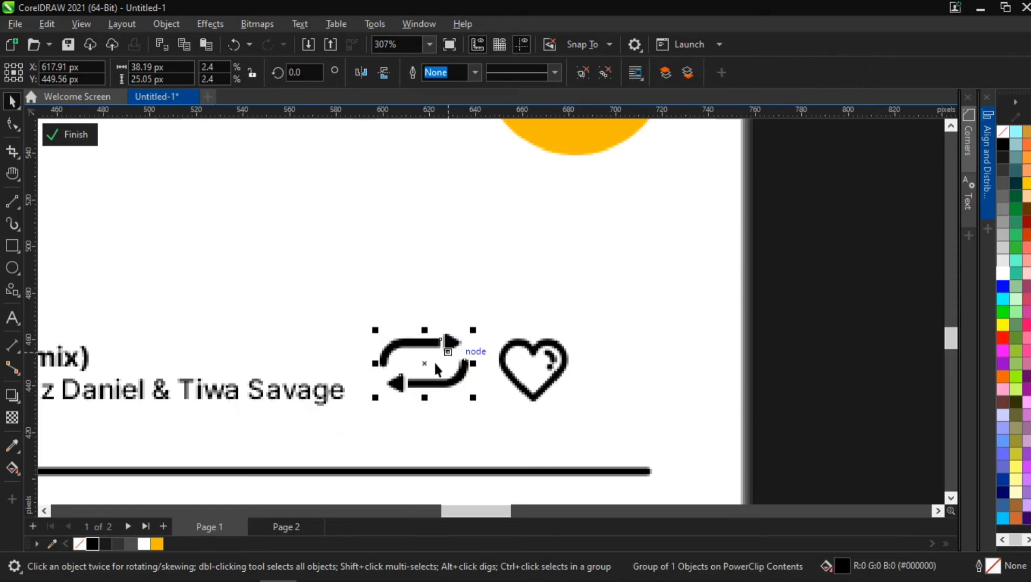
drag(423, 364, 439, 374)
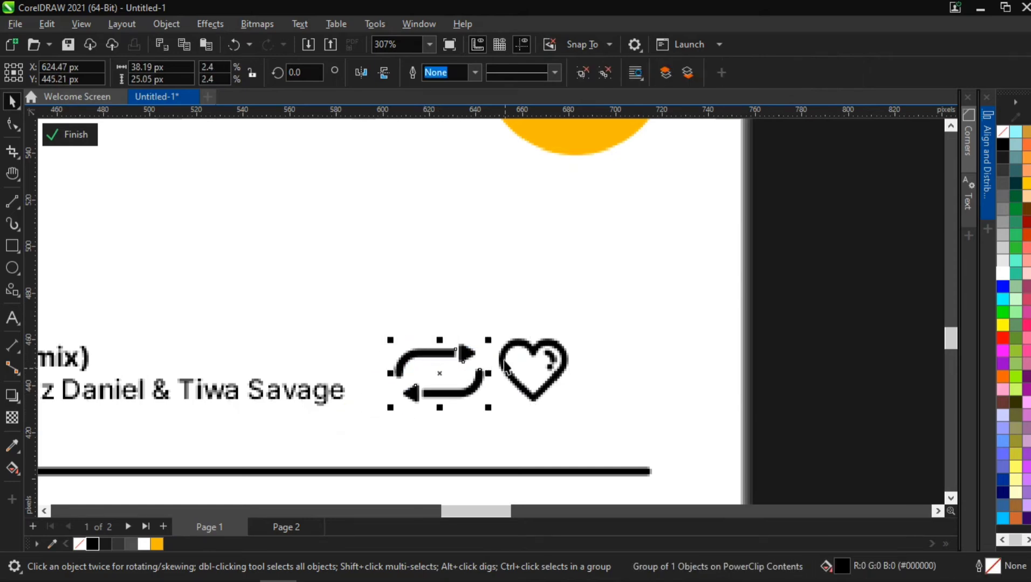
- Vertically center the repeat and heart icons with each other
shift+click(541, 357)
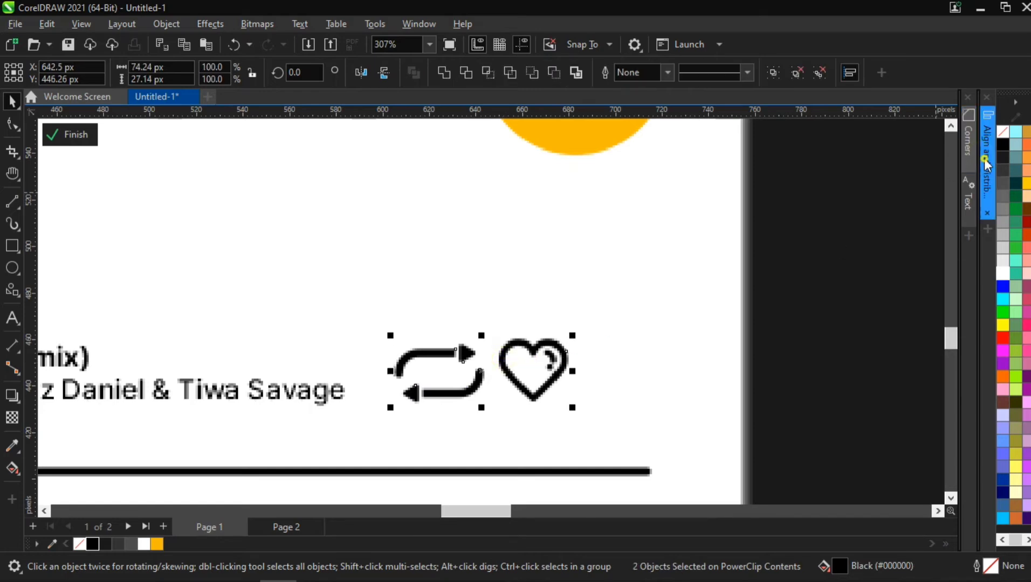
click(984, 159)
click(882, 140)
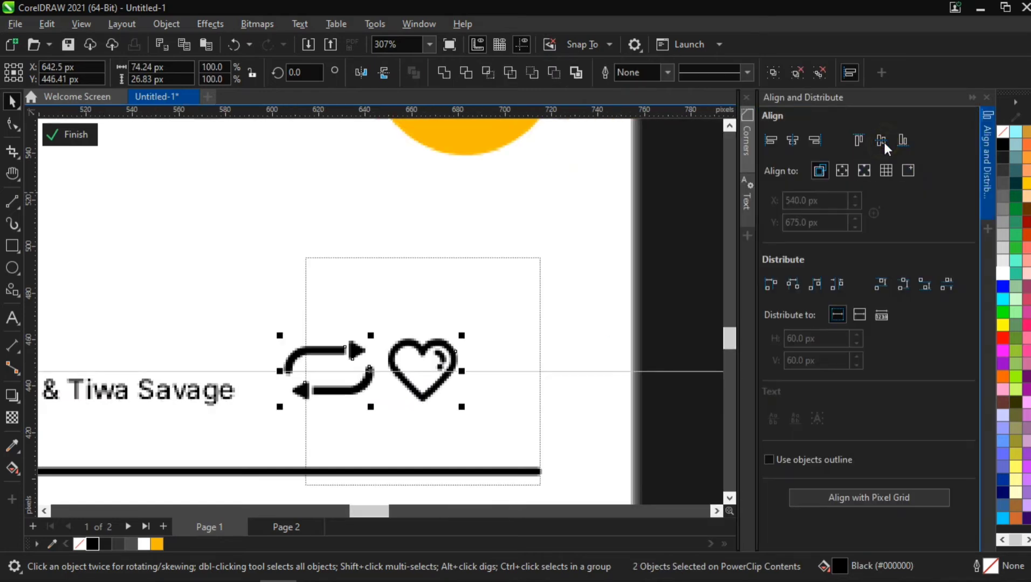
click(984, 160)
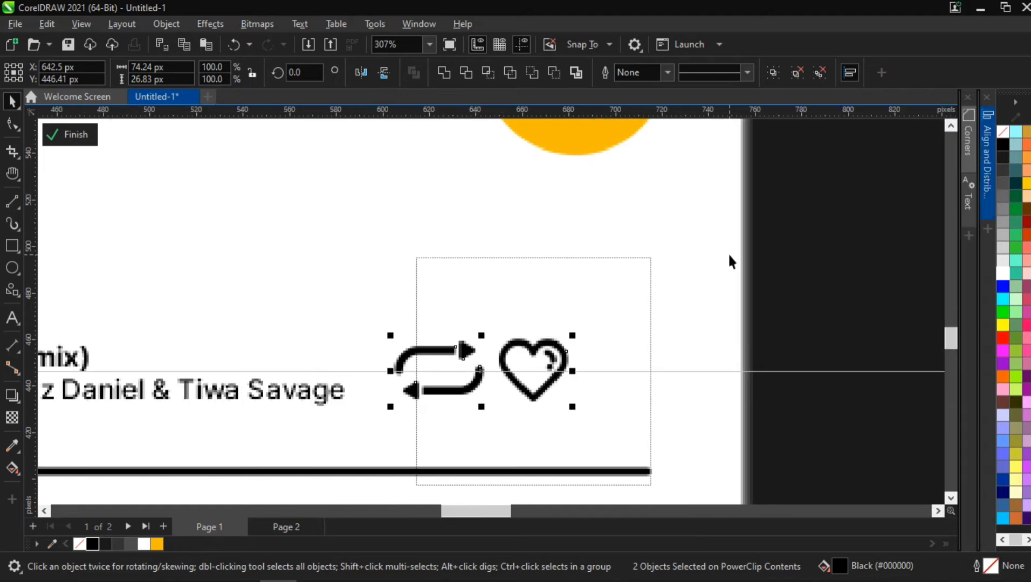
click(824, 284)
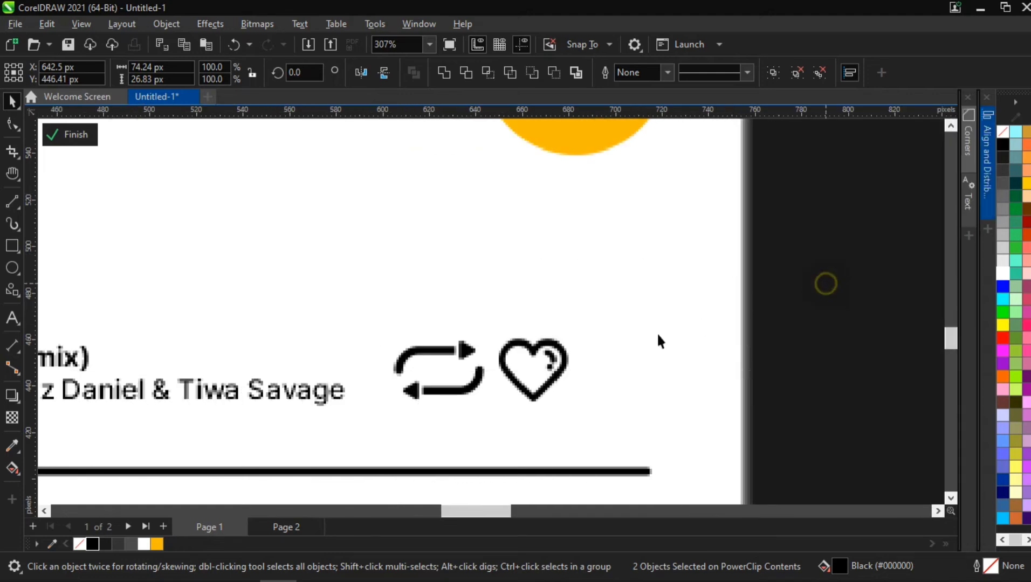
- Shrink the heart icon to about 27 px wide and place it just right of the repeat icon
drag(534, 350, 431, 352)
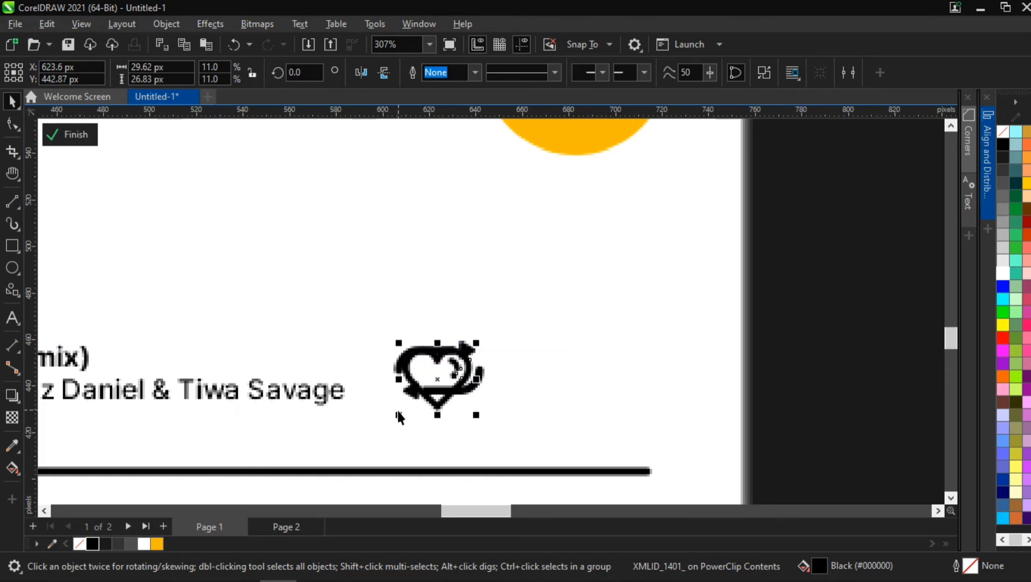
drag(397, 412, 410, 412)
drag(476, 344, 543, 373)
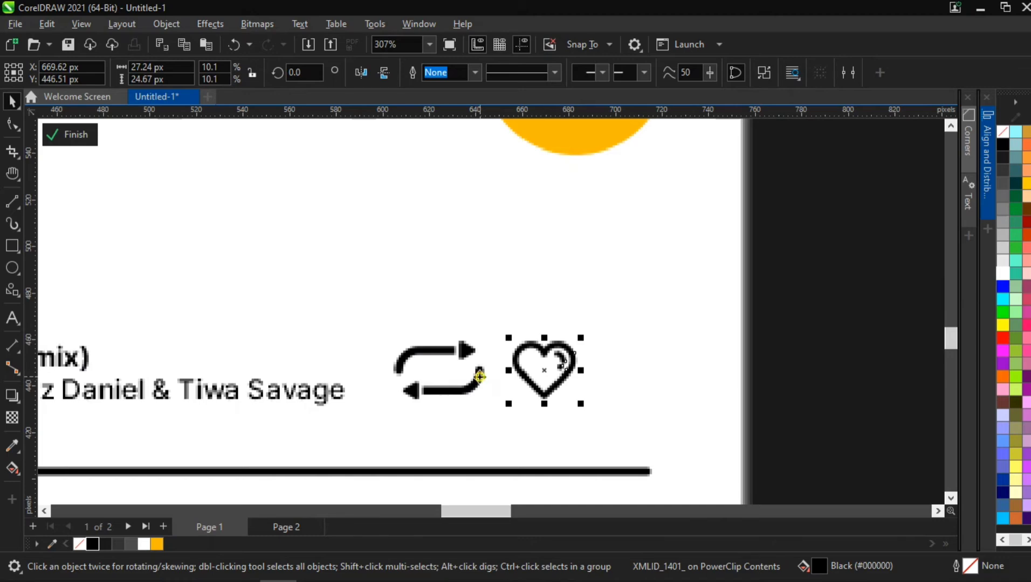
- Align the vertical centers of the repeat icon and the resized heart icon
shift+click(479, 376)
click(987, 139)
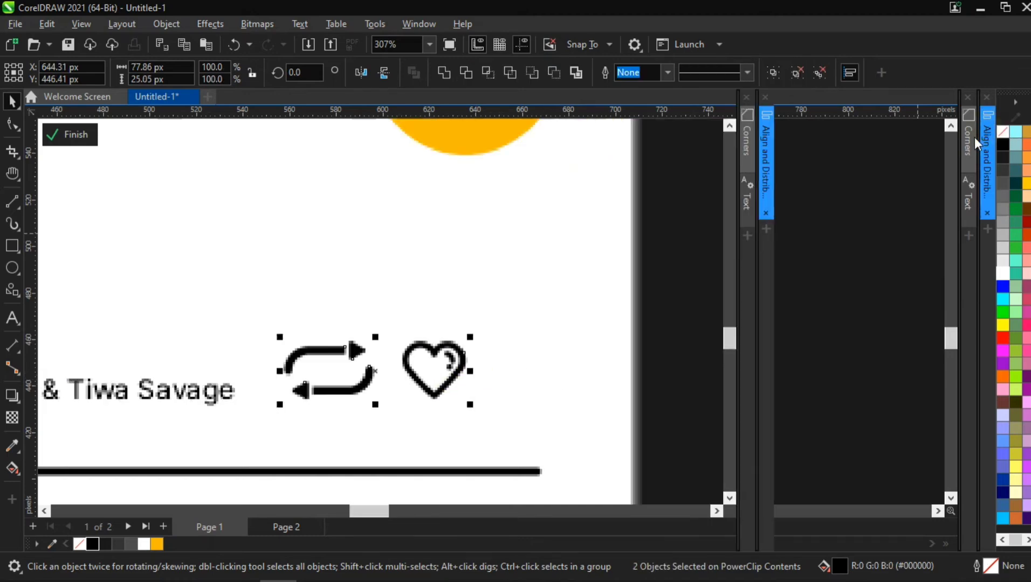
click(880, 139)
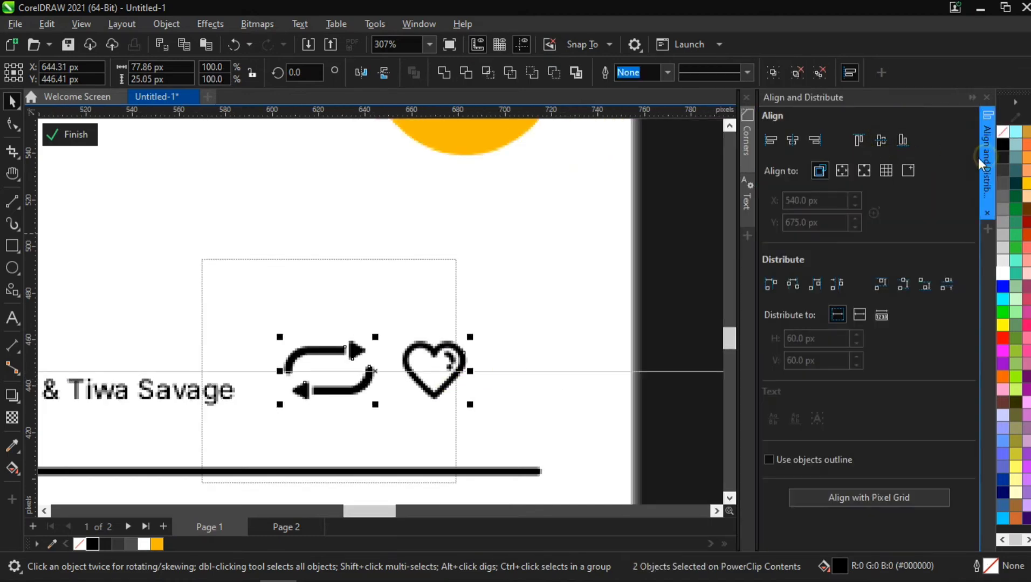
click(977, 157)
- Move the heart icon farther right and nudge the repeat icon to even out the spacing between them
click(782, 295)
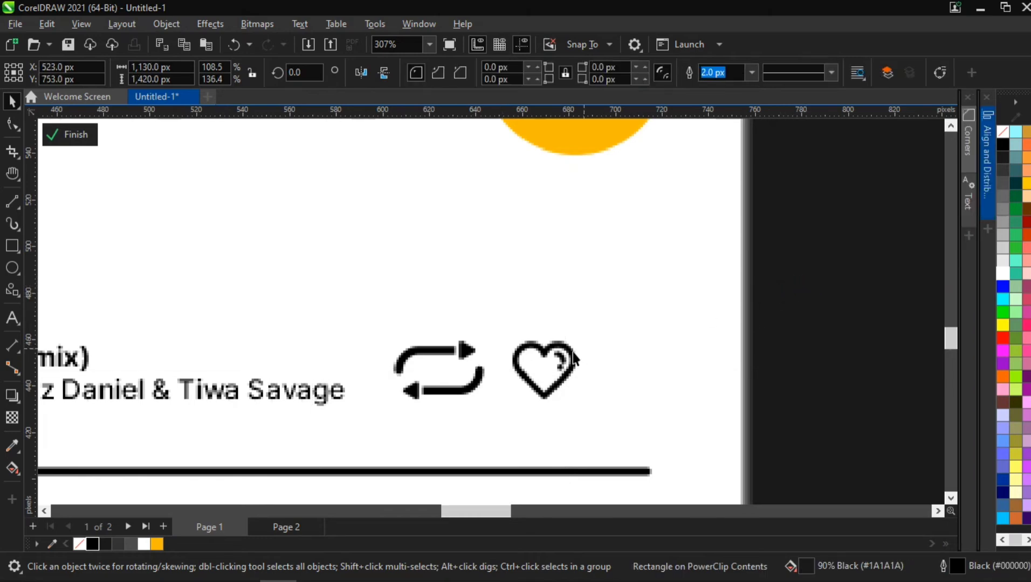
drag(549, 350, 595, 354)
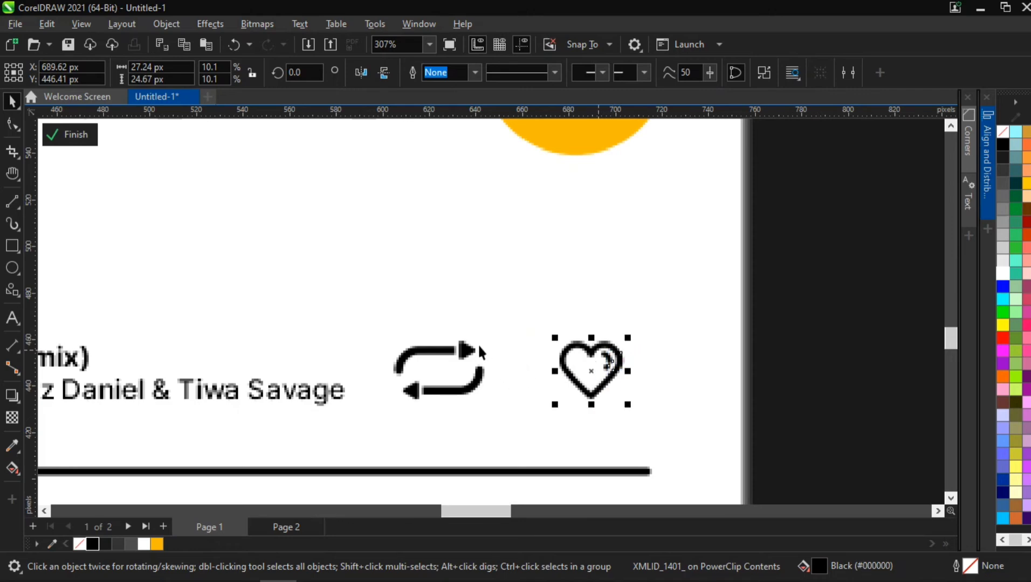
click(469, 353)
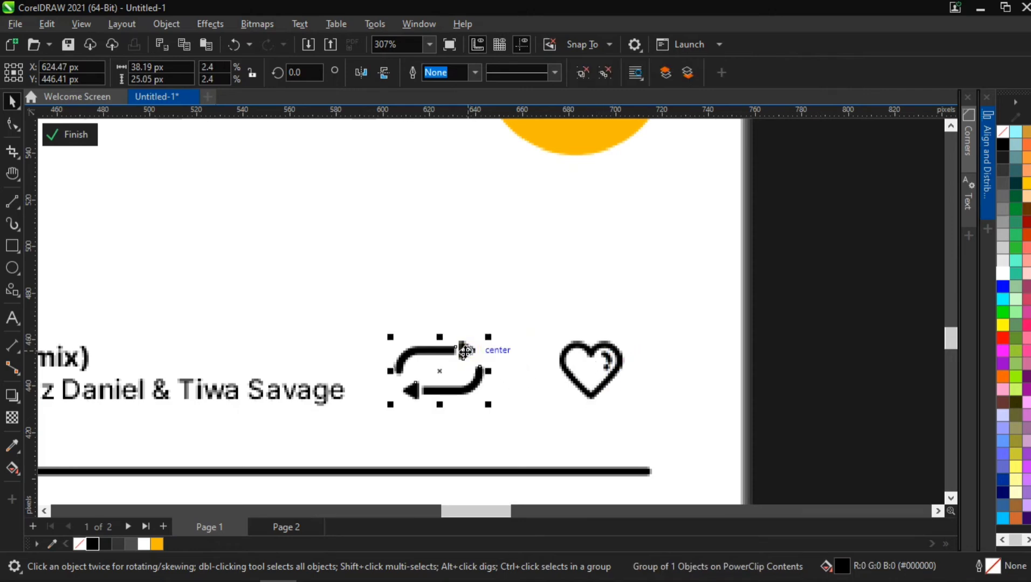
key(Right)
key(Right)
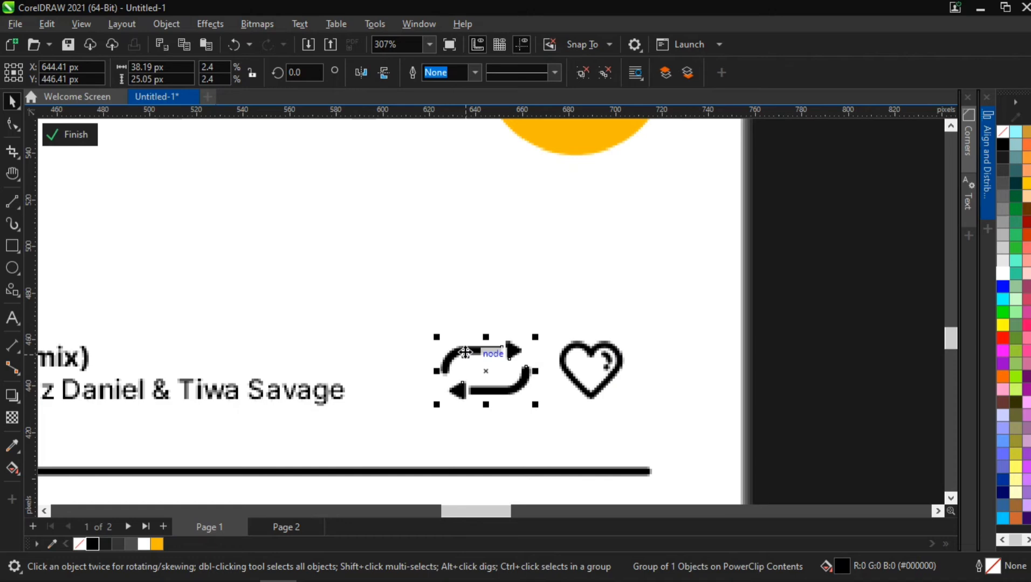
key(Left)
key(Left)
shift+click(570, 353)
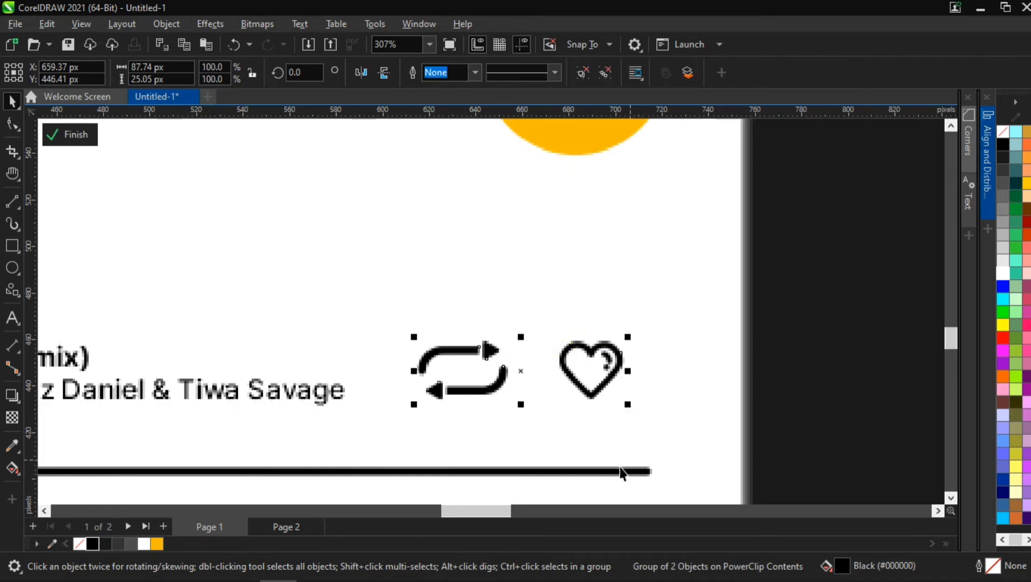
- Right-align the repeat and heart icon group with the end of the progress slider line
shift+click(632, 470)
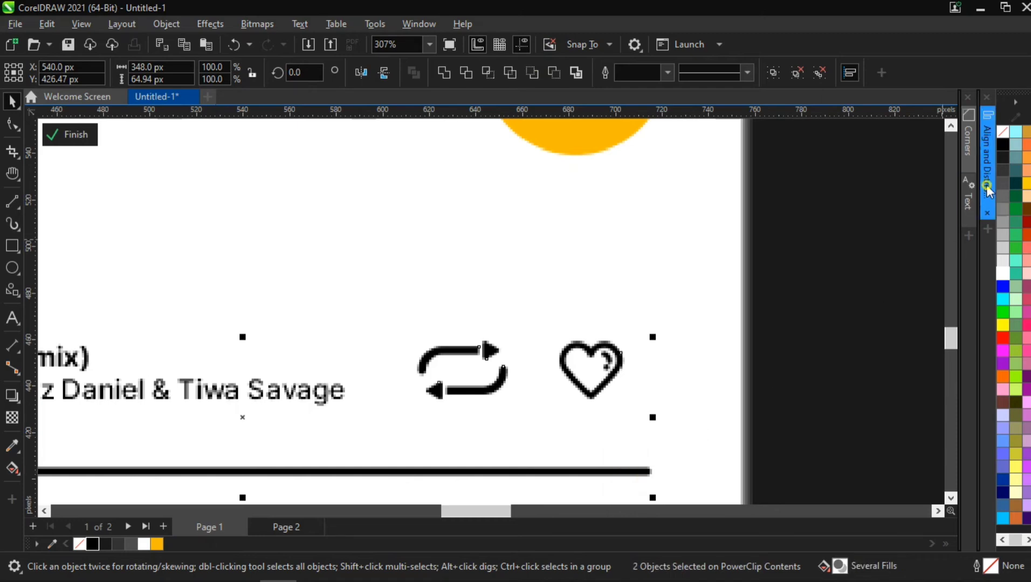
click(985, 184)
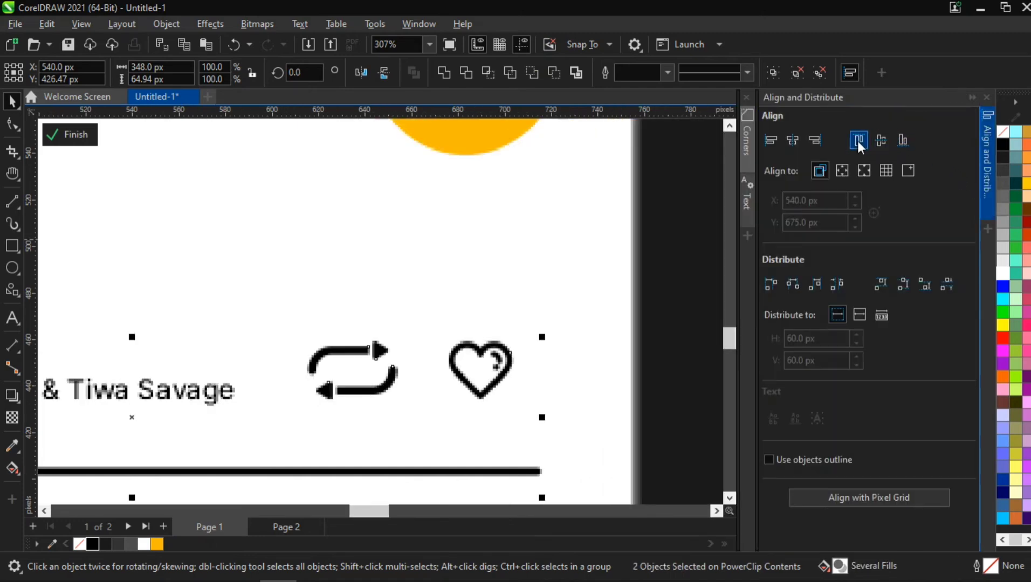
click(814, 141)
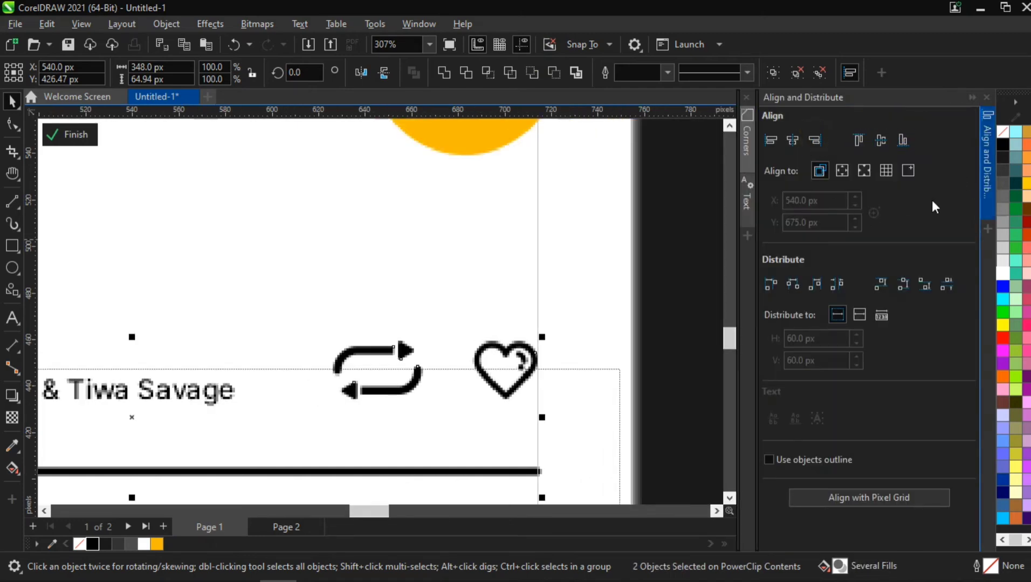
scroll(649, 351, down, 3)
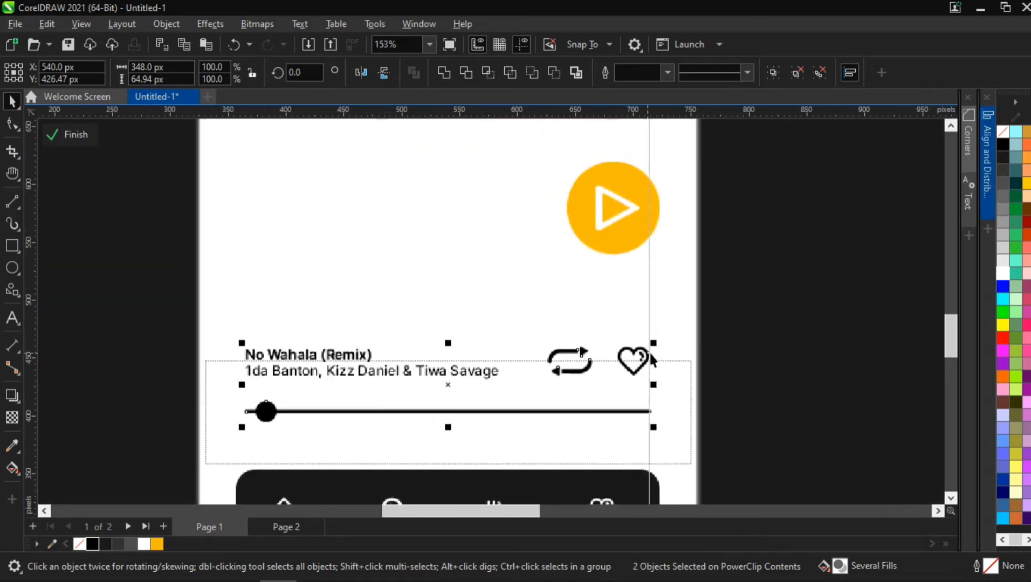
- Scale the repeat and heart icon group down to 82.5%
click(639, 357)
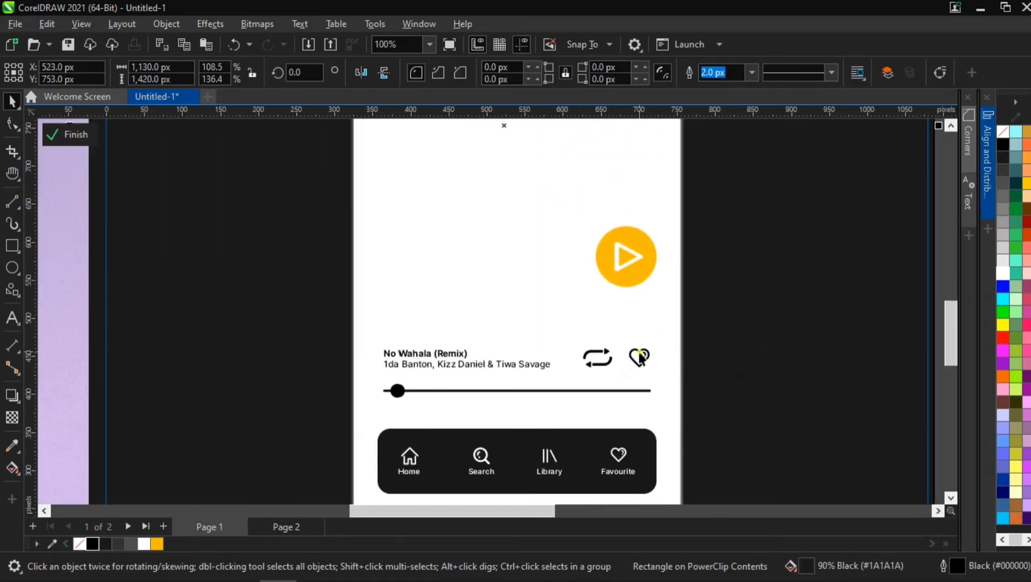
scroll(639, 358, up, 3)
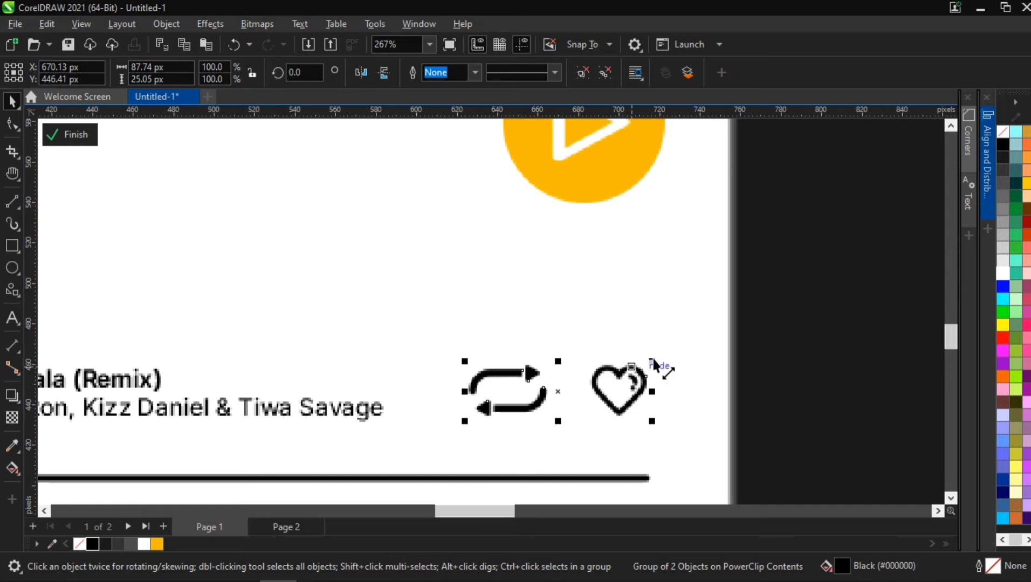
drag(648, 358, 632, 365)
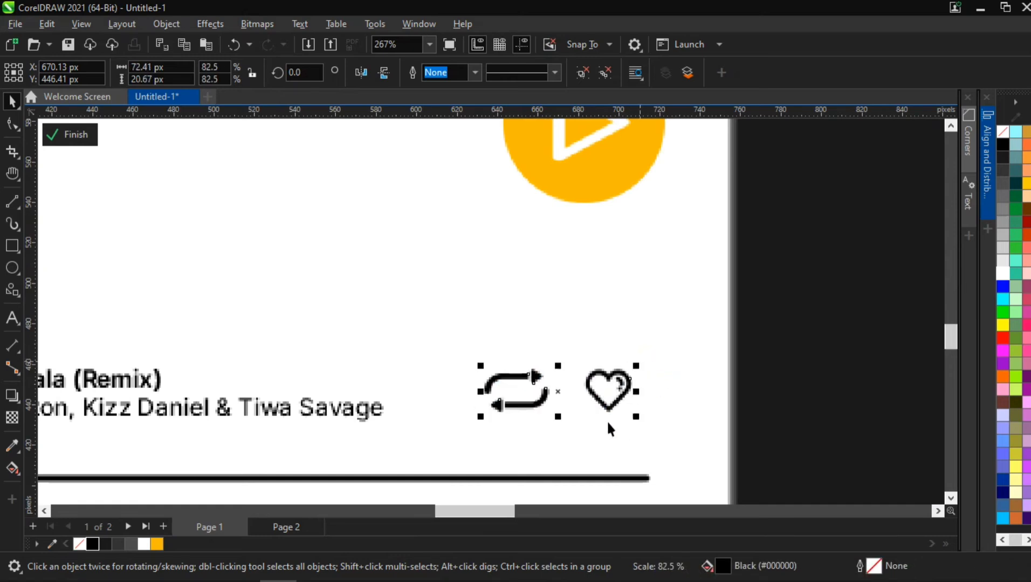
- Vertically center the icon group with the song title and artist text
shift+click(324, 412)
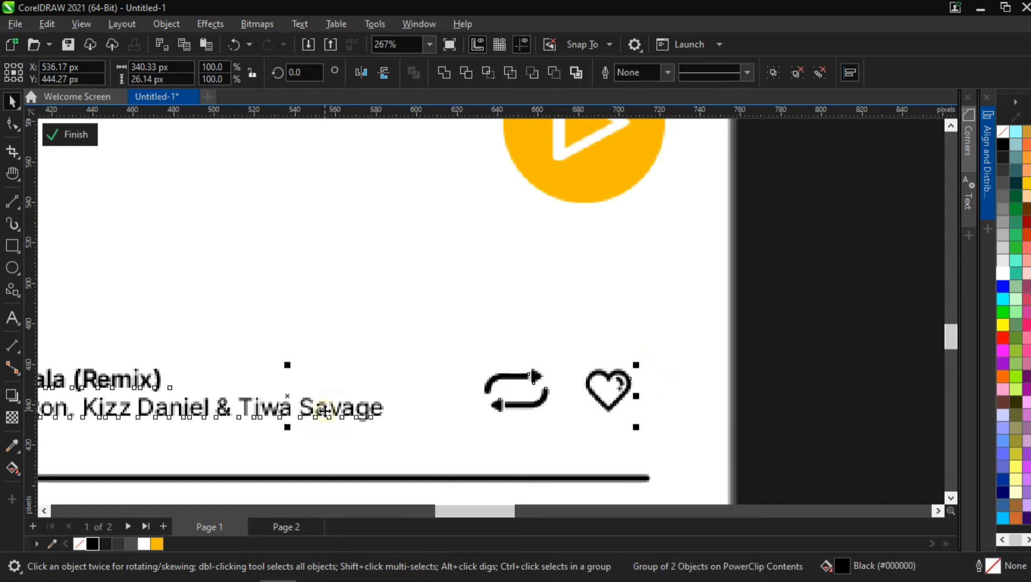
click(987, 162)
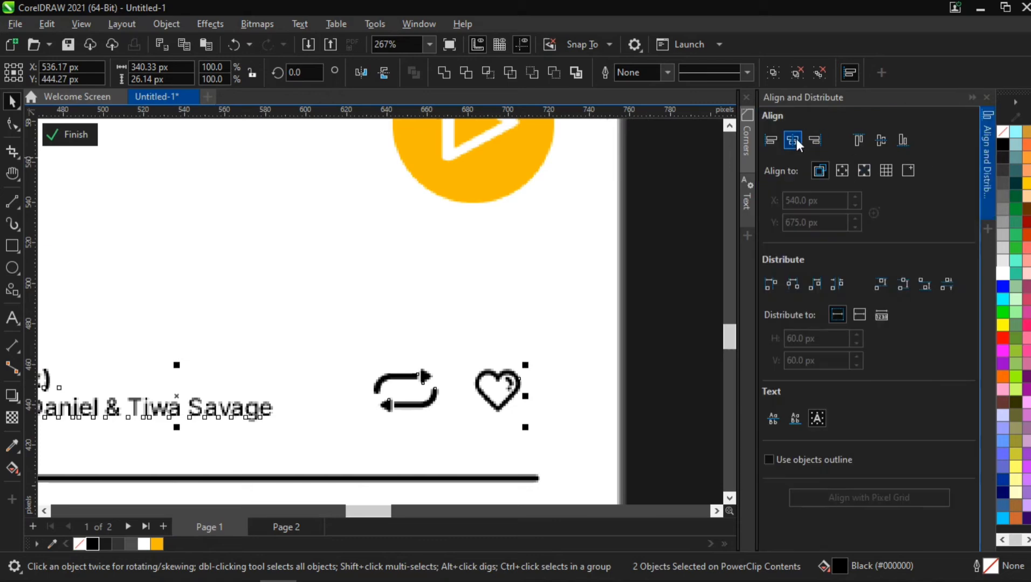
click(879, 139)
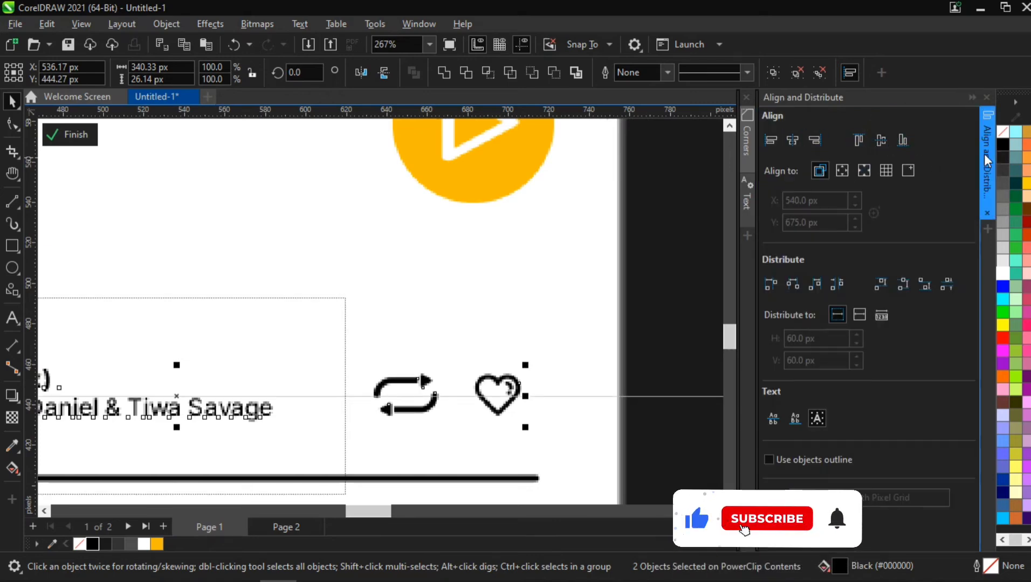
- Right-align the icon group with the progress slider line again
click(559, 360)
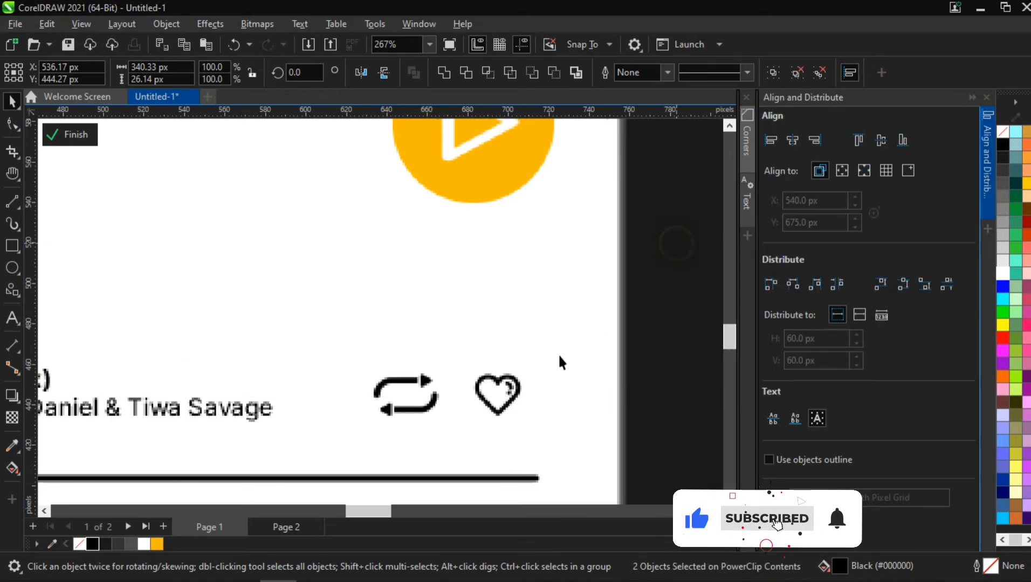
click(519, 383)
shift+click(521, 479)
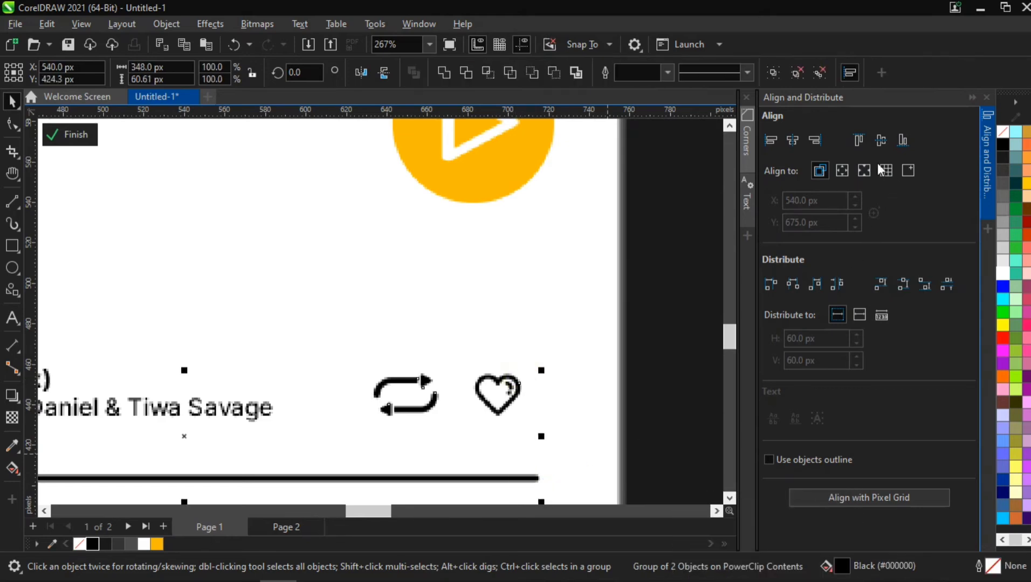
click(817, 139)
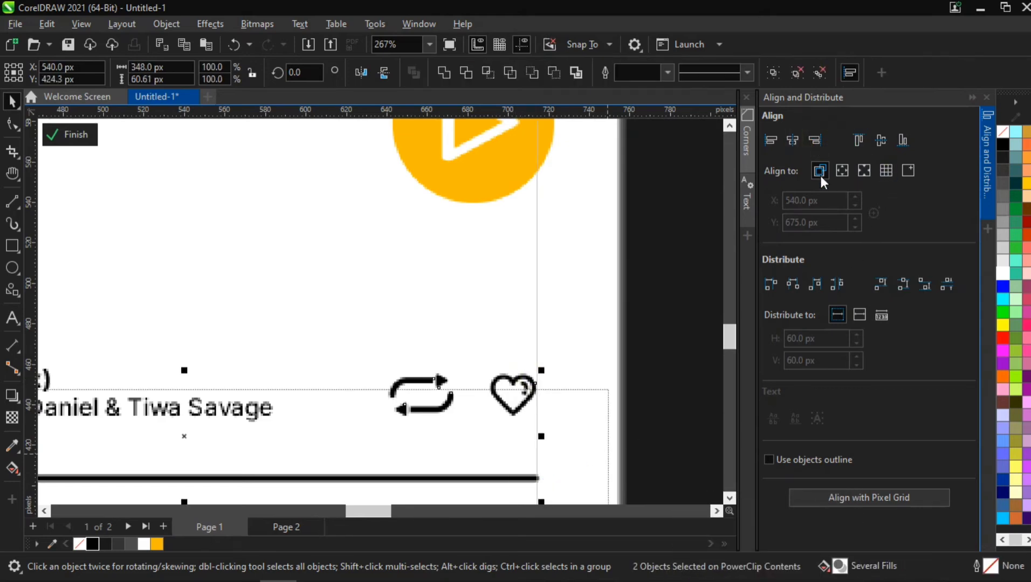
click(987, 154)
scroll(755, 294, down, 2)
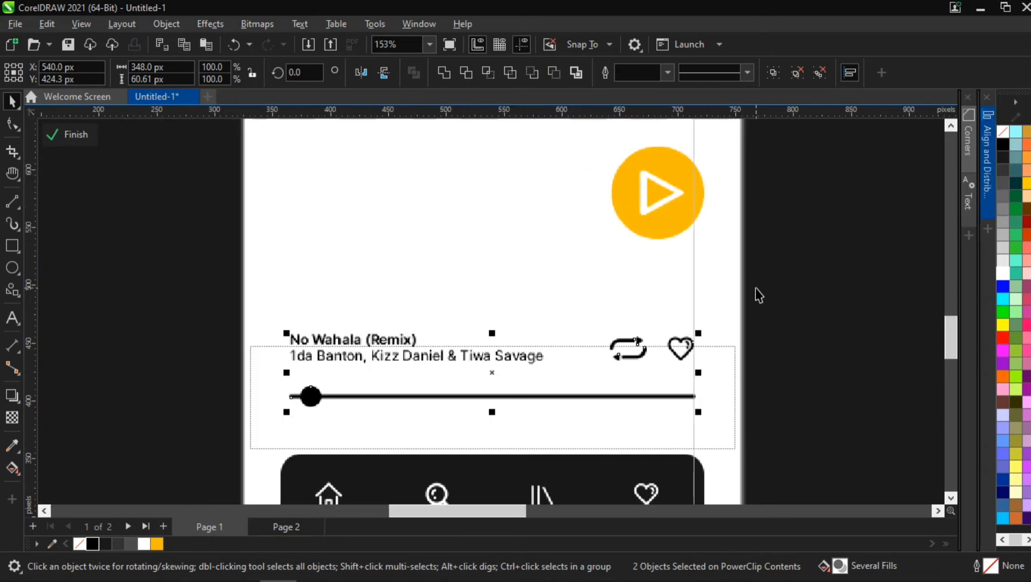
- Right-align the yellow play button with the navigation bar
click(817, 237)
click(671, 193)
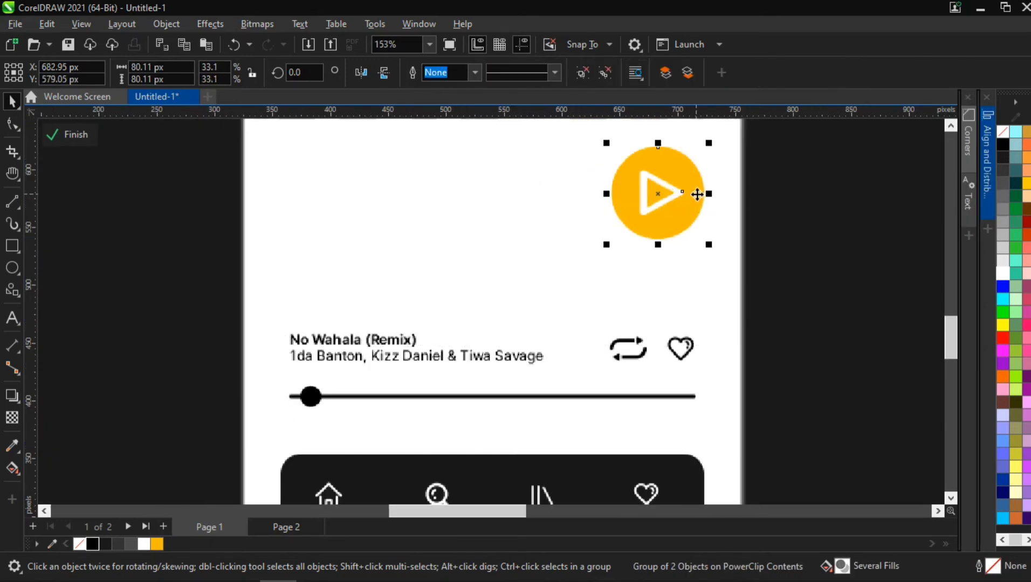
shift+click(683, 458)
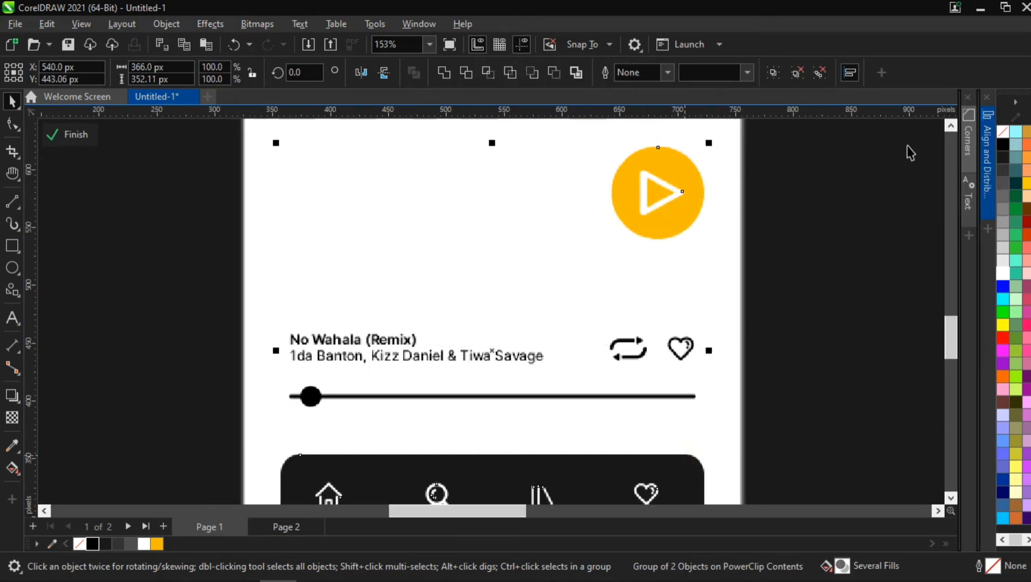
click(989, 152)
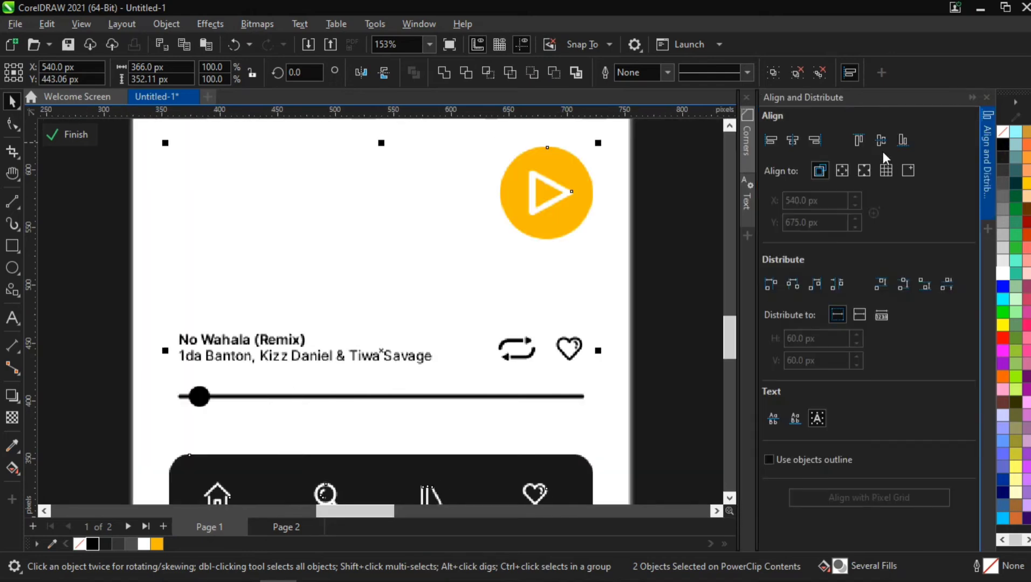
click(816, 140)
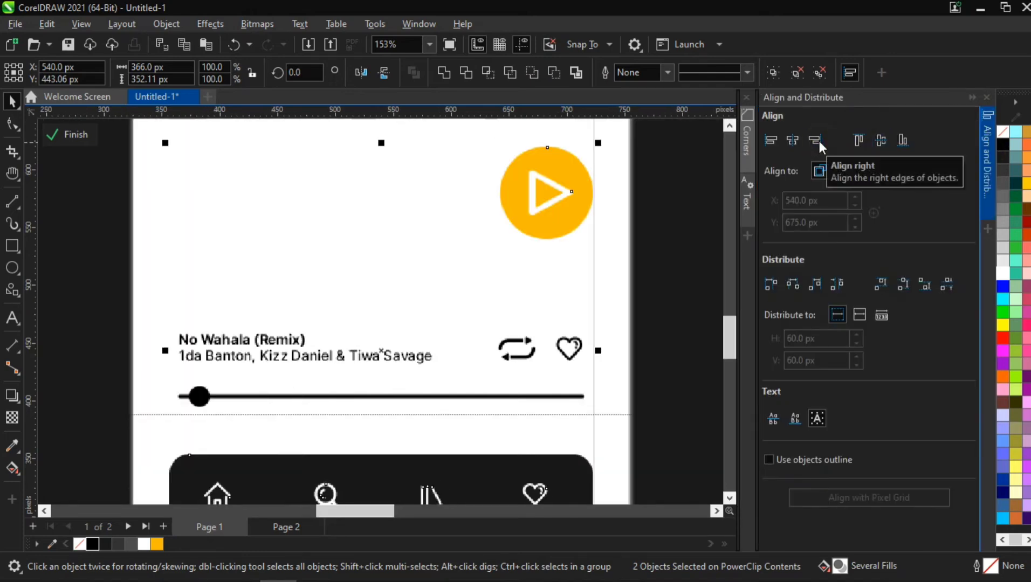
click(988, 143)
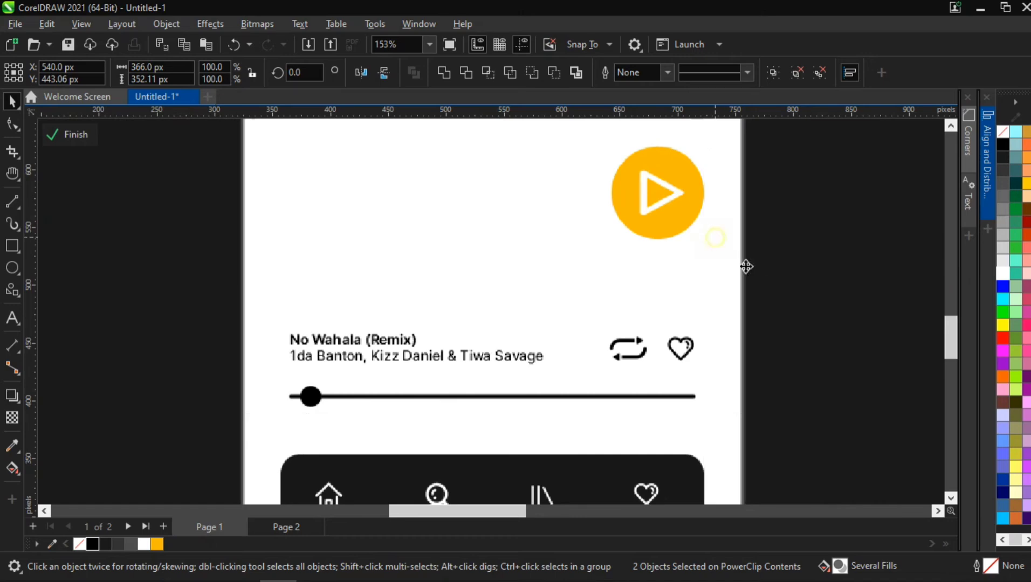
click(744, 266)
scroll(784, 272, down, 2)
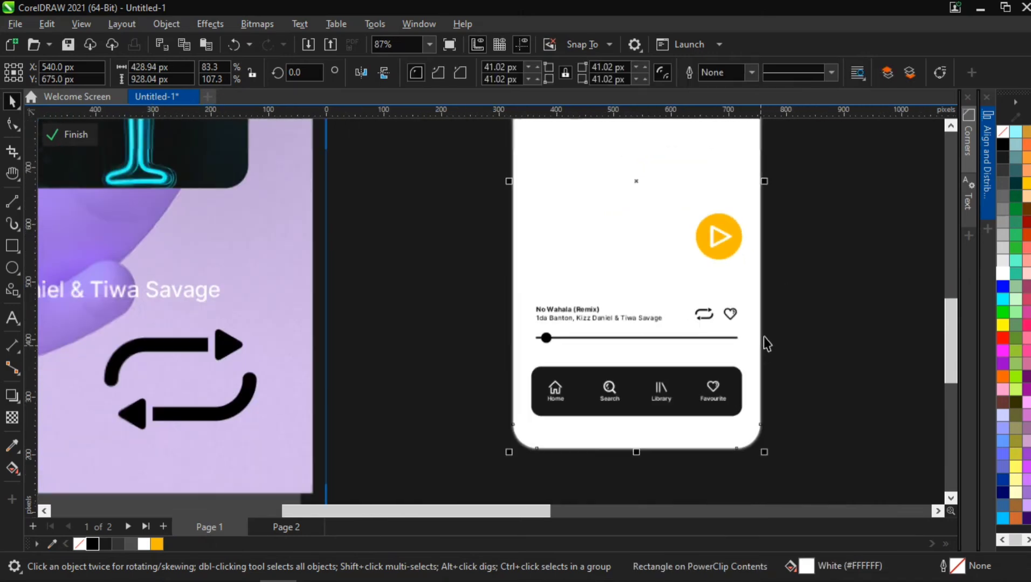
- Duplicate the stack of album covers and move the copy toward the phone screen
key(h)
drag(748, 294, 593, 350)
scroll(571, 300, down, 1)
drag(538, 297, 524, 299)
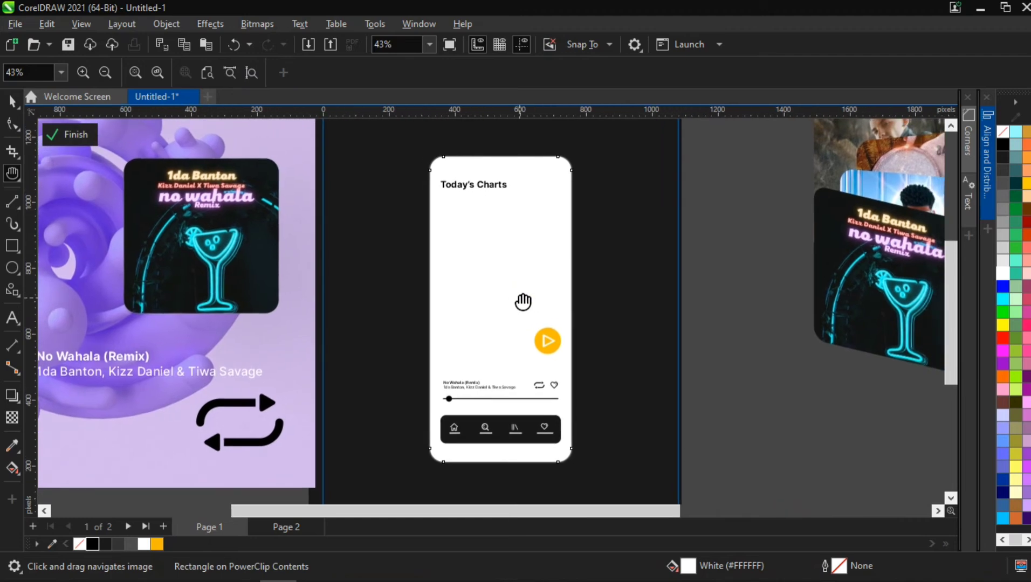
key(space)
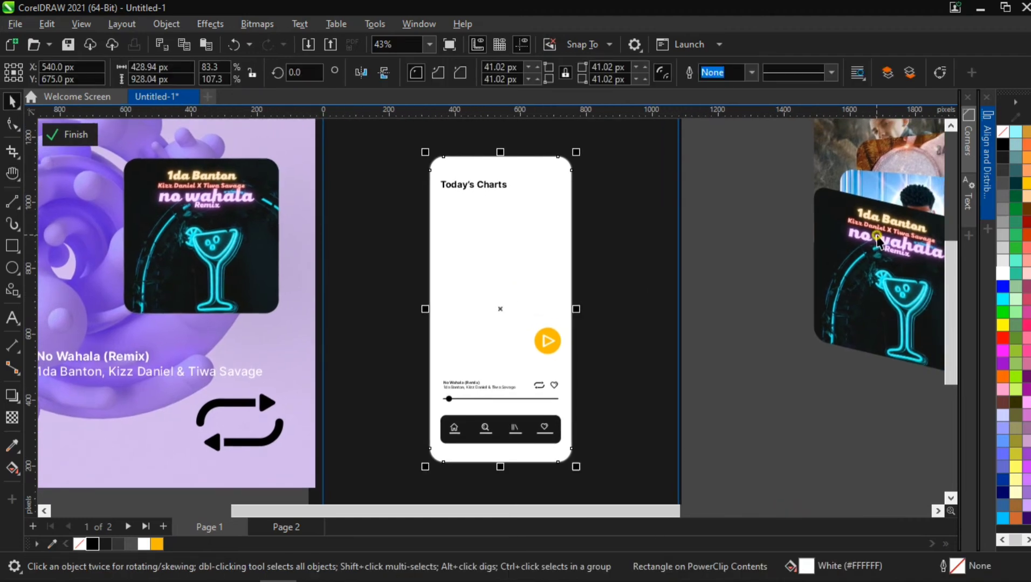
click(878, 241)
scroll(880, 218, down, 2)
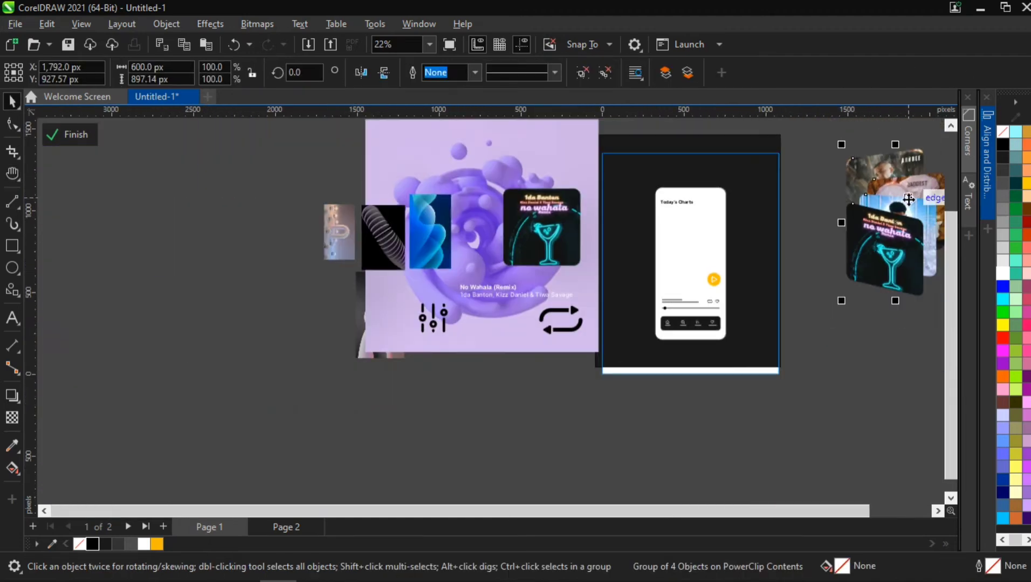
drag(908, 199, 653, 295)
key(ctrl+d)
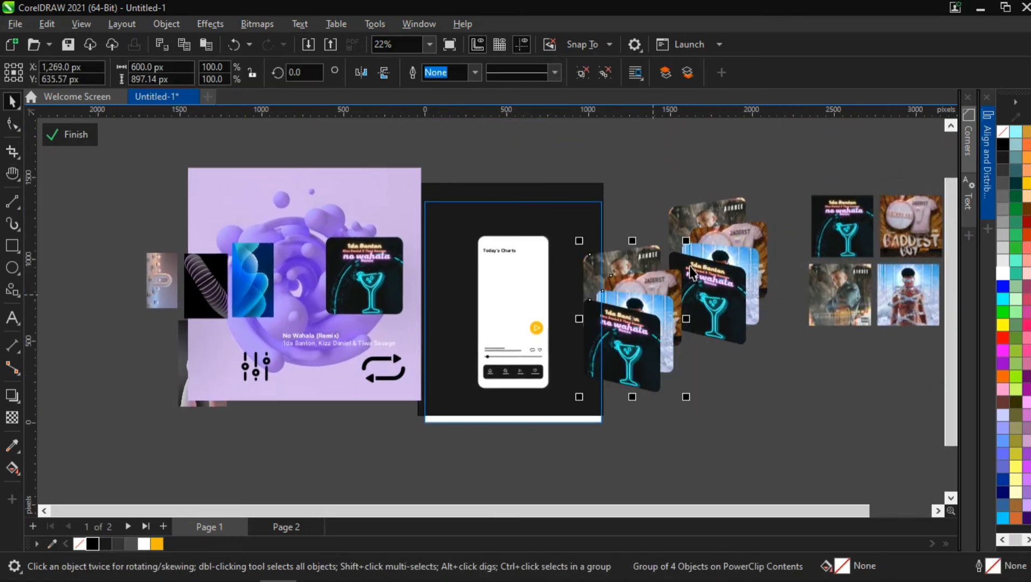
- Scale the copied album stack to 54% and center it on the phone screen in front of other objects
drag(688, 243, 664, 273)
key(p)
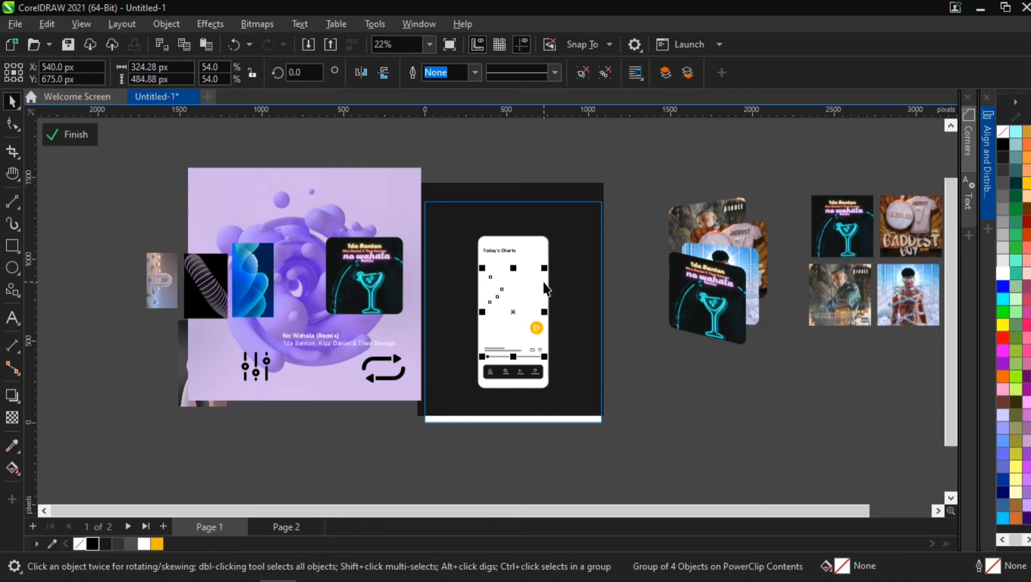
key(shift+Page_Up)
scroll(545, 273, up, 3)
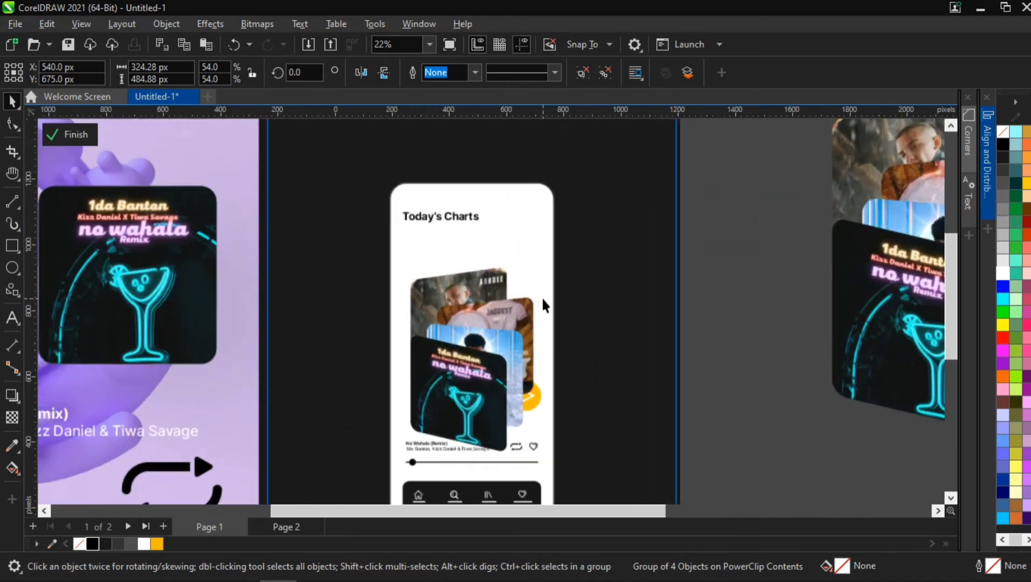
- Resize the copied album stack to about 47.7% and position it just below the Today's Charts title above the play button
drag(539, 261, 574, 284)
drag(482, 351, 517, 229)
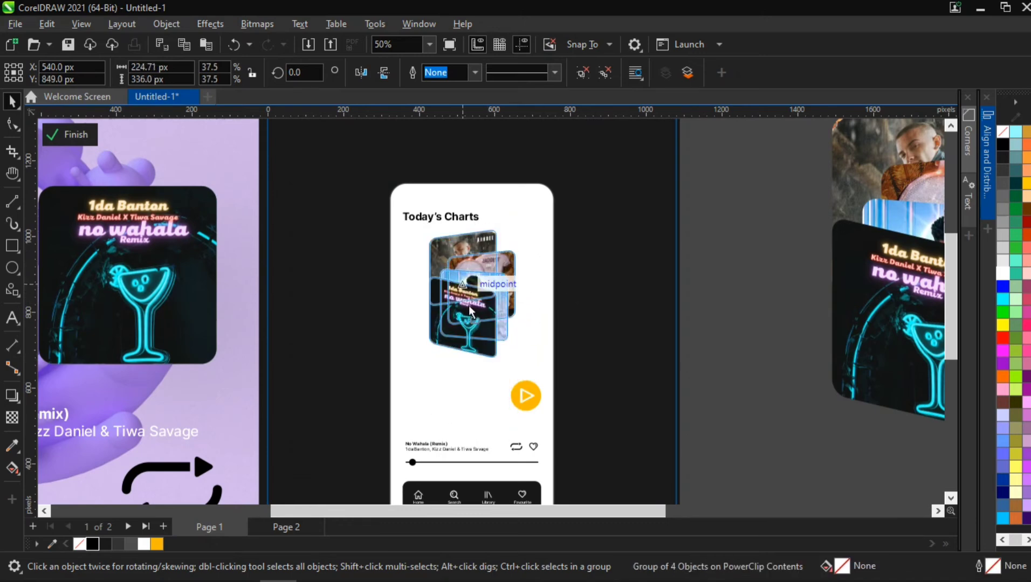
drag(468, 286, 466, 315)
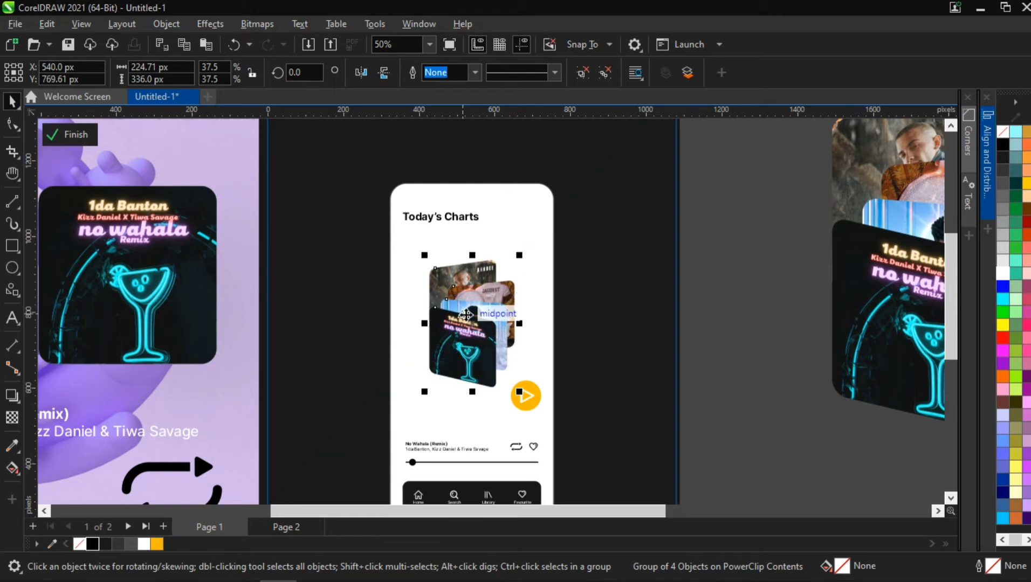
drag(521, 252, 539, 240)
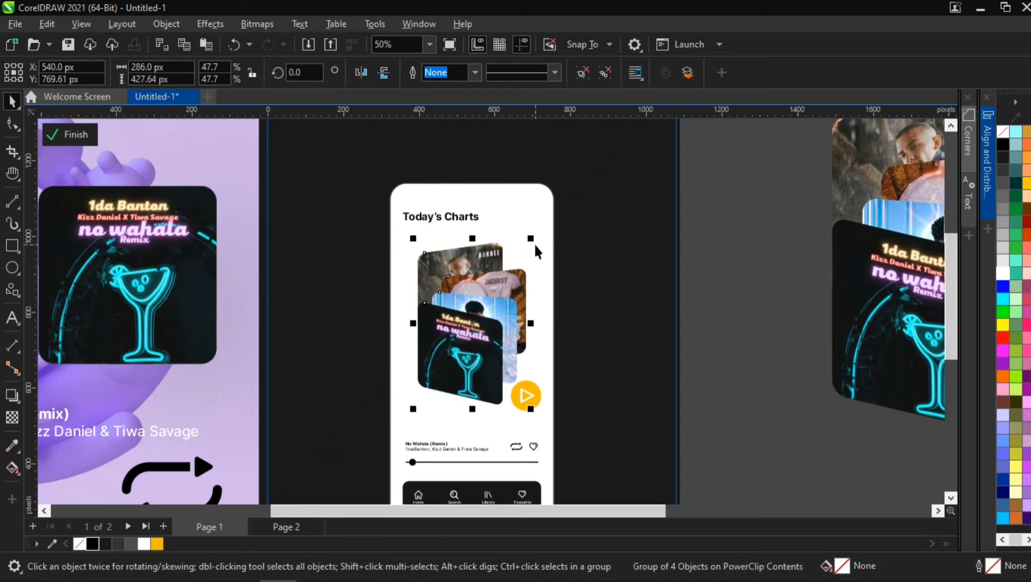
key(Up)
key(Up)
key(Up)
key(Up)
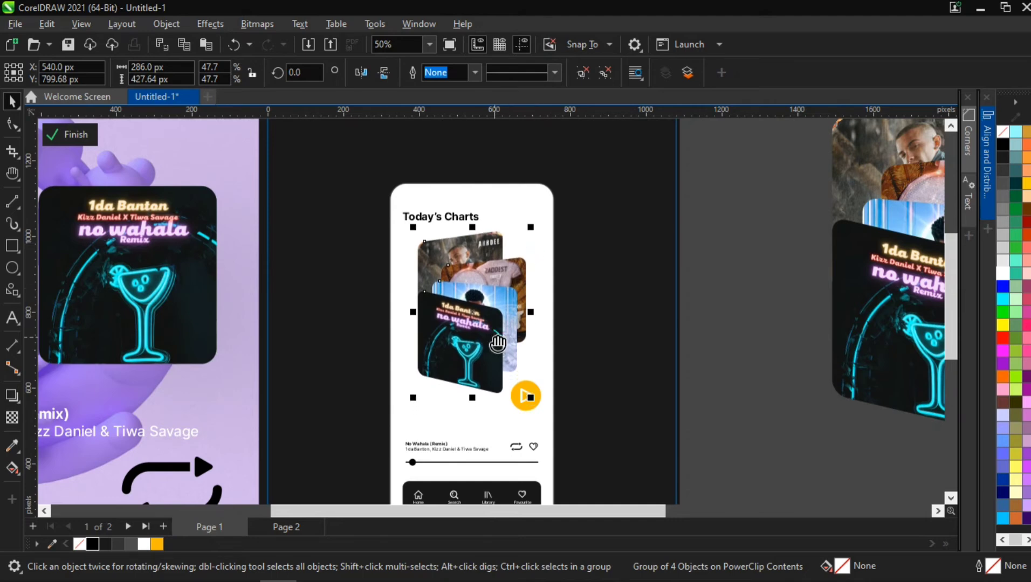
key(h)
drag(498, 332, 501, 274)
scroll(500, 274, down, 2)
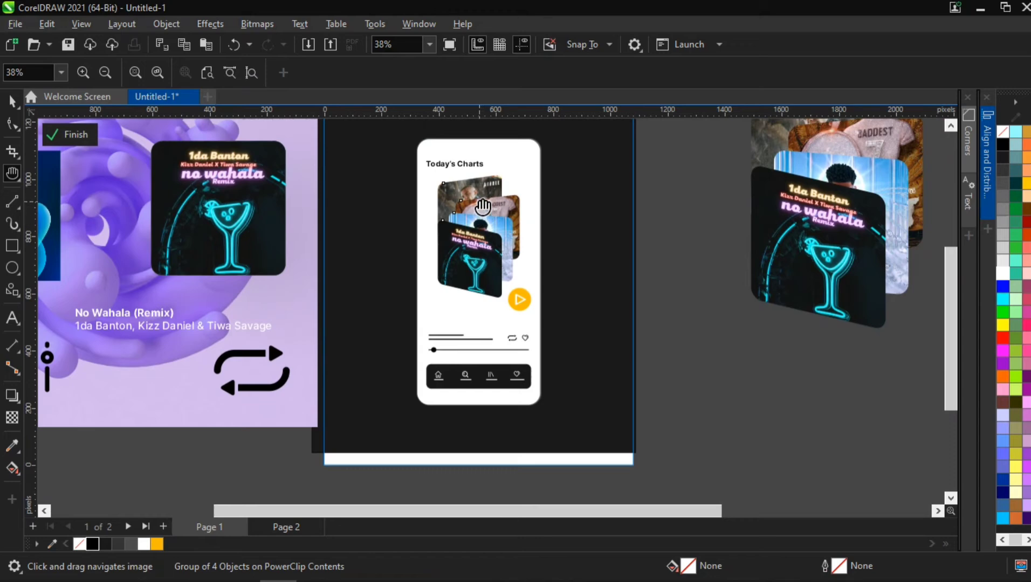
scroll(482, 207, up, 2)
key(space)
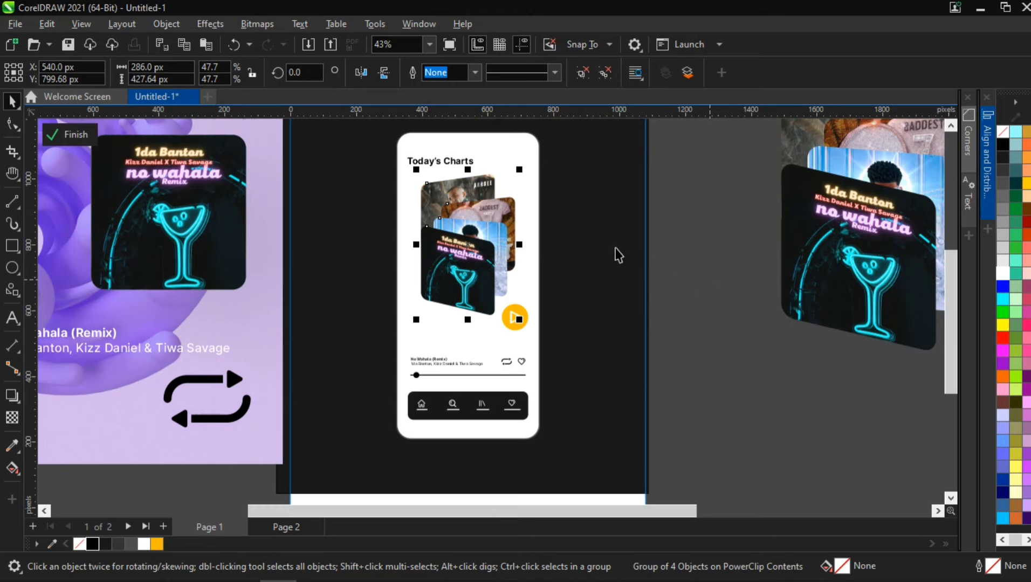
- Place the equalizer icon on the phone screen beside the Today's Charts title
scroll(618, 254, down, 1)
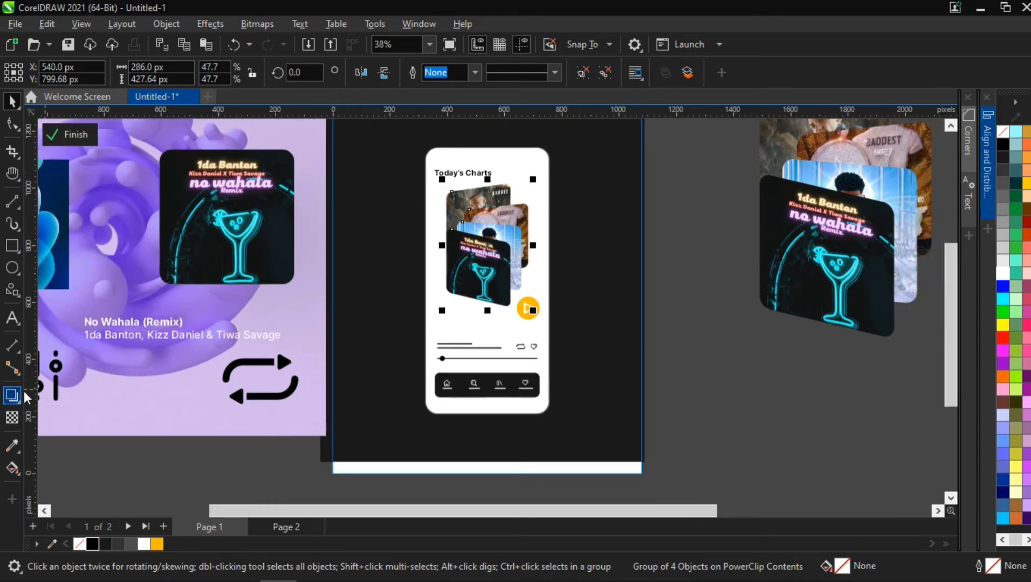
drag(58, 371, 535, 168)
key(ctrl+z)
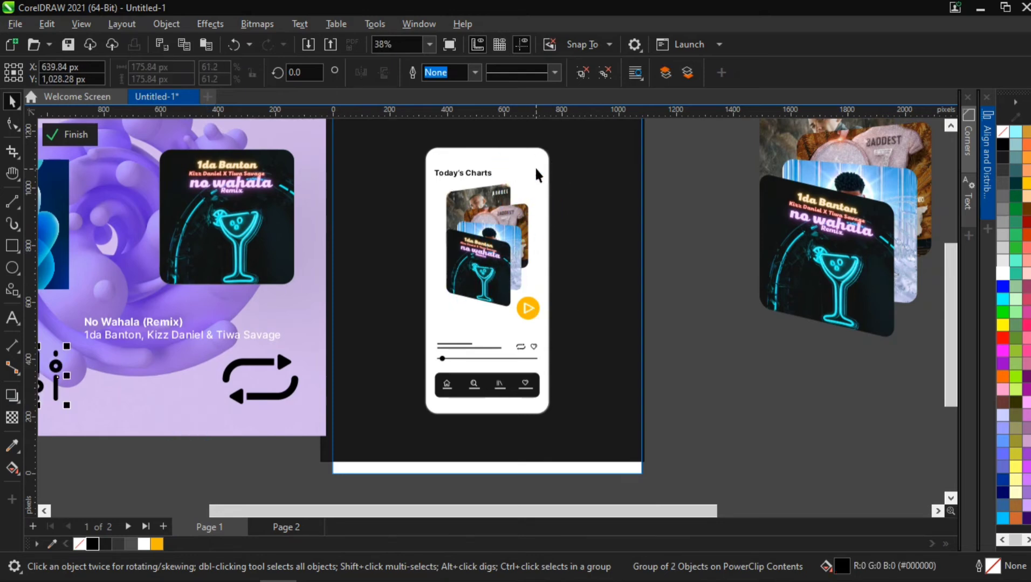
drag(56, 364, 530, 165)
- Scale the equalizer icon down to about 14%
scroll(529, 165, up, 3)
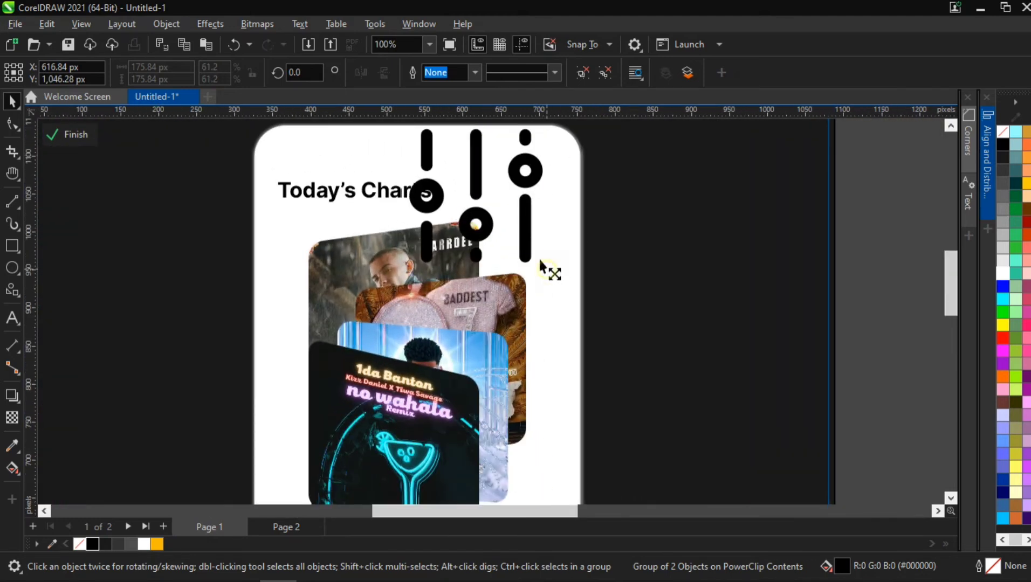
drag(547, 270, 501, 217)
key(h)
drag(580, 354, 543, 276)
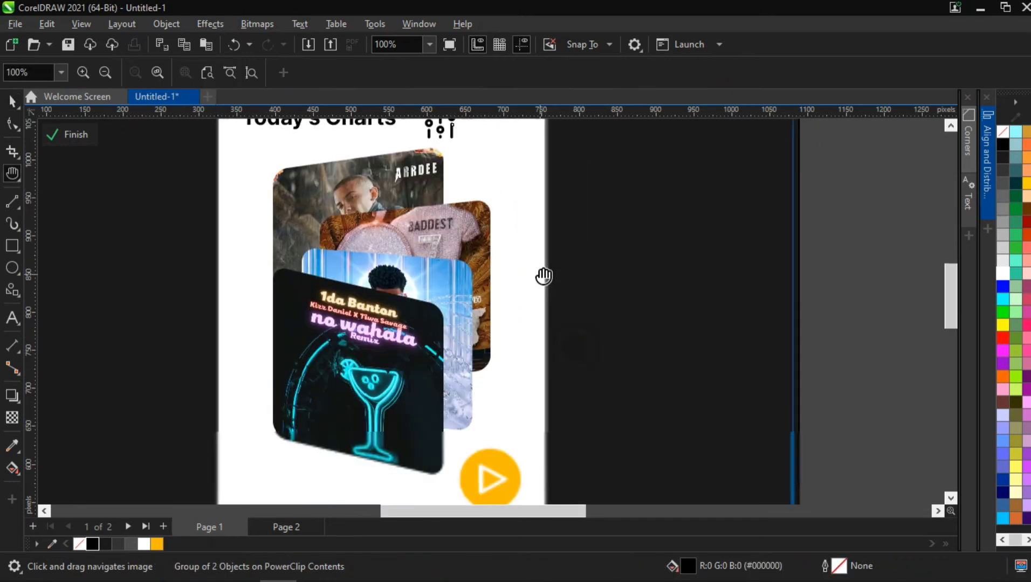
- Right-align the equalizer icon with the phone screen
scroll(537, 256, down, 2)
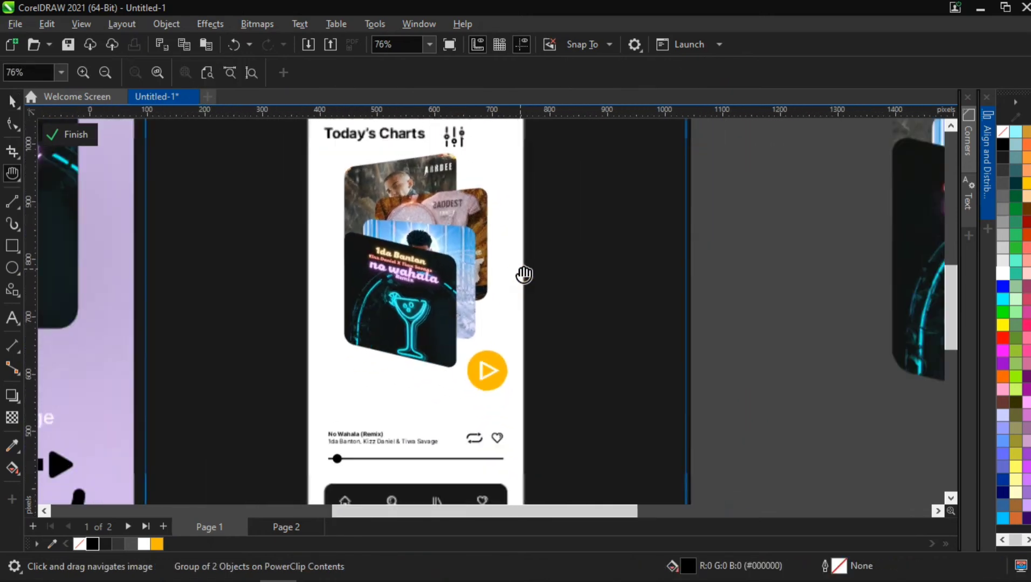
scroll(524, 275, down, 2)
key(space)
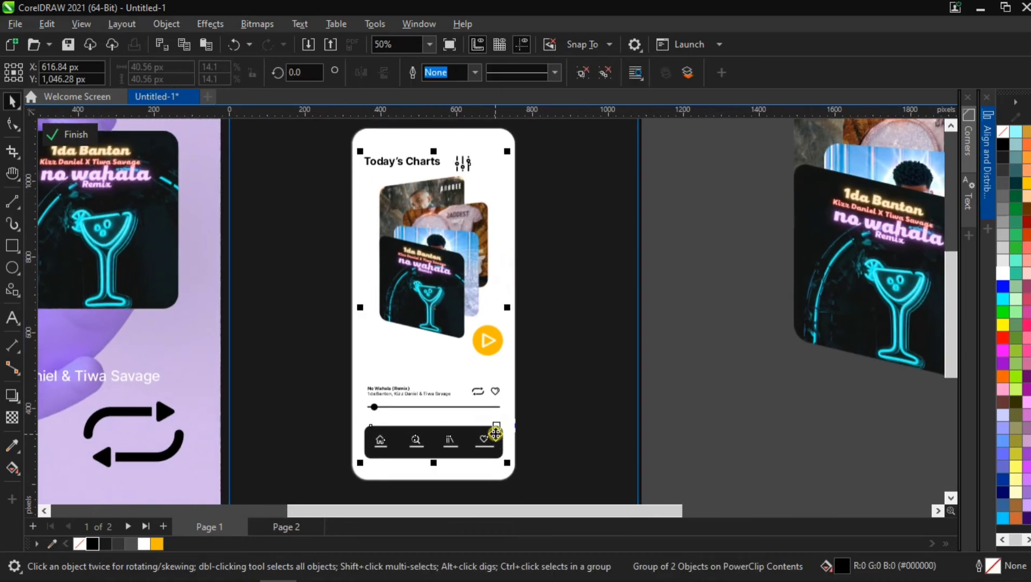
click(981, 172)
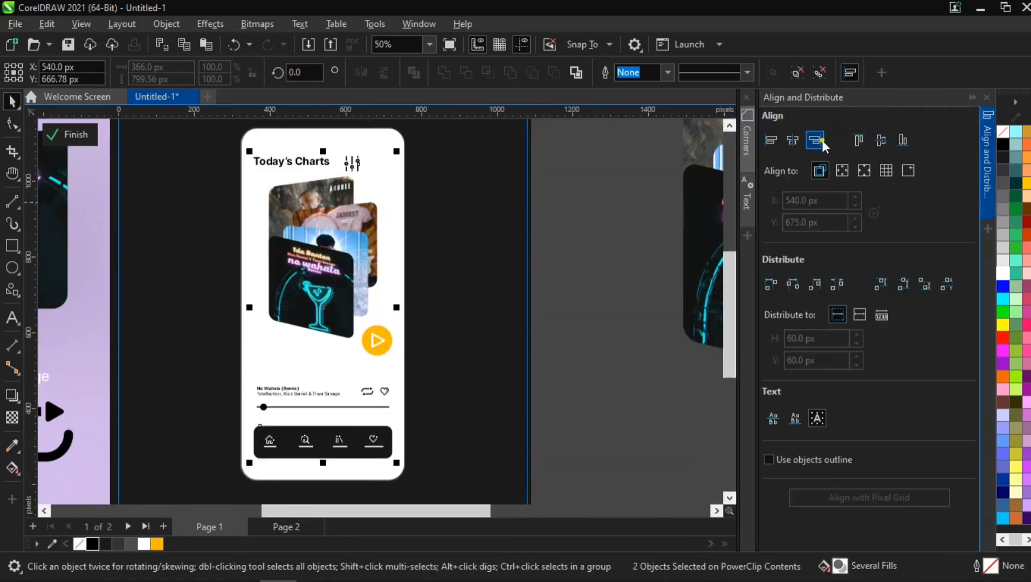
click(821, 140)
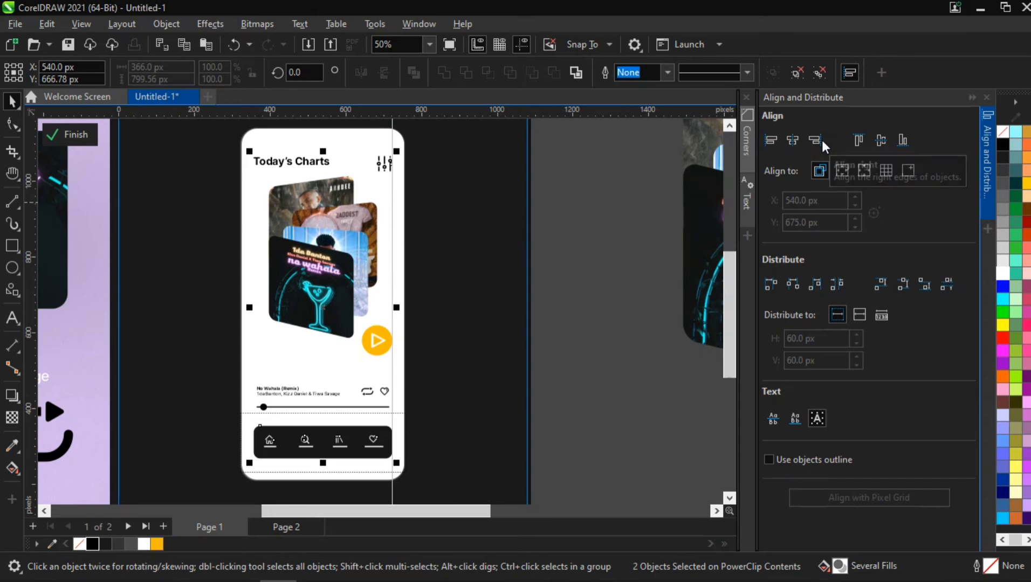
- Shrink the equalizer icon further to about 9%
scroll(377, 135, up, 7)
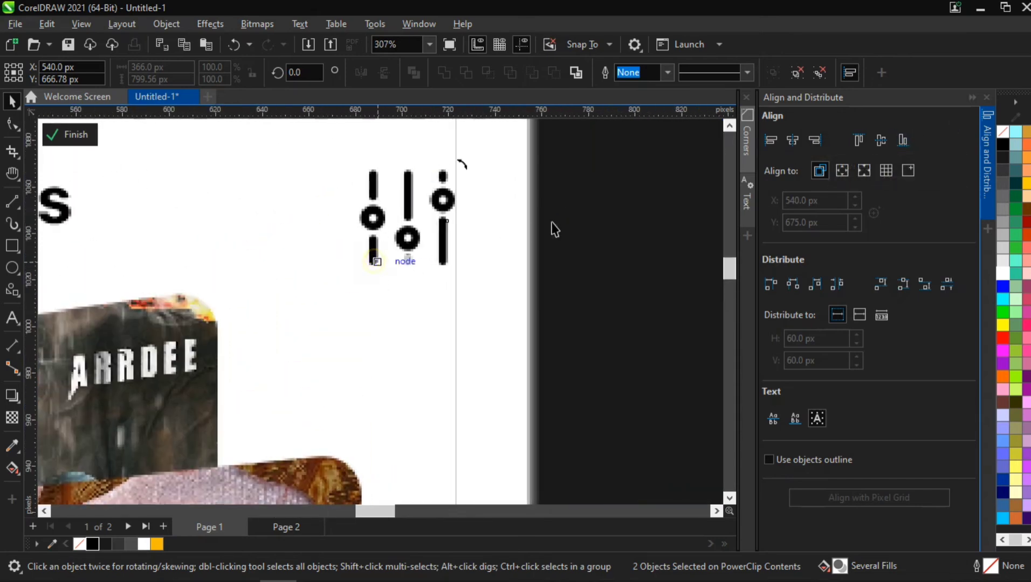
click(374, 256)
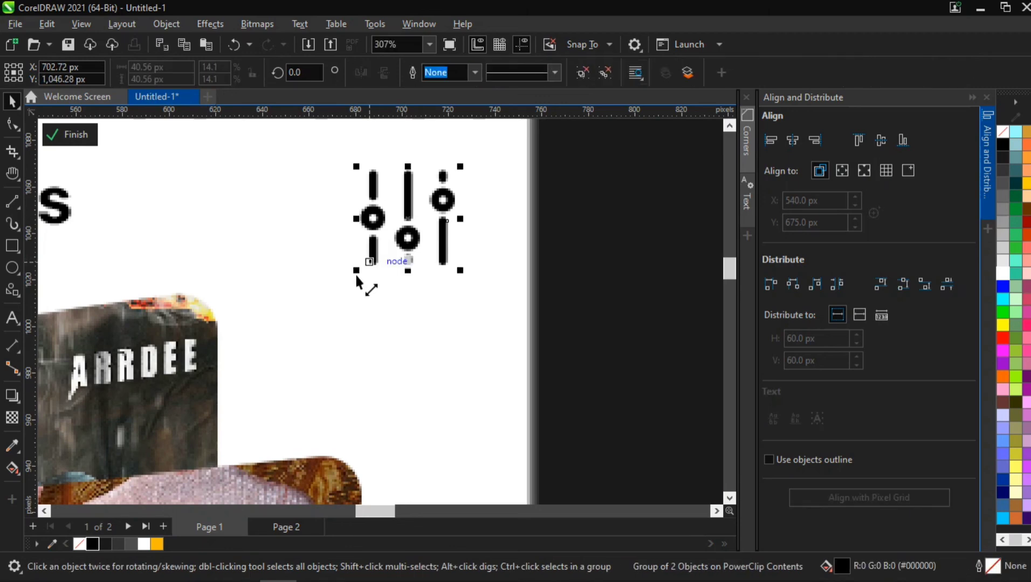
drag(356, 276, 390, 273)
scroll(571, 231, down, 6)
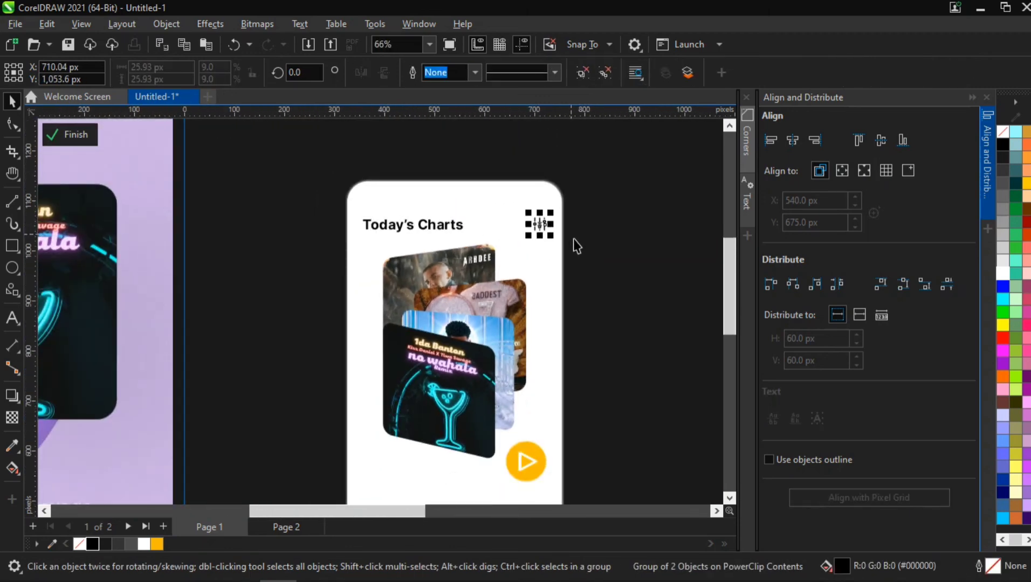
scroll(573, 239, down, 2)
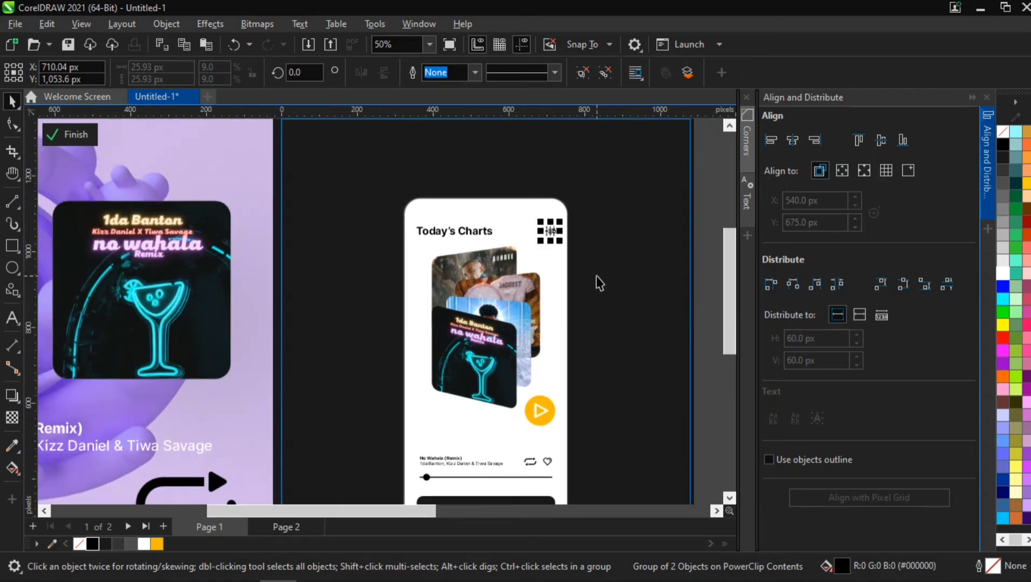
key(h)
drag(544, 285, 536, 238)
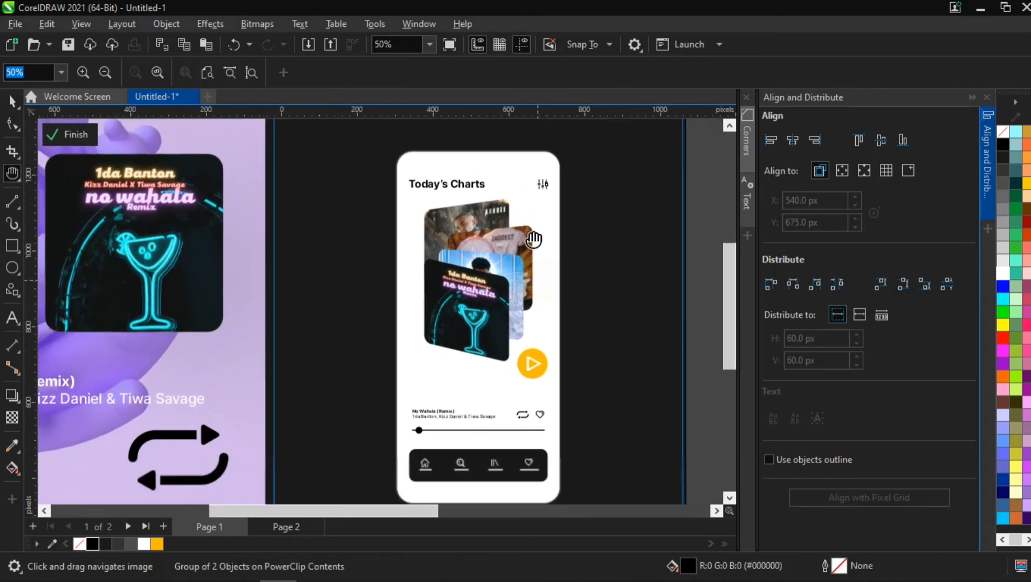
scroll(535, 239, down, 1)
drag(528, 277, 516, 267)
click(681, 208)
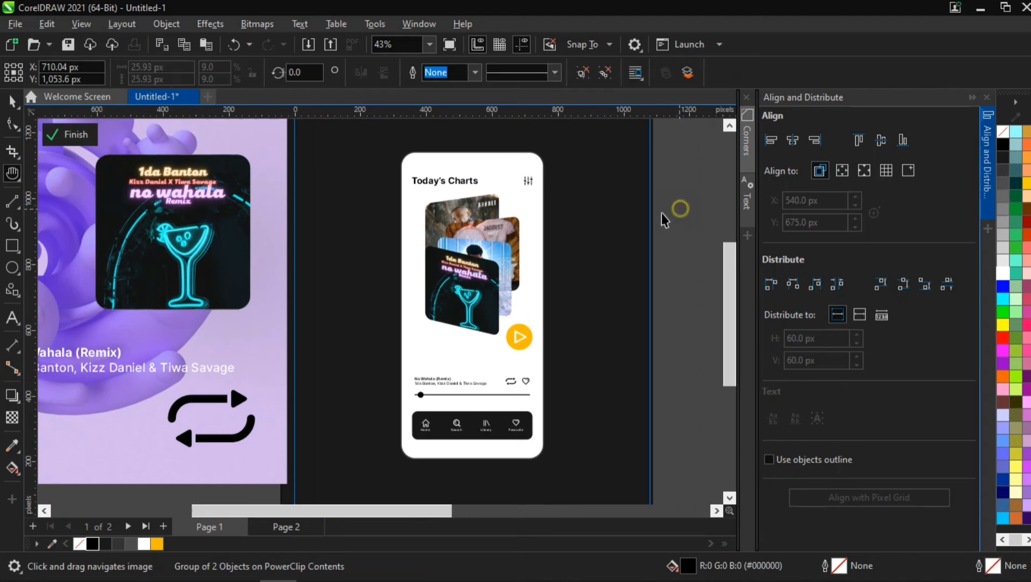
click(989, 145)
- Move the dark page background rectangle off the page to the right
scroll(649, 296, down, 1)
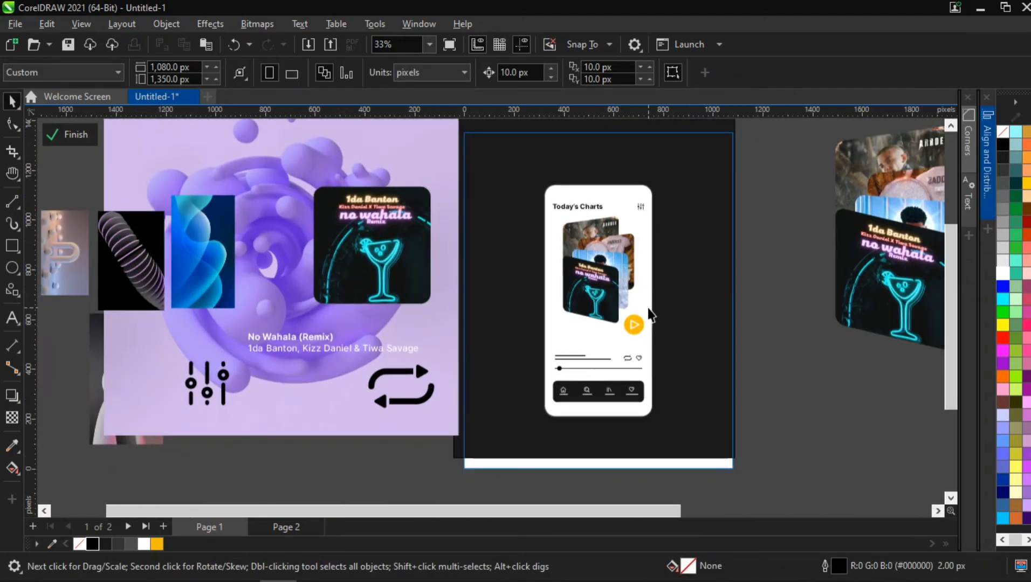
key(h)
drag(629, 321, 507, 307)
drag(527, 253, 543, 276)
key(space)
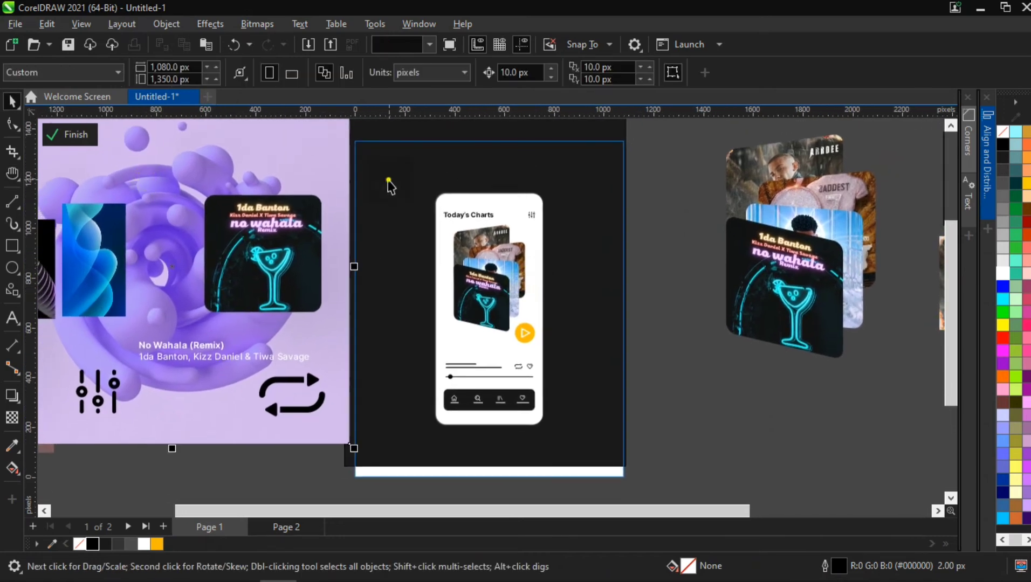
click(392, 213)
drag(649, 274, 681, 207)
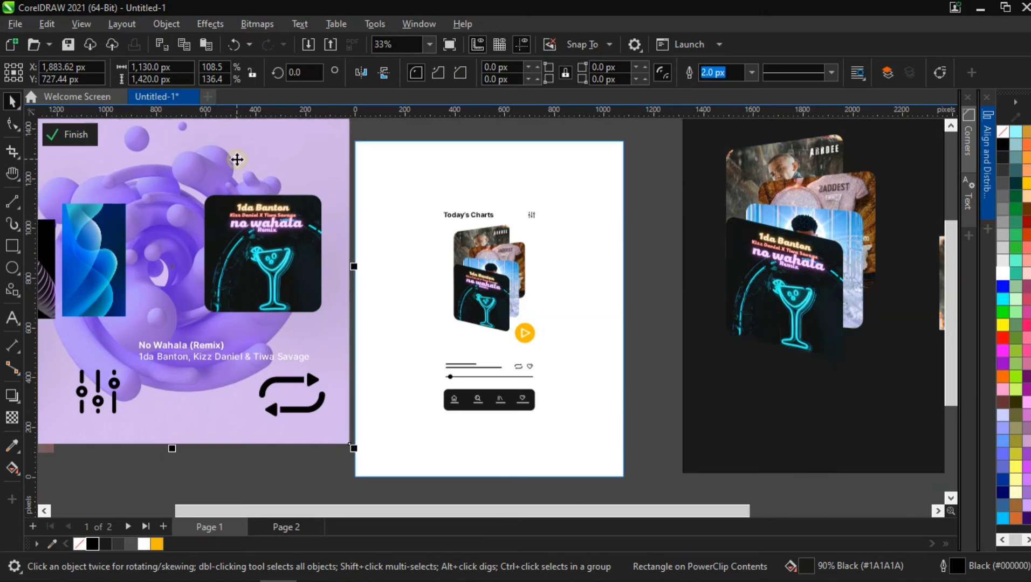
- Center the purple swirl bitmap on the page and scale it to about 45.9%
click(237, 159)
key(p)
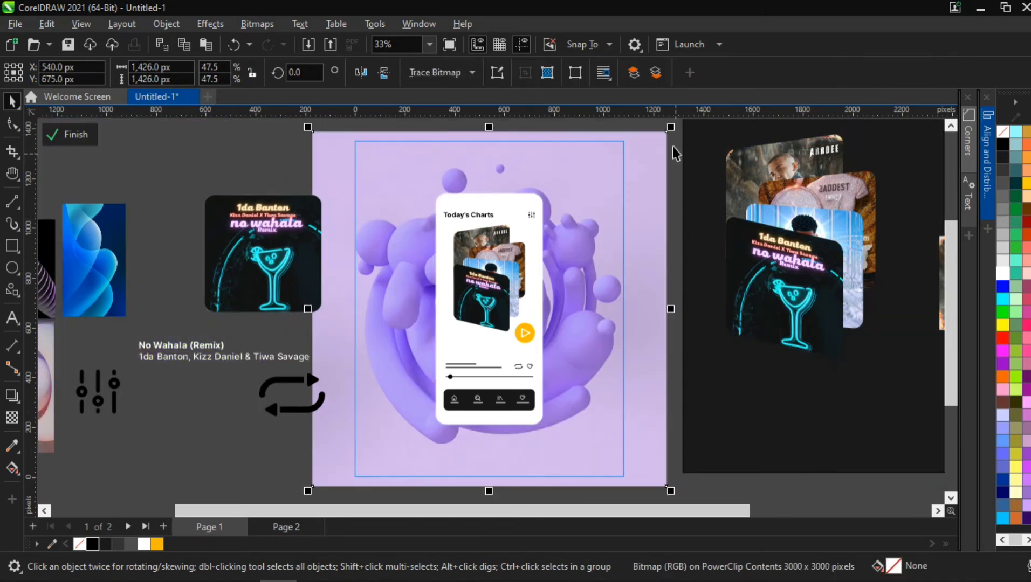
drag(672, 128, 679, 221)
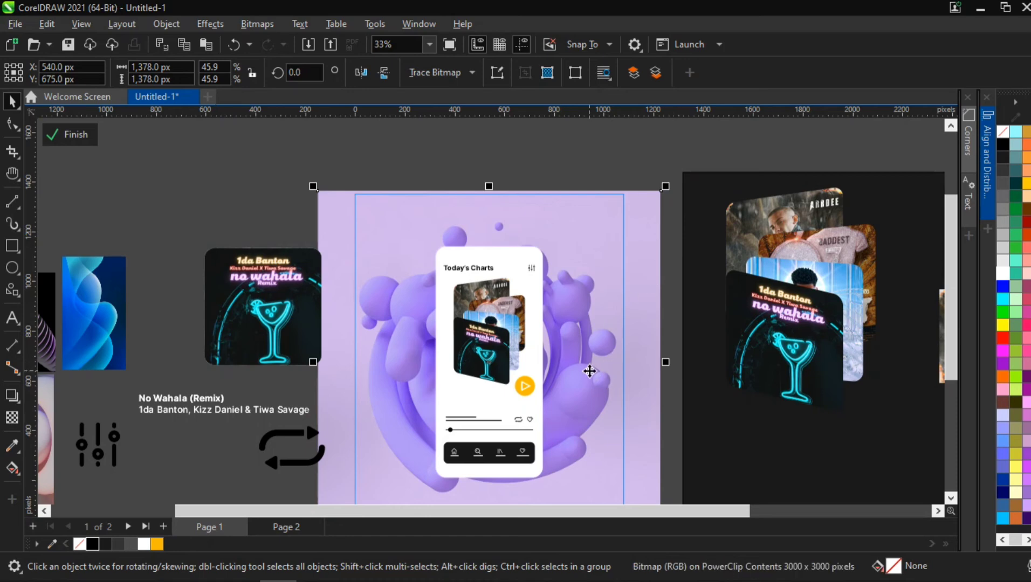
- Move the loose album artwork, song text and repeat icon further left away from the page
key(h)
drag(568, 391, 602, 312)
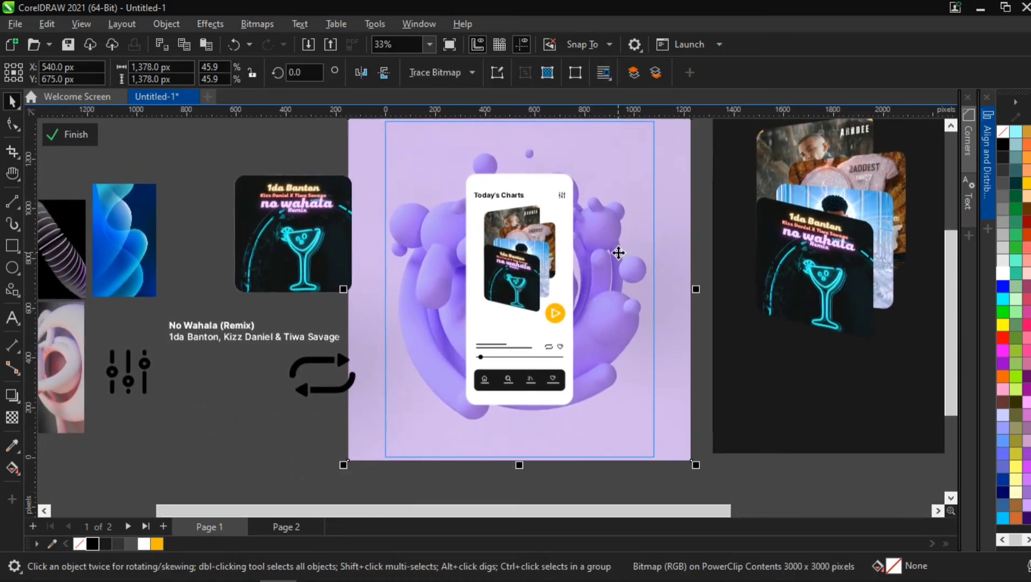
scroll(620, 254, down, 1)
scroll(622, 256, down, 2)
key(space)
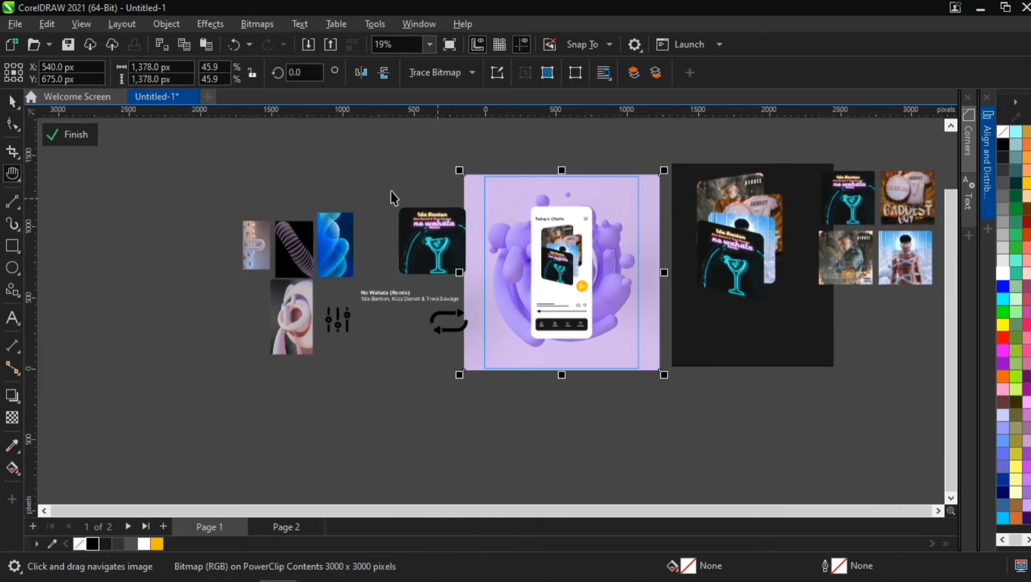
drag(390, 191, 469, 318)
drag(418, 245, 187, 264)
drag(442, 301, 213, 314)
- Enlarge the purple swirl bitmap to 69.3% and shift it left and down behind the phone
click(627, 209)
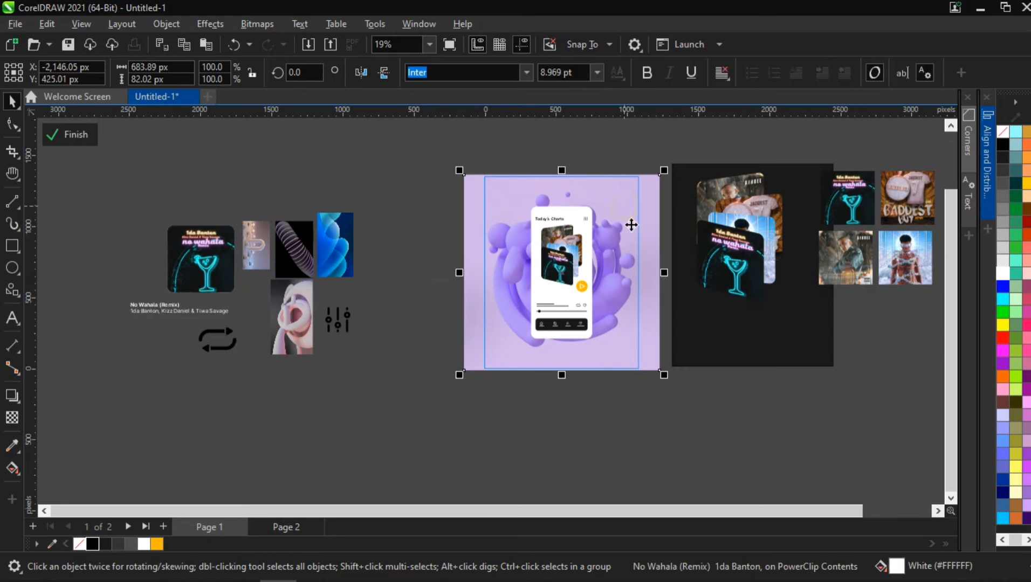
drag(665, 377, 718, 434)
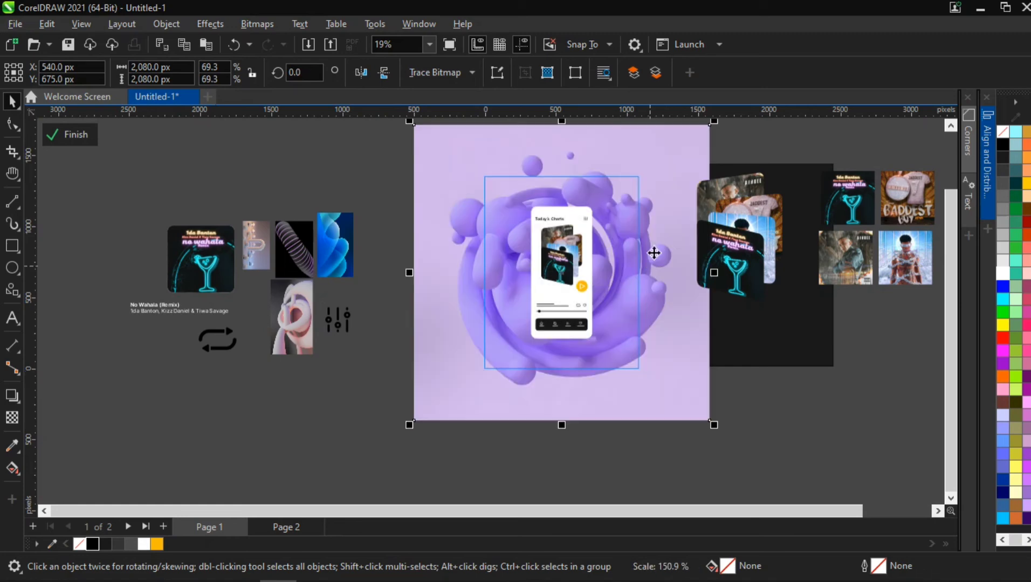
mouse_move(663, 219)
mouse_down()
mouse_move(603, 263)
mouse_move(634, 241)
mouse_move(612, 240)
mouse_up()
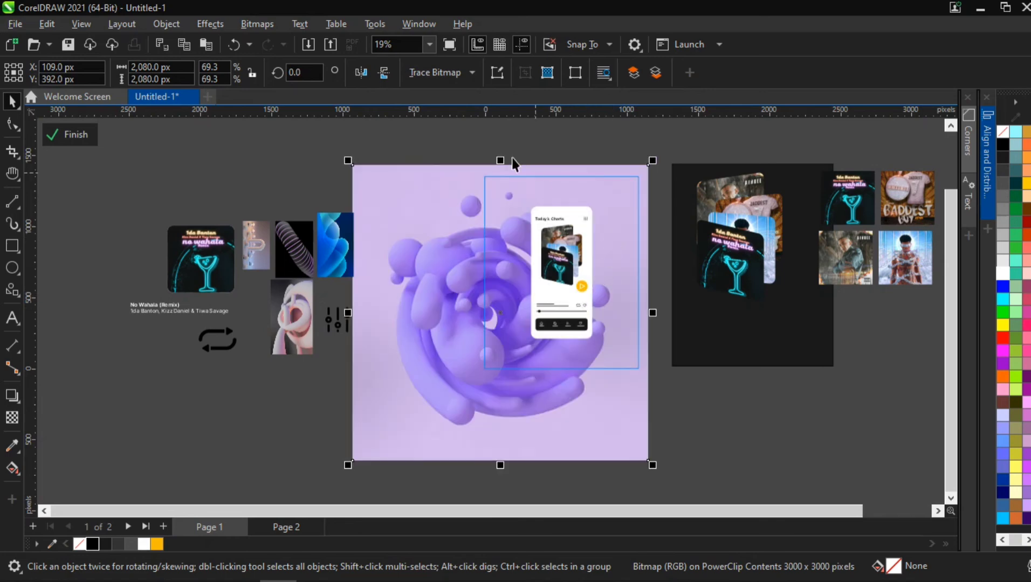
drag(506, 152, 596, 340)
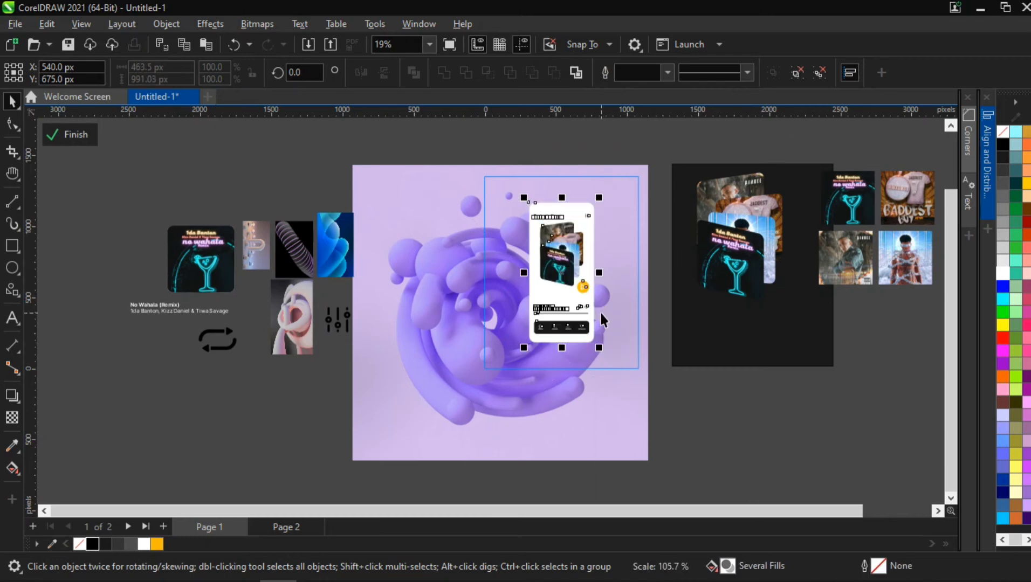
scroll(535, 328, up, 1)
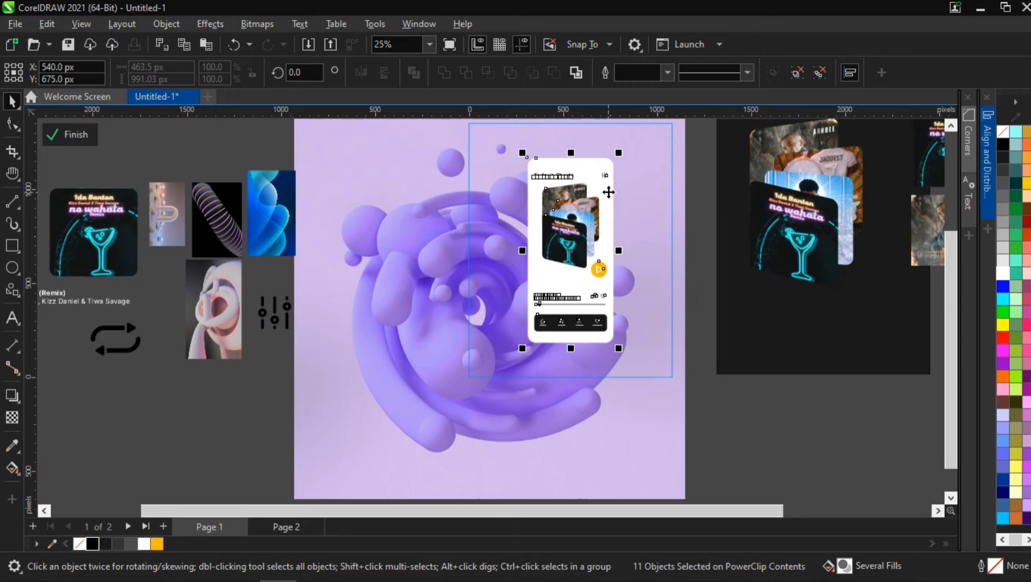
key(h)
drag(617, 168, 619, 232)
key(space)
click(618, 196)
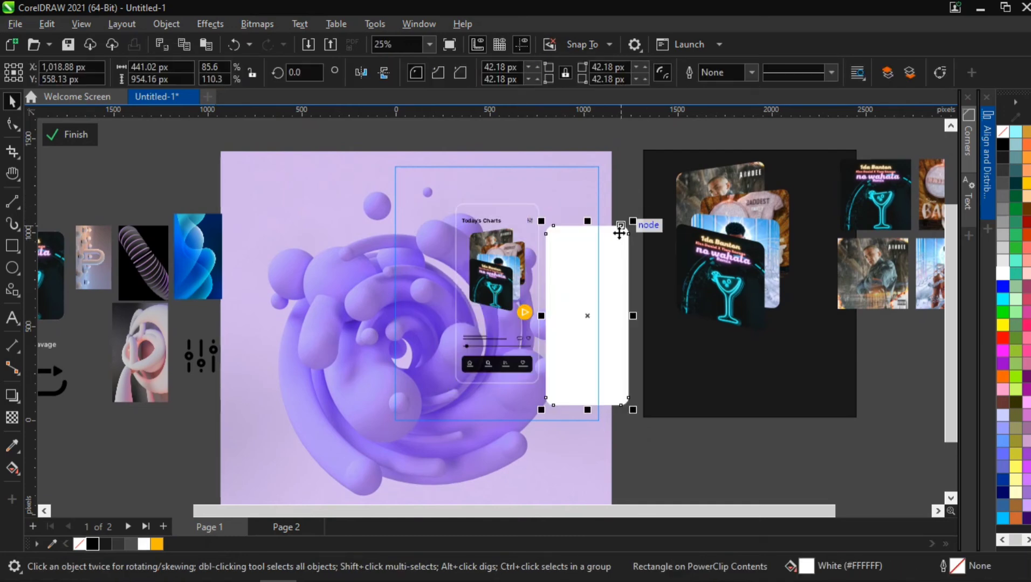
key(p)
click(627, 198)
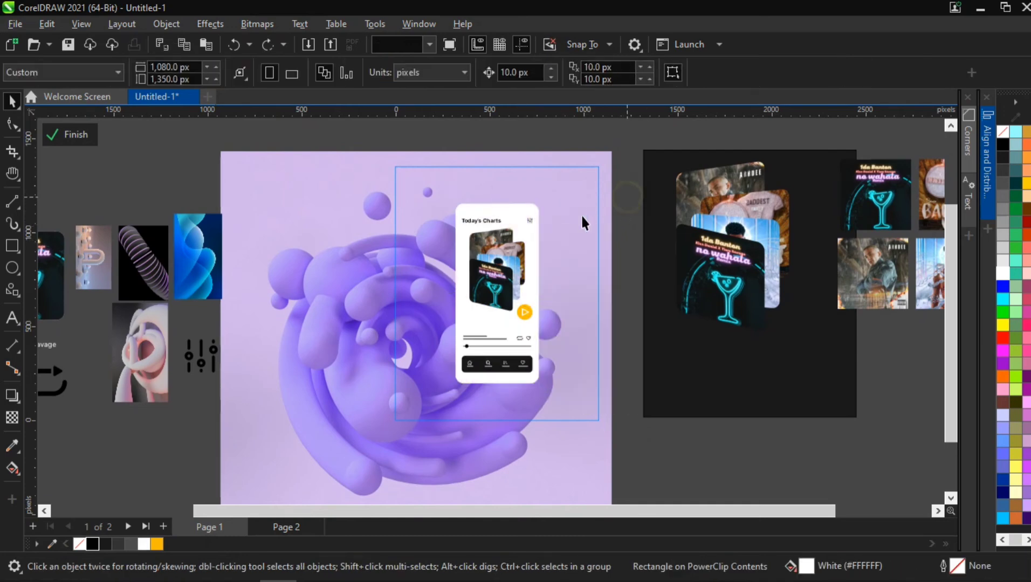
click(339, 203)
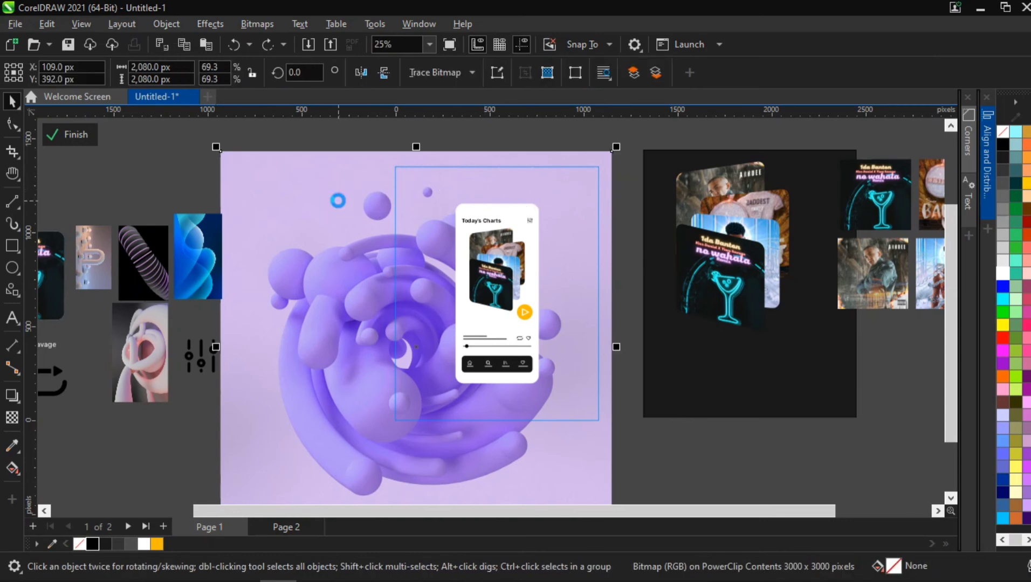
key(shift+Page_Up)
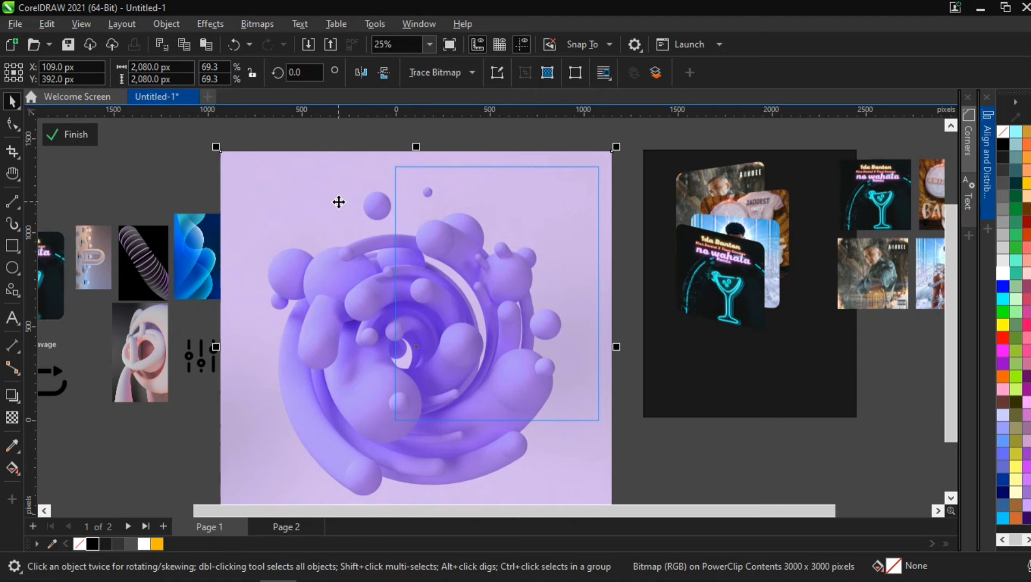
key(shift+Page_Down)
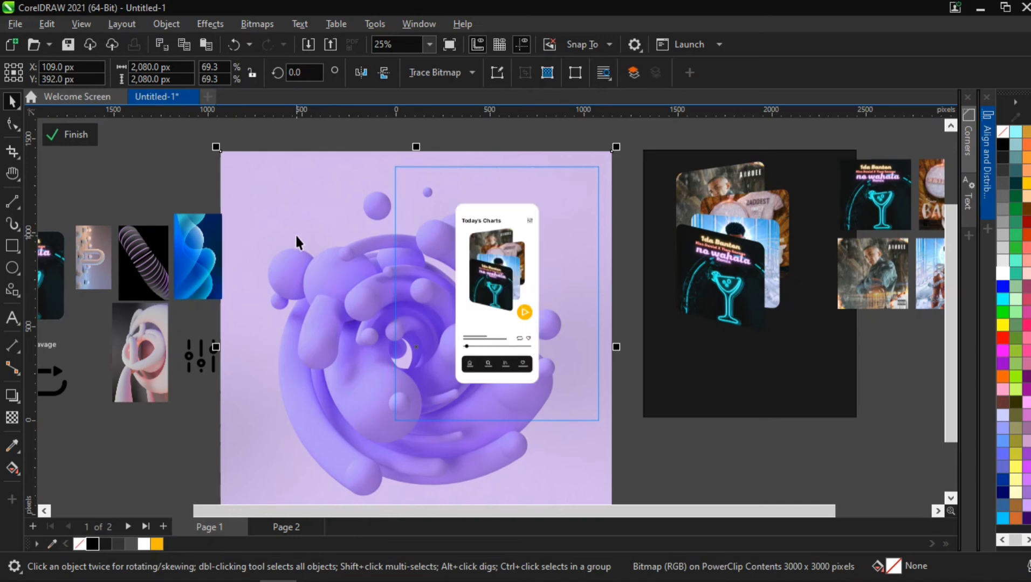
- Try placing the purple swirl bitmap inside the phone screen rectangle with PowerClip Inside, then undo it
right_click(297, 241)
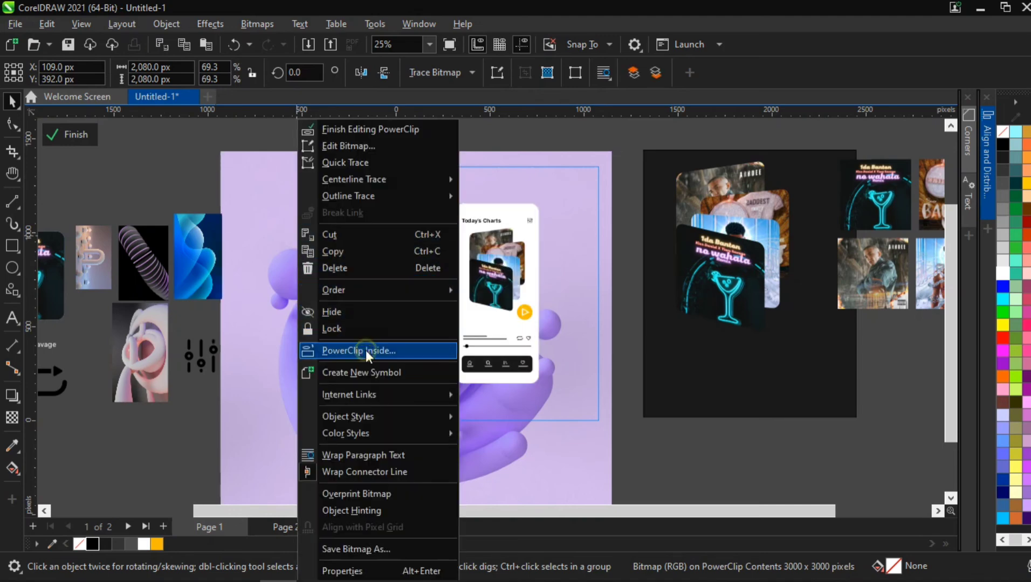
click(367, 351)
click(462, 322)
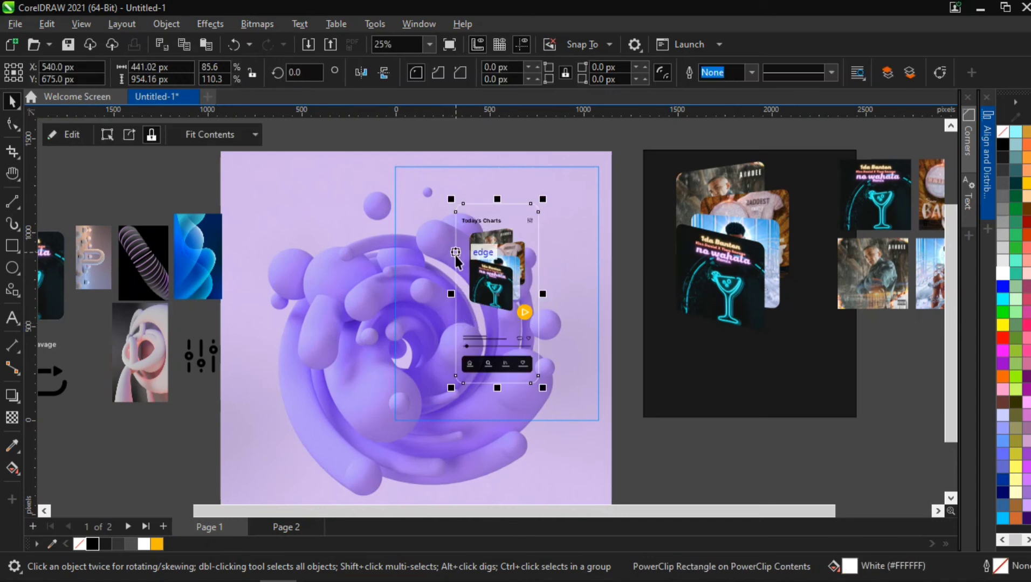
scroll(481, 305, up, 2)
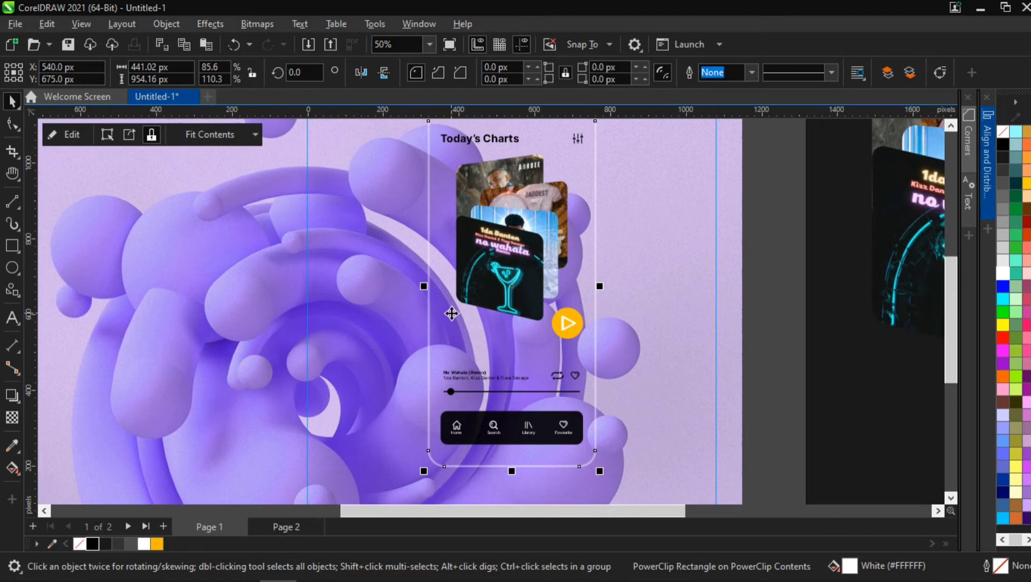
key(ctrl+z)
scroll(451, 313, down, 1)
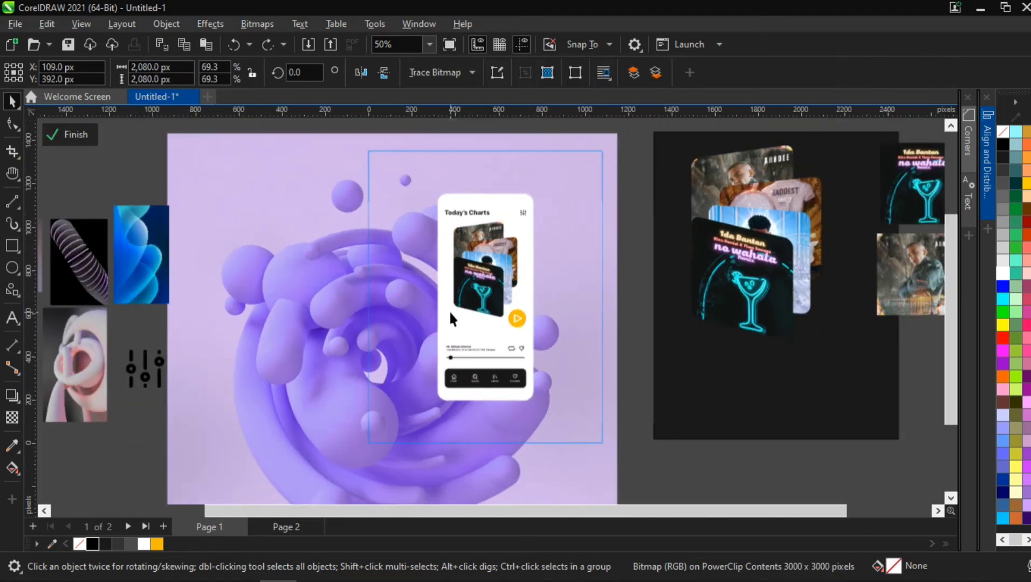
key(Escape)
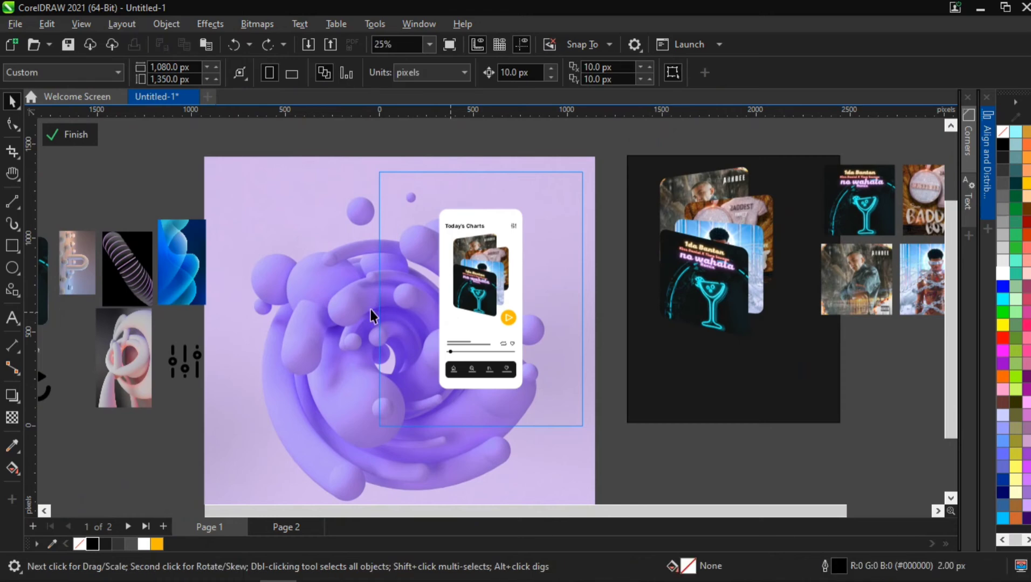
click(357, 302)
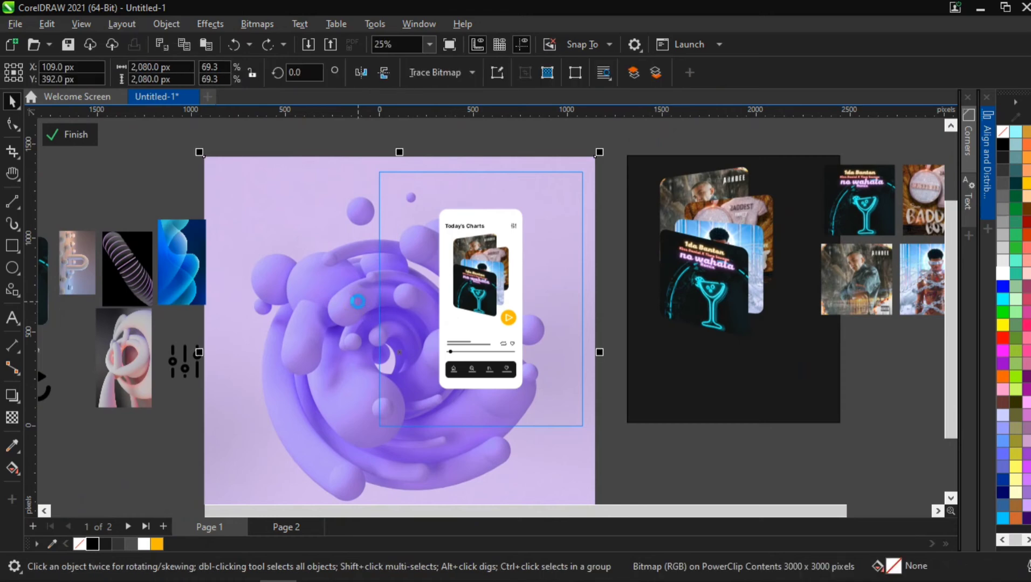
key(shift+Page_Up)
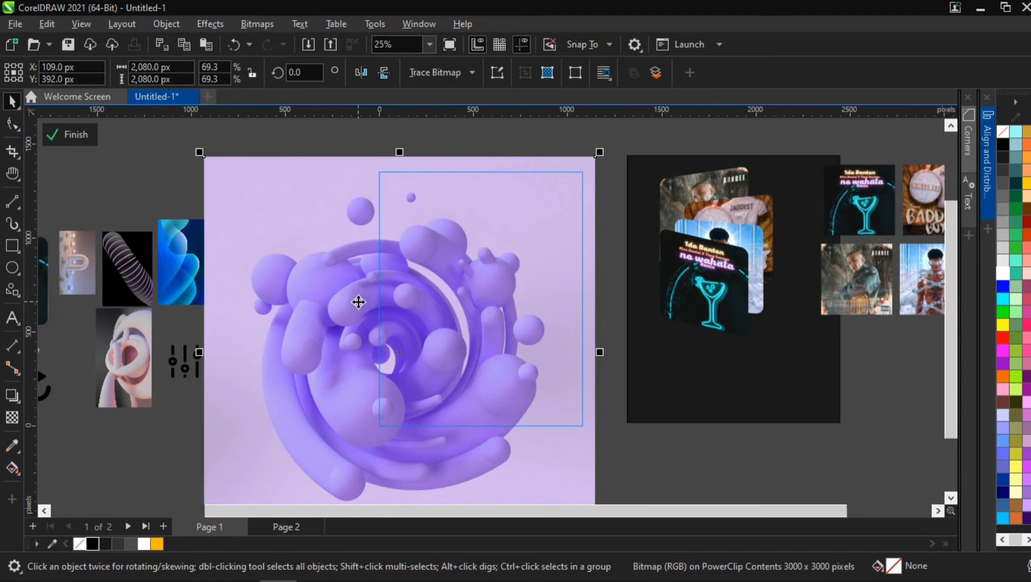
key(shift+Page_Down)
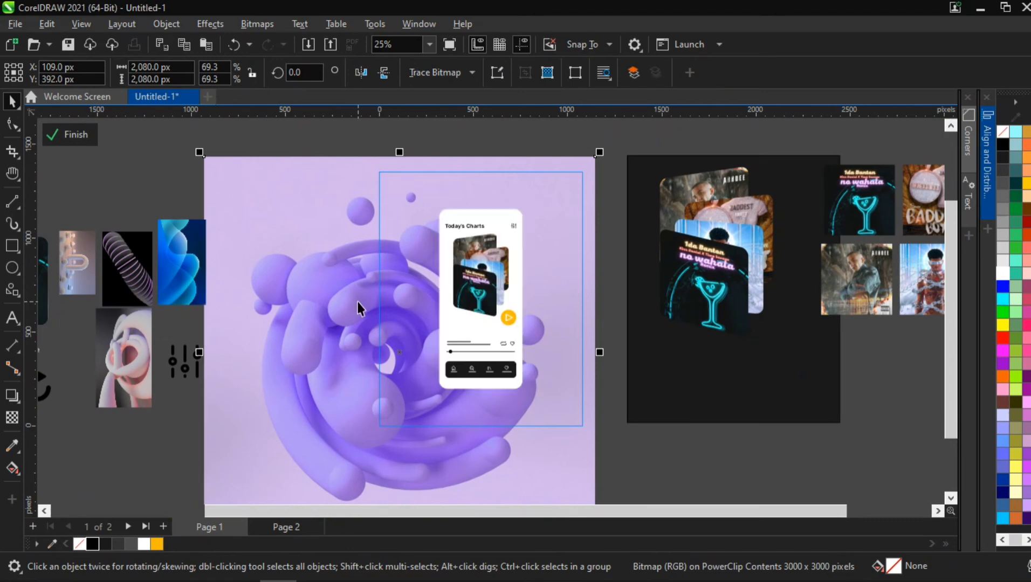
- Place a copy of the purple swirl bitmap inside the phone screen rectangle with PowerClip Inside
click(611, 223)
click(333, 273)
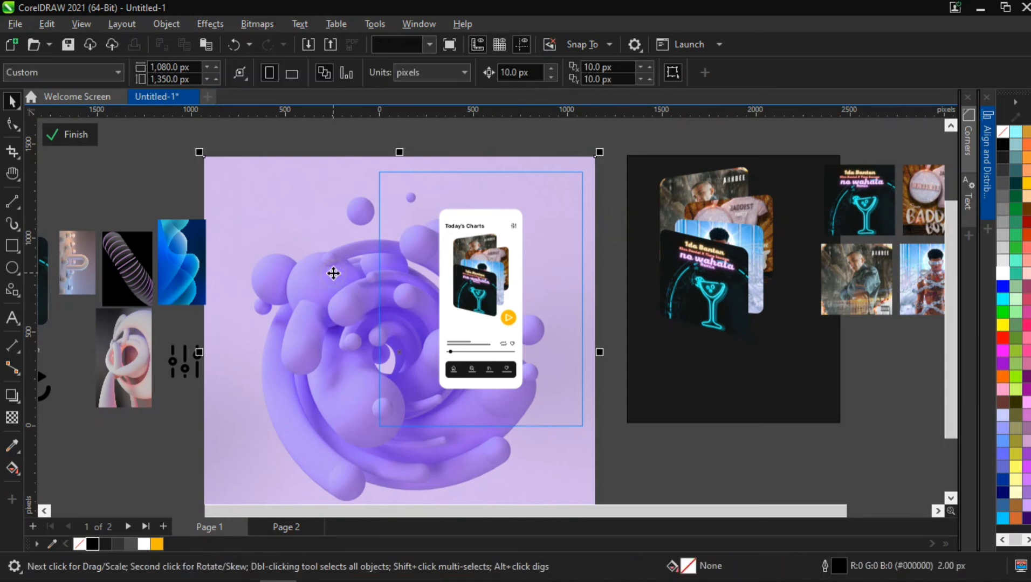
right_click(333, 274)
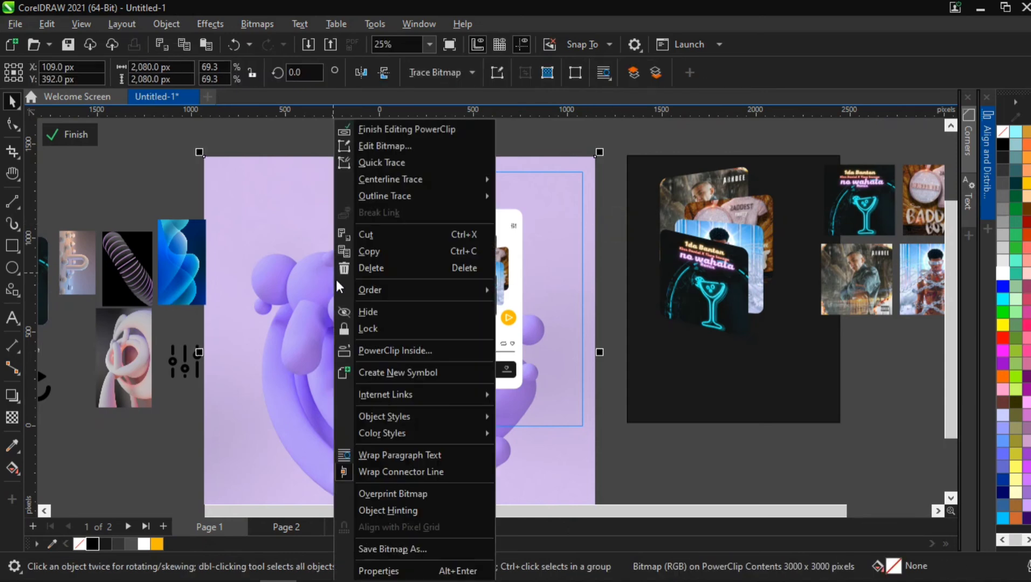
click(382, 351)
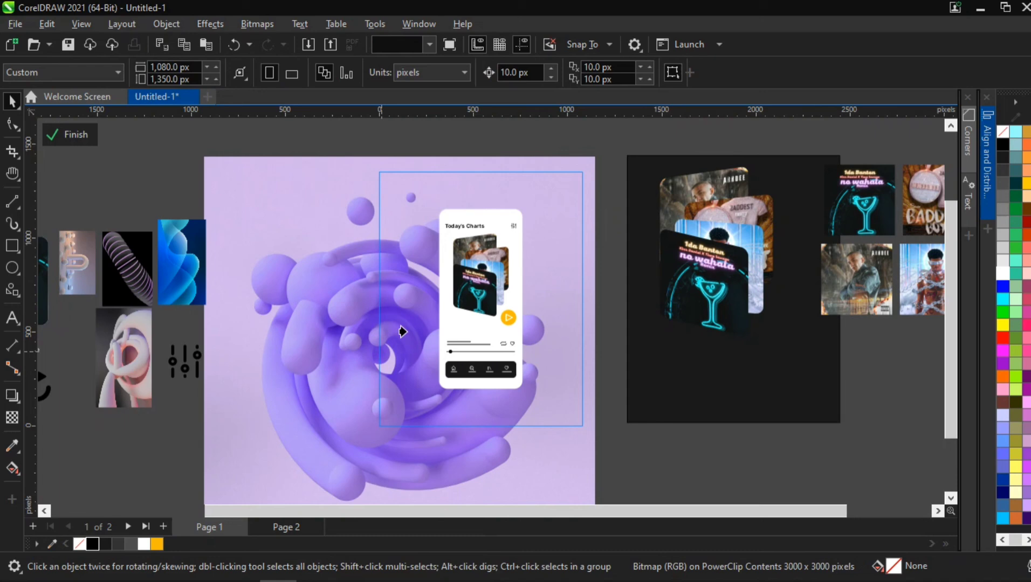
click(457, 327)
scroll(458, 326, up, 3)
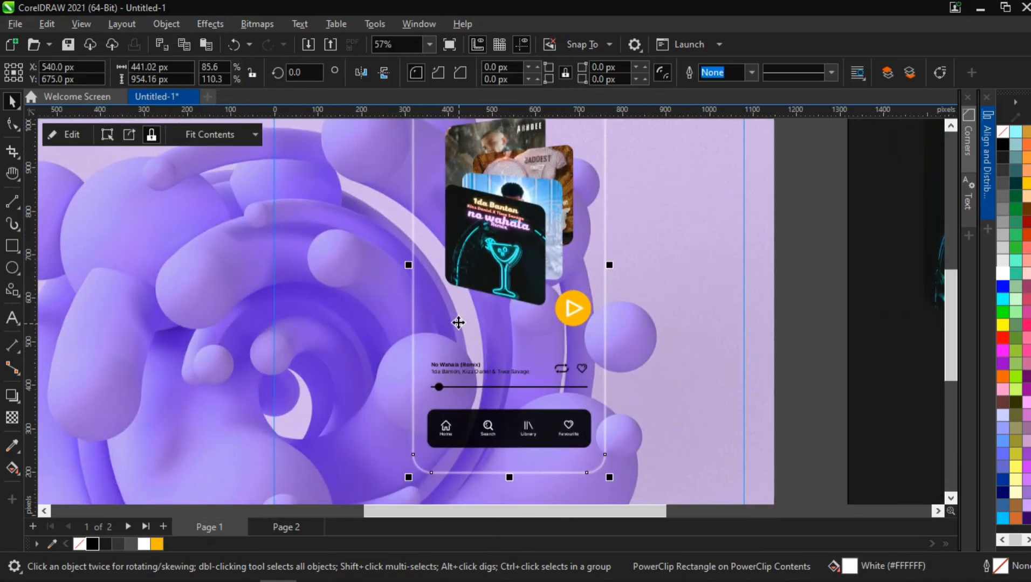
ctrl+click(458, 322)
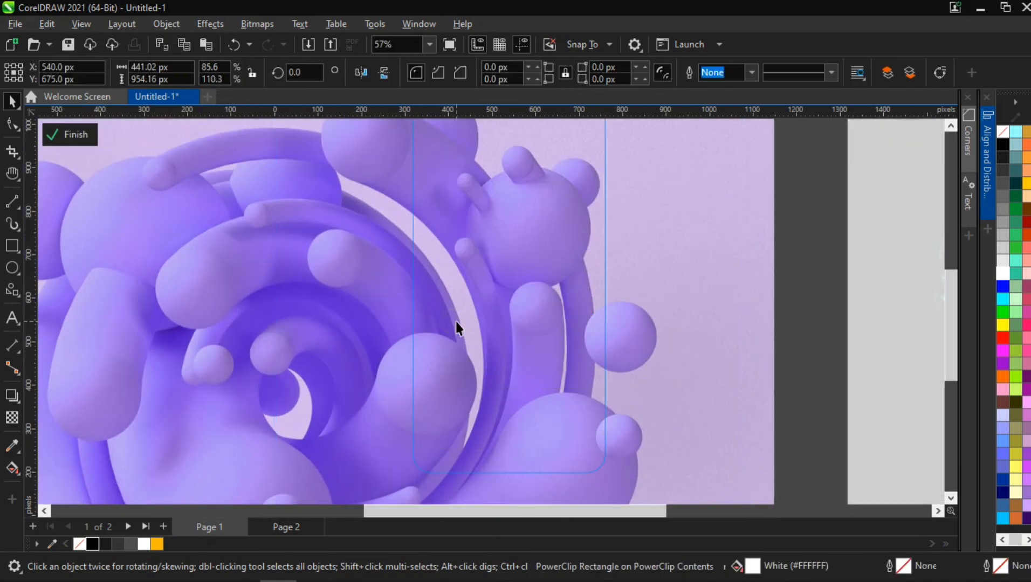
- Apply a Gaussian Blur with a 30 pixel radius to the swirl bitmap clipped inside the phone screen
click(211, 24)
mouse_move(256, 119)
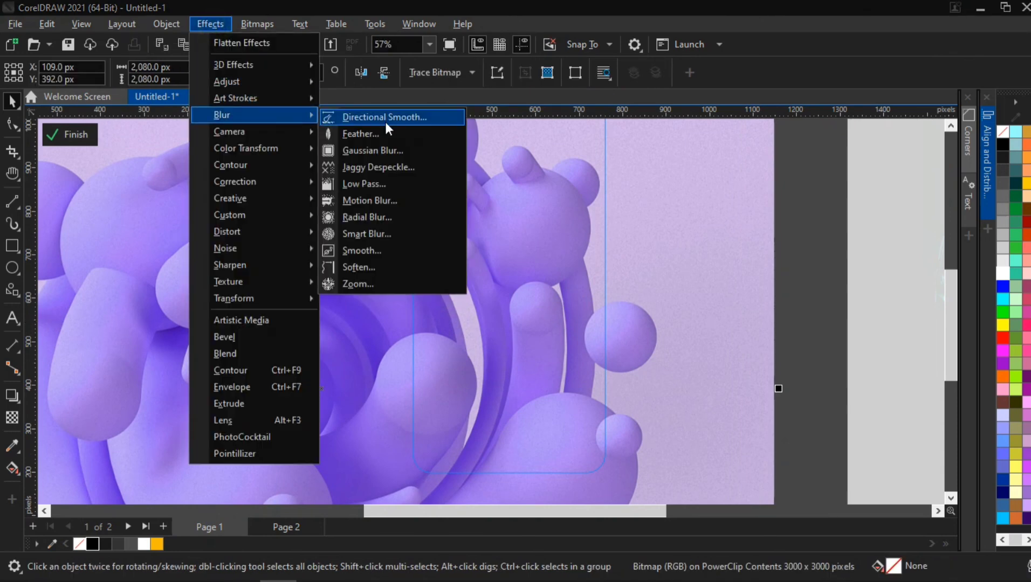
click(384, 148)
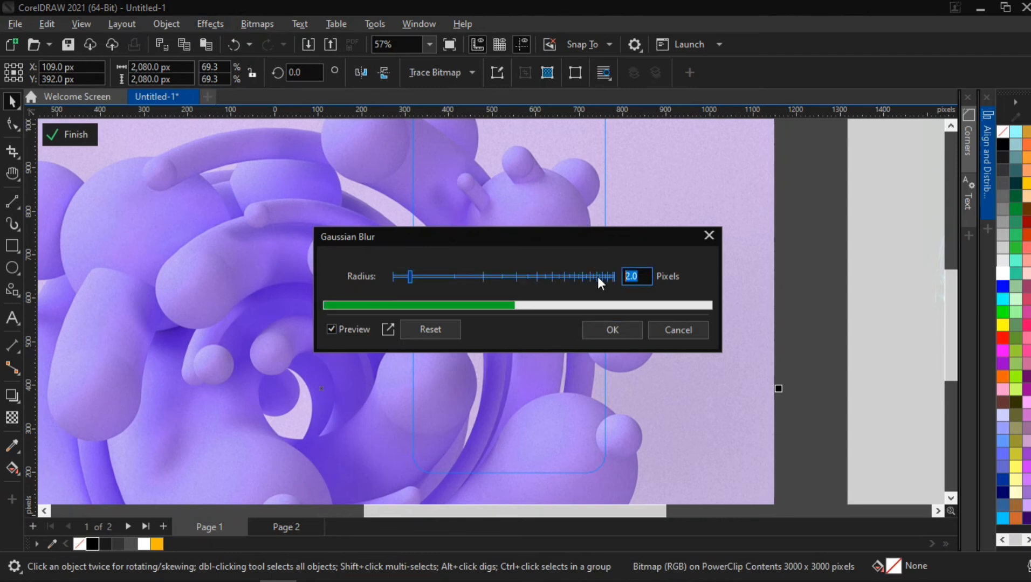
text(50)
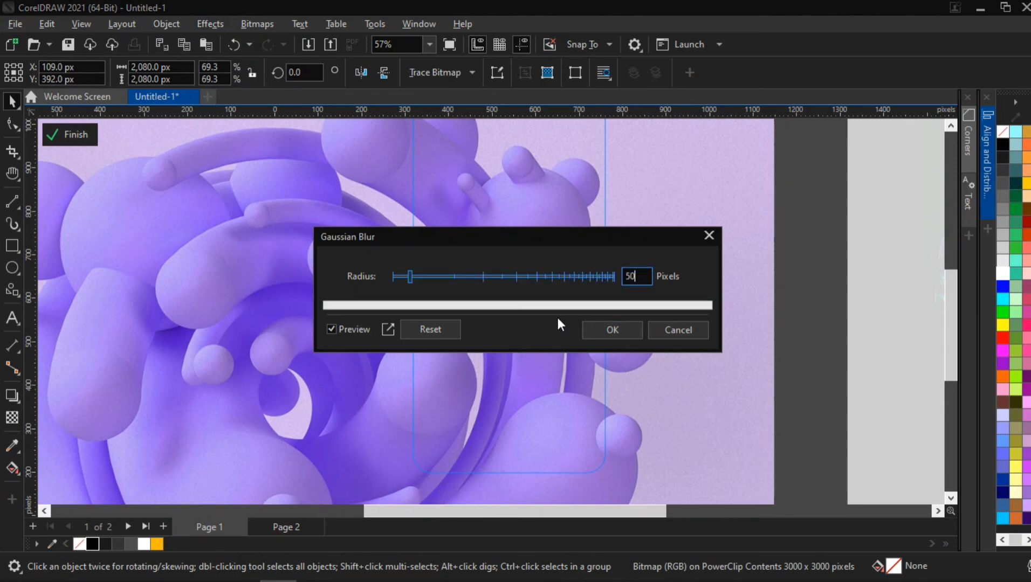
click(543, 328)
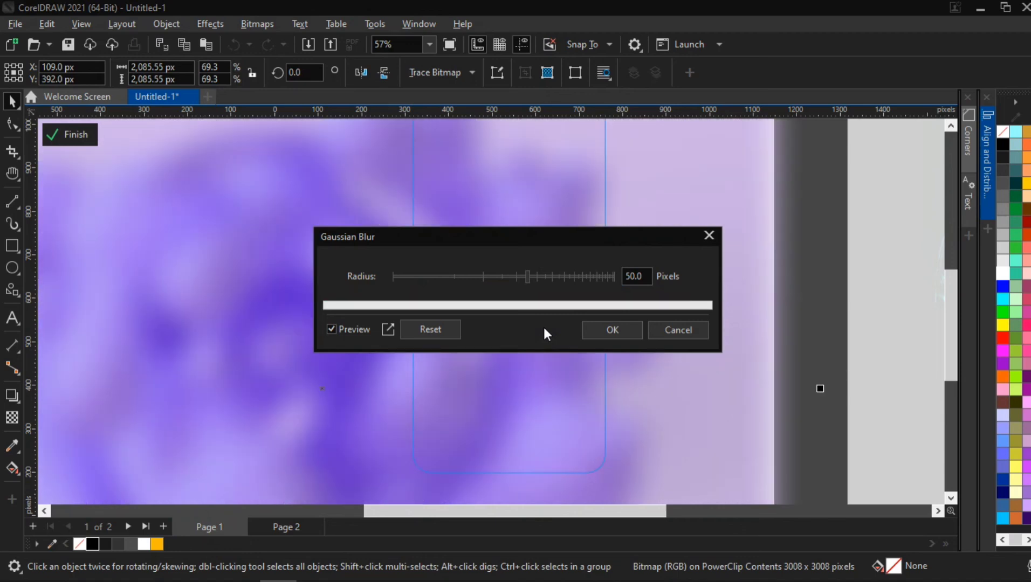
scroll(458, 437, down, 3)
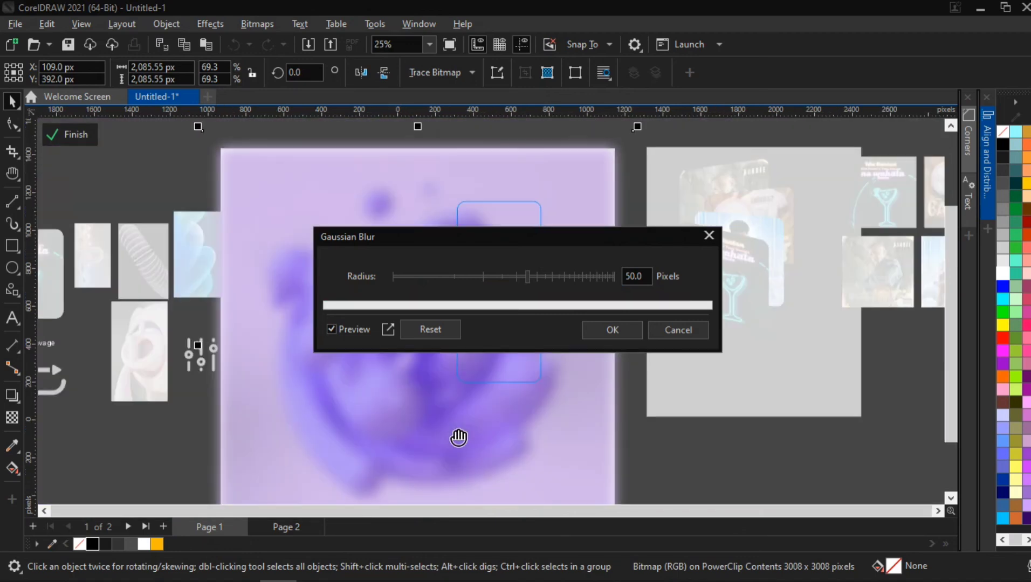
drag(514, 238, 756, 273)
click(876, 312)
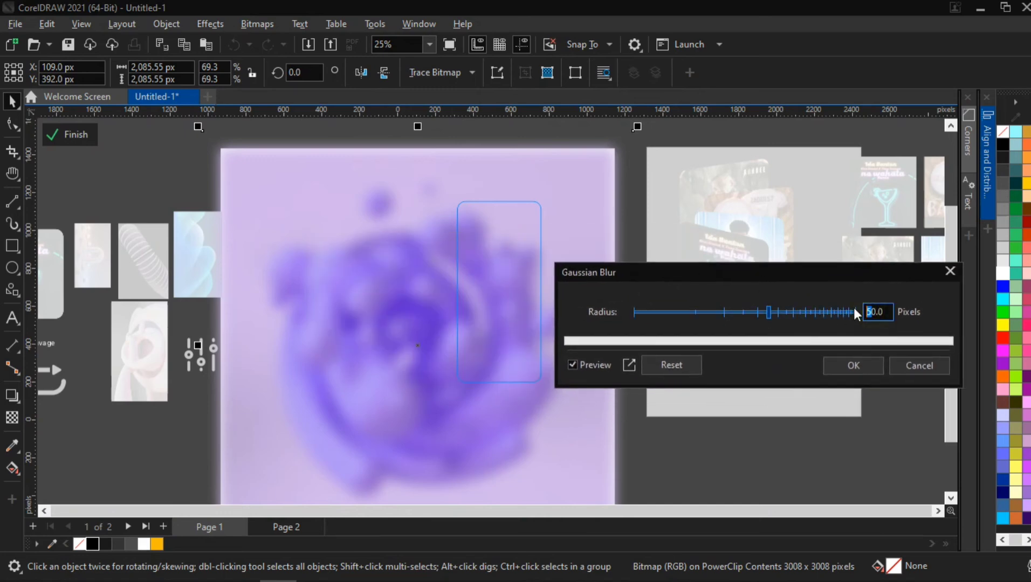
text(4)
key(Tab)
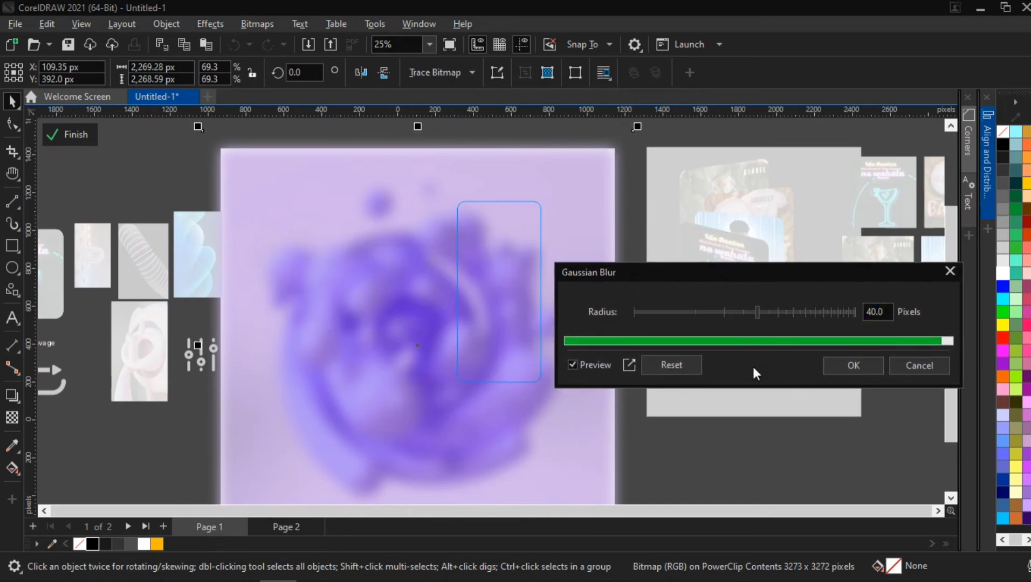
click(871, 312)
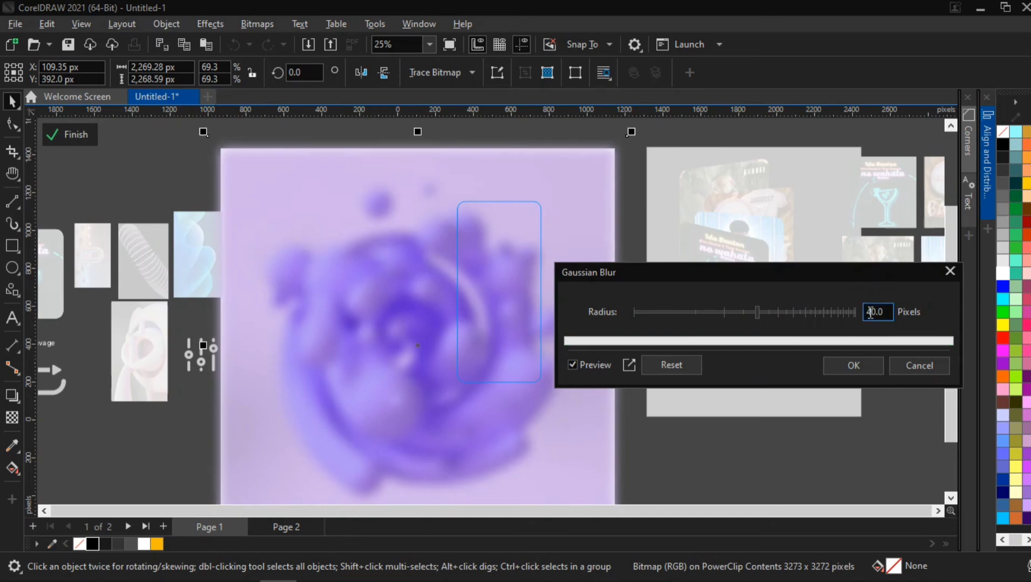
click(870, 311)
drag(870, 311, 843, 312)
text(3)
click(780, 367)
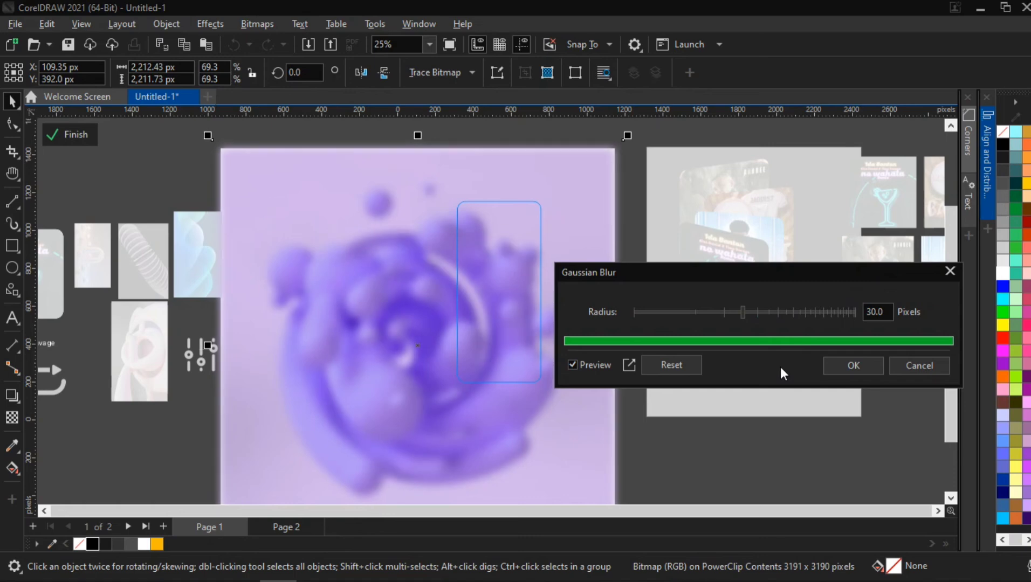
click(853, 365)
- Make the song title and artist text on the phone screen white
click(701, 450)
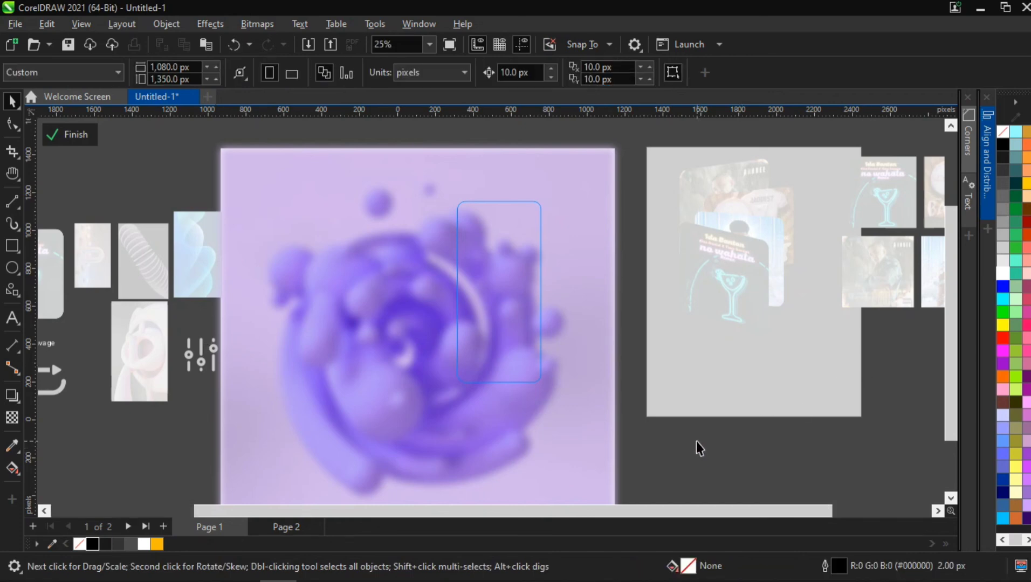
ctrl+click(696, 442)
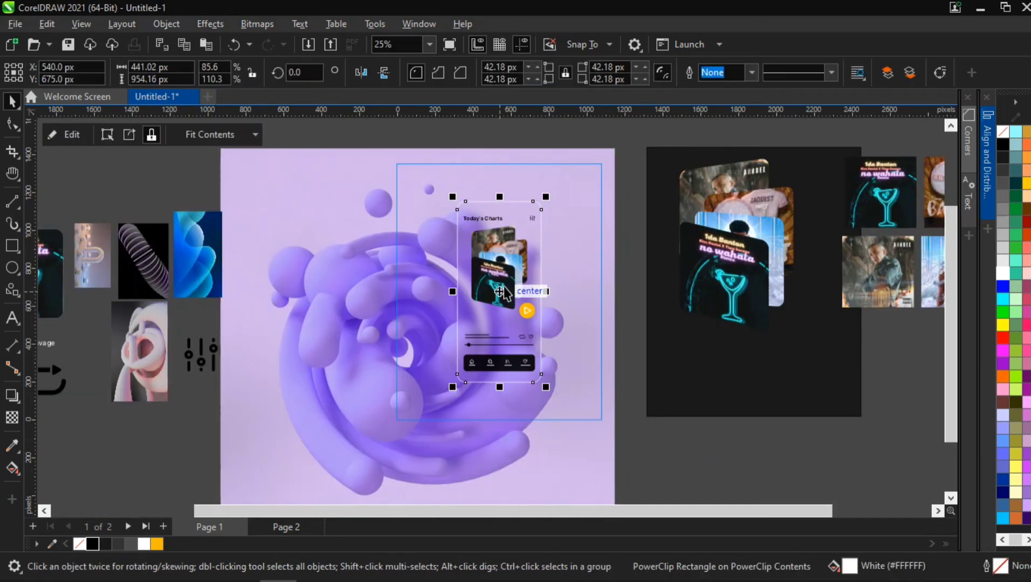
scroll(489, 208, up, 3)
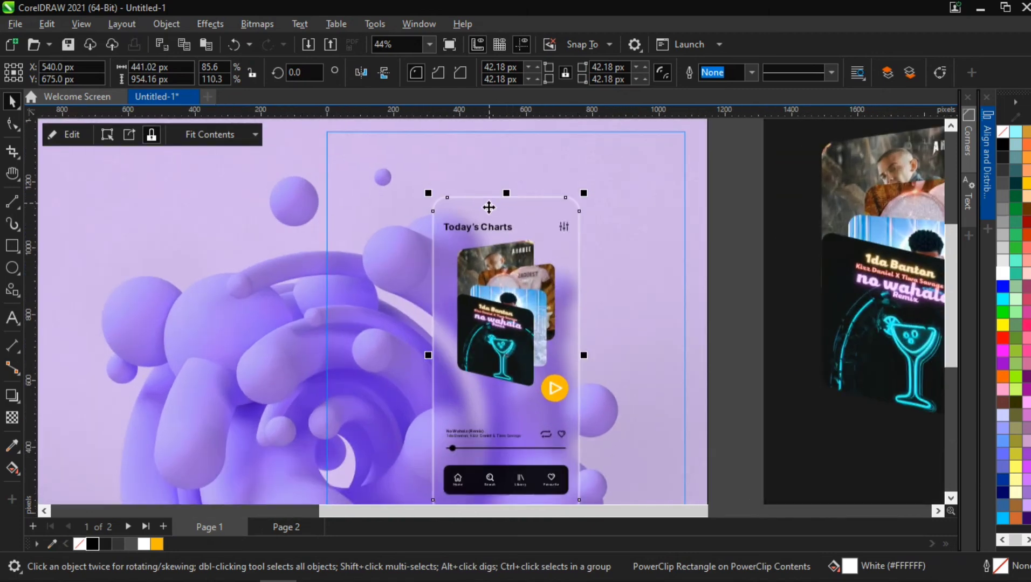
scroll(504, 342, down, 2)
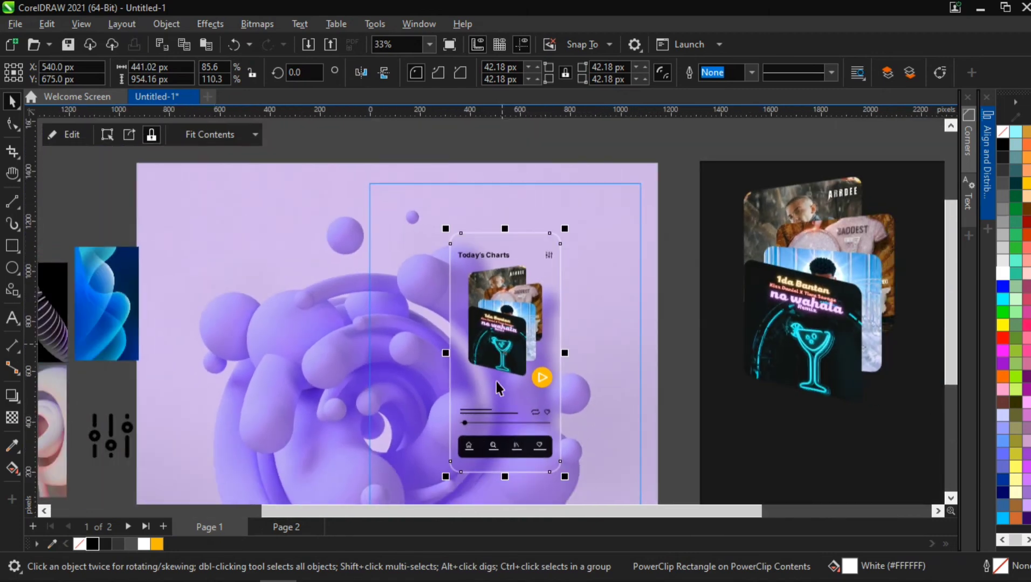
scroll(510, 477, up, 4)
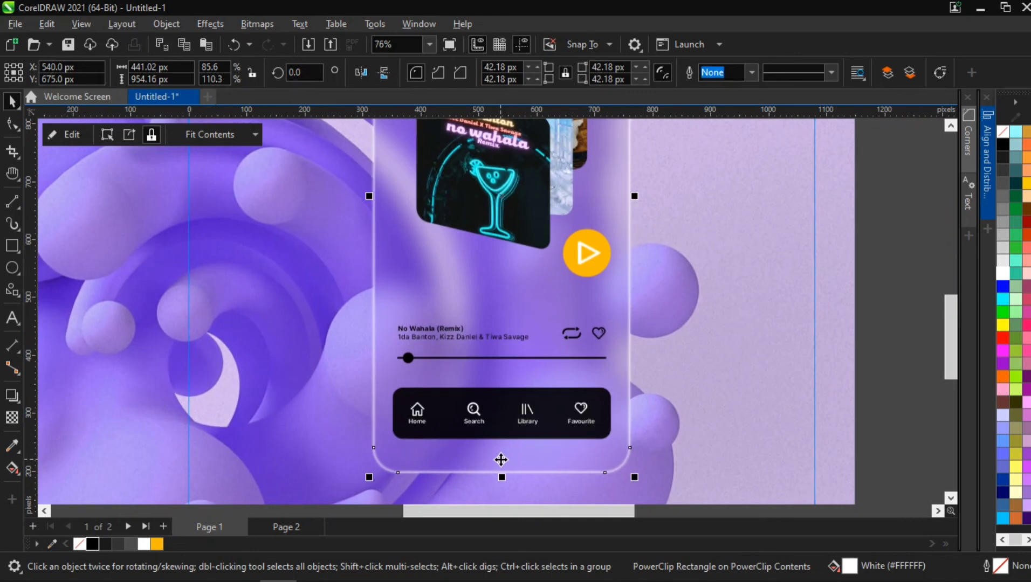
double_click(423, 331)
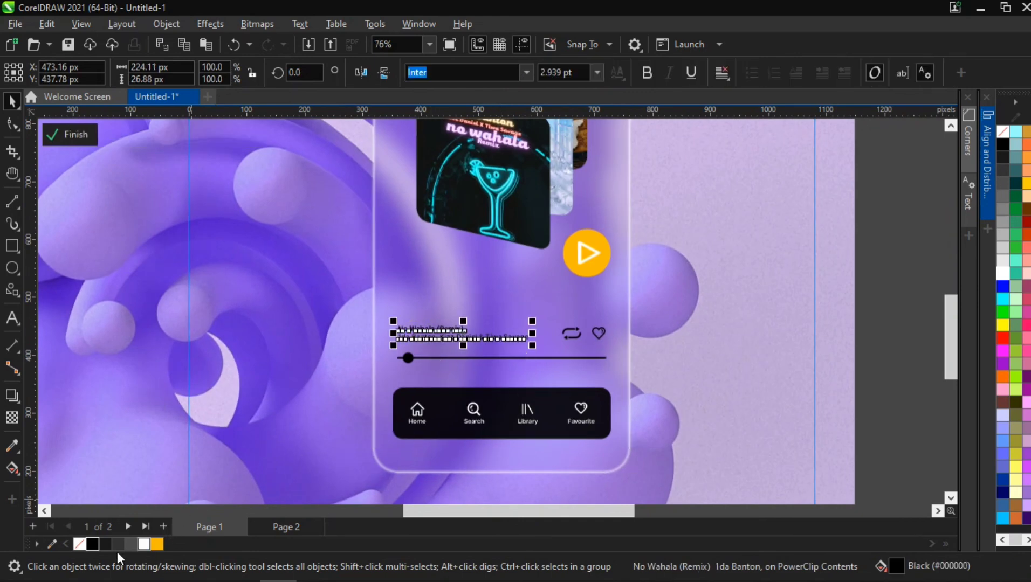
click(142, 545)
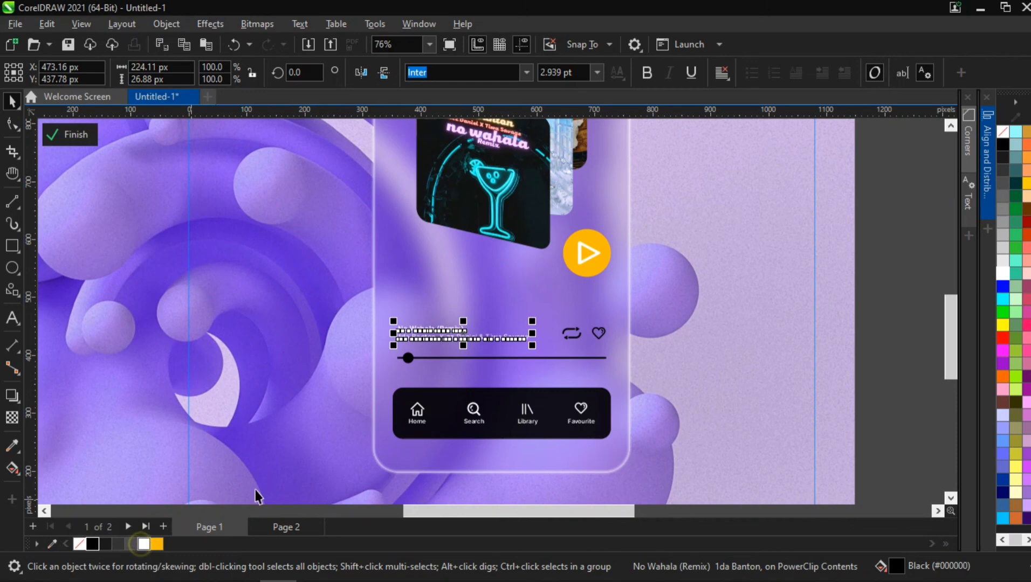
- Color the progress slider knob and the repeat and heart icons white
click(408, 358)
ctrl+click(407, 358)
click(143, 544)
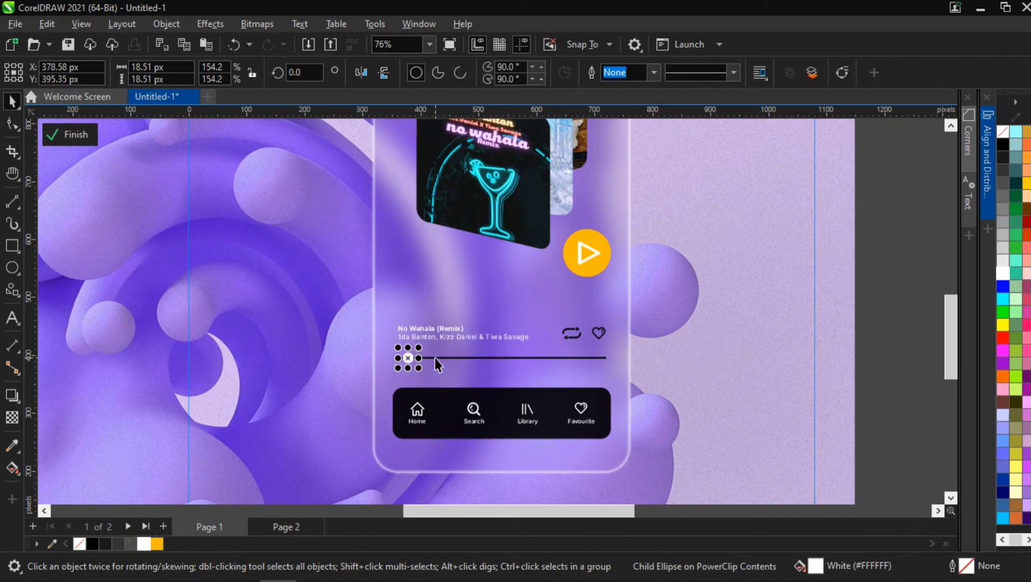
click(577, 328)
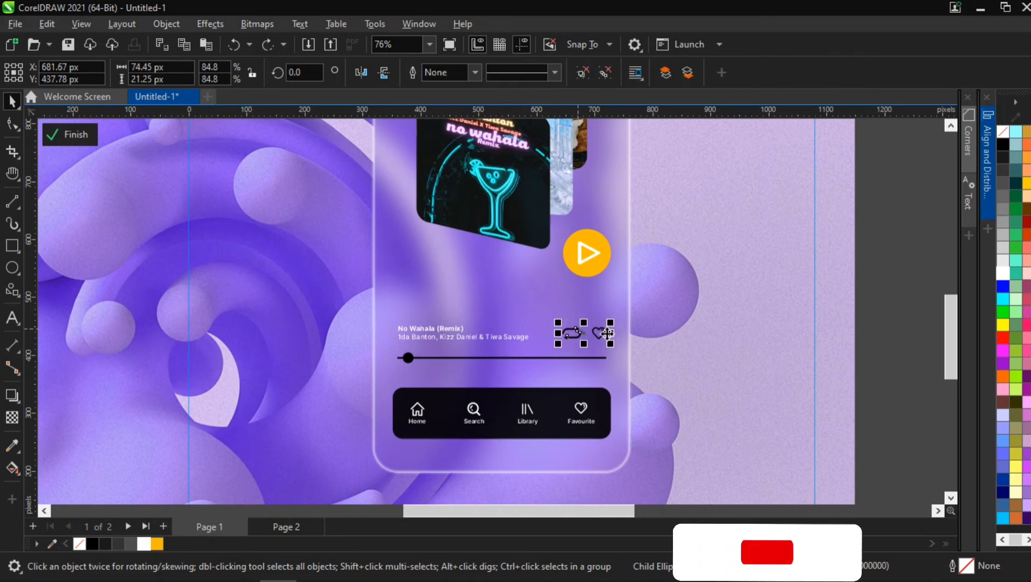
click(144, 544)
- Give the navigation bar's dark rectangle a uniform transparency of 35
click(434, 409)
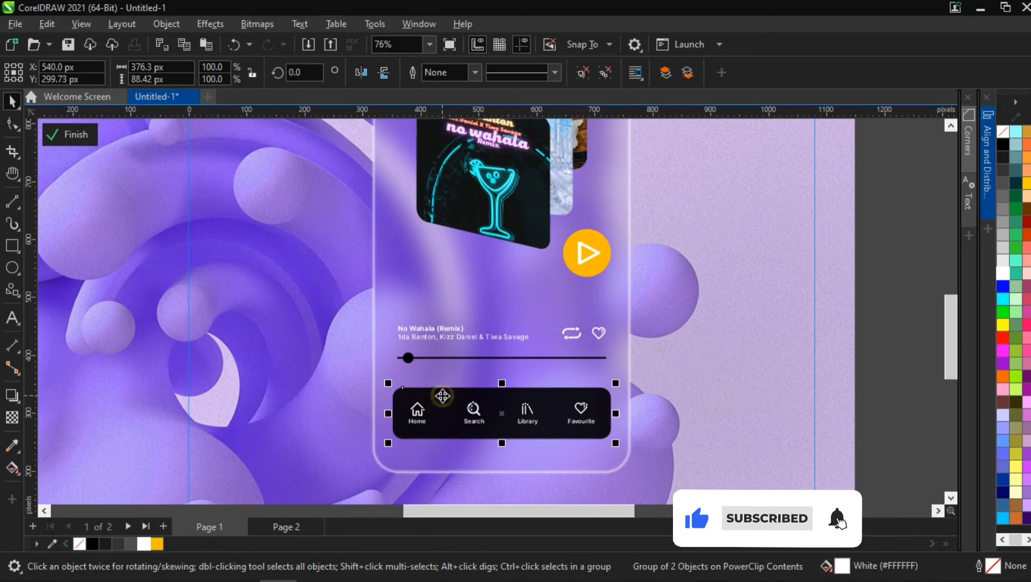
ctrl+click(396, 390)
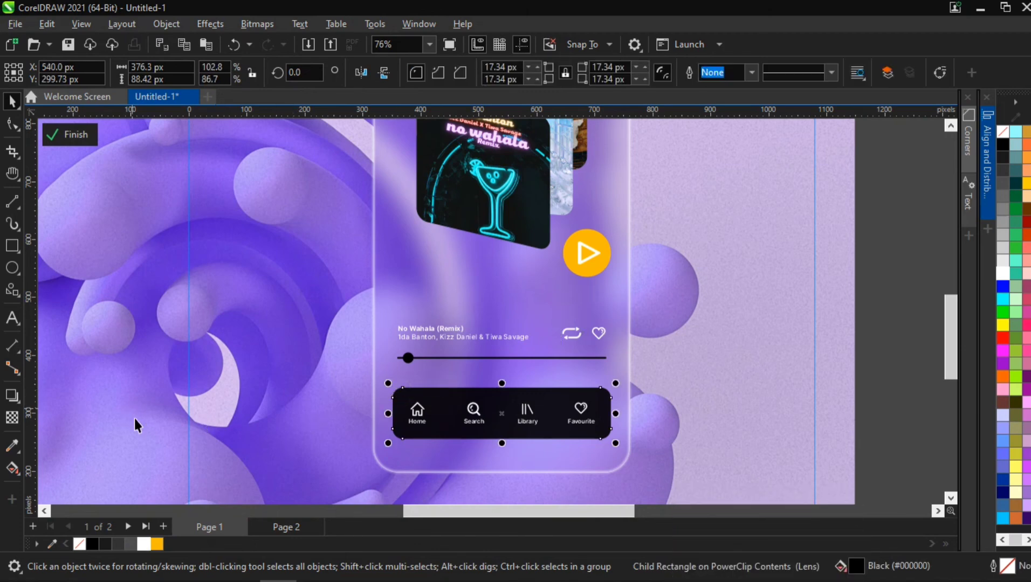
click(11, 419)
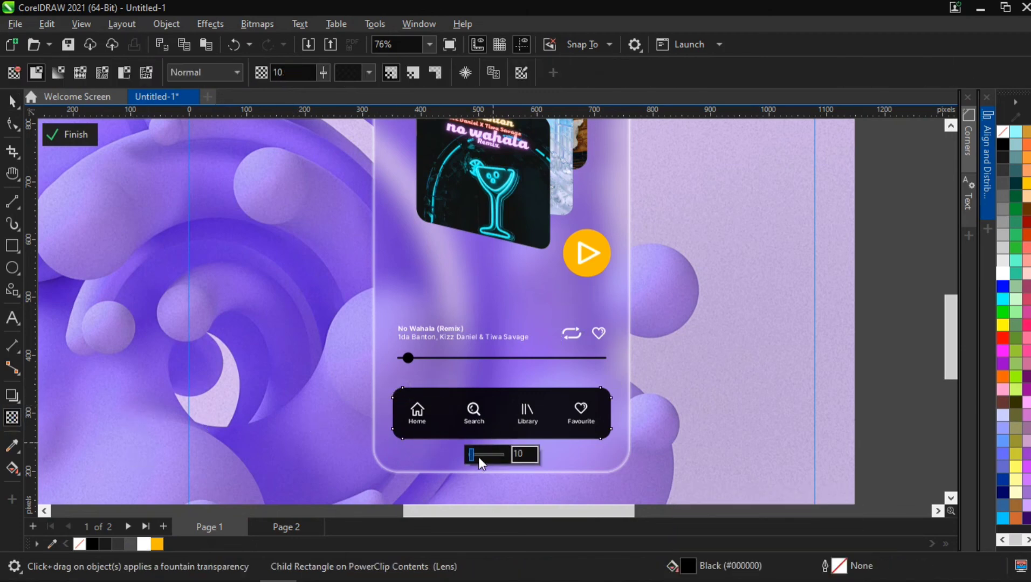
click(479, 455)
double_click(519, 454)
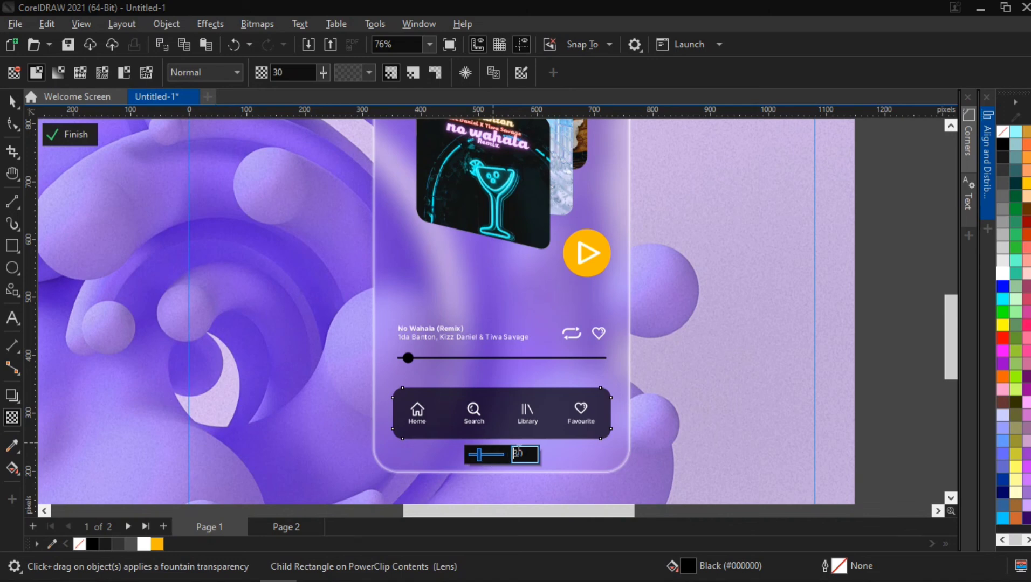
text(40)
key(Return)
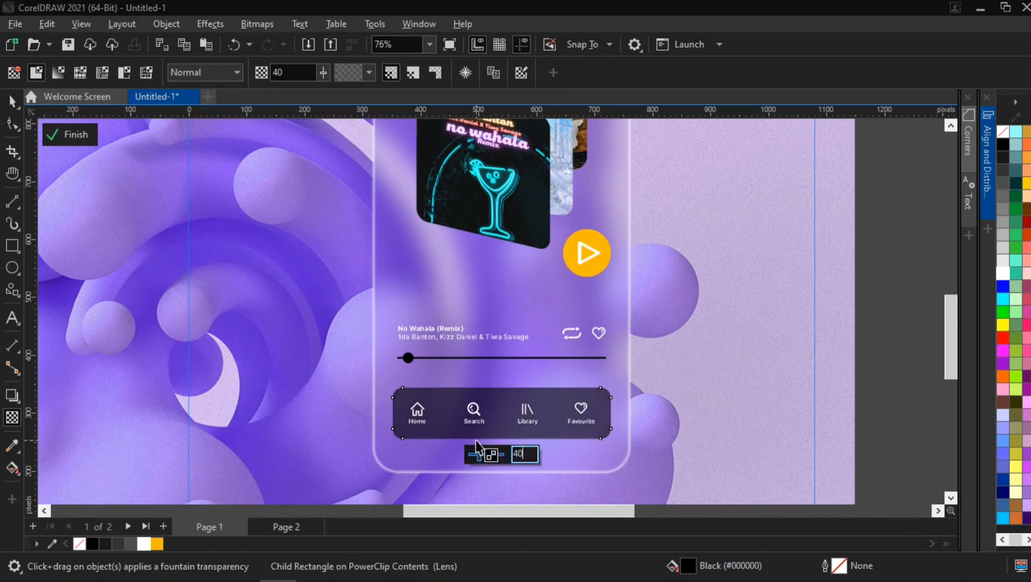
double_click(518, 454)
text(35)
key(Return)
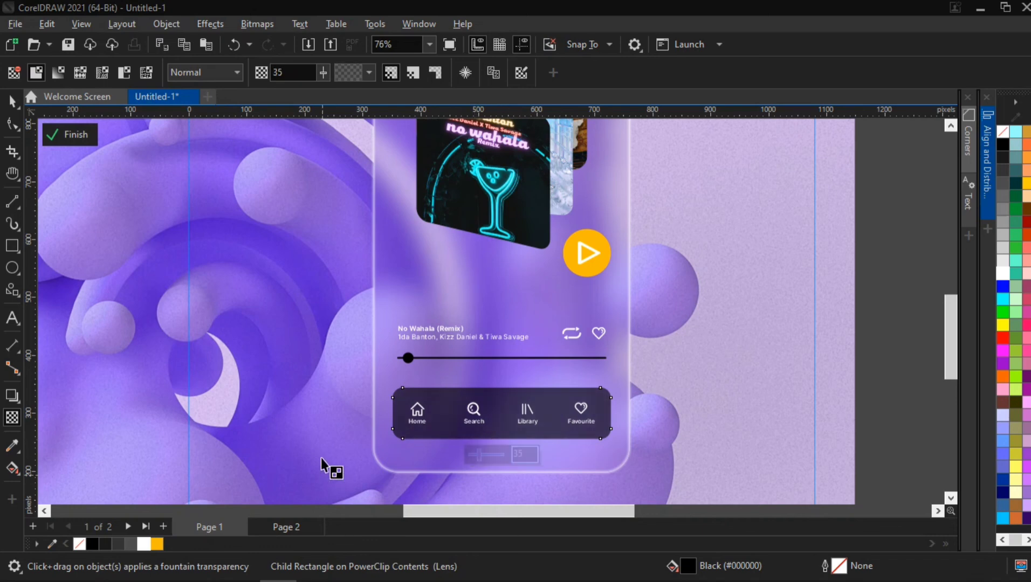
scroll(433, 350, down, 3)
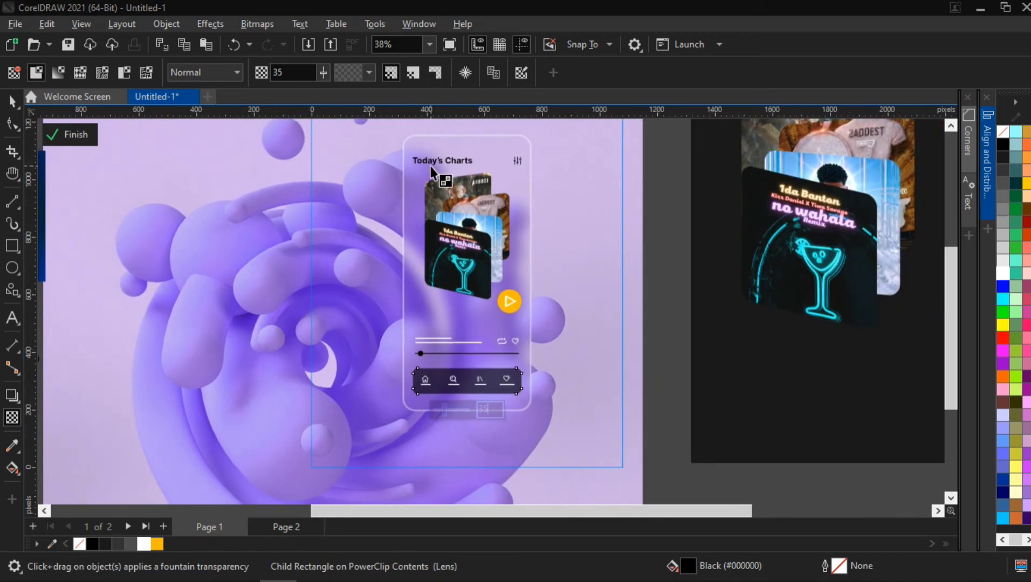
click(12, 101)
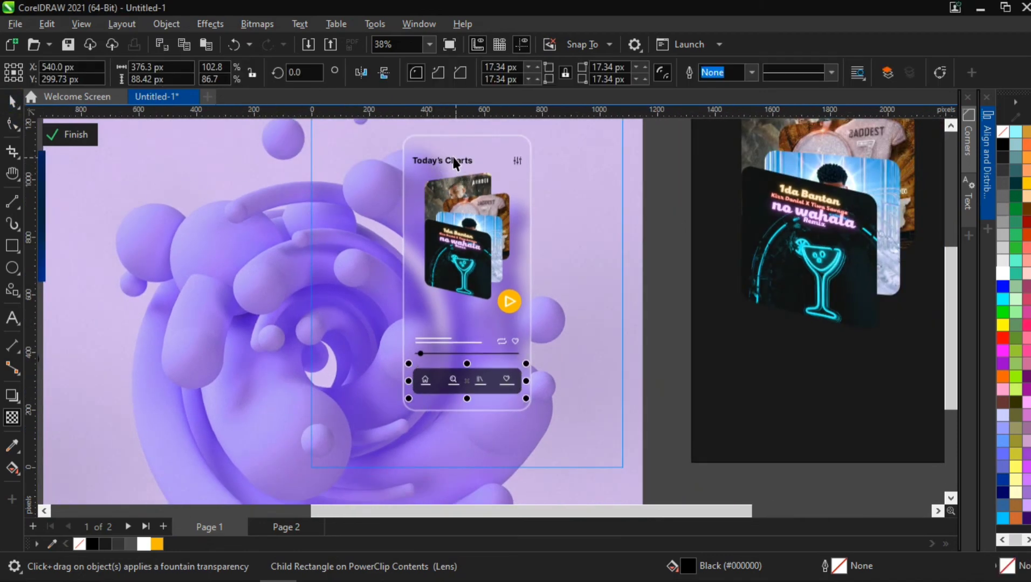
- Inspect the phone screen's title, background bitmap and frame while zooming and panning around the layout
click(460, 162)
shift+click(516, 161)
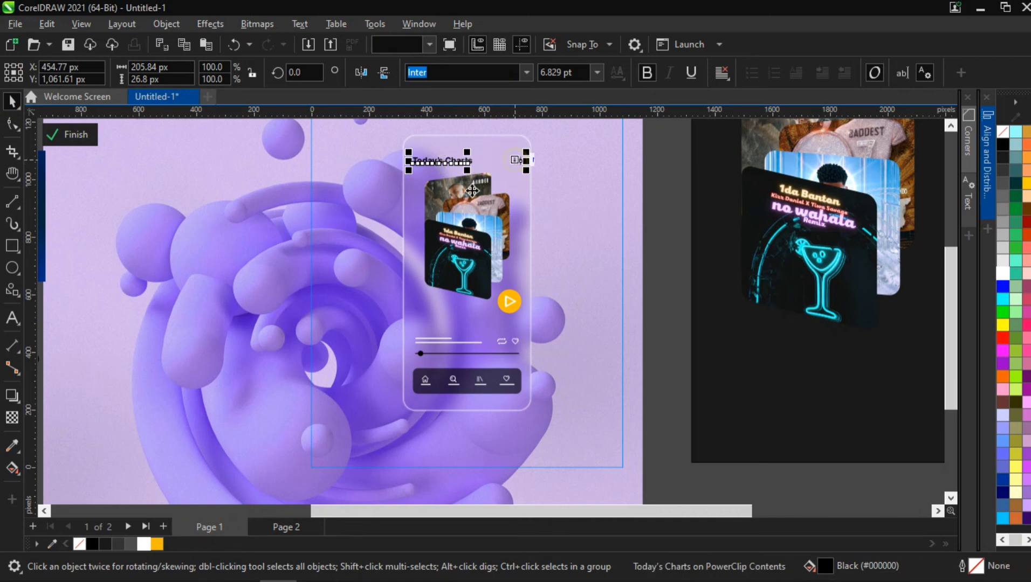
click(316, 335)
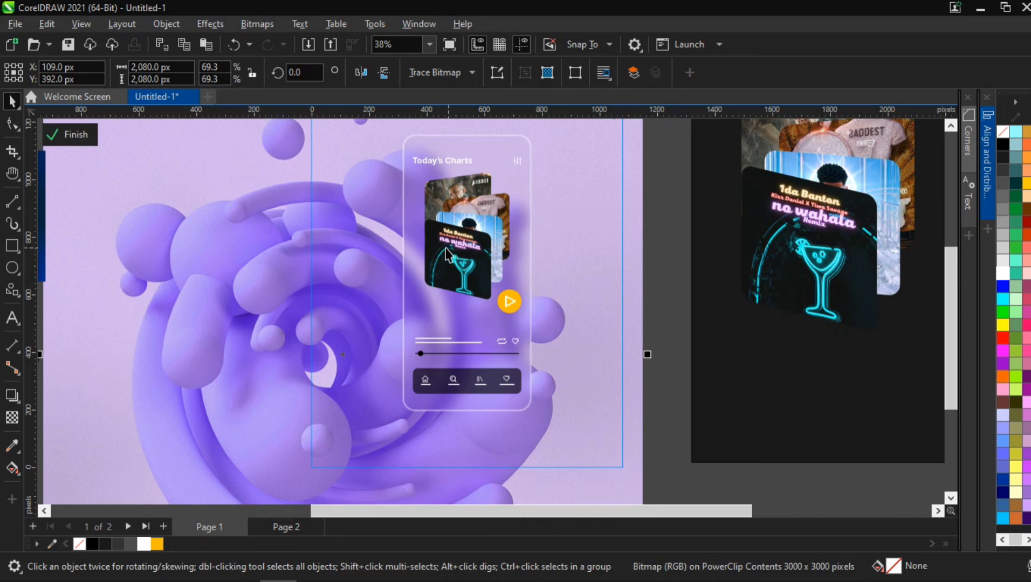
click(417, 311)
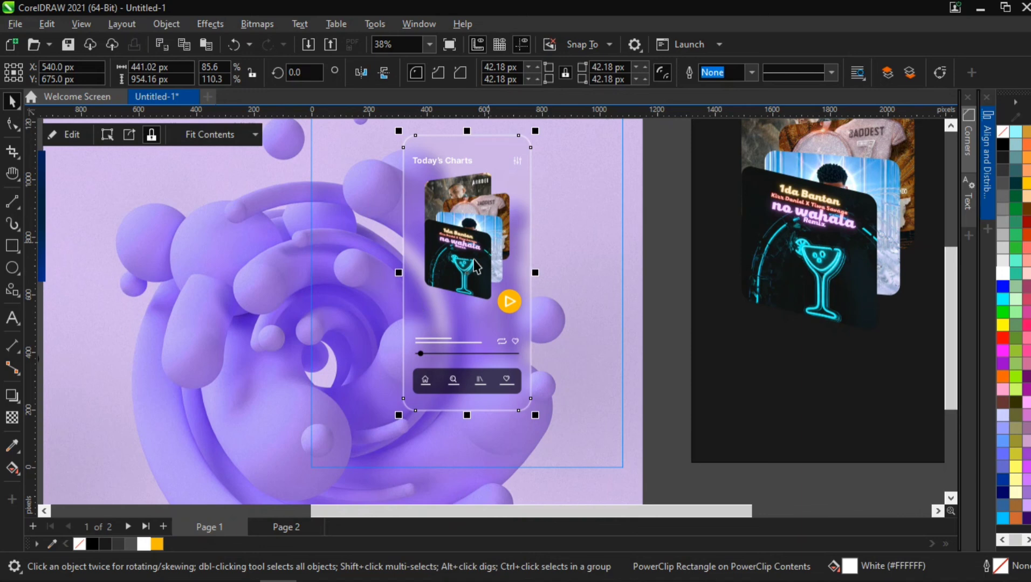
key(t)
scroll(495, 195, down, 2)
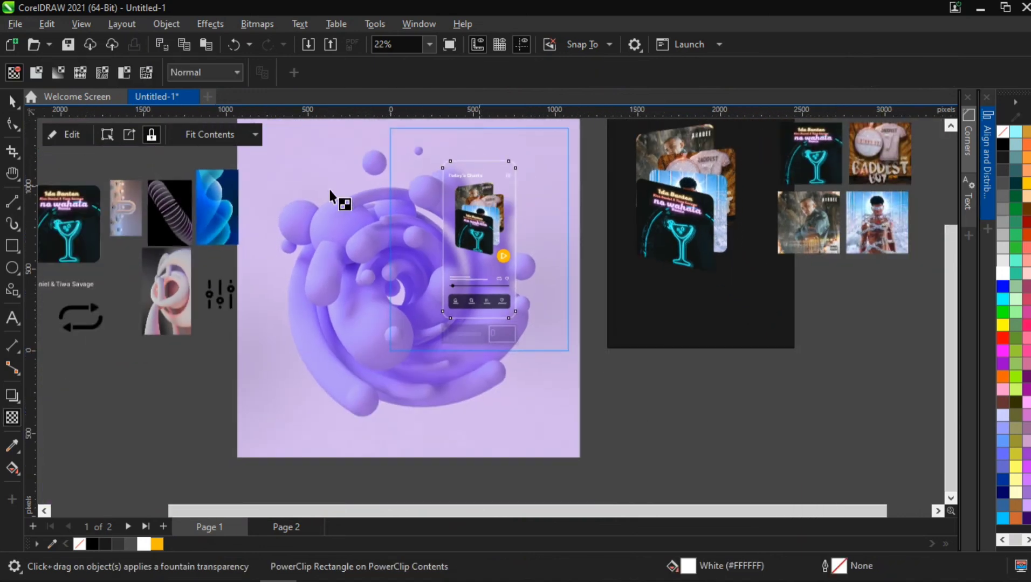
click(12, 102)
key(h)
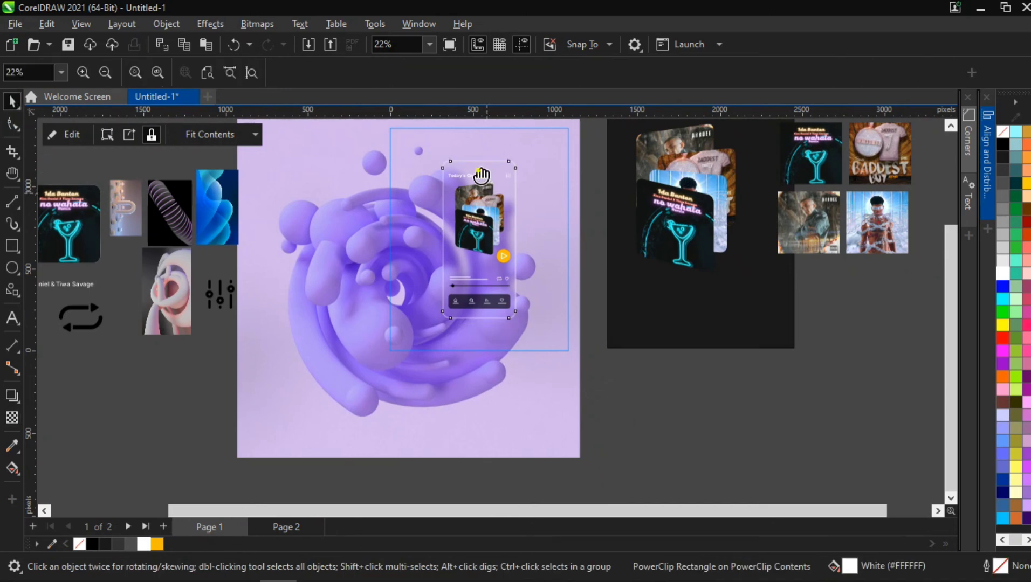
drag(495, 175, 413, 212)
scroll(413, 212, up, 1)
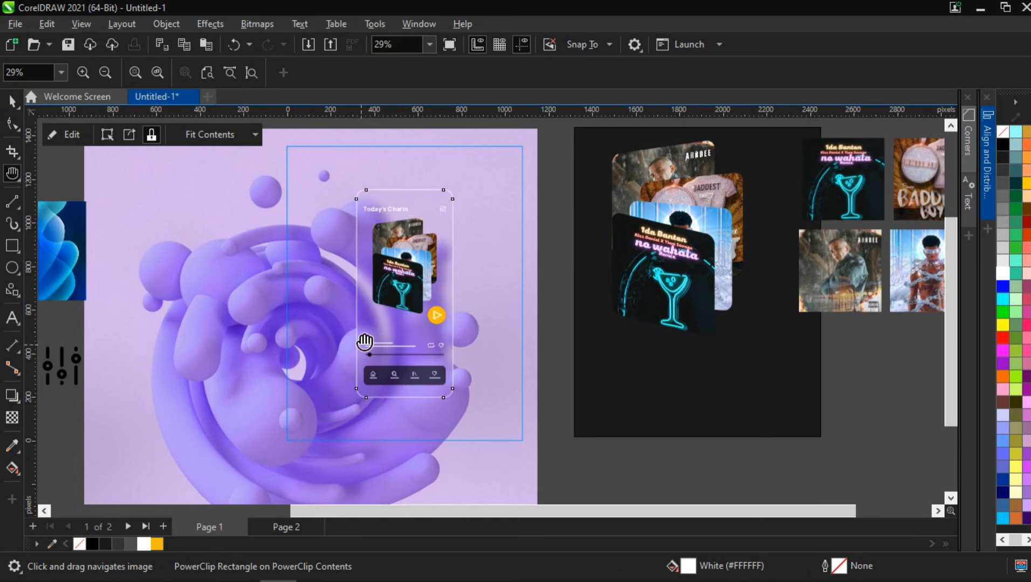
scroll(365, 328, up, 1)
scroll(421, 278, down, 1)
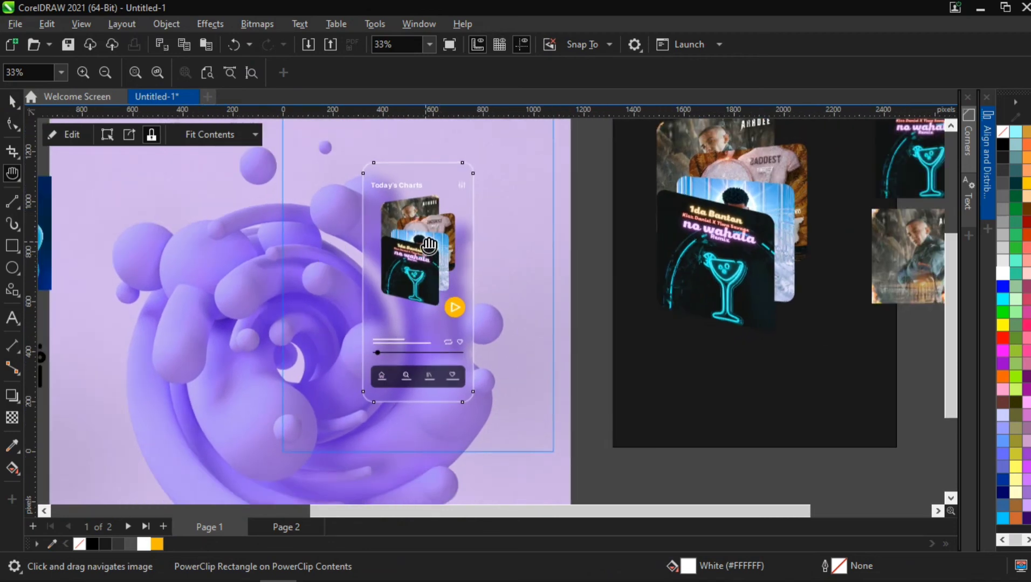
scroll(429, 247, up, 1)
scroll(428, 245, down, 2)
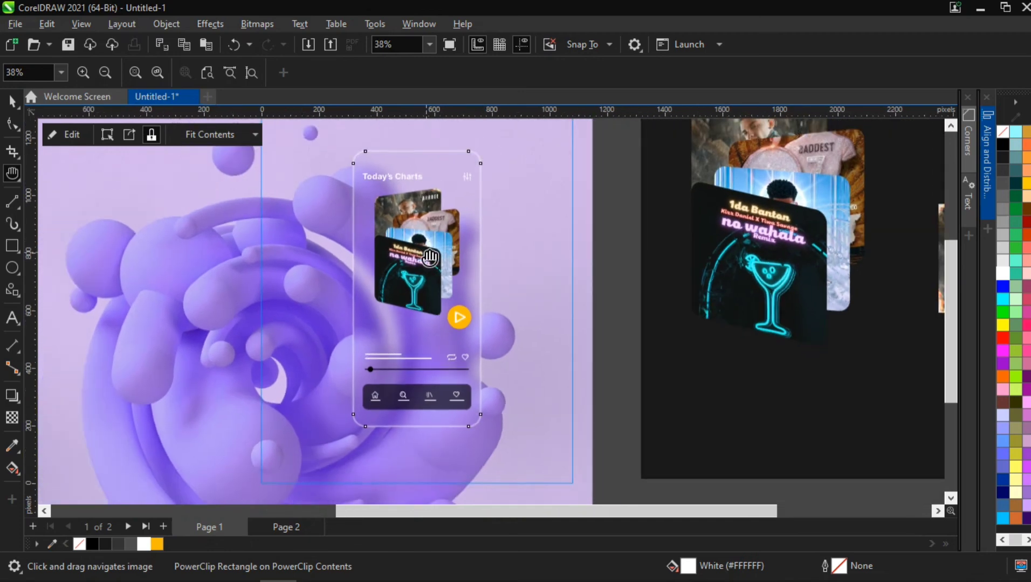
key(space)
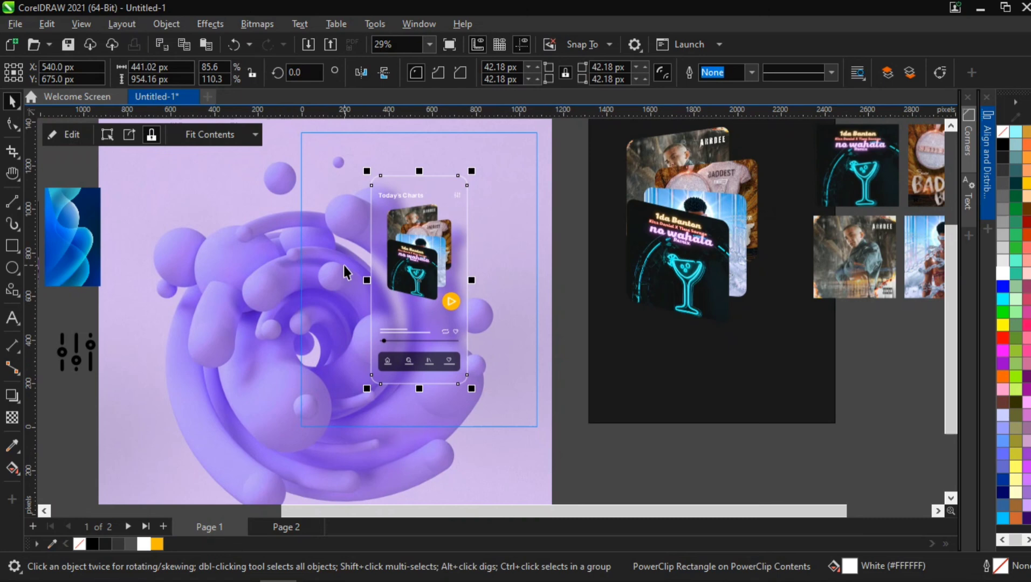
scroll(387, 291, up, 1)
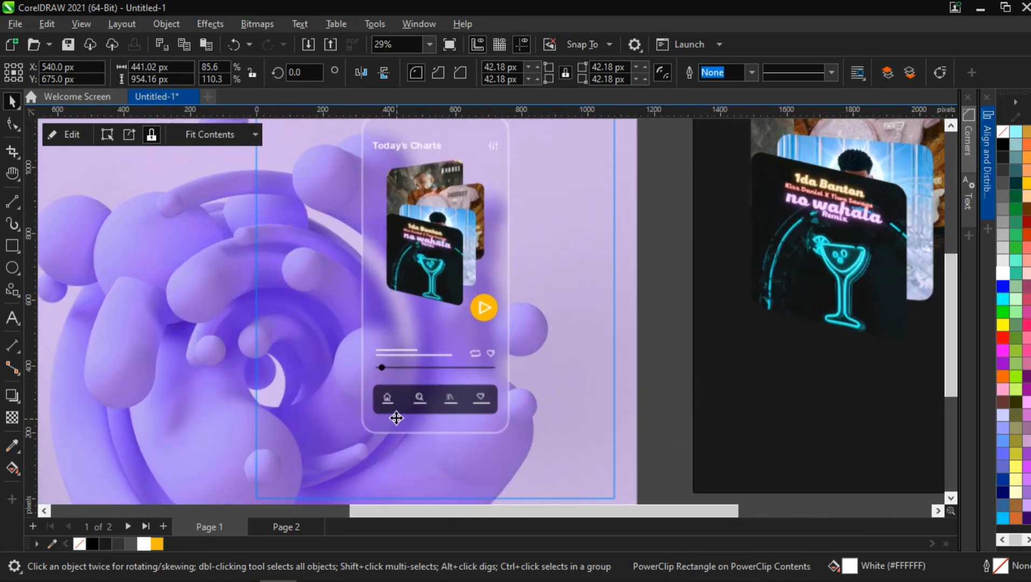
- Place a copy of the frosted phone screen panel beside the page
double_click(409, 297)
double_click(394, 322)
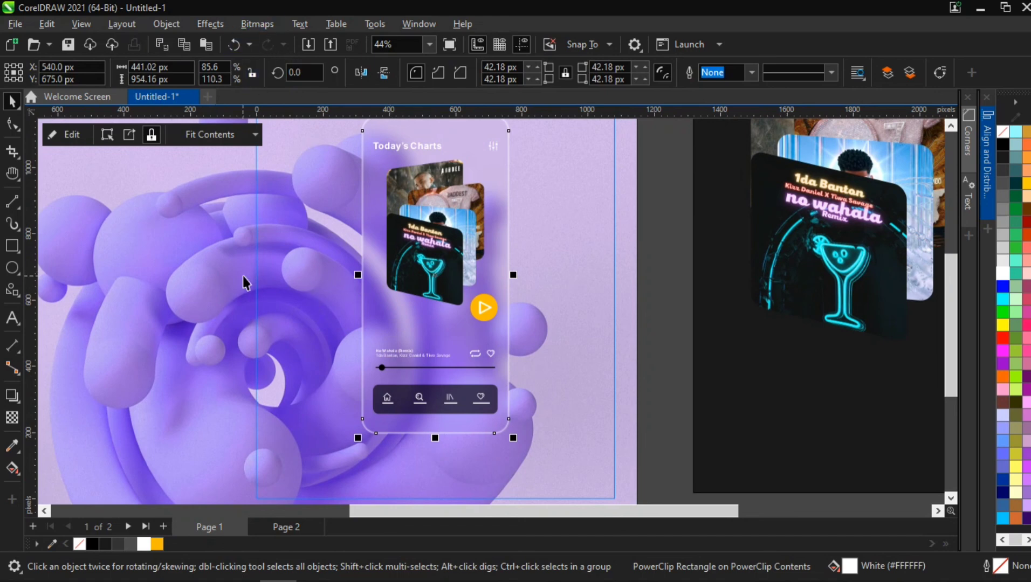
double_click(407, 310)
double_click(406, 306)
drag(397, 305, 697, 304)
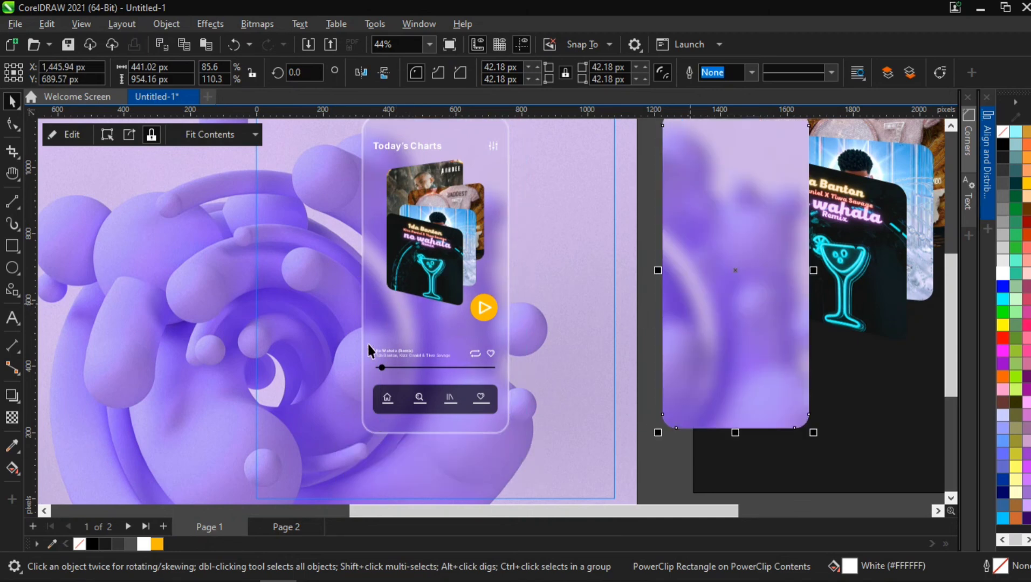
- Convert the phone screen panel to a 300 dpi RGB bitmap with a transparent background
click(376, 317)
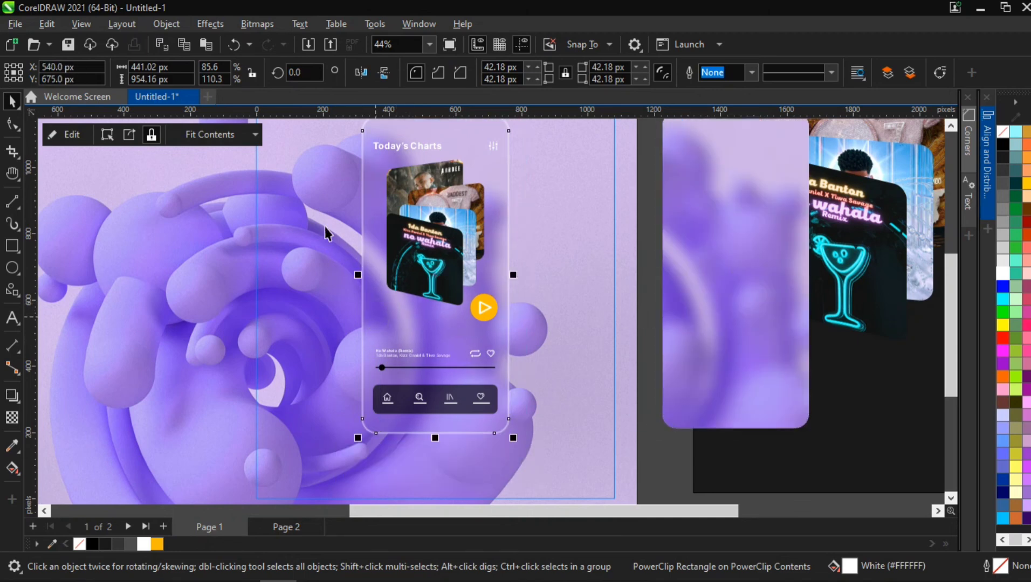
click(265, 23)
click(272, 48)
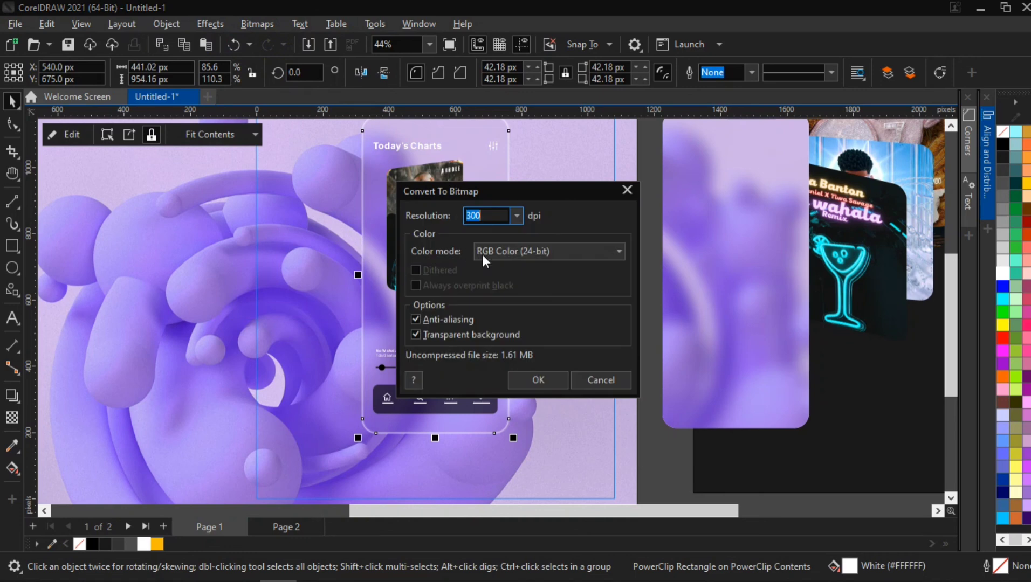
click(520, 380)
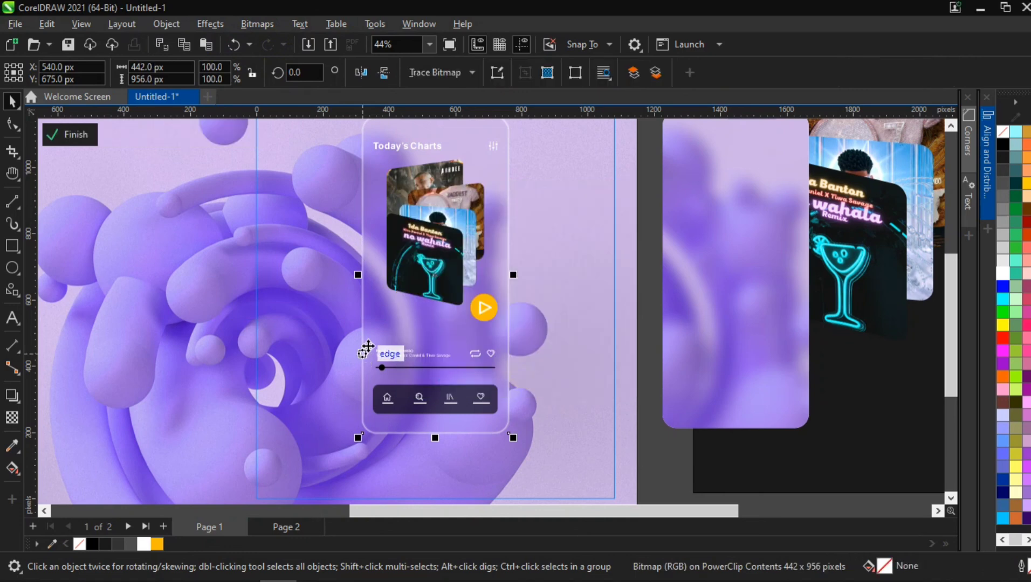
- Add Gaussian noise to the phone panel bitmap with level 40 and density 40
click(198, 26)
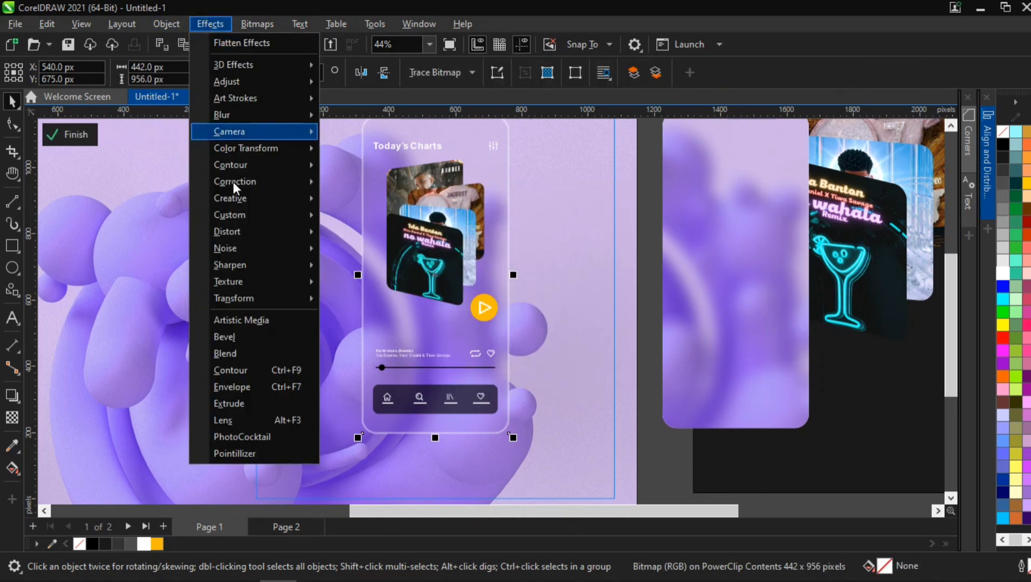
mouse_move(230, 248)
click(362, 250)
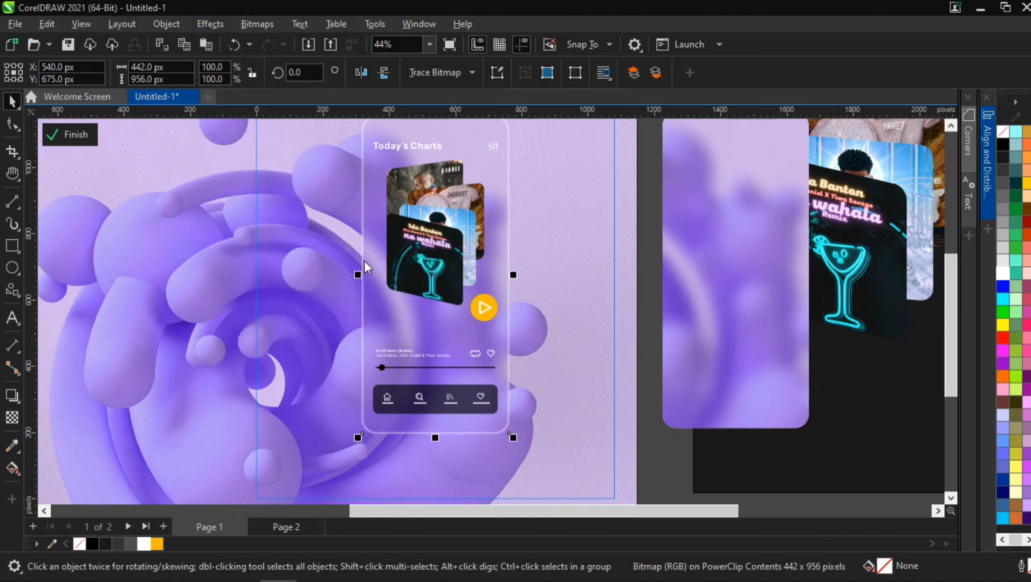
drag(484, 161, 653, 156)
click(791, 259)
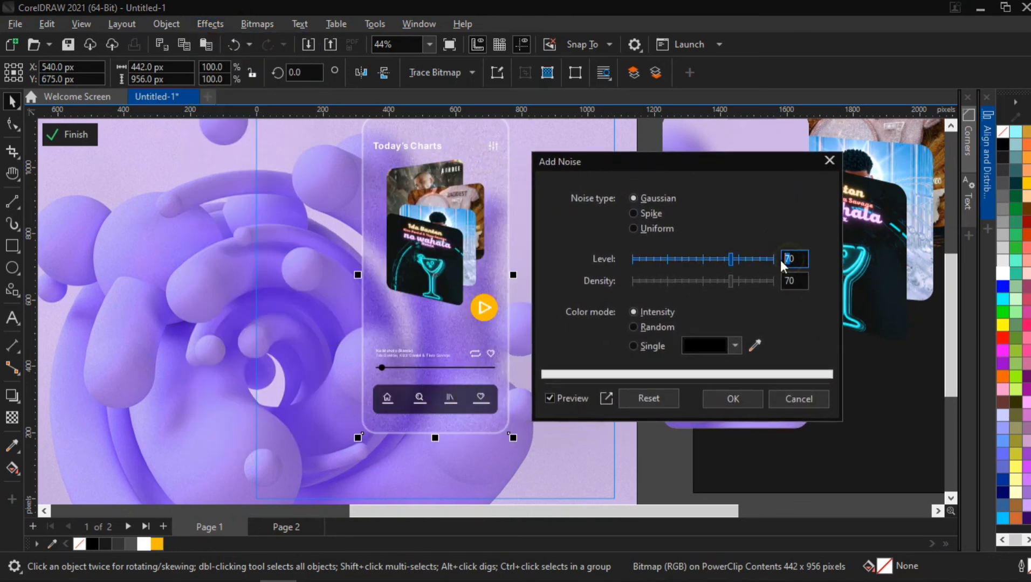
key(BackSpace)
text(5)
click(790, 281)
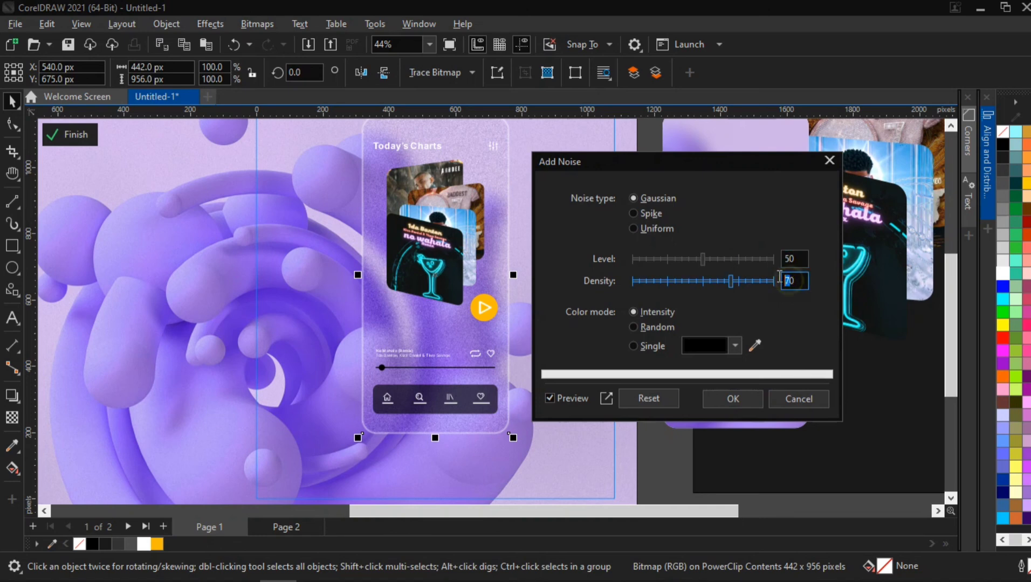
key(BackSpace)
text(5)
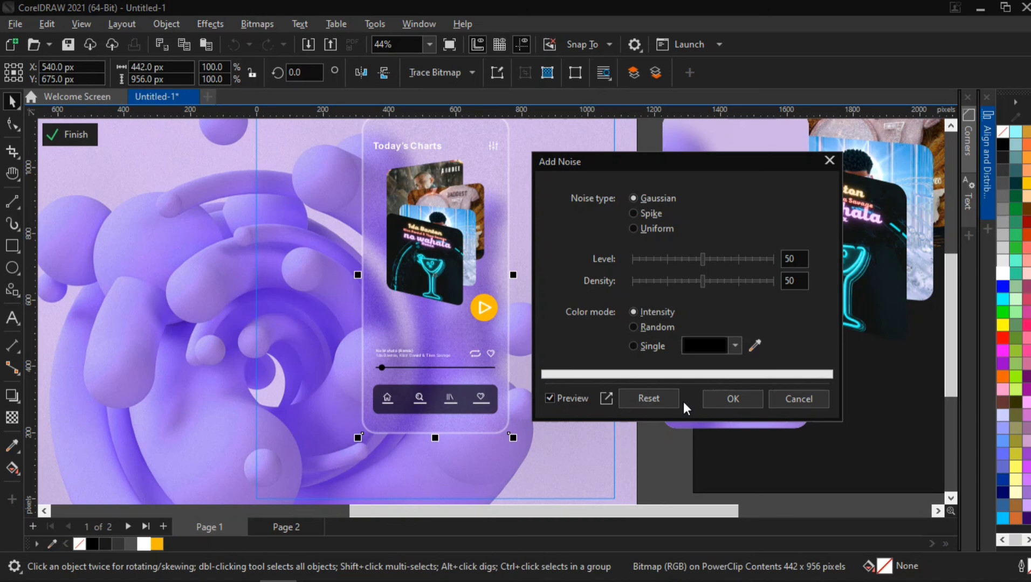
click(788, 259)
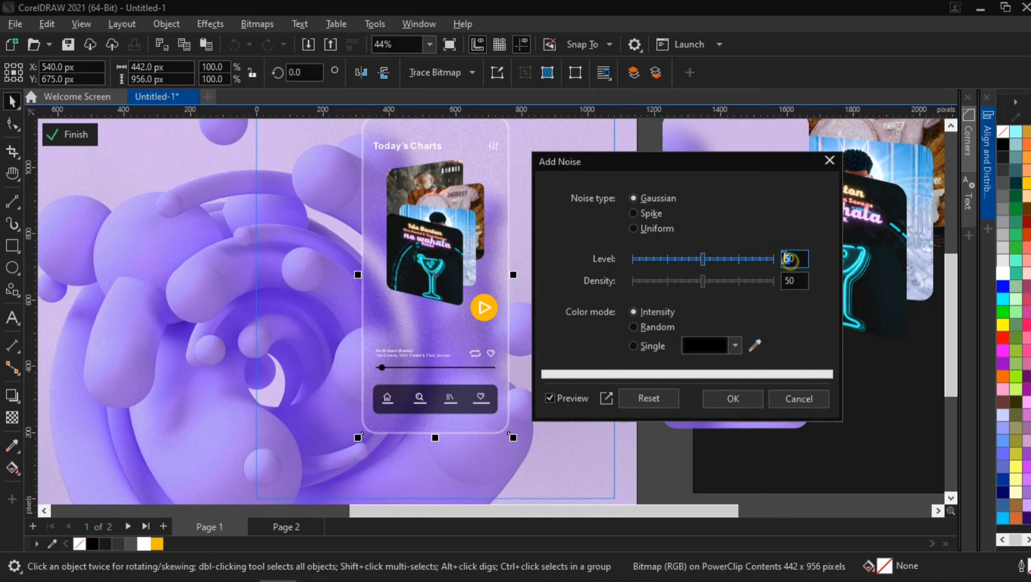
key(BackSpace)
text(4)
click(787, 280)
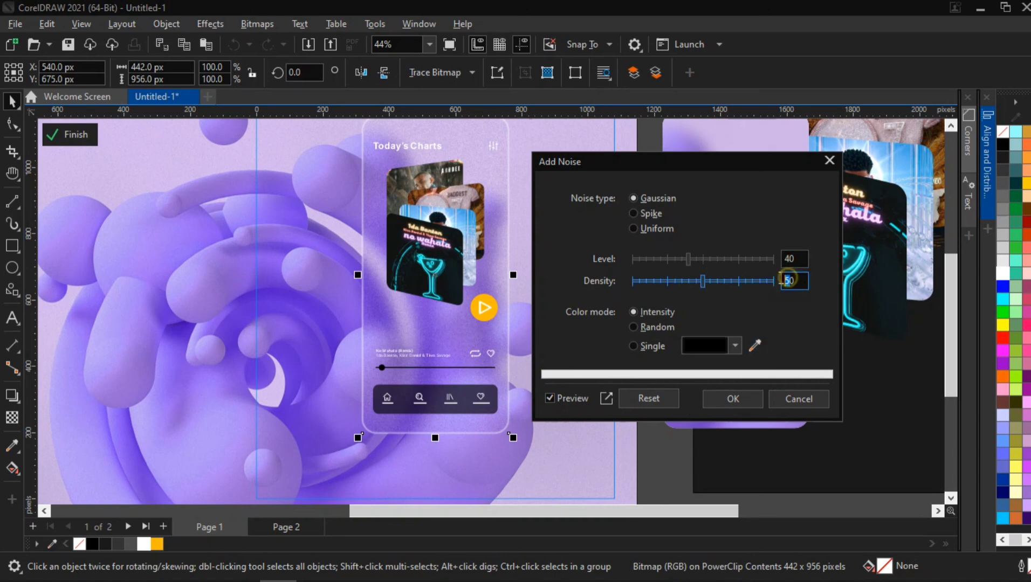
key(BackSpace)
text(4)
key(Tab)
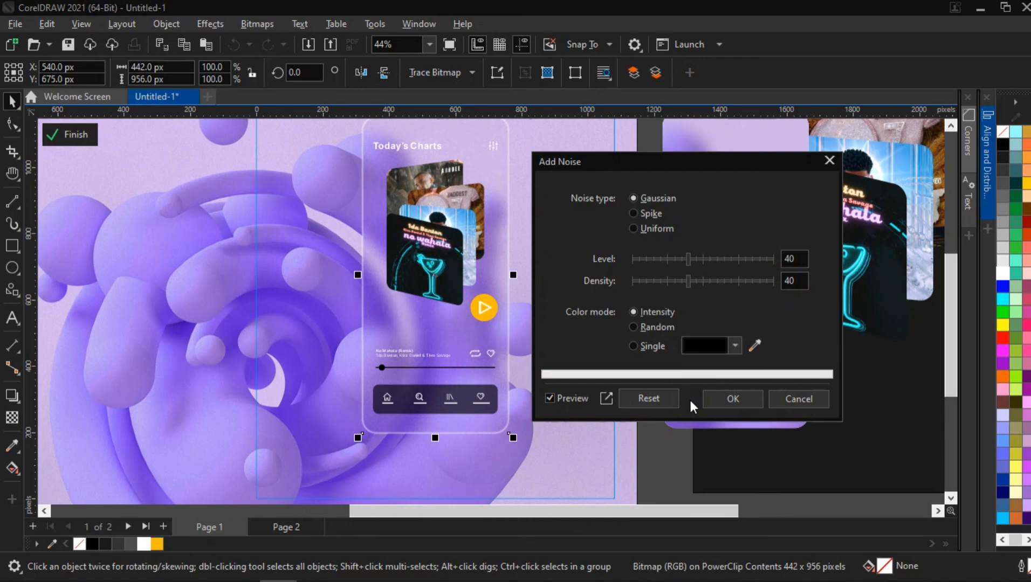
click(726, 400)
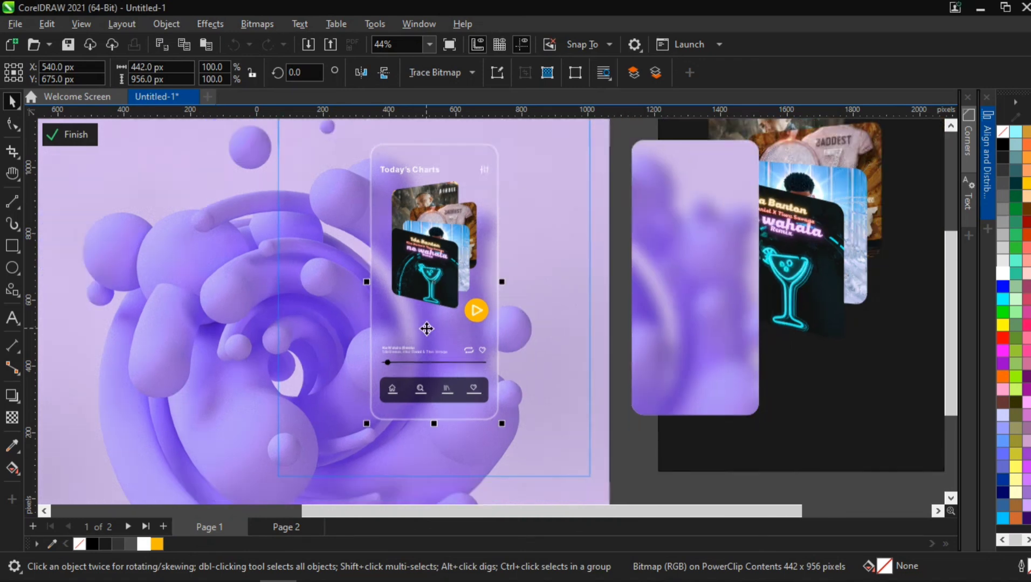
- Zoom and pan to examine the grainy frosted phone screen against the swirl background
scroll(426, 328, down, 1)
click(184, 193)
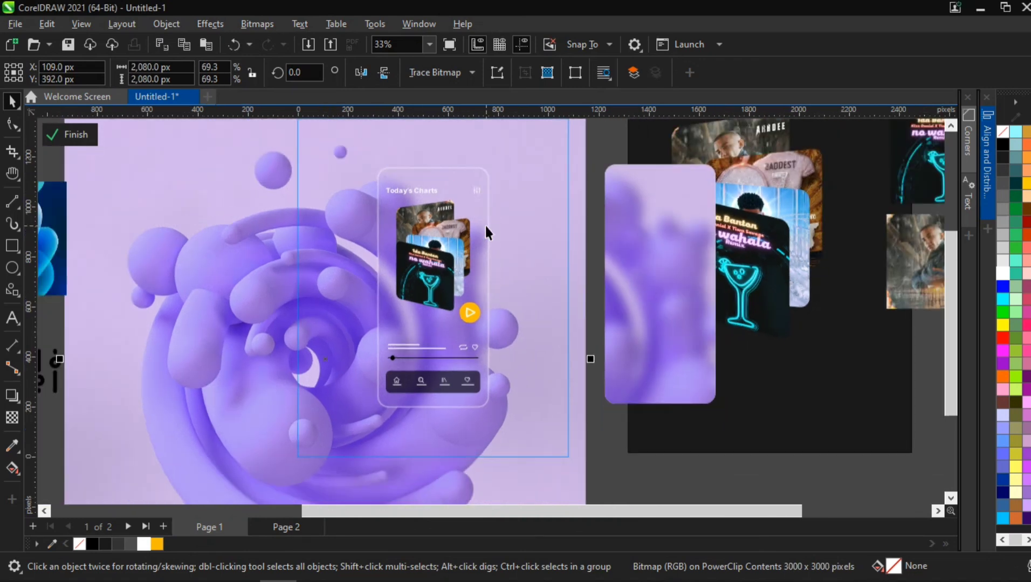
click(656, 240)
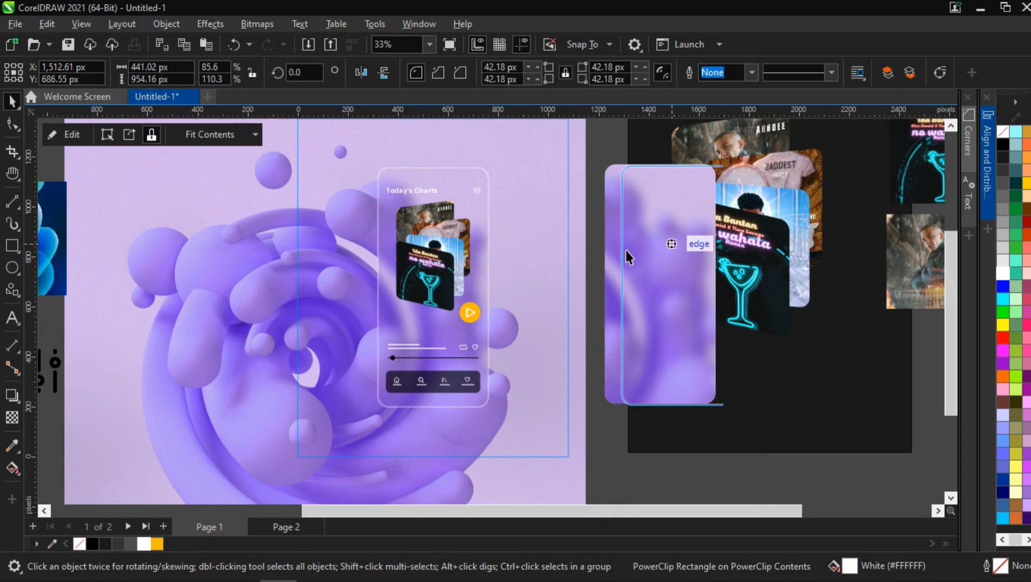
drag(626, 250, 643, 251)
key(h)
drag(495, 226, 495, 254)
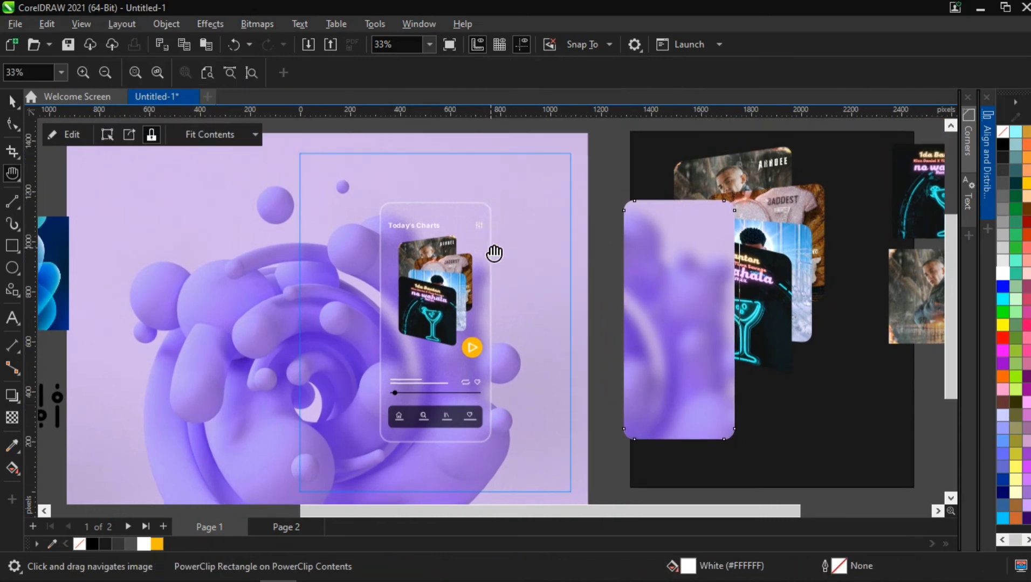
scroll(466, 263, up, 1)
scroll(456, 331, down, 1)
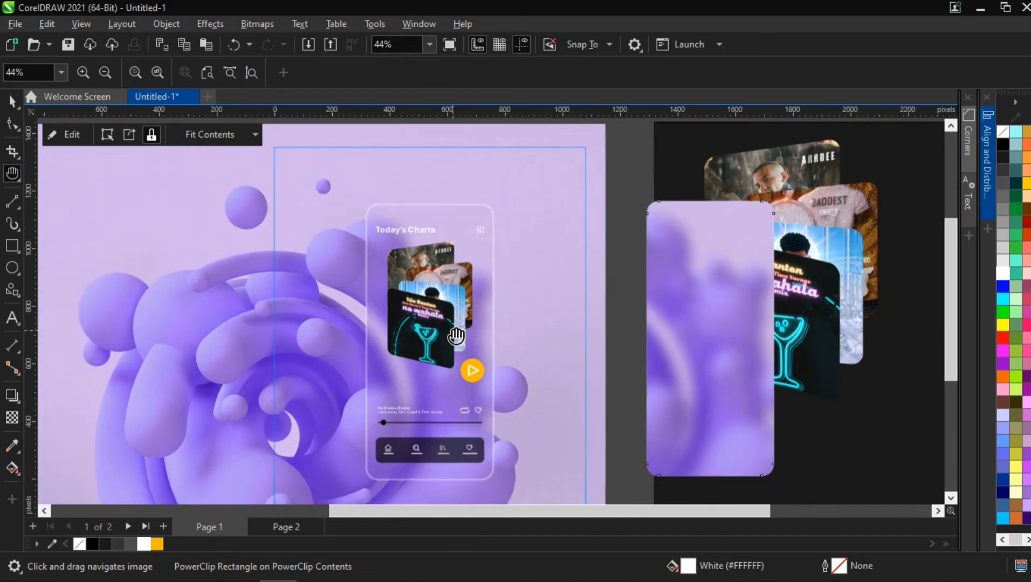
scroll(446, 365, up, 1)
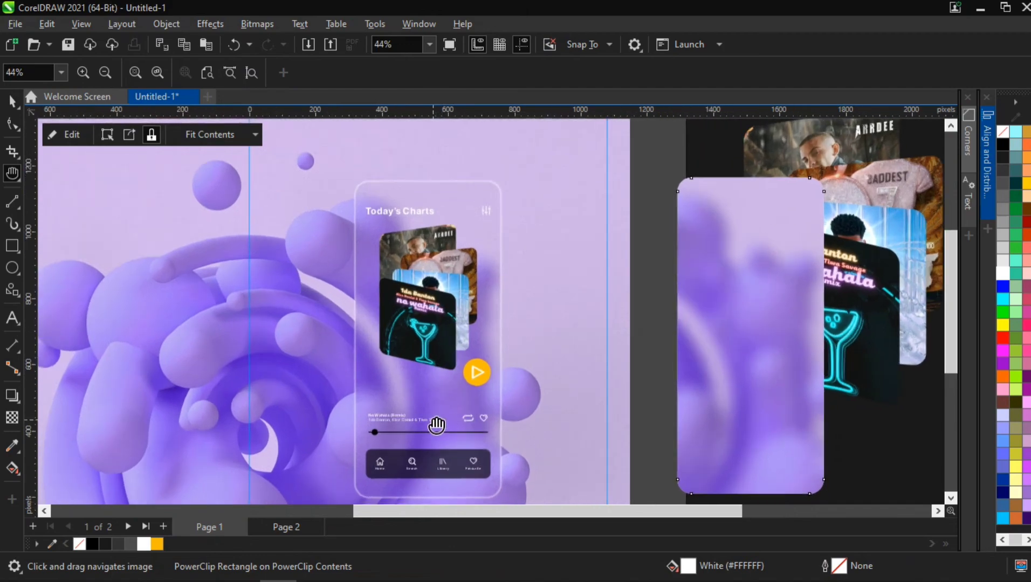
scroll(437, 425, up, 1)
drag(428, 414, 414, 384)
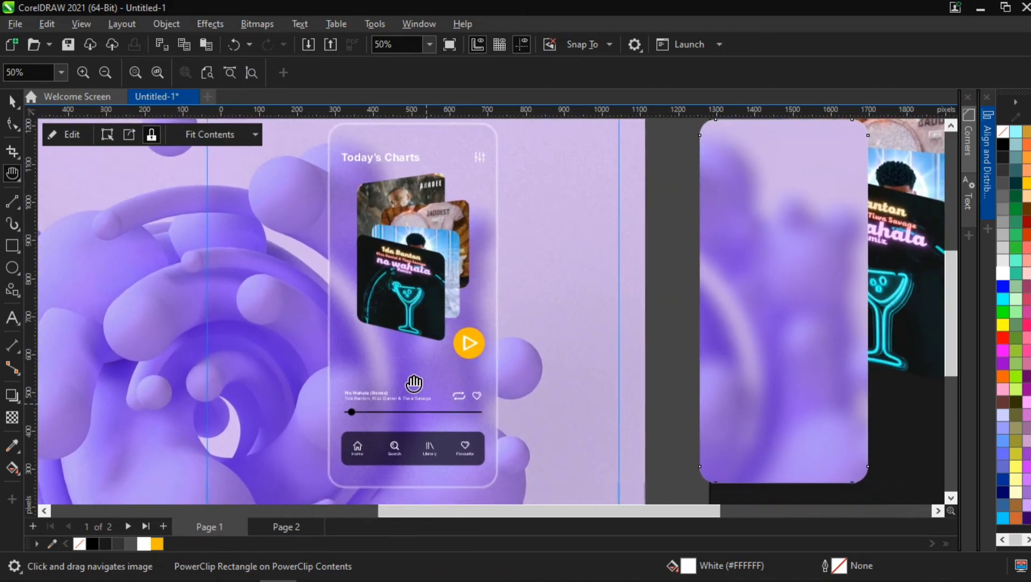
scroll(419, 373, down, 1)
key(space)
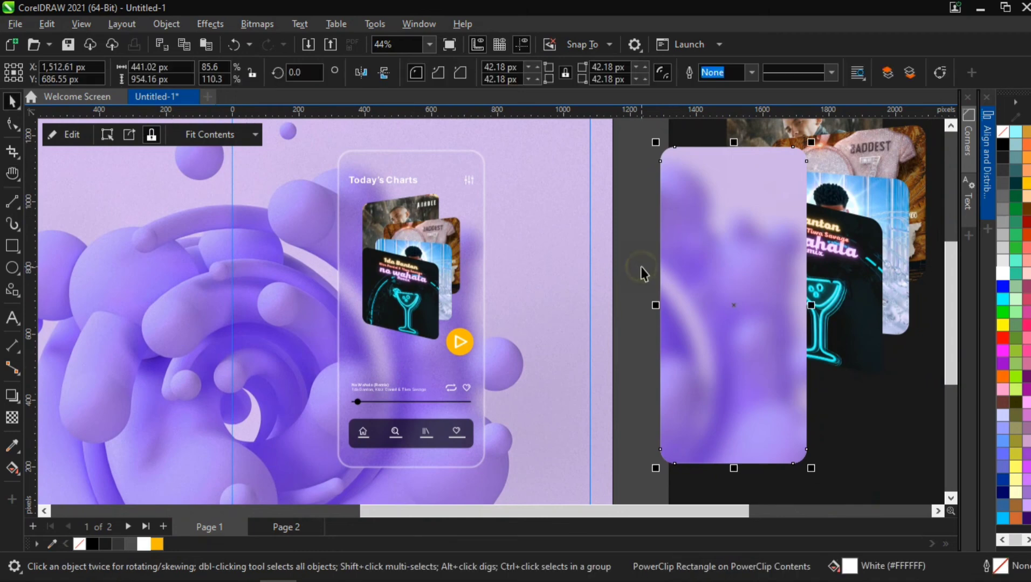
ctrl+click(640, 266)
scroll(385, 282, down, 1)
scroll(402, 304, down, 2)
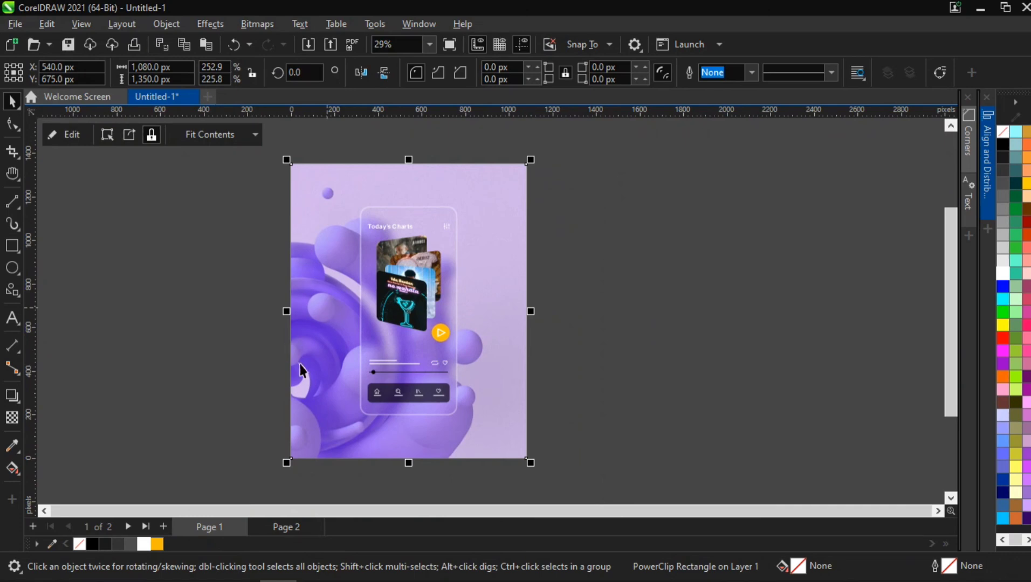
scroll(421, 302, up, 2)
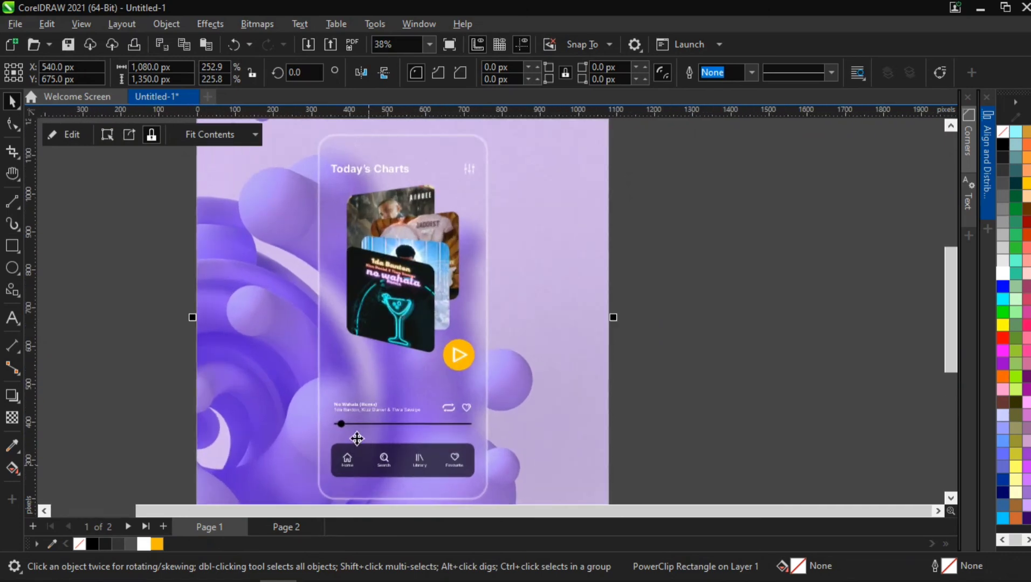
scroll(357, 431, up, 4)
scroll(359, 394, down, 3)
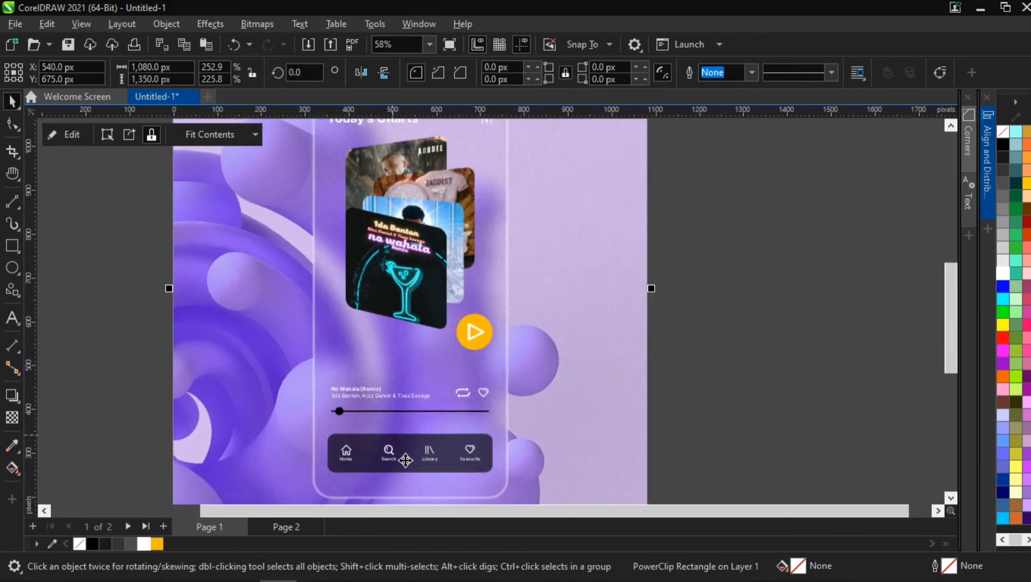
scroll(375, 360, down, 1)
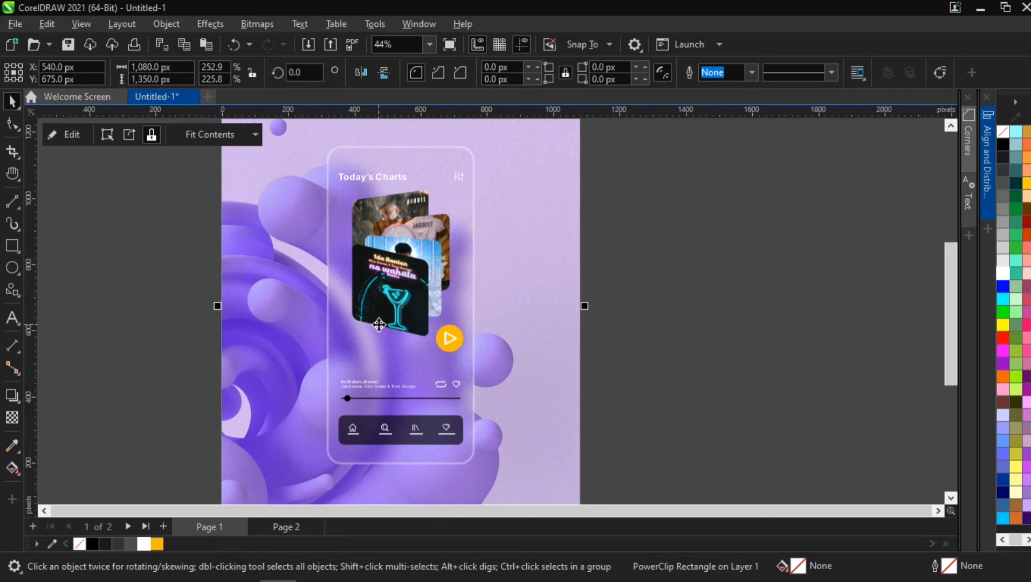
- Zoom out and pan to review the whole page layout with the phone screen mockup
scroll(379, 324, down, 1)
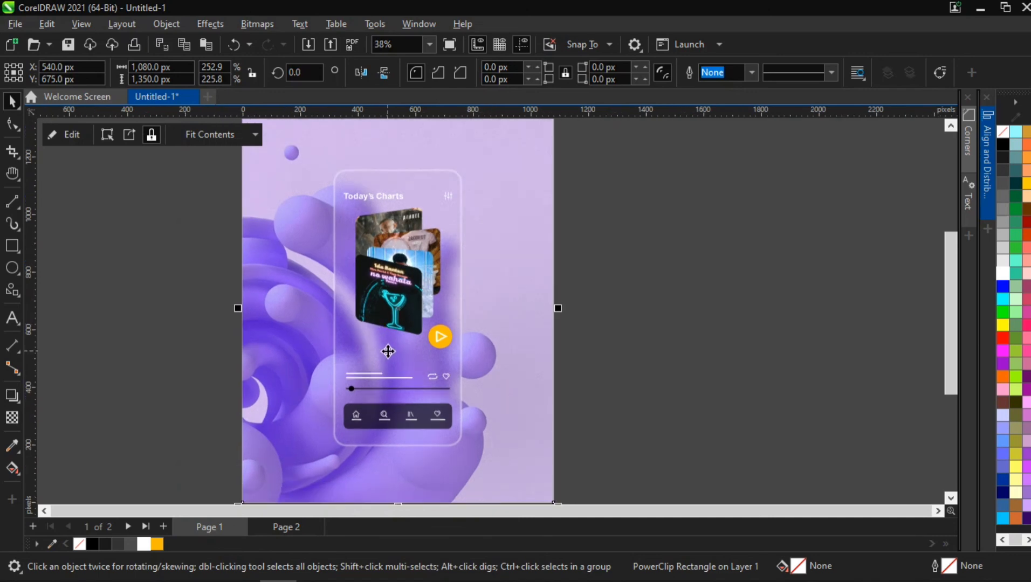
scroll(379, 336, down, 1)
scroll(379, 336, up, 1)
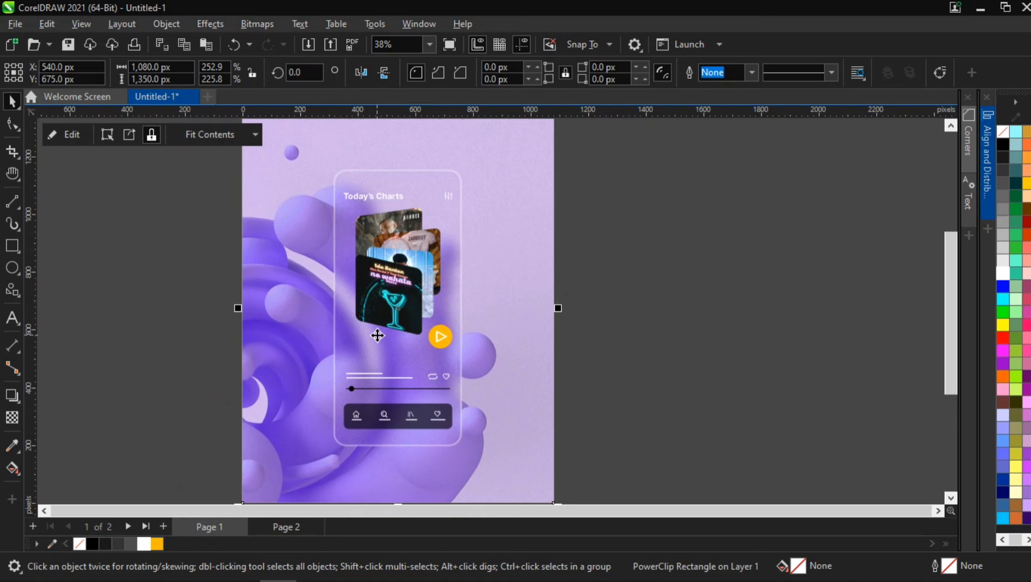
scroll(372, 305, down, 3)
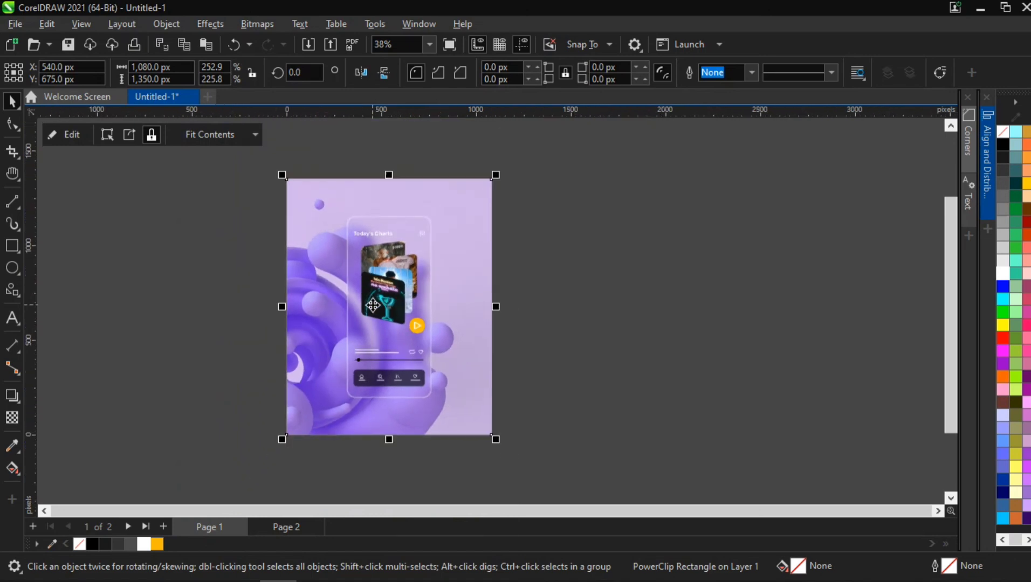
drag(404, 245, 456, 247)
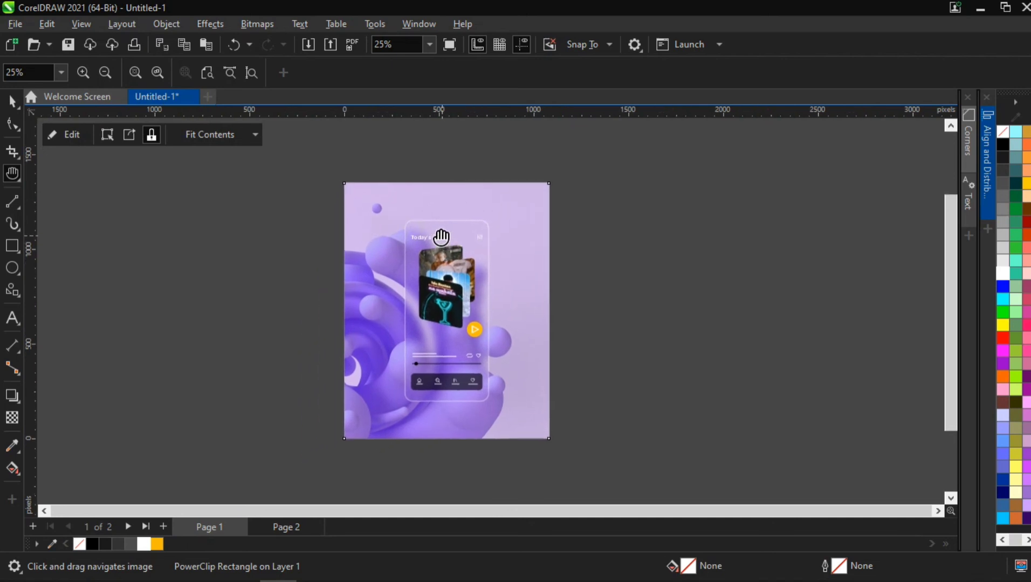
key(space)
click(417, 221)
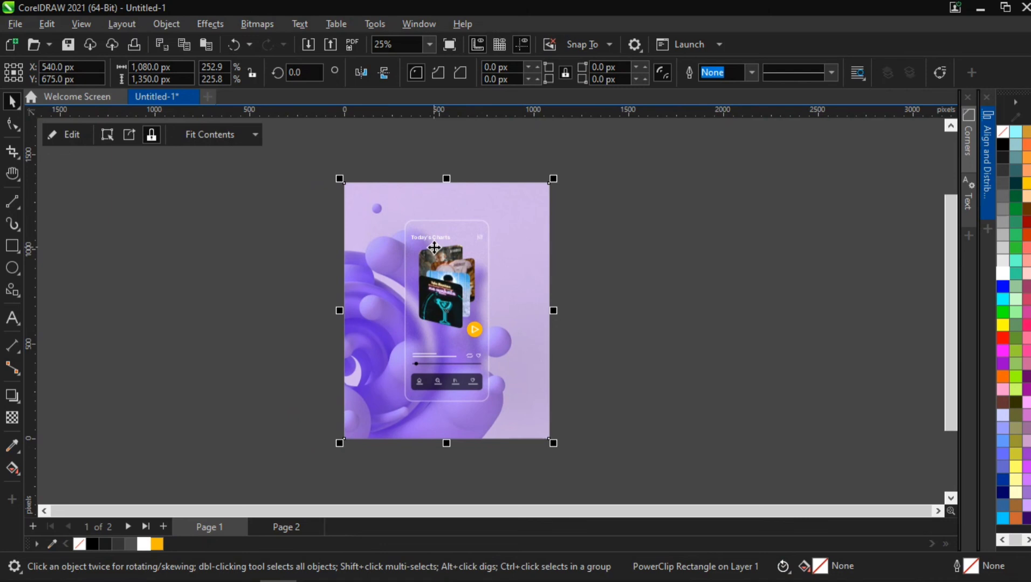
scroll(425, 294, up, 1)
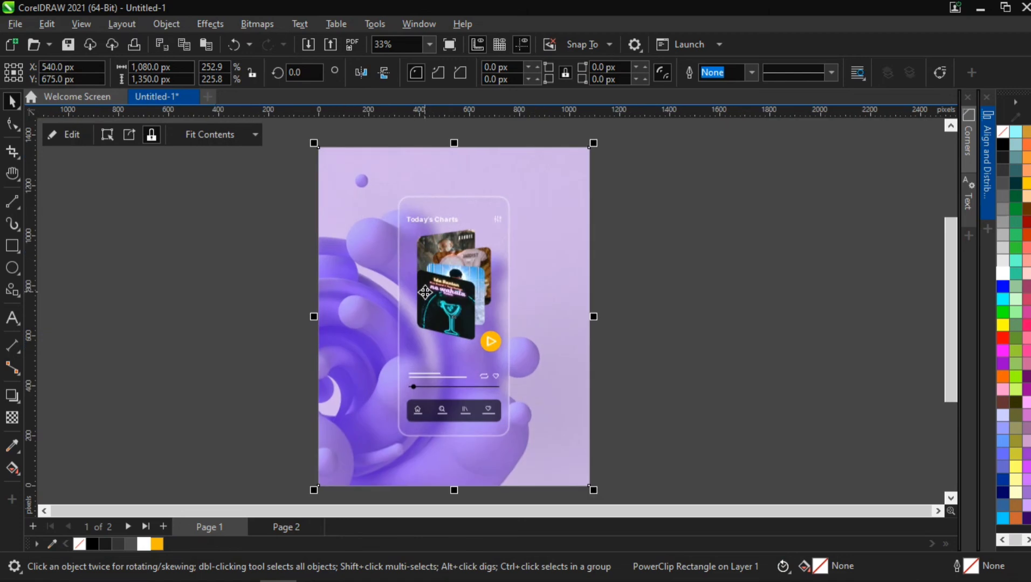